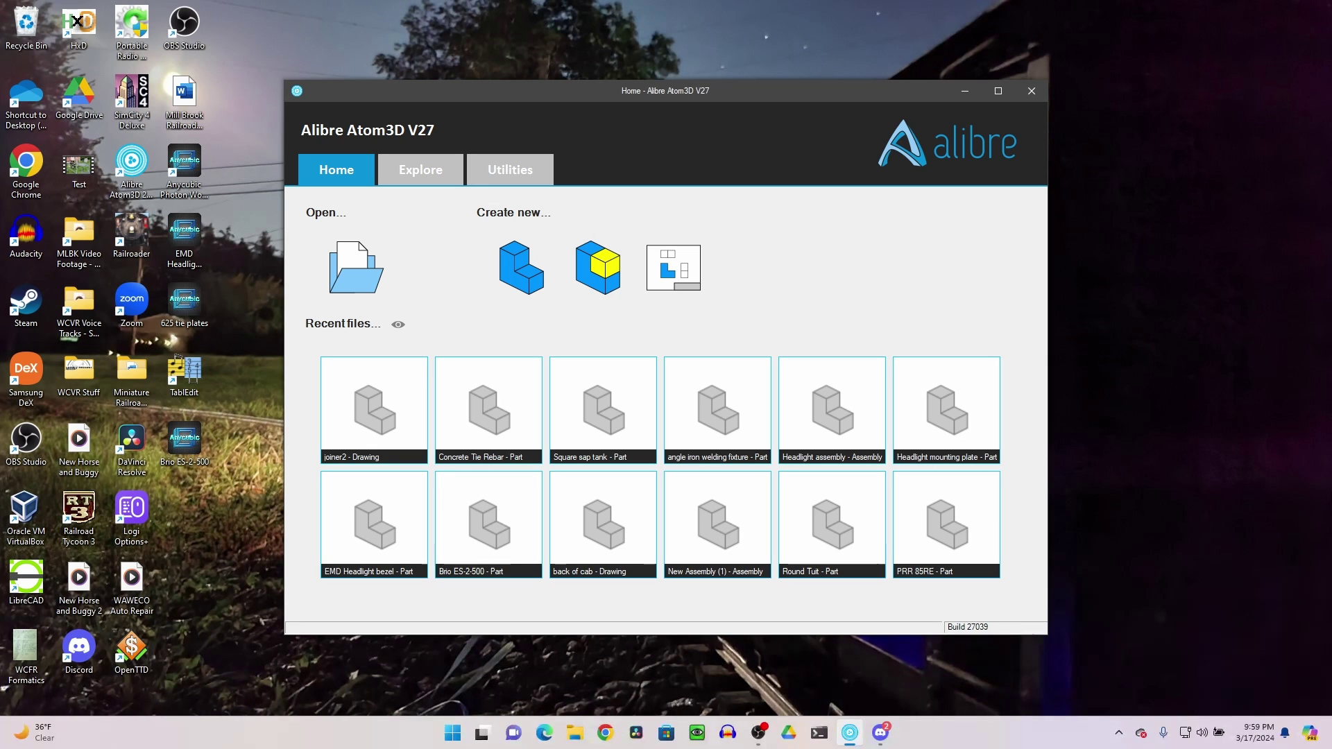
Step: Create a new blank part in Alibre Atom3D and select its XY-Plane for sketching
click(524, 277)
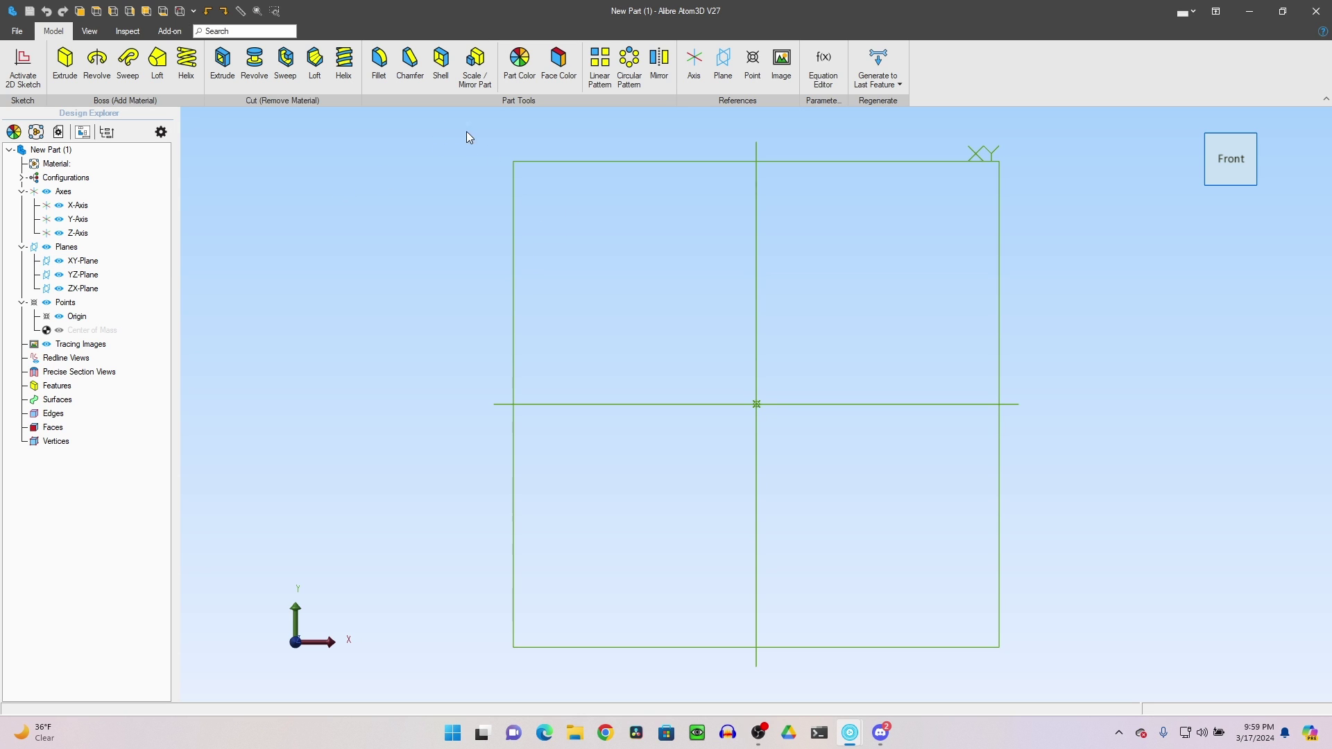
click(565, 161)
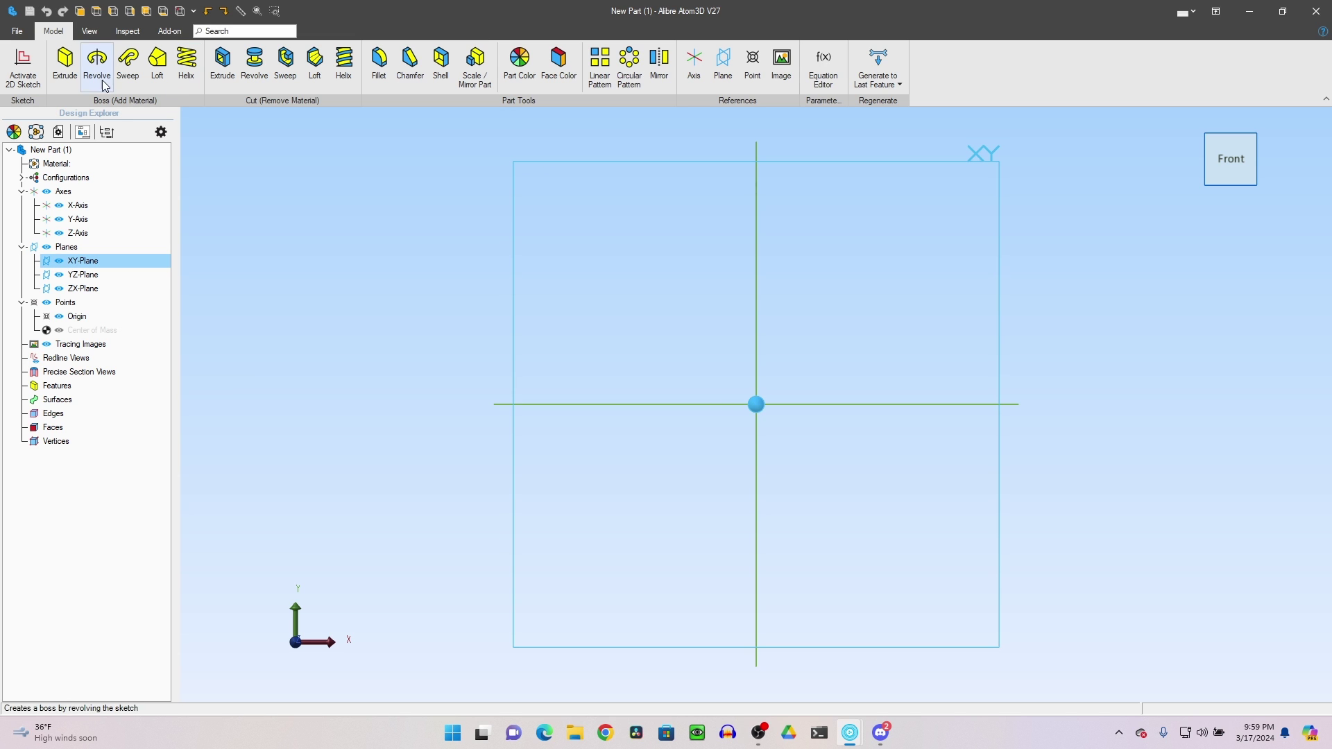
Step: Sketch a 2 by 2 rectangle on the XY plane centred on the origin
click(23, 64)
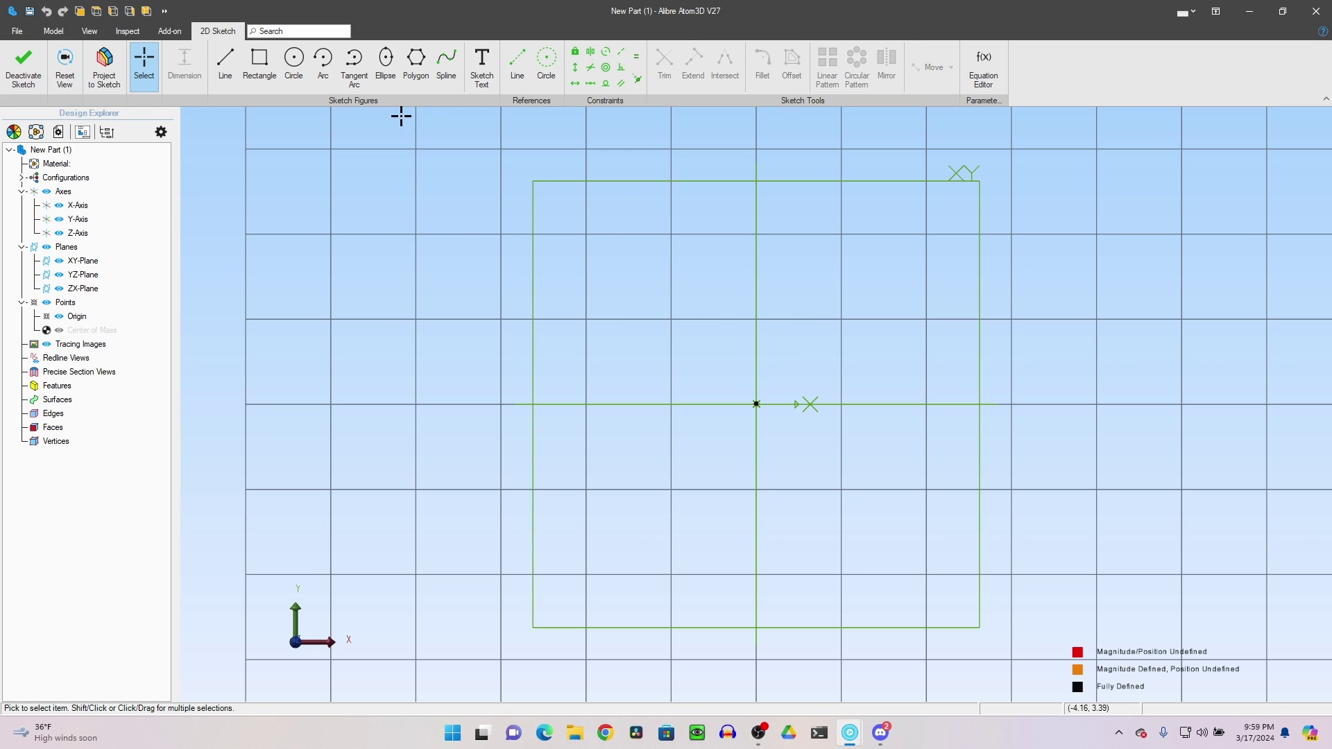
click(260, 63)
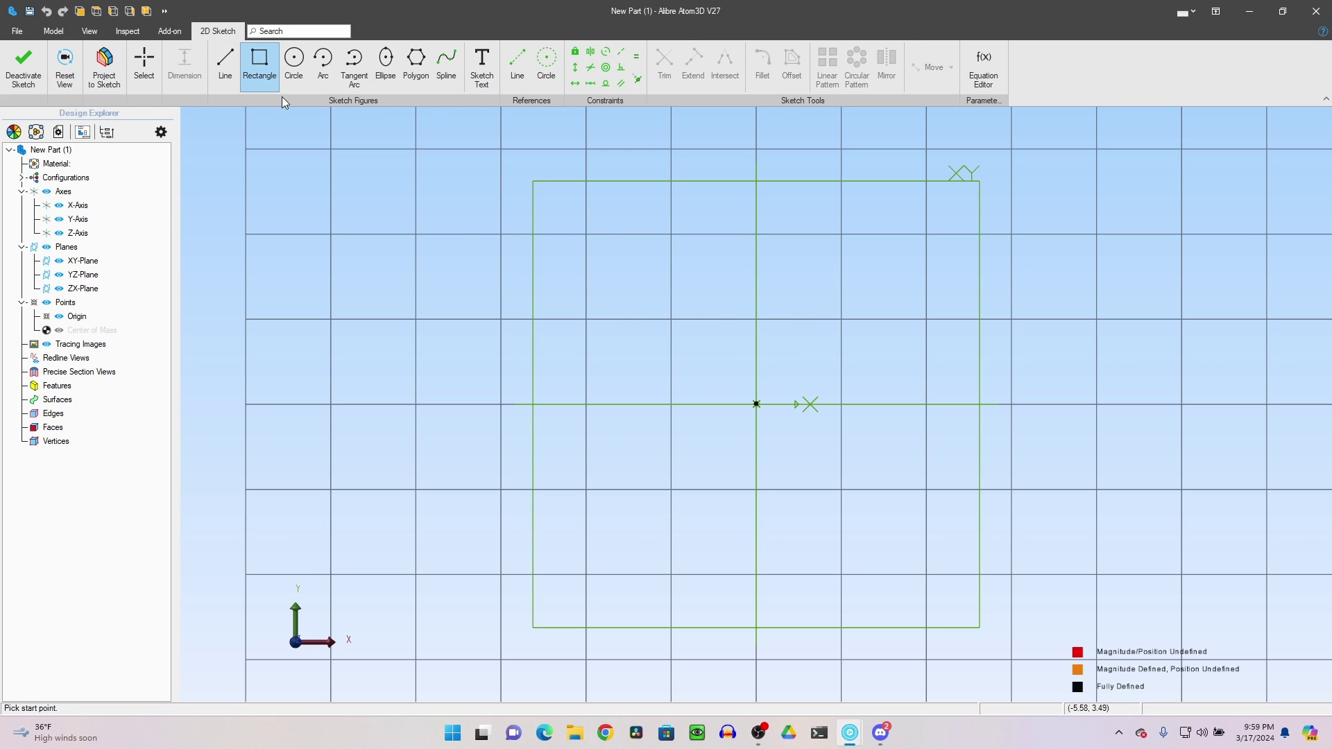
click(671, 315)
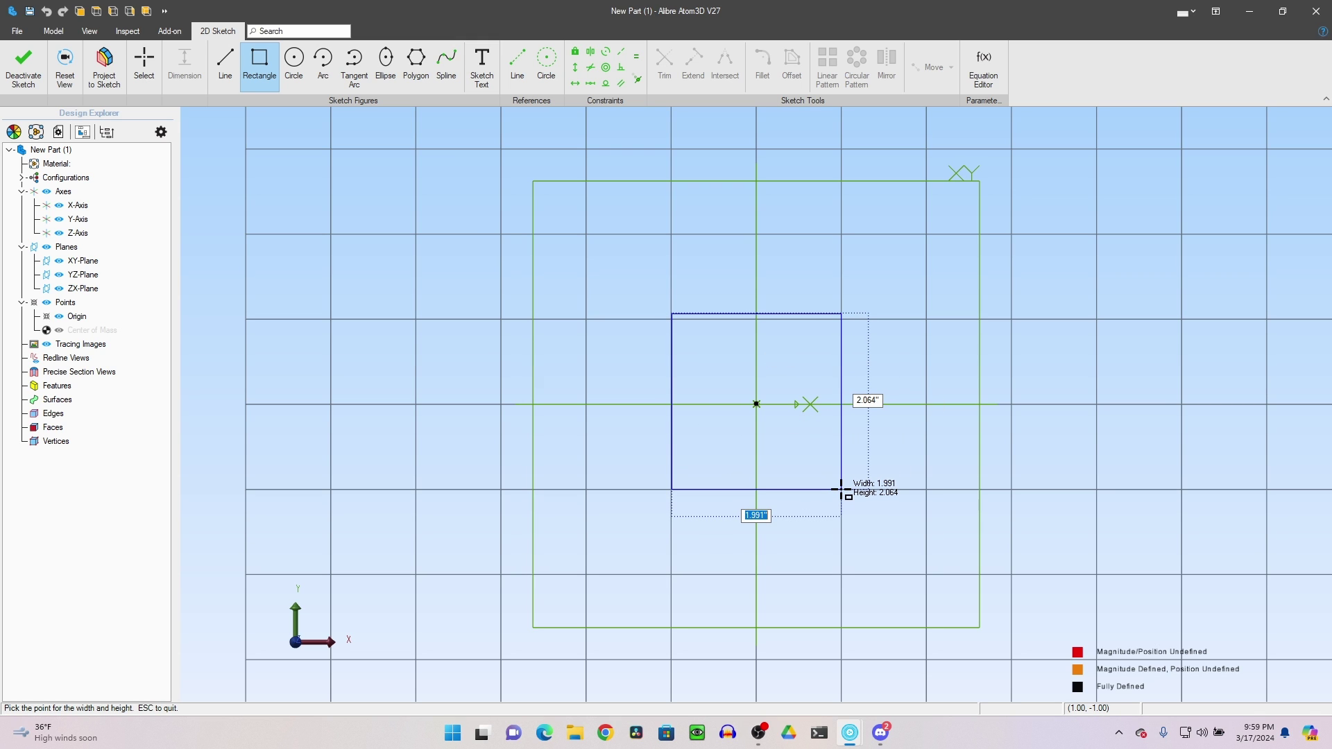
text(2)
key(Tab)
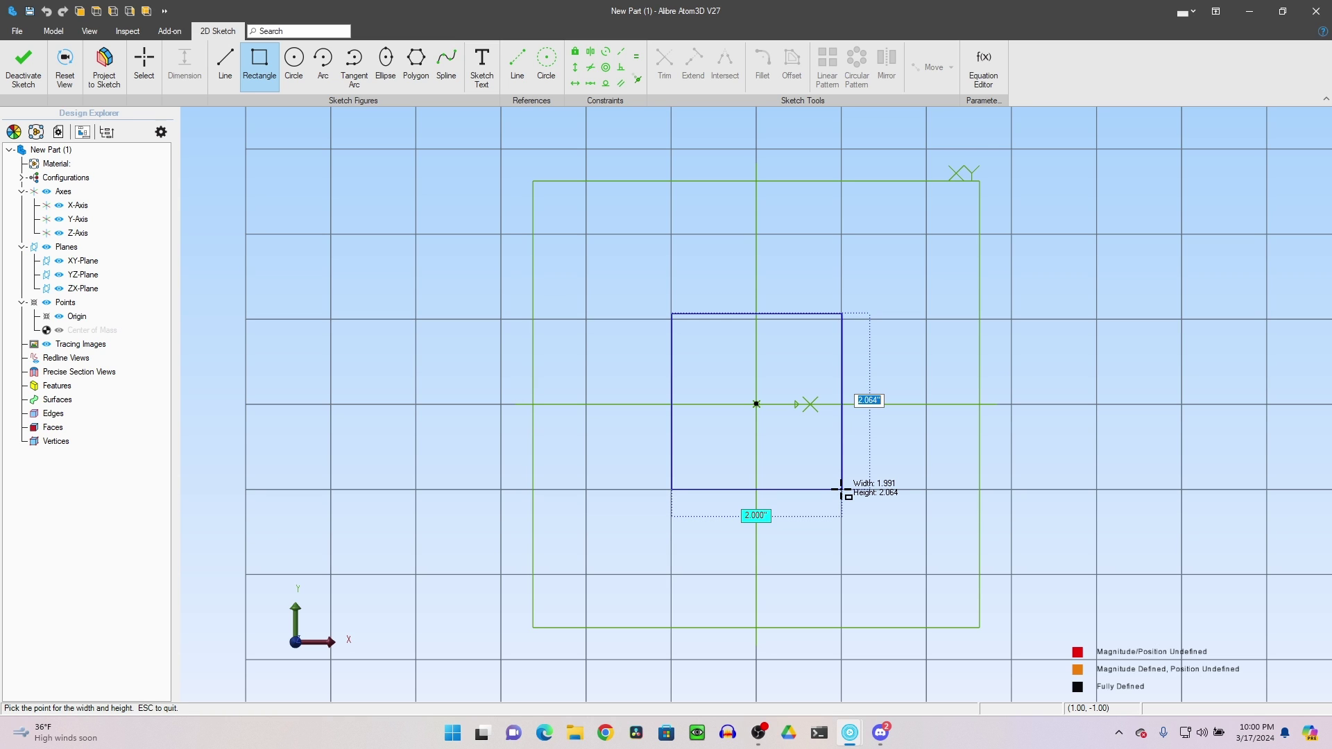
text(2)
key(Return)
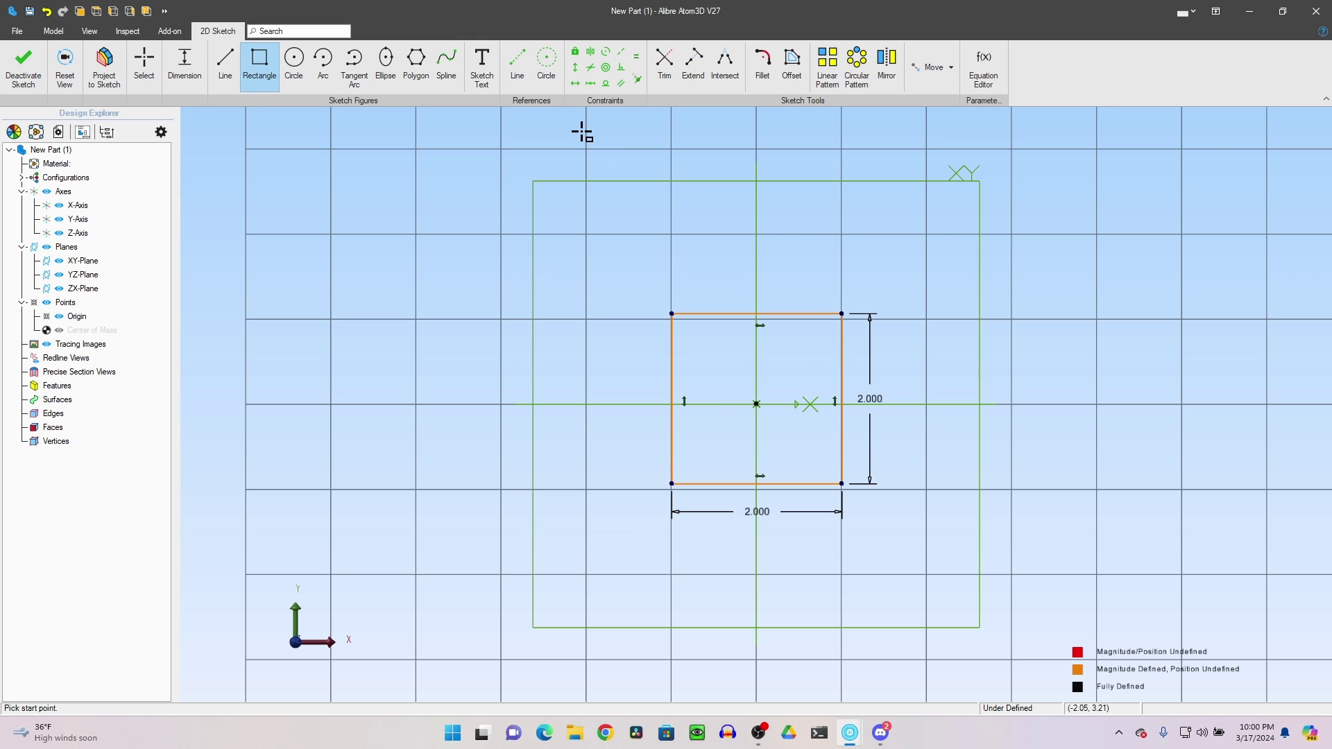
Step: Start a circle at the square's centre, then cancel it unfinished
click(294, 62)
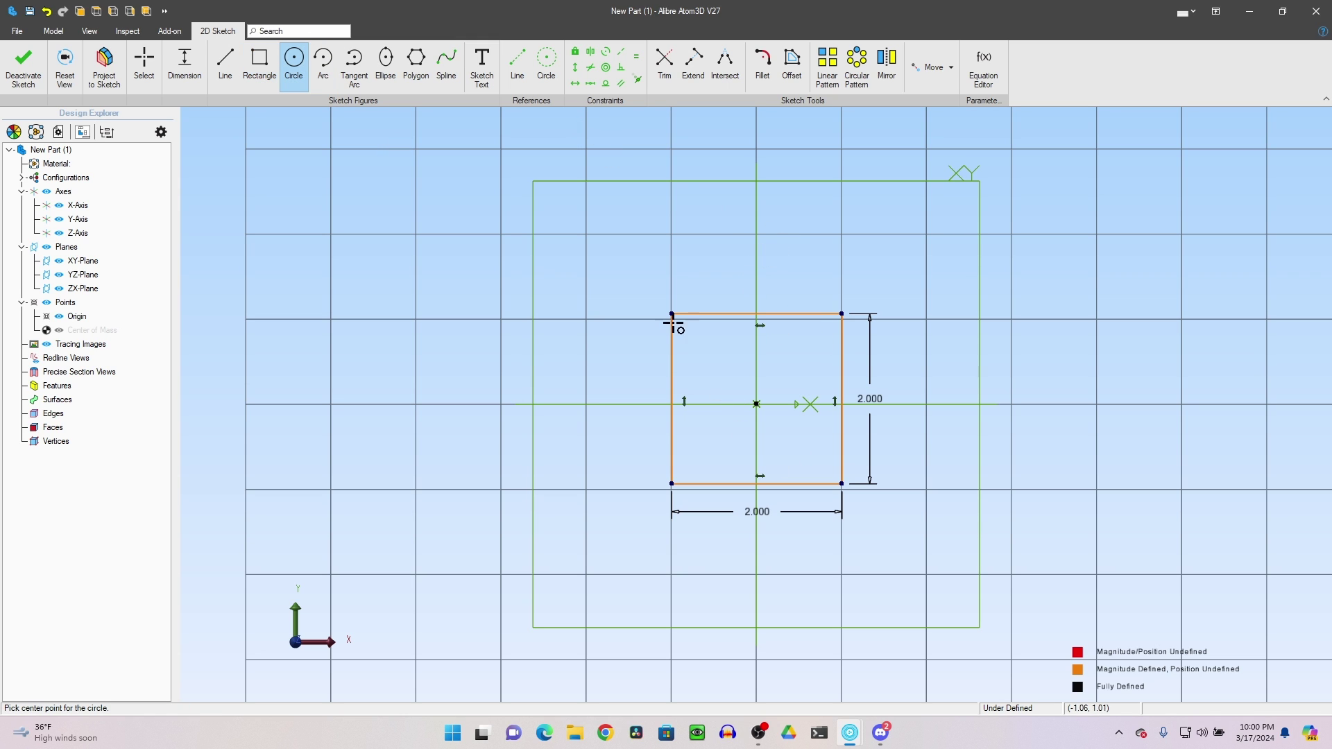
click(757, 404)
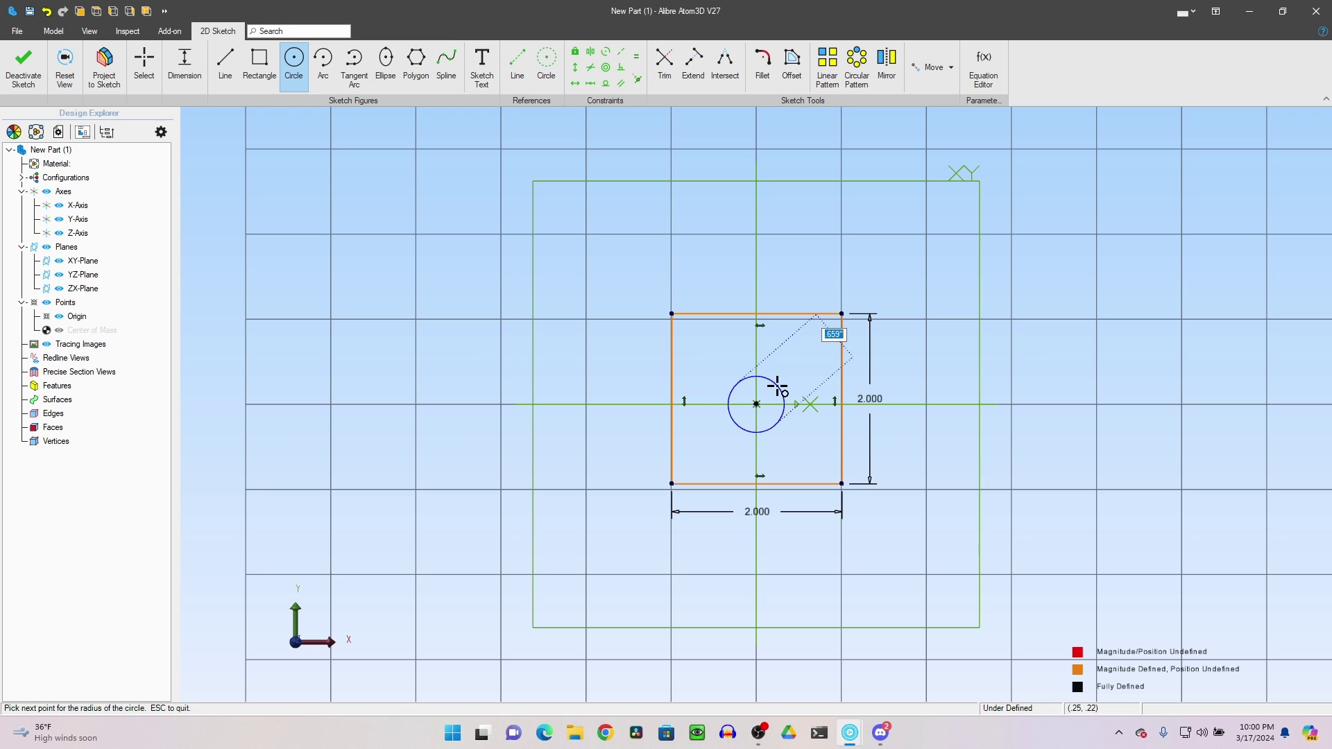
key(Escape)
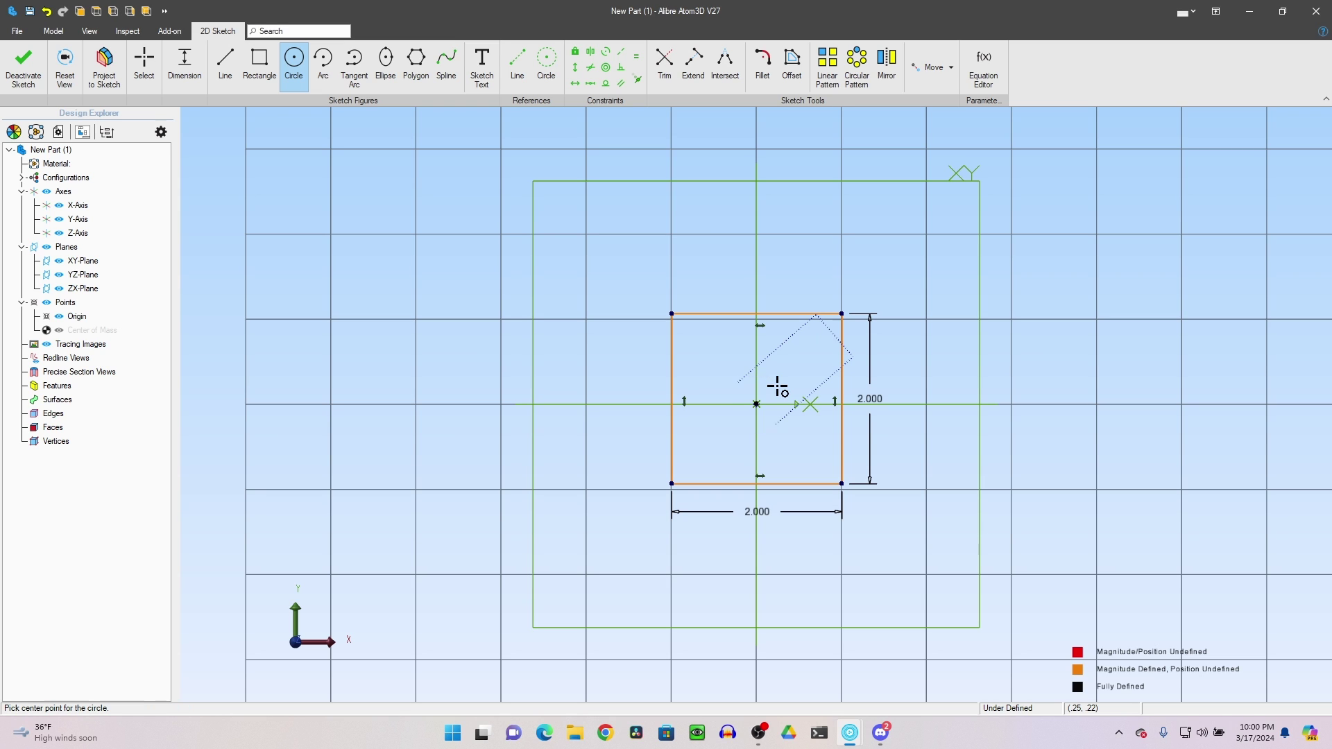
Step: Extrude the square sketch 0.5 inch deep, reversed, into a 2 by 2 by 0.5 block
click(32, 78)
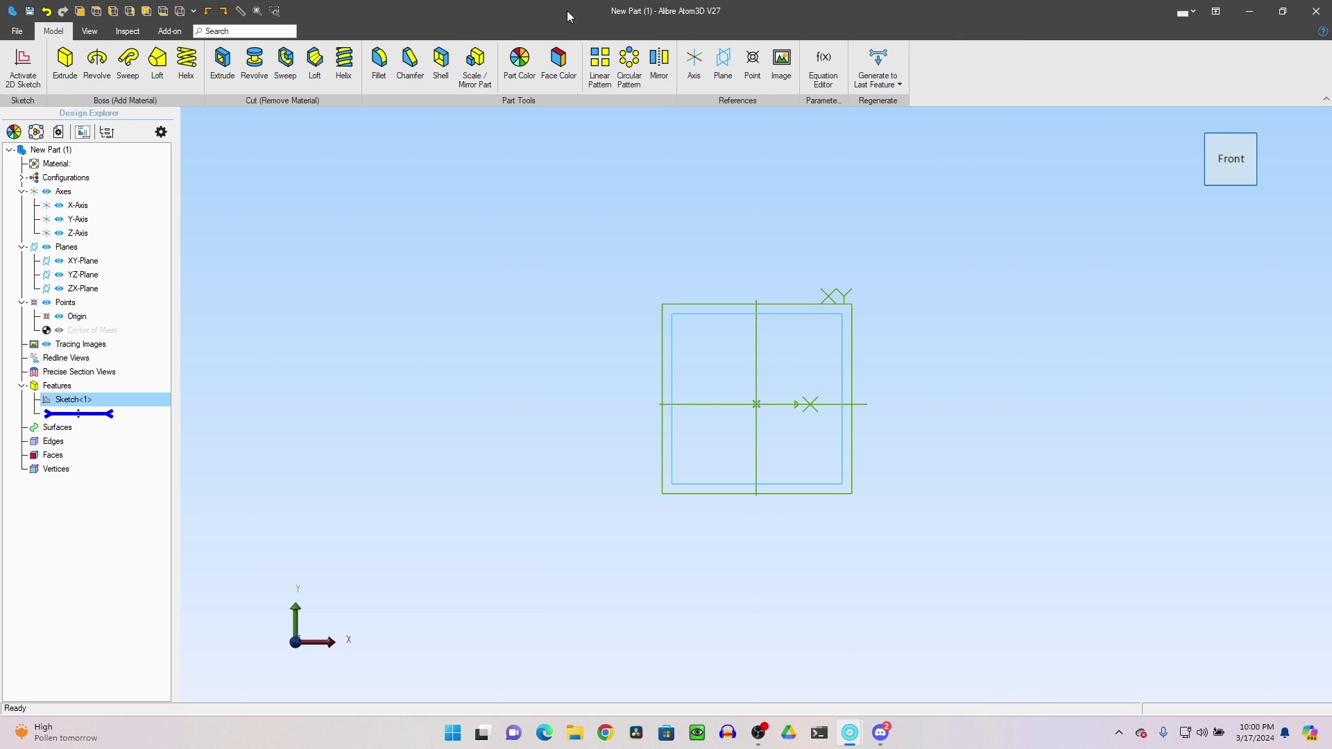
click(64, 64)
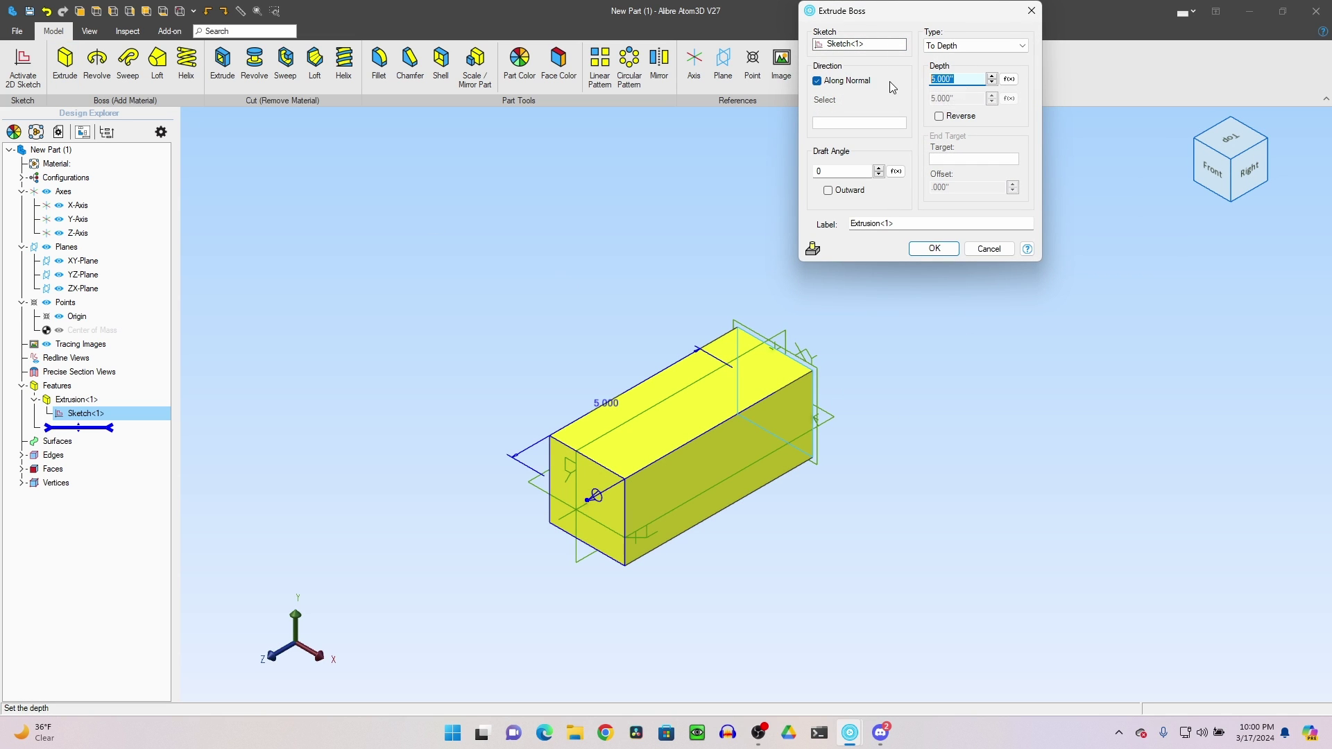
text(.5)
click(855, 44)
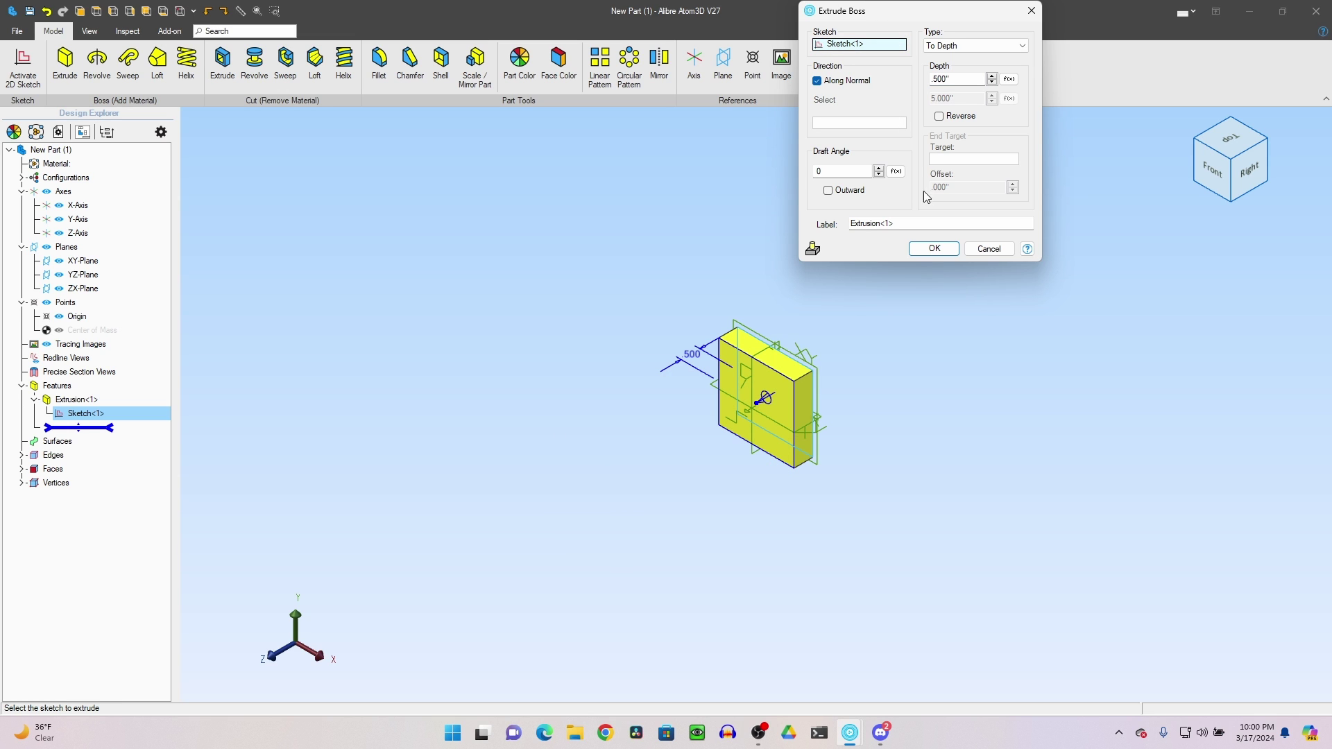
click(939, 116)
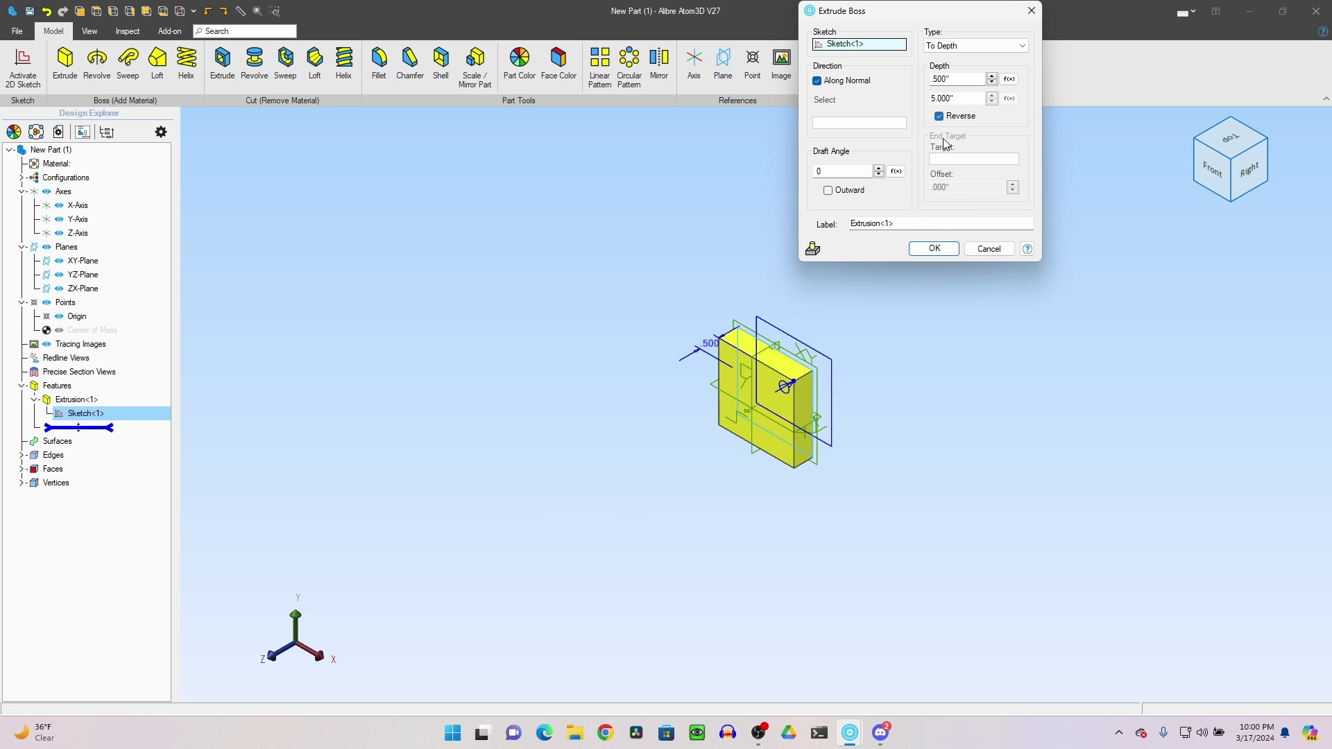
click(934, 248)
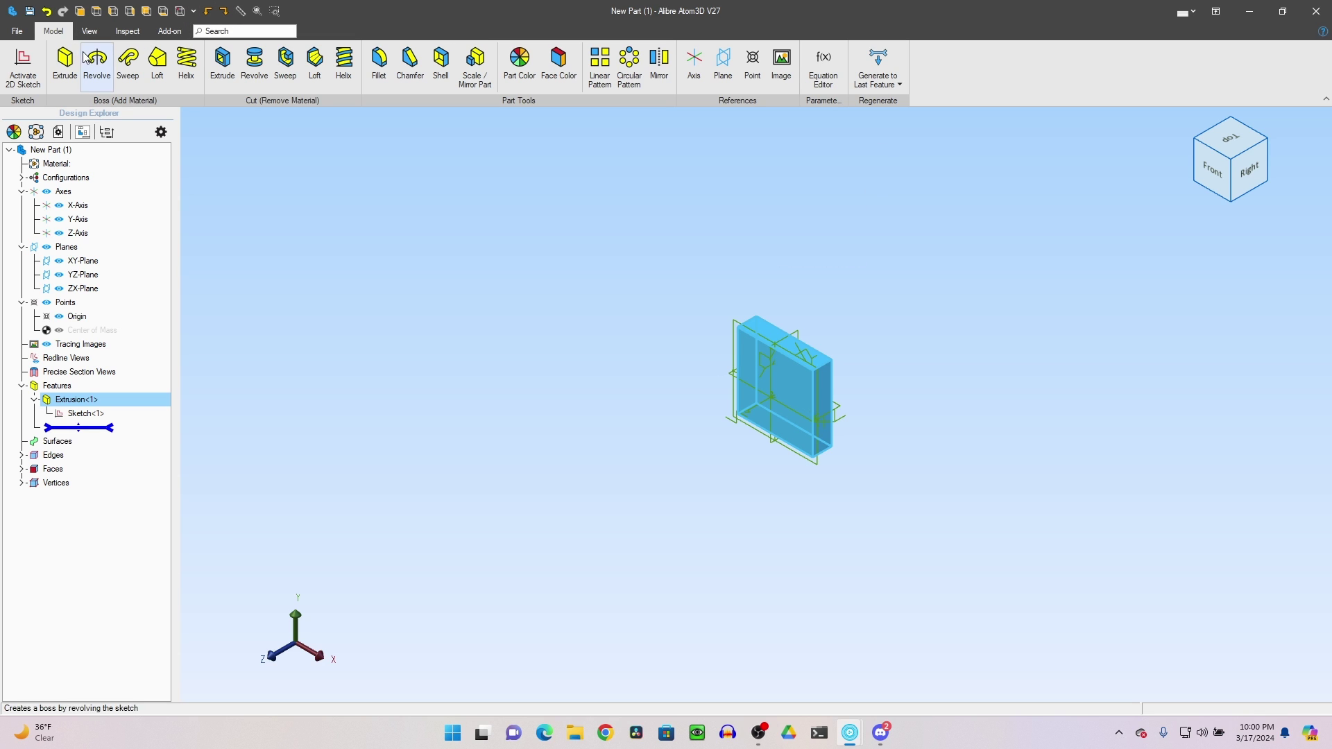
Step: Start a sketch on the slab's front face and project its four edges into it
click(23, 67)
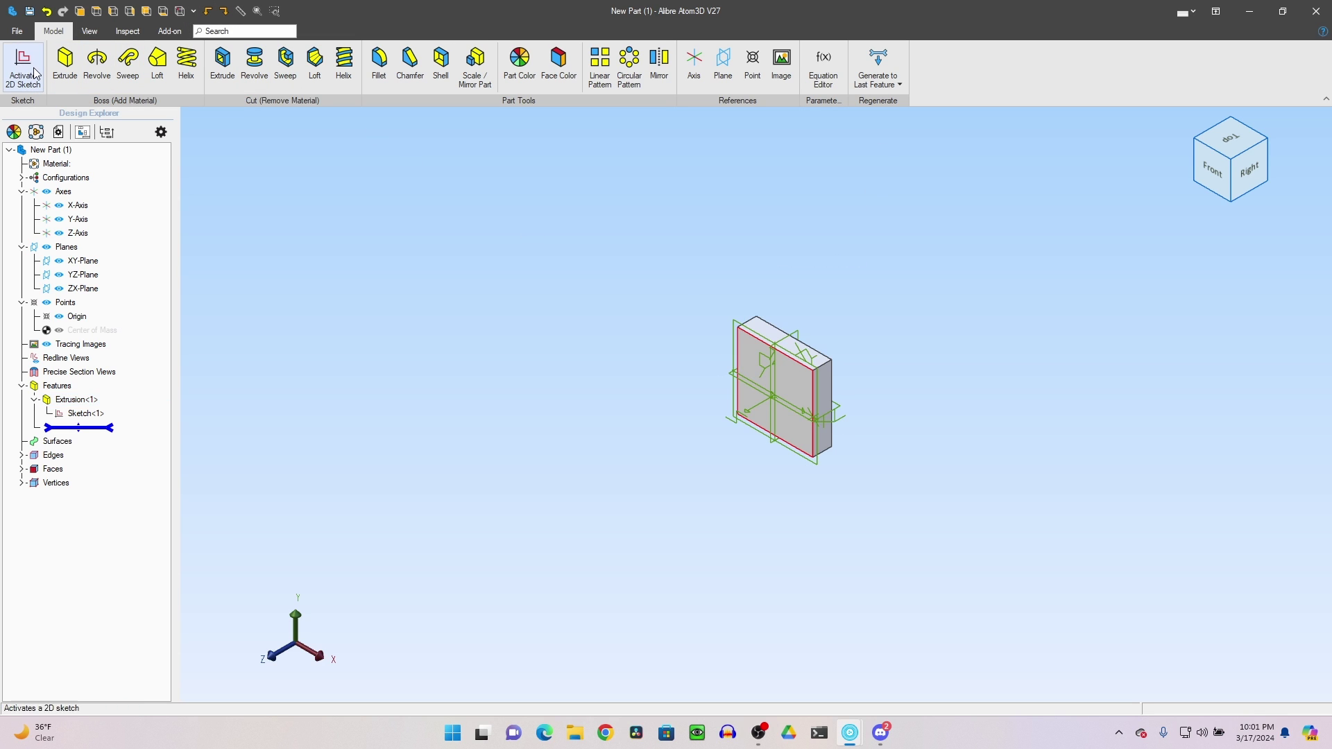
click(746, 371)
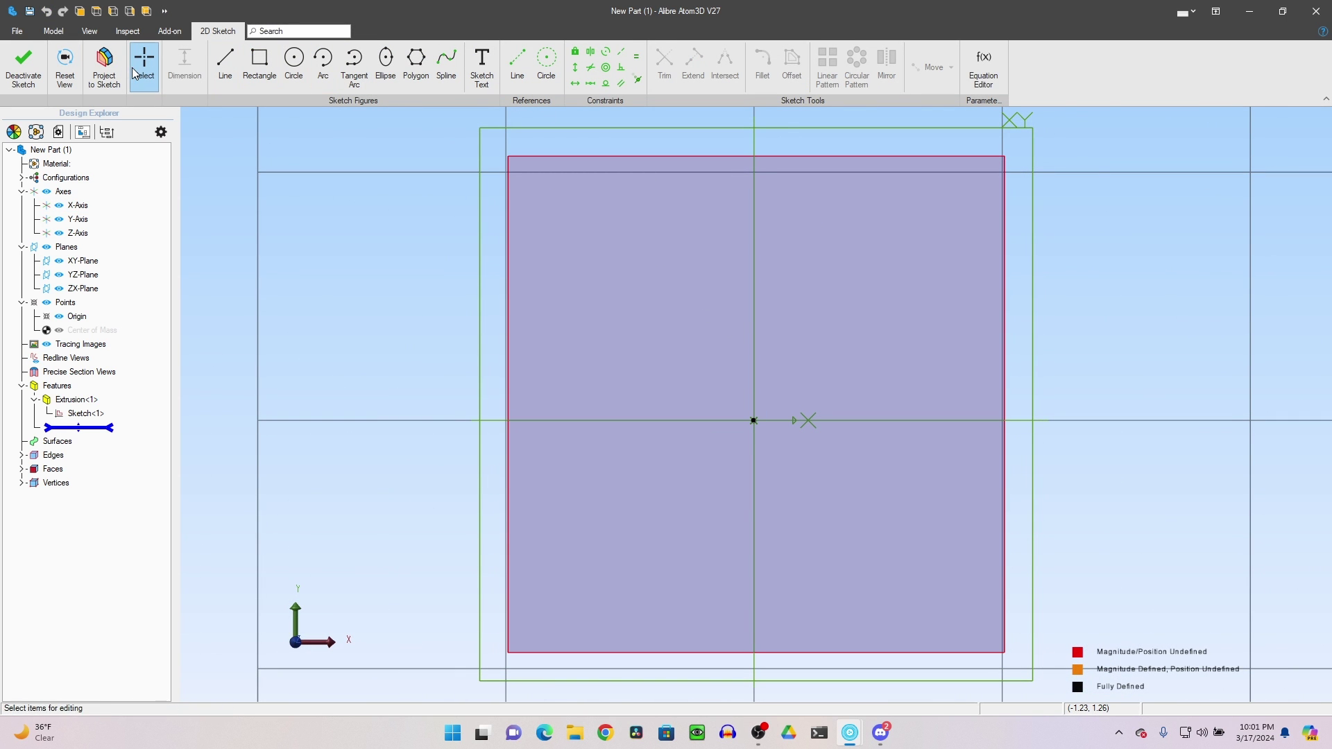
click(104, 64)
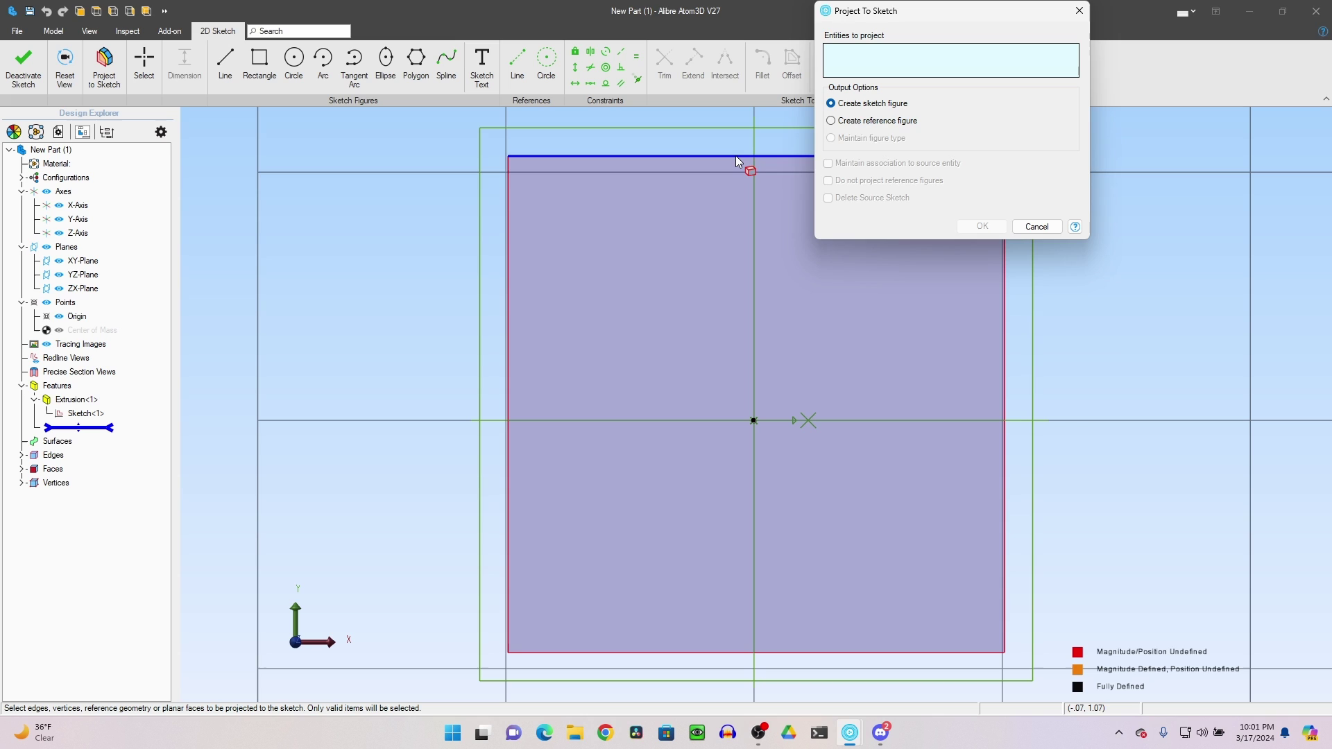
click(735, 155)
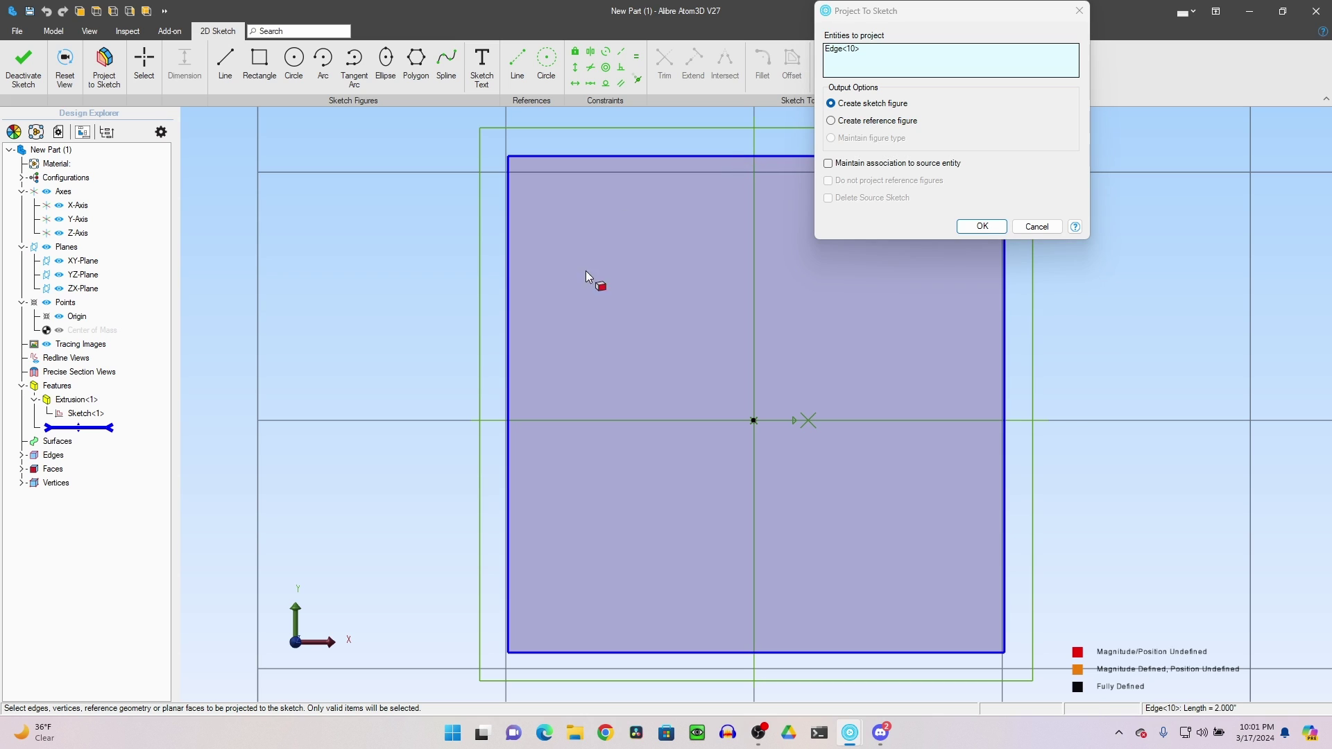
click(508, 360)
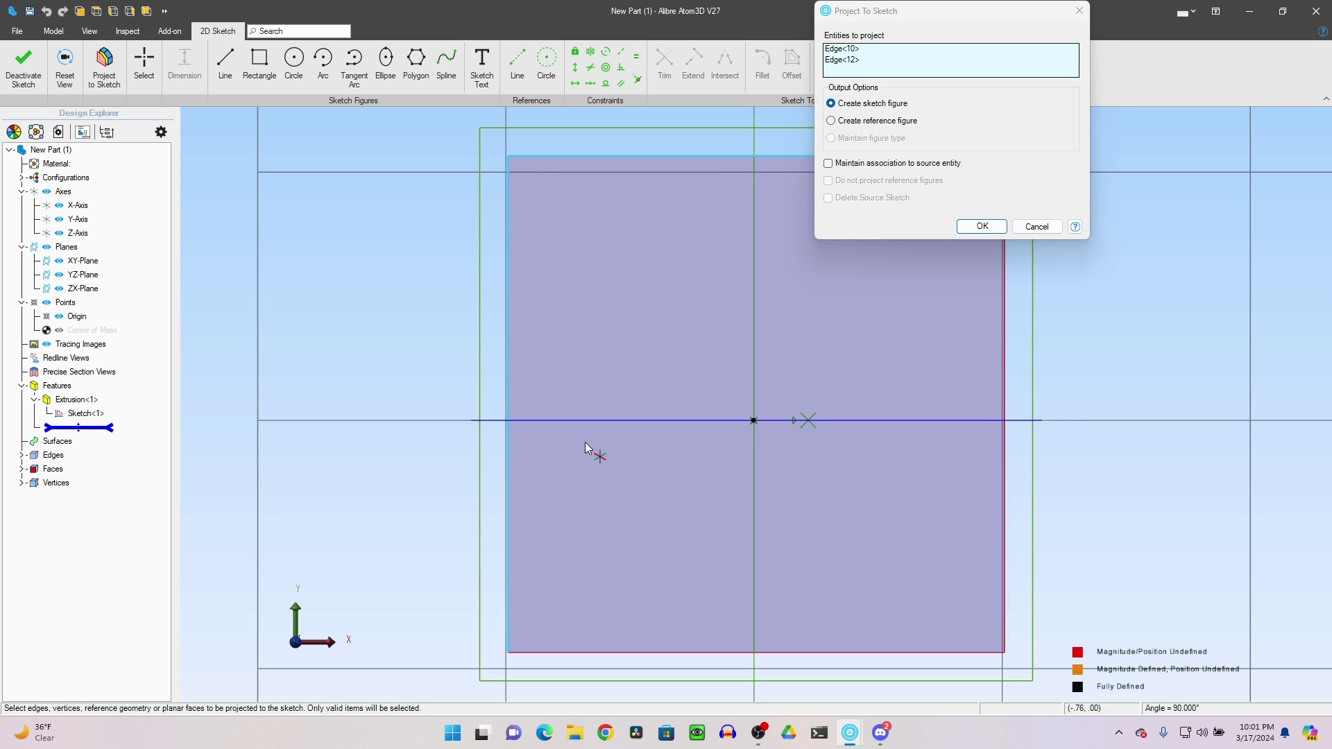
click(757, 652)
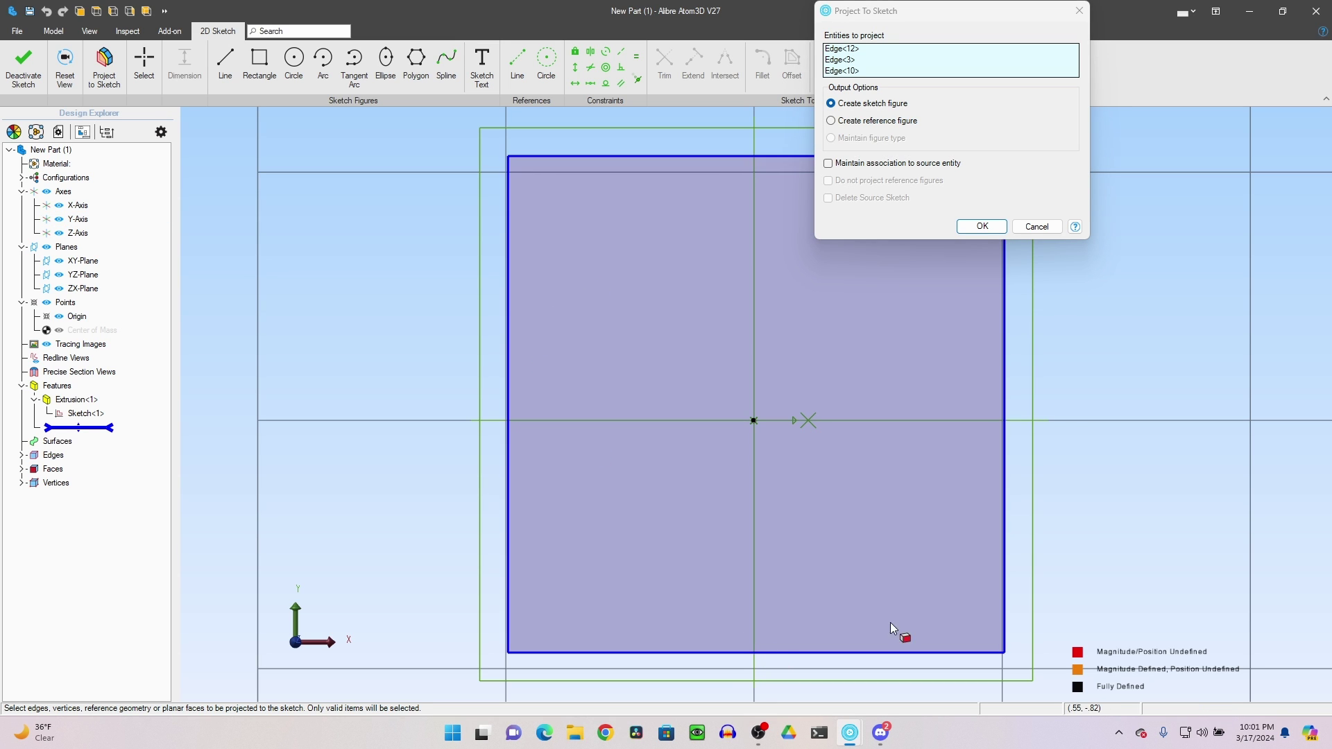
click(1003, 535)
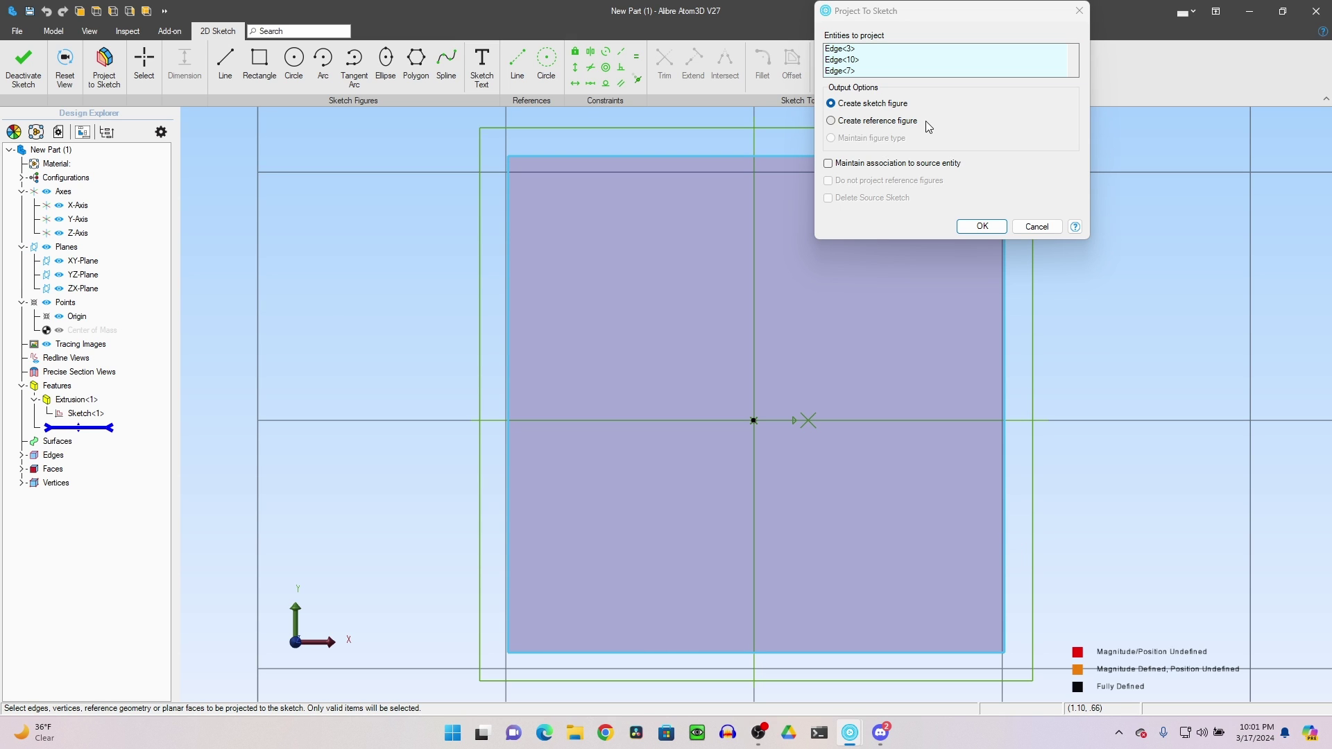
click(983, 227)
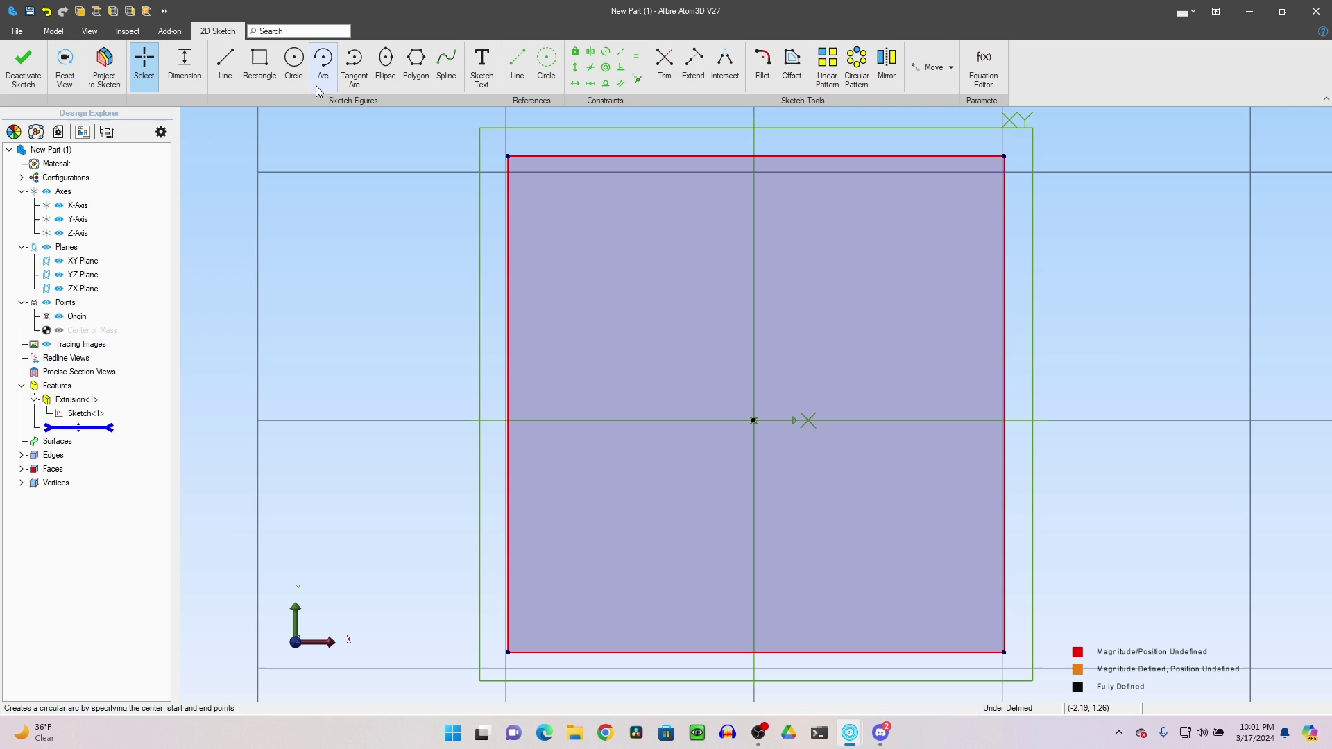
Step: Draw a Ø.620 circle centred on the origin
click(294, 59)
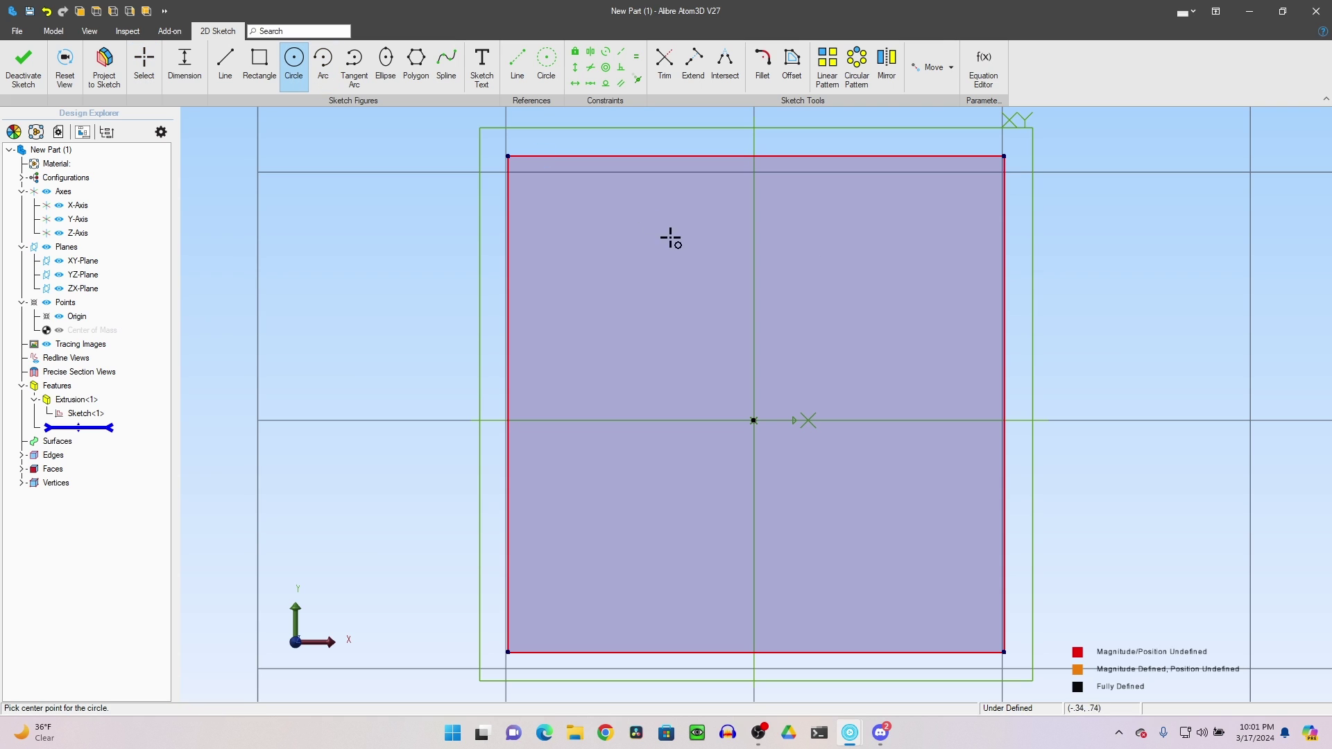
click(757, 415)
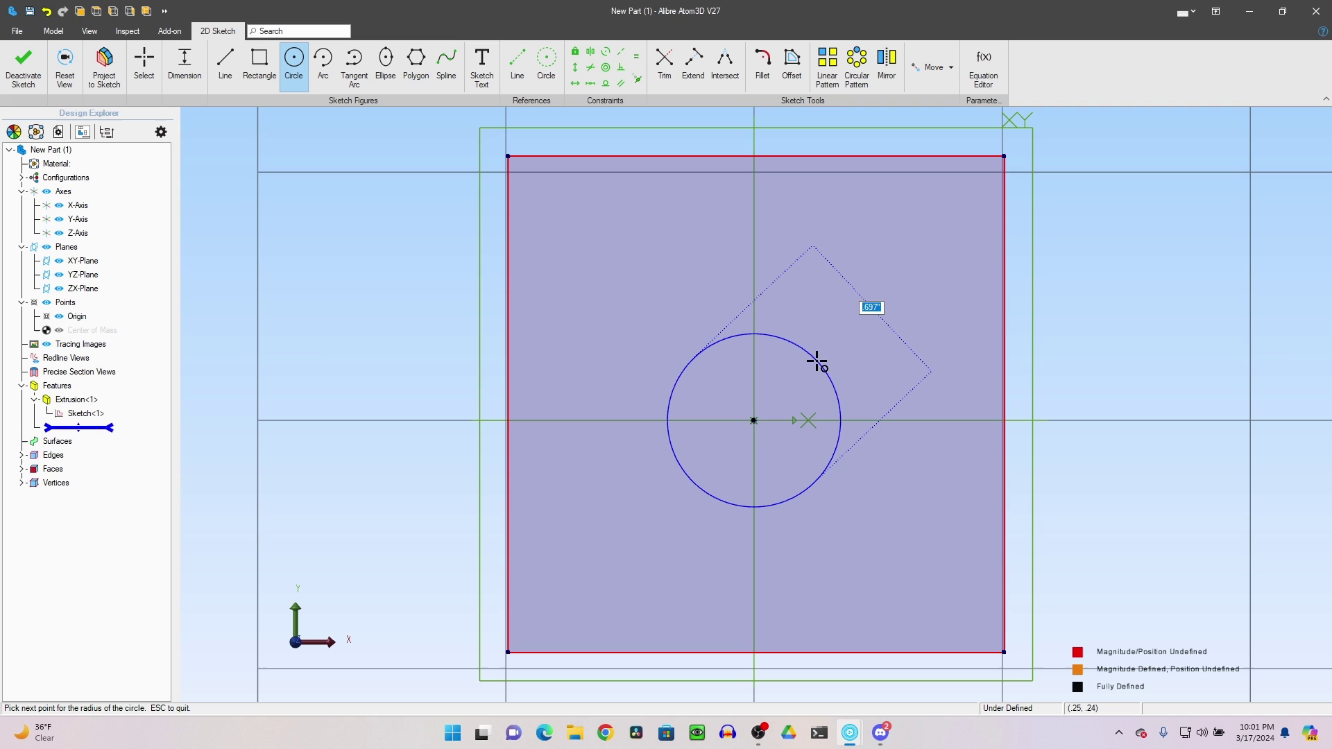
key(BackSpace)
key(Return)
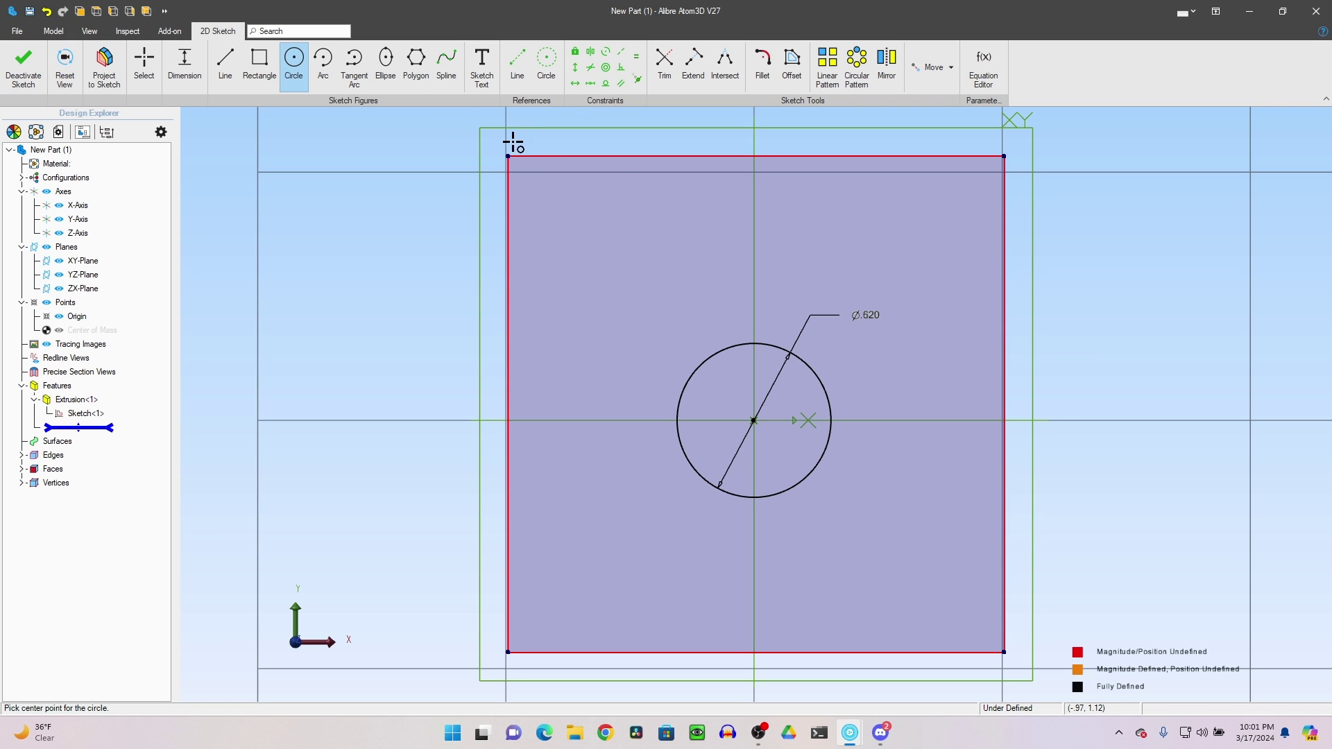
Step: Select the projected top edge and deactivate the face sketch, triggering the open-sketch warning
key(Escape)
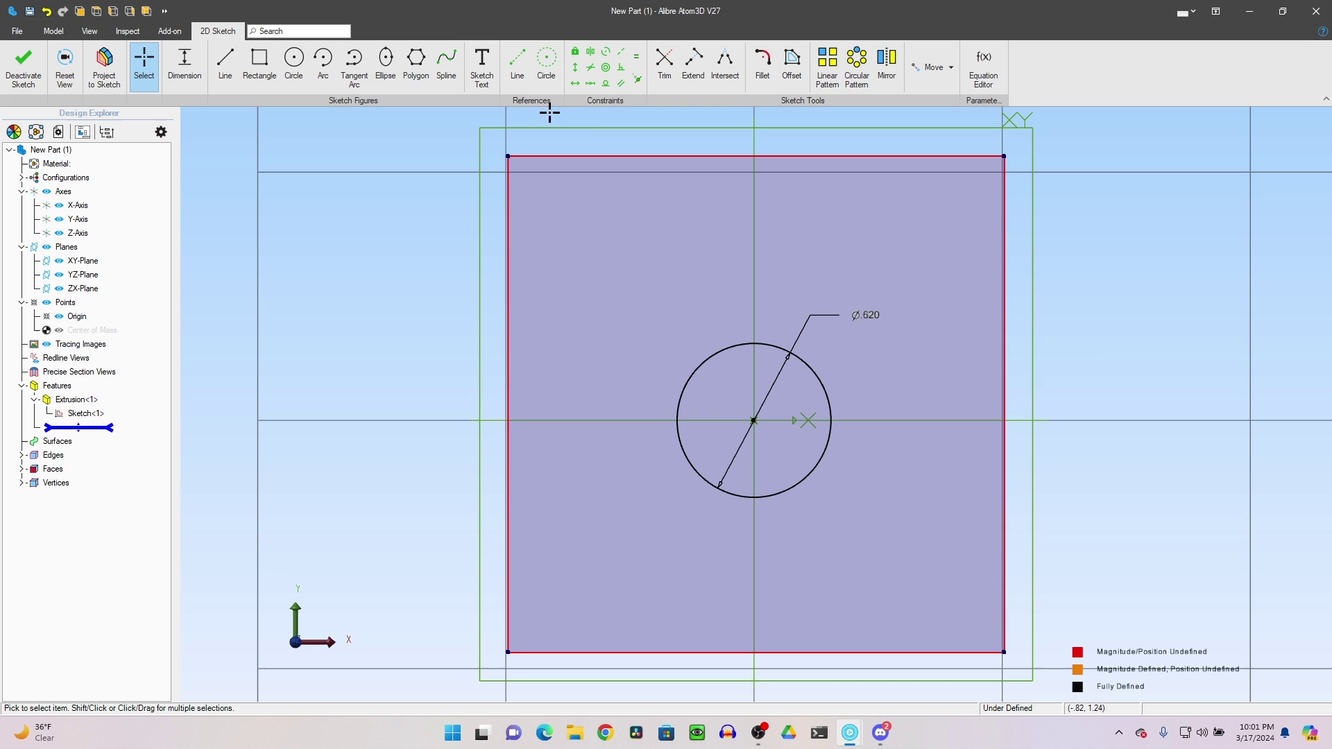
click(614, 156)
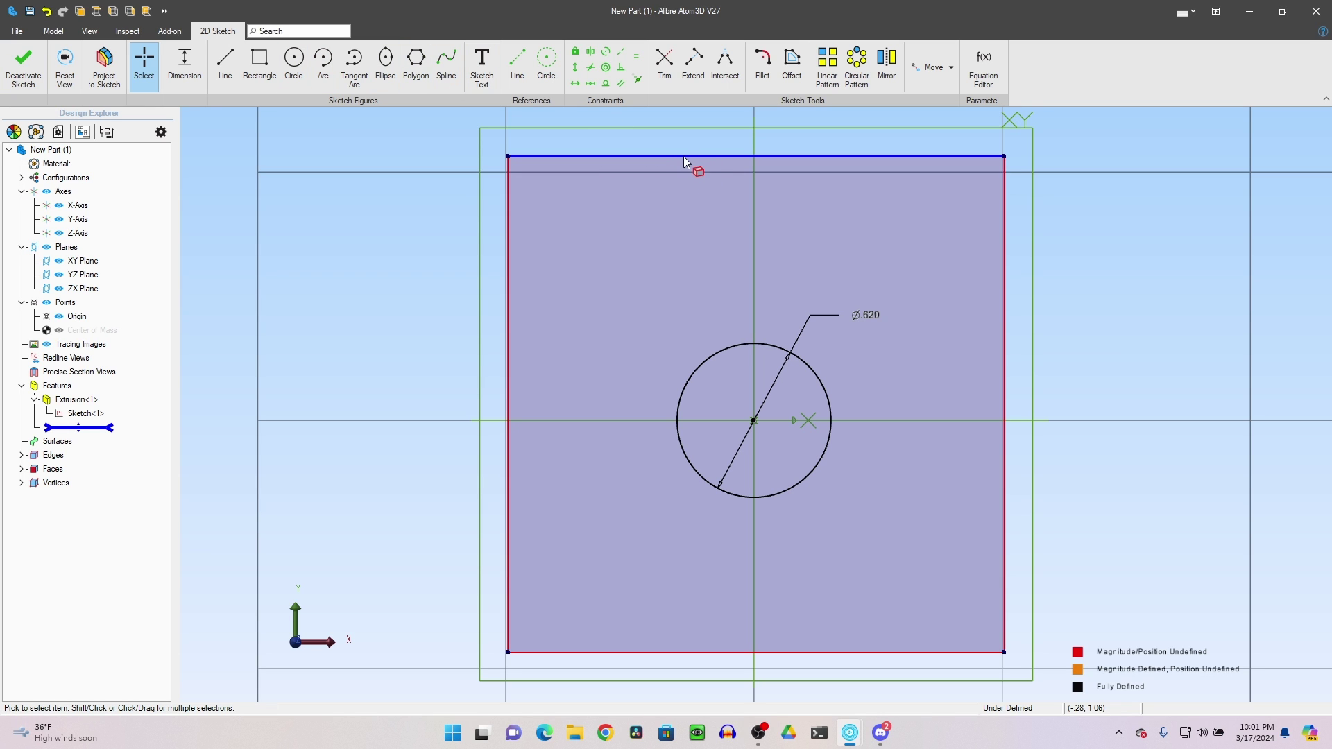
click(24, 69)
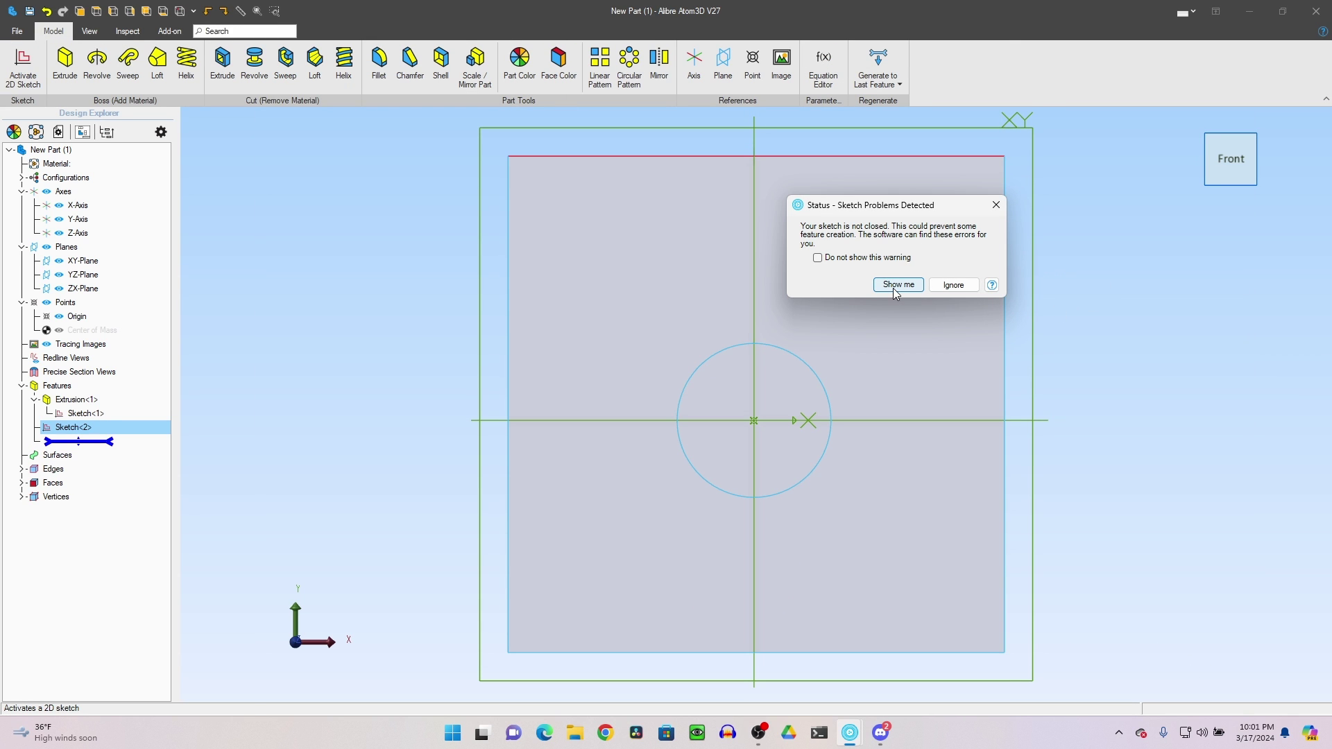
Step: Analyze the face sketch's open loop, re-run the check, and select the rectangle's side edges
click(897, 286)
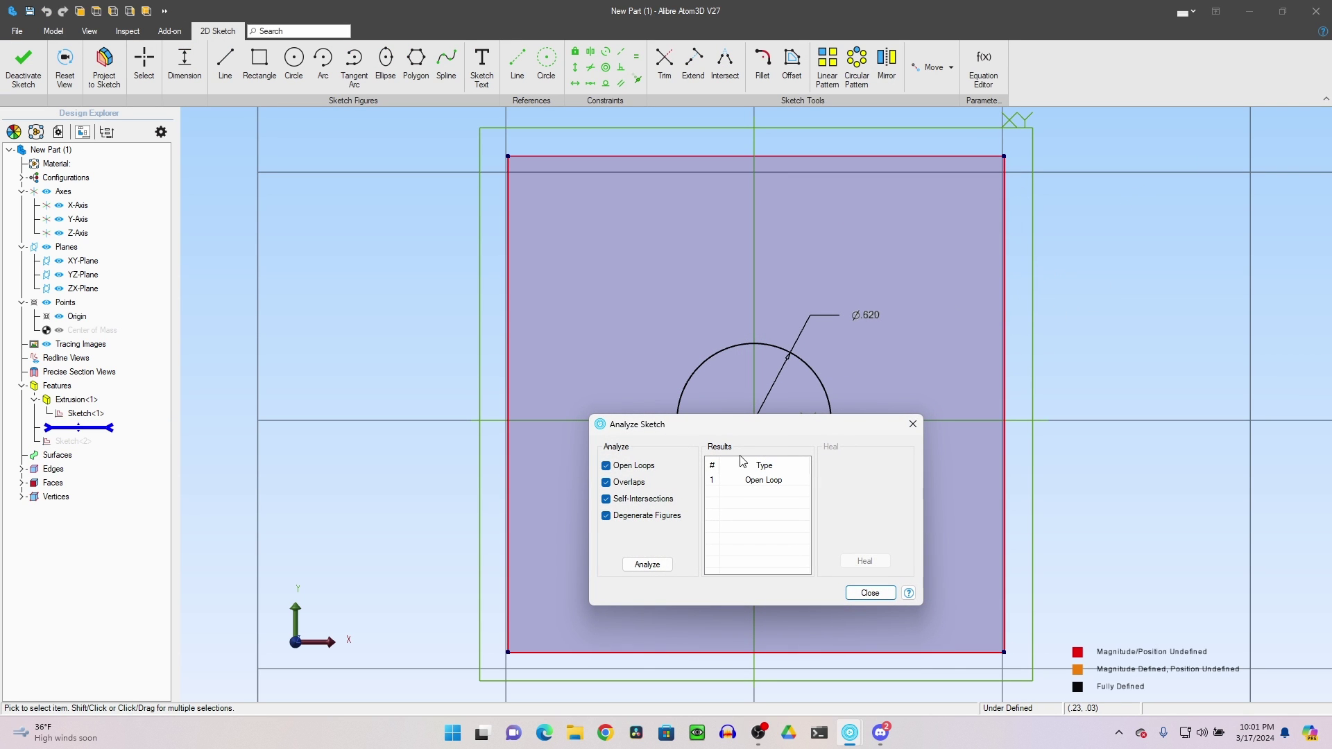
click(775, 481)
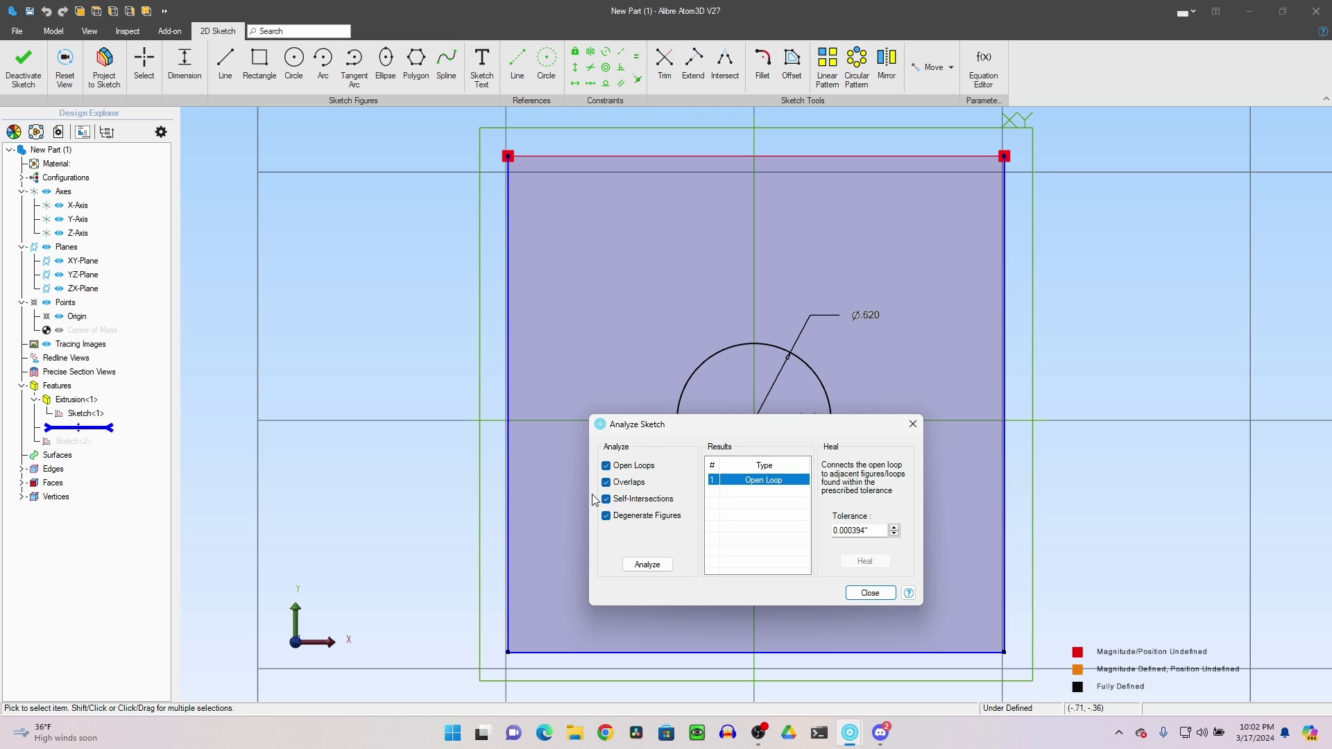
click(628, 563)
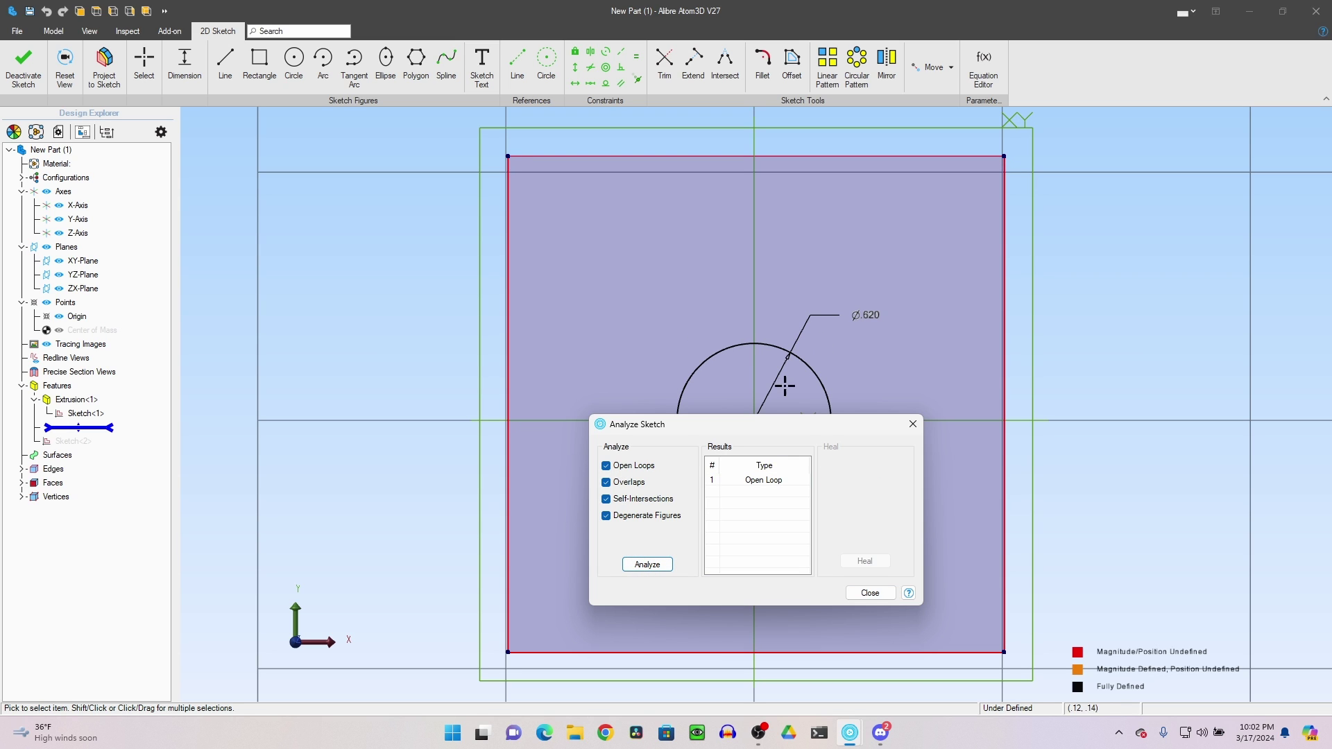
click(870, 593)
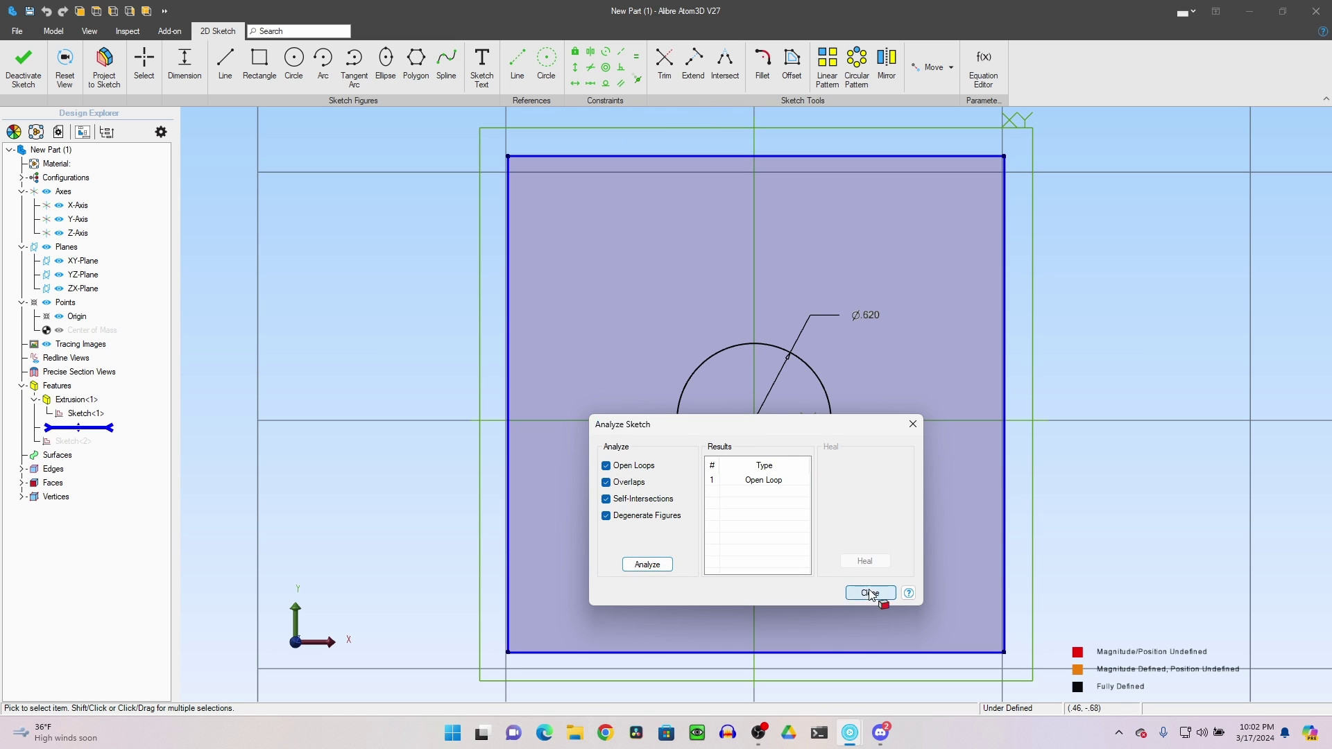
click(1004, 248)
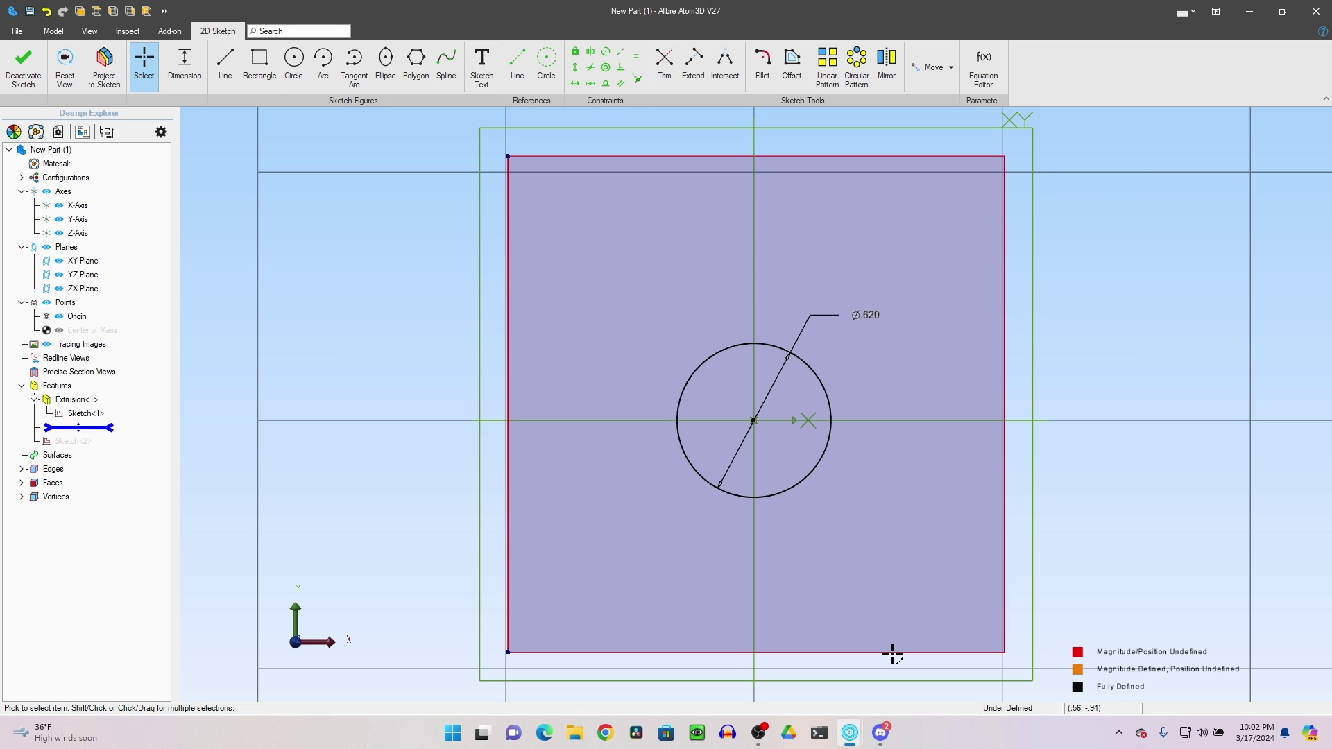
click(508, 540)
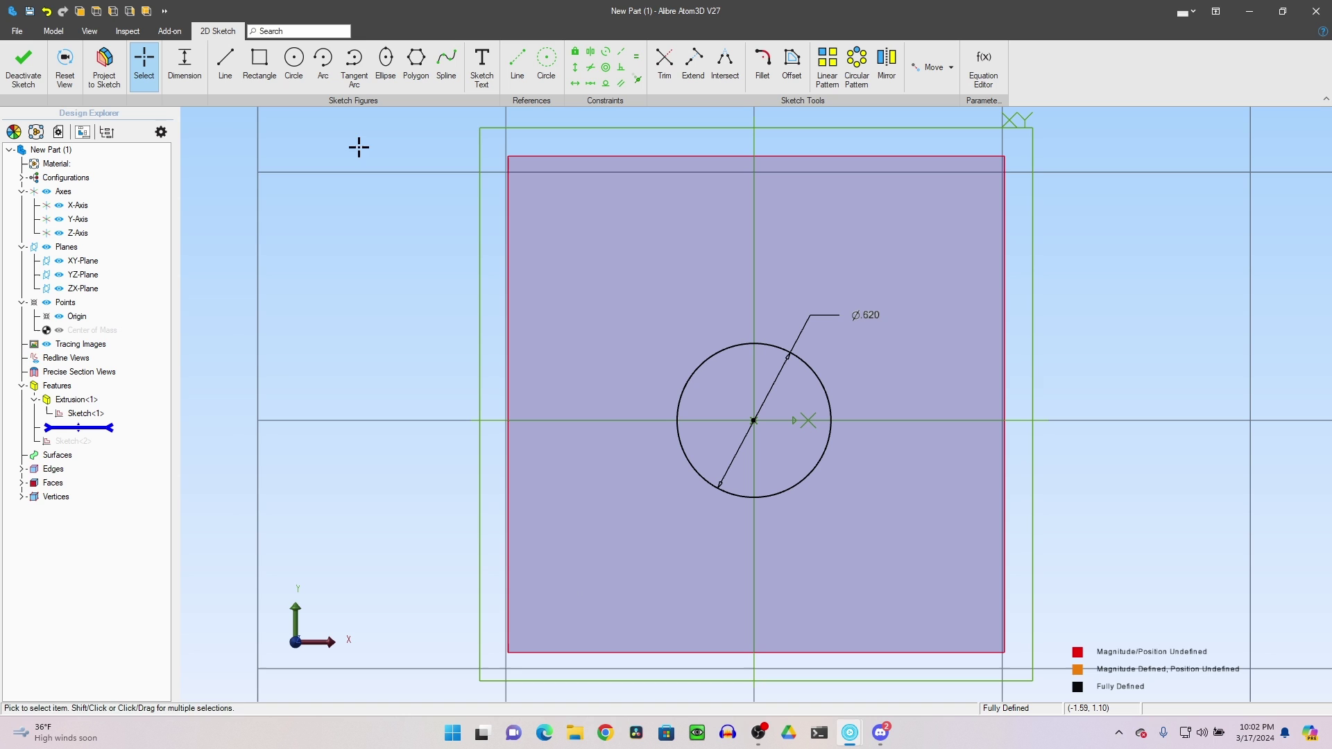
Step: Finish the sketch, switch to isometric view, and try a boss extrude on the front face, cancelling it
click(24, 64)
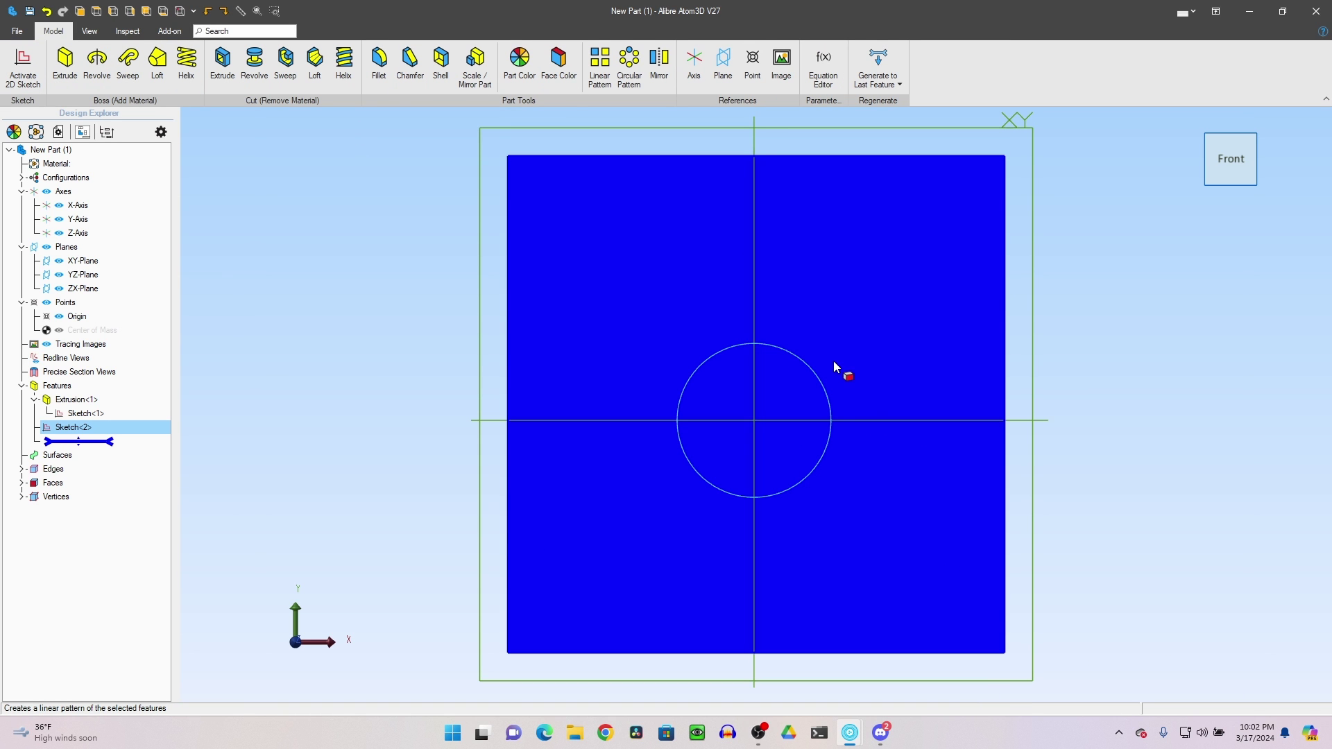
click(908, 258)
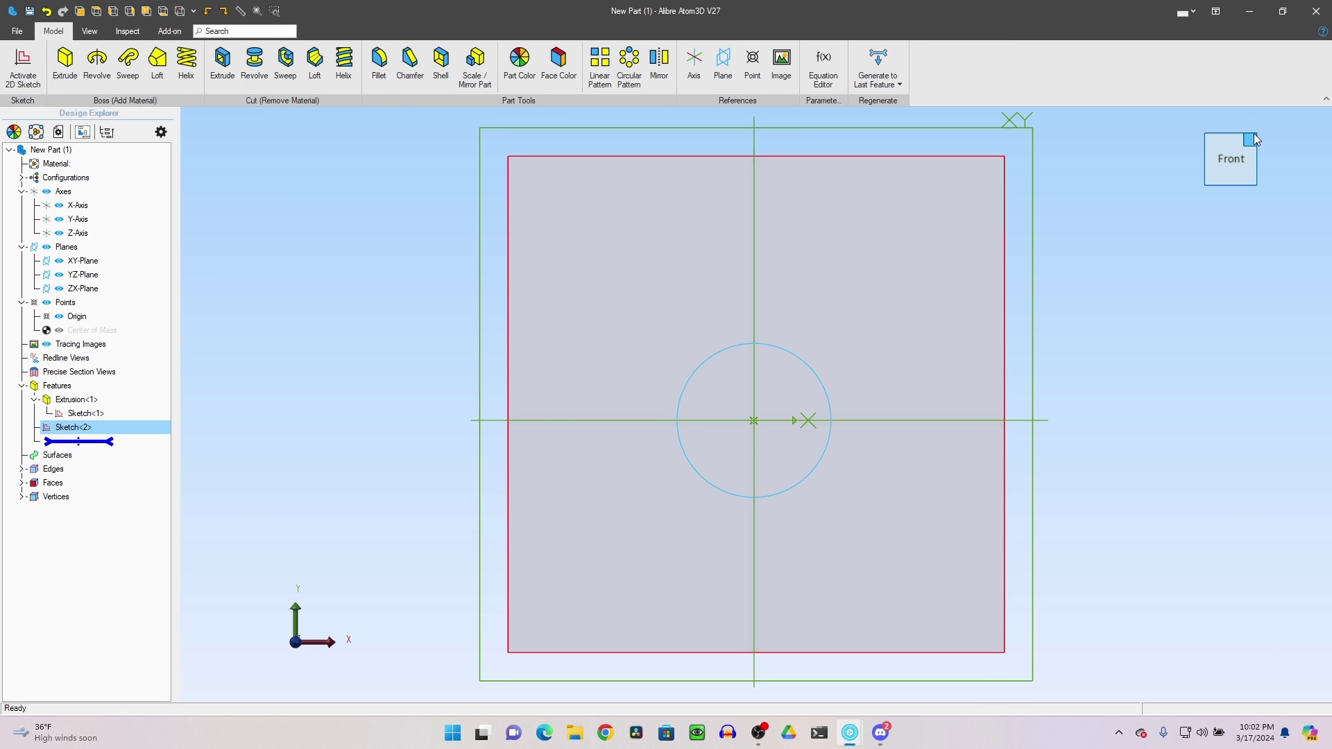
click(1254, 135)
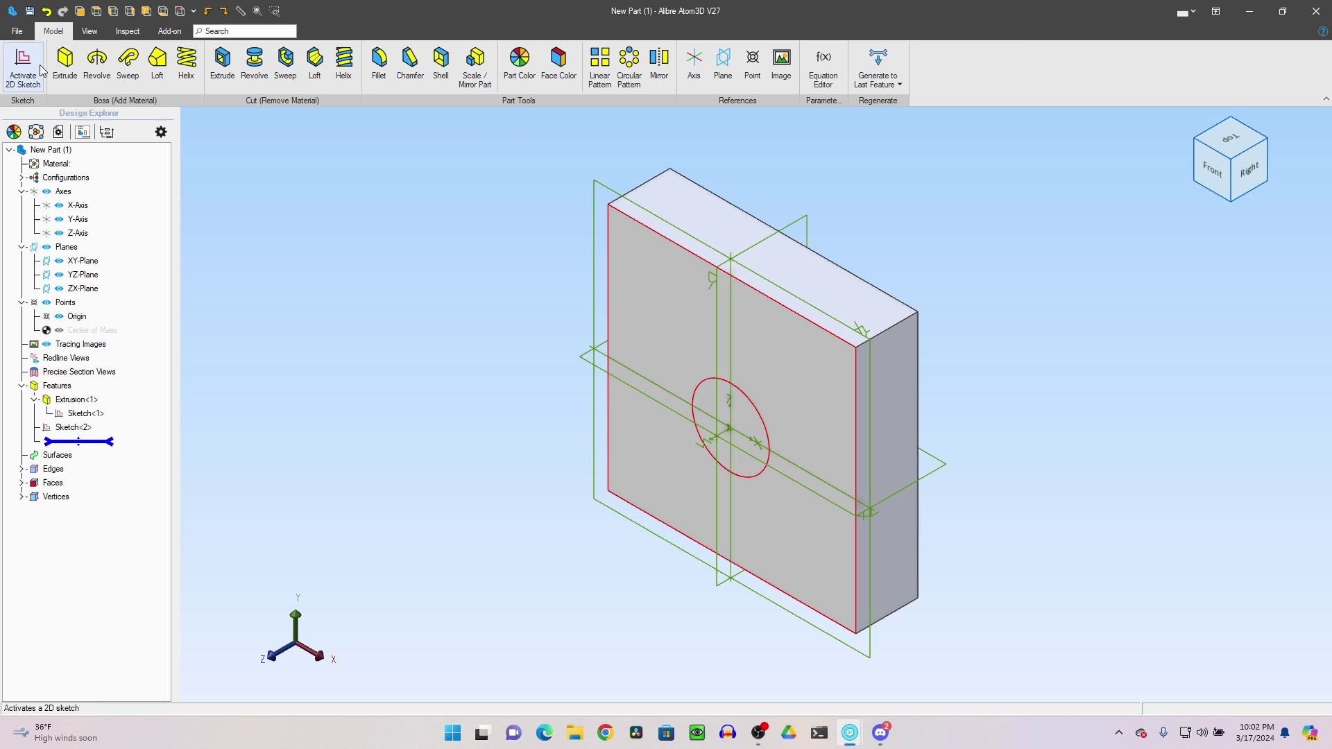
click(64, 61)
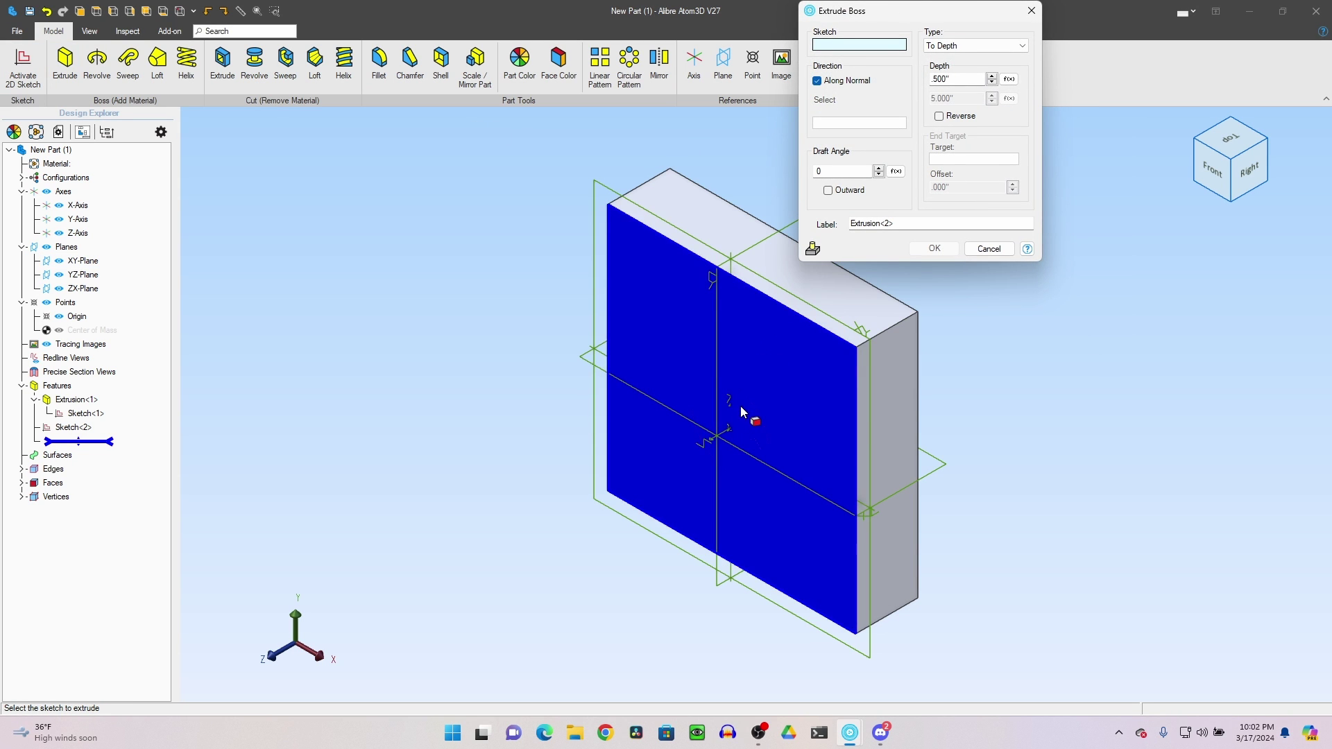
click(740, 410)
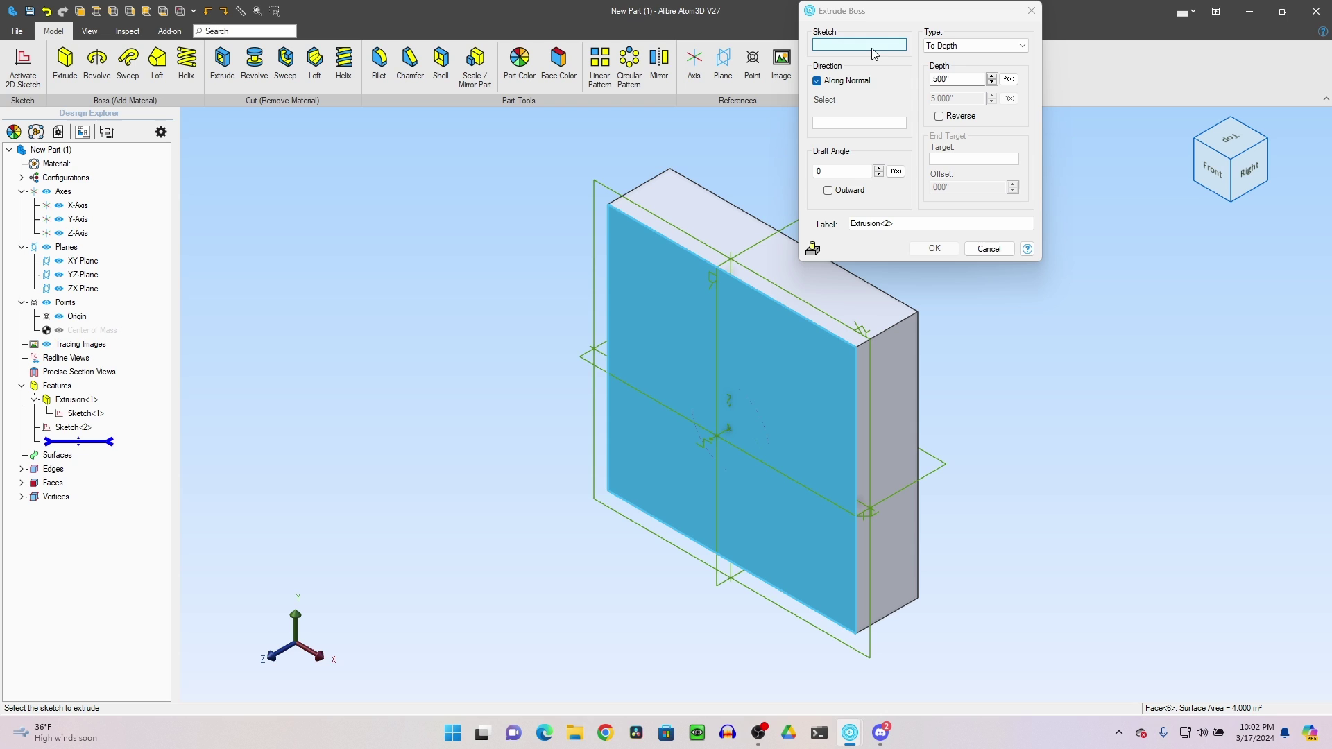
click(994, 249)
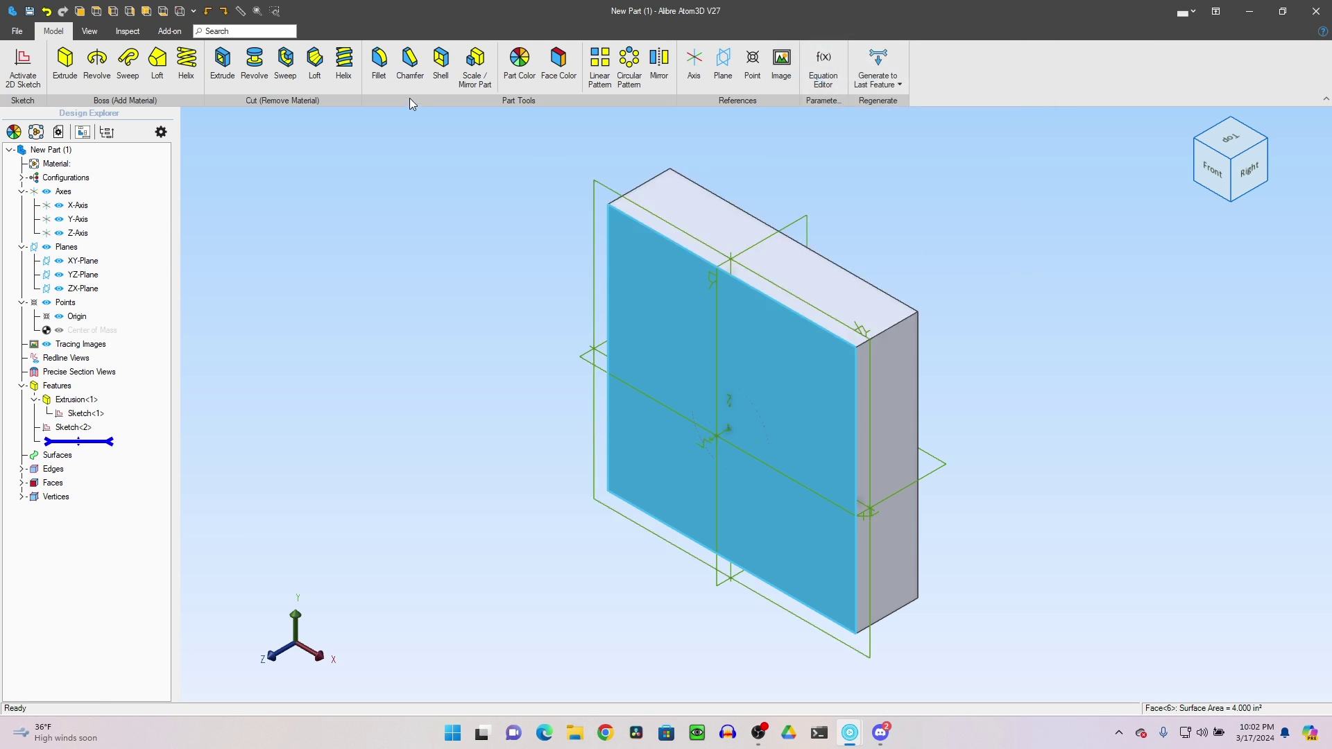
Step: Roll the history forward to include Sketch<2> and regenerate the whole part
click(69, 442)
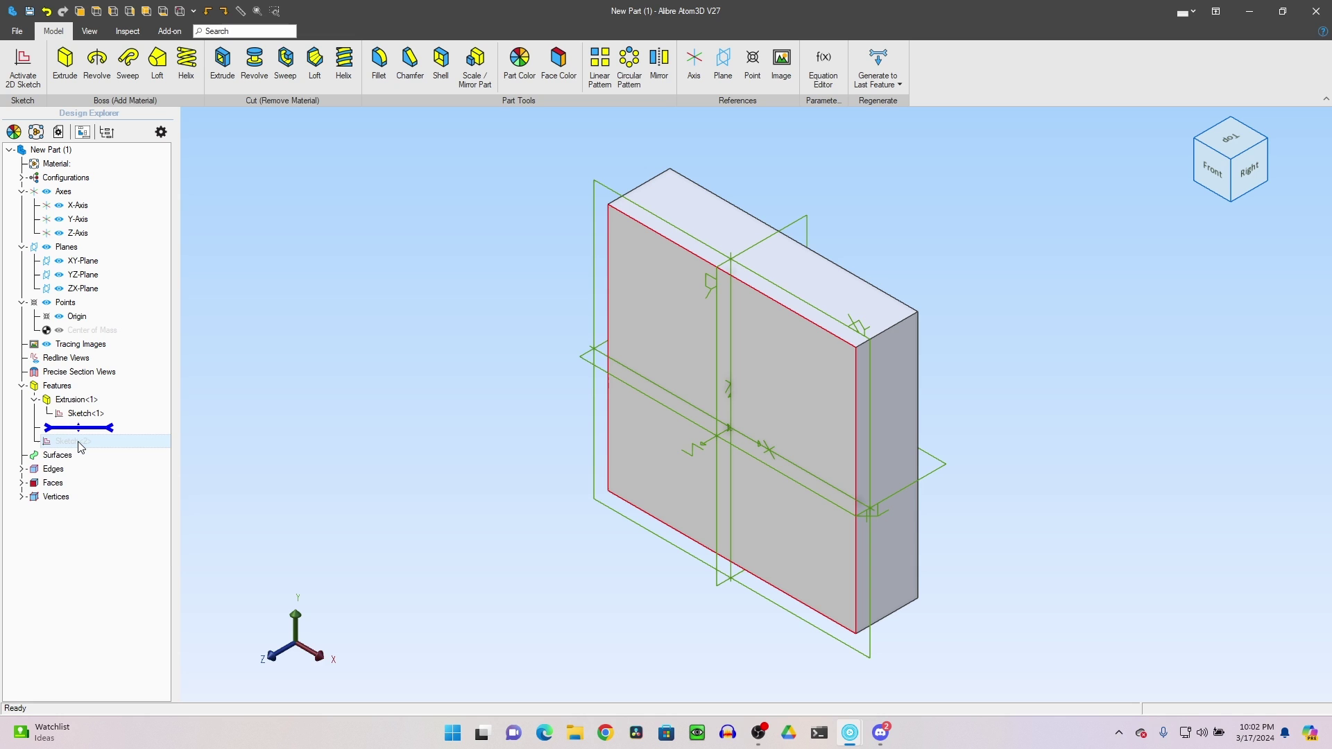
right_click(81, 447)
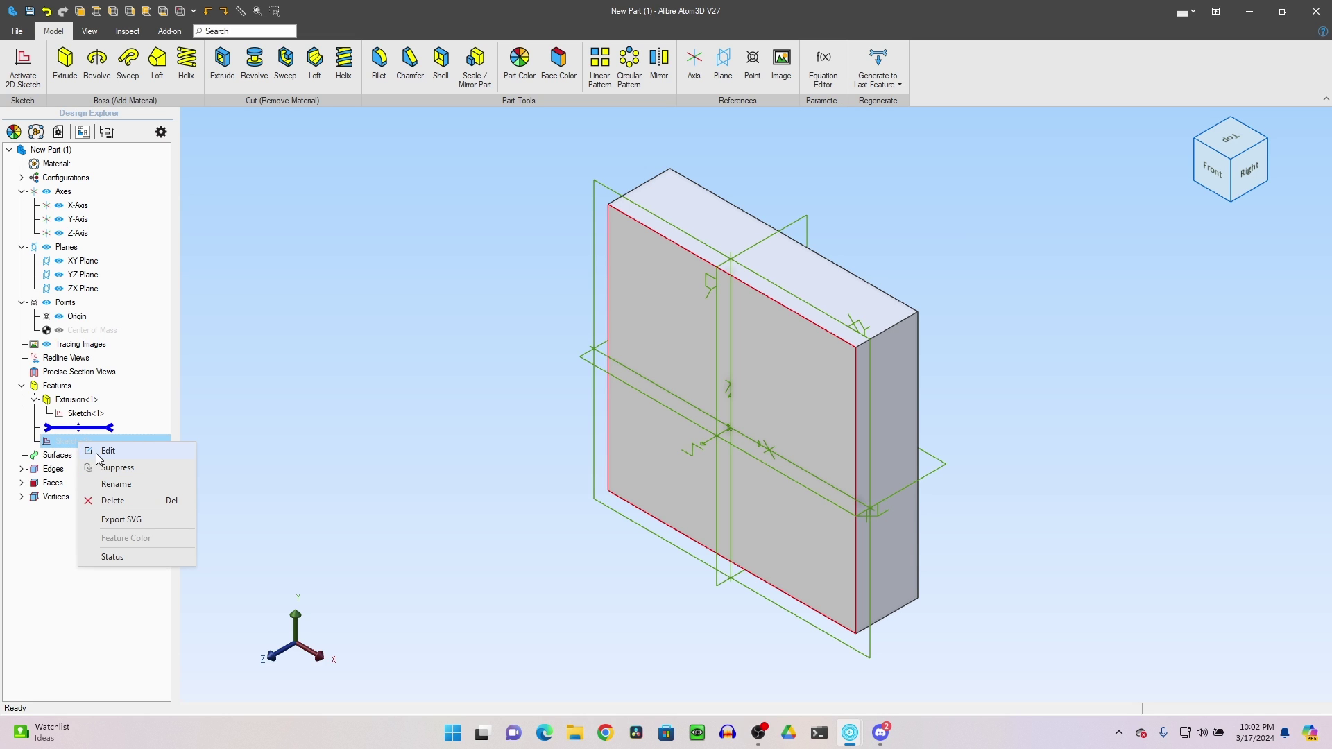
click(322, 352)
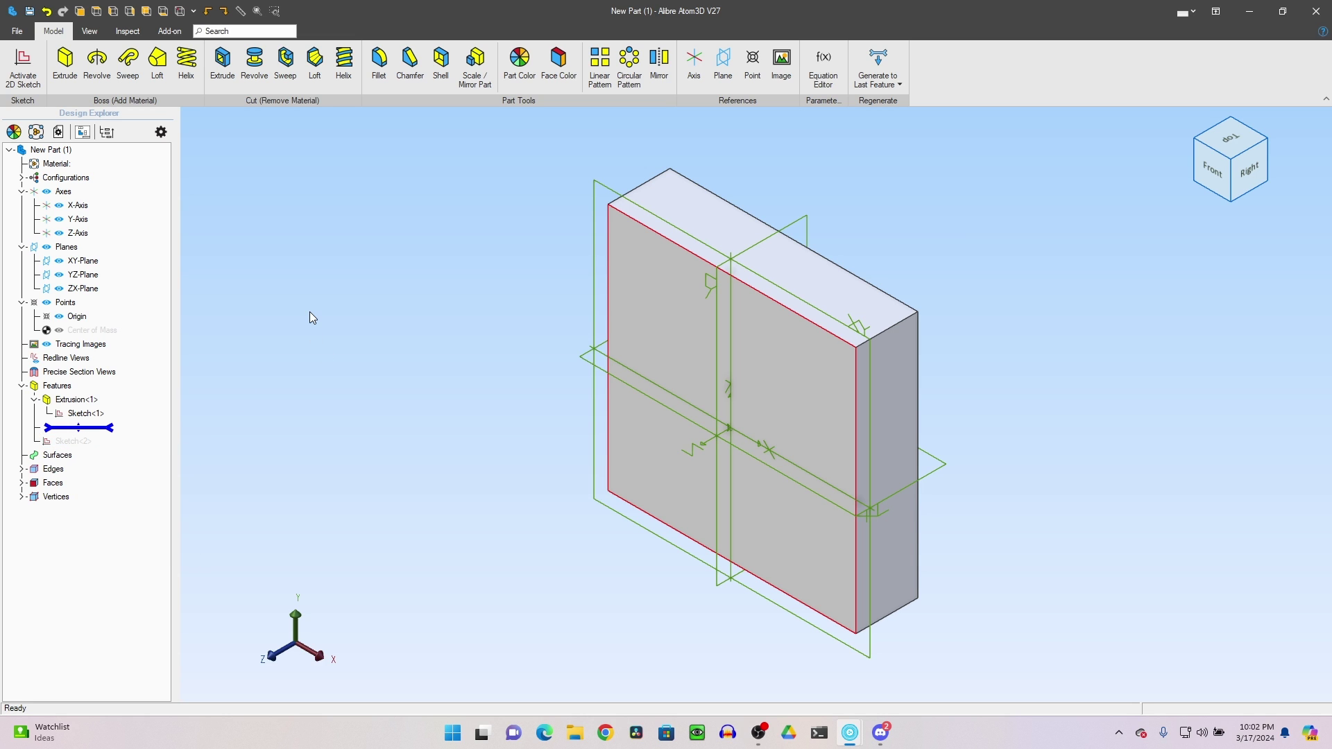
click(875, 53)
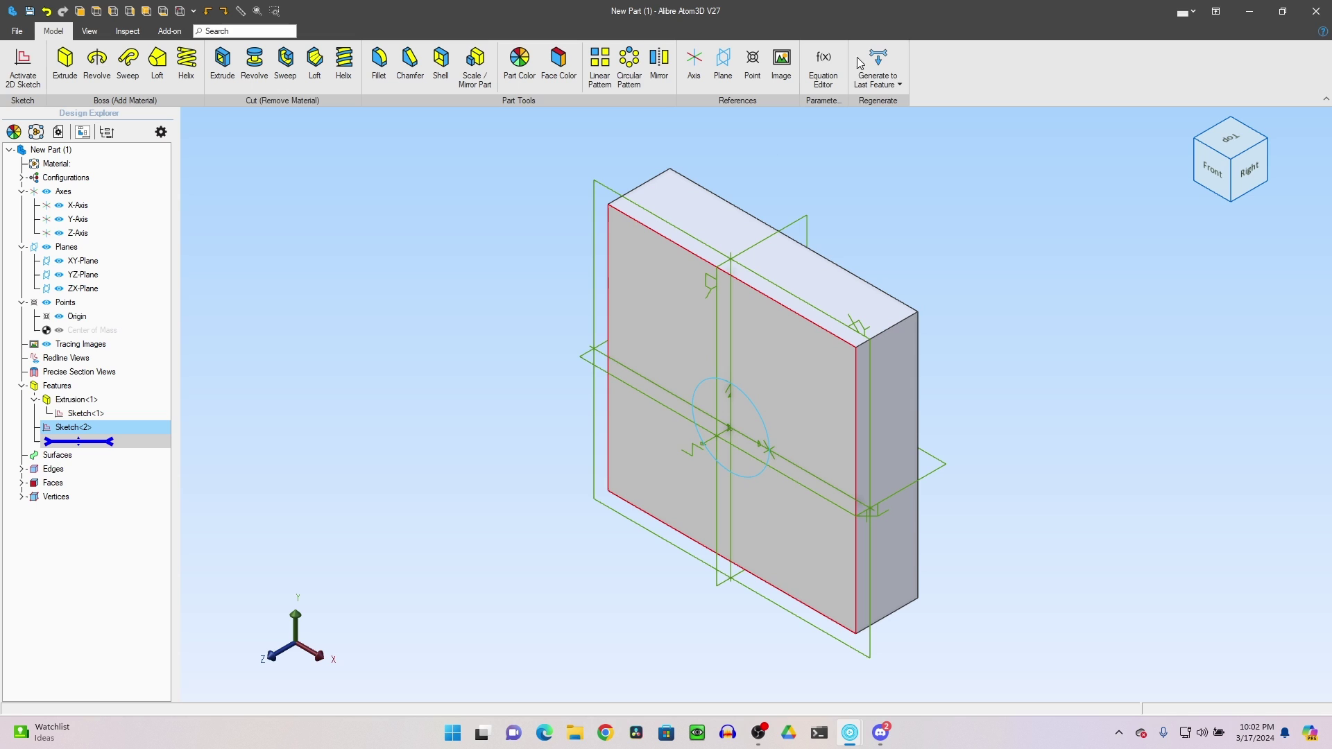
click(900, 84)
click(900, 119)
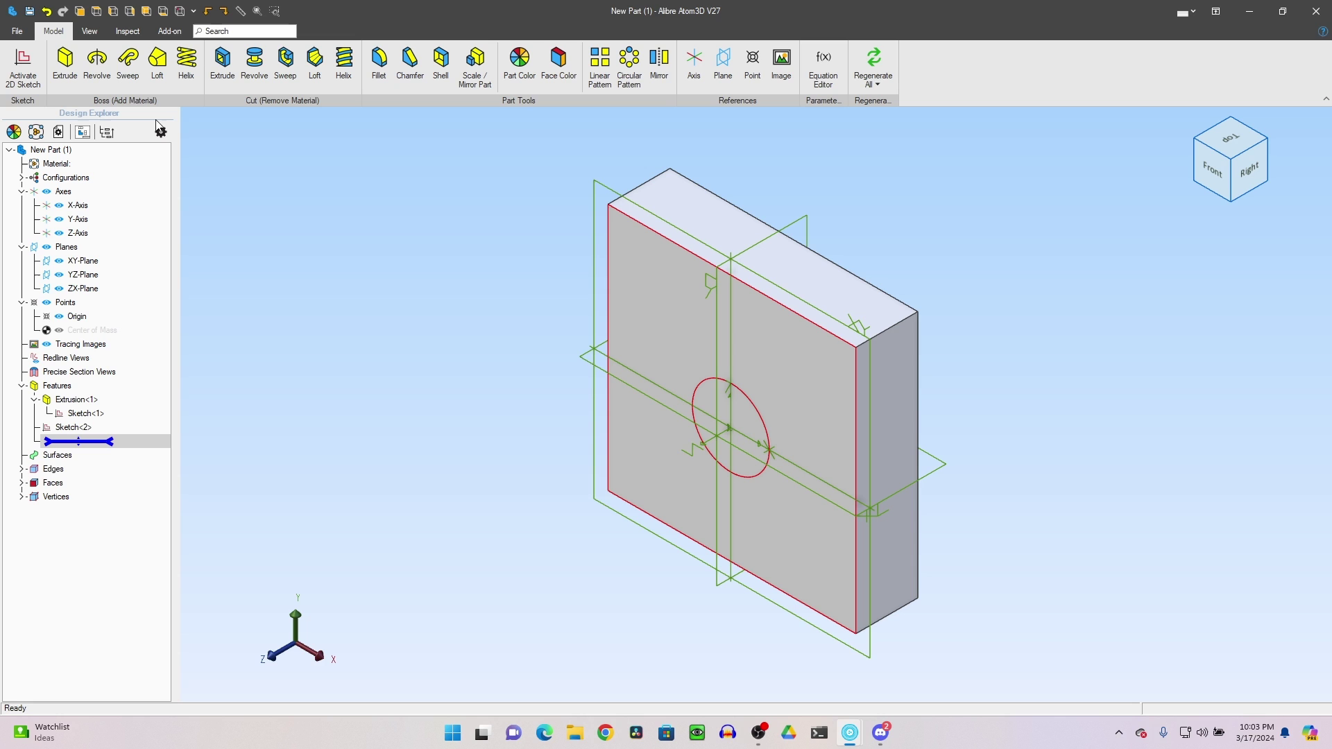
Step: Boss-extrude Sketch<2> 0.500 inch outward as a cylinder on the front face
click(65, 63)
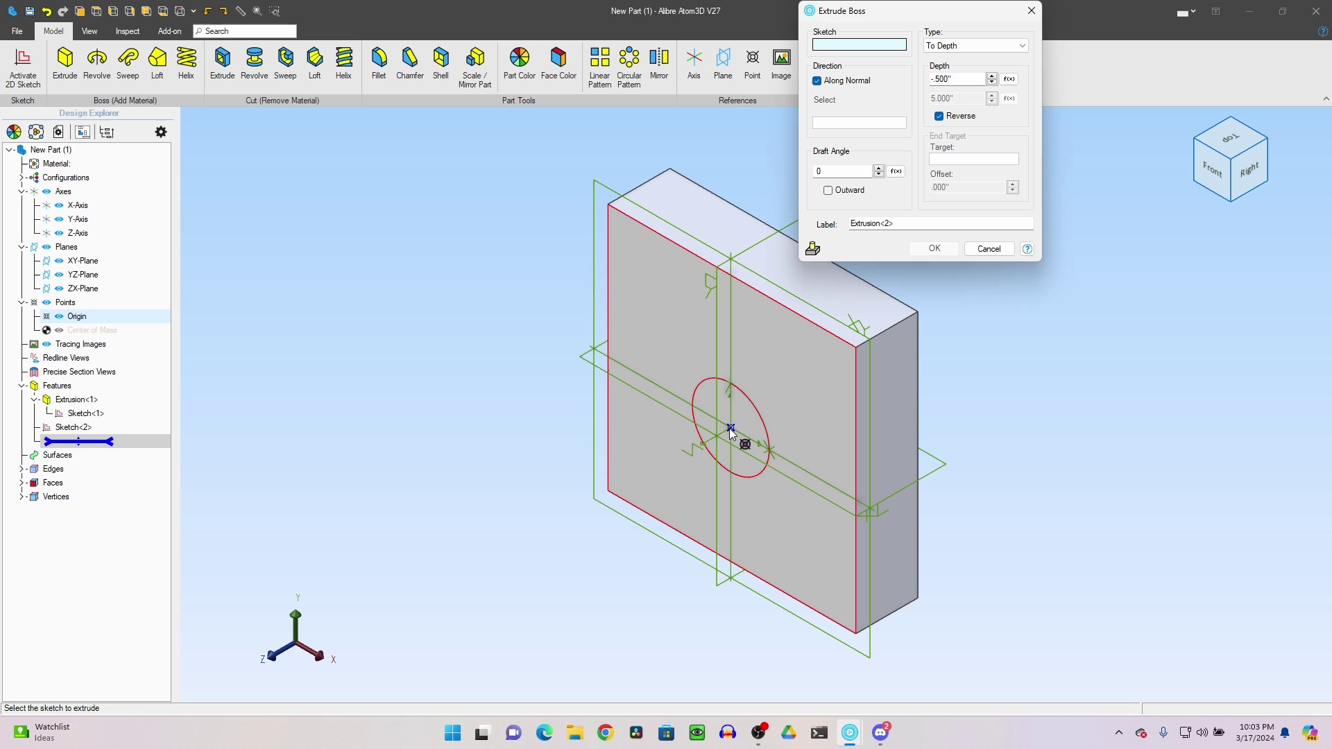
click(731, 429)
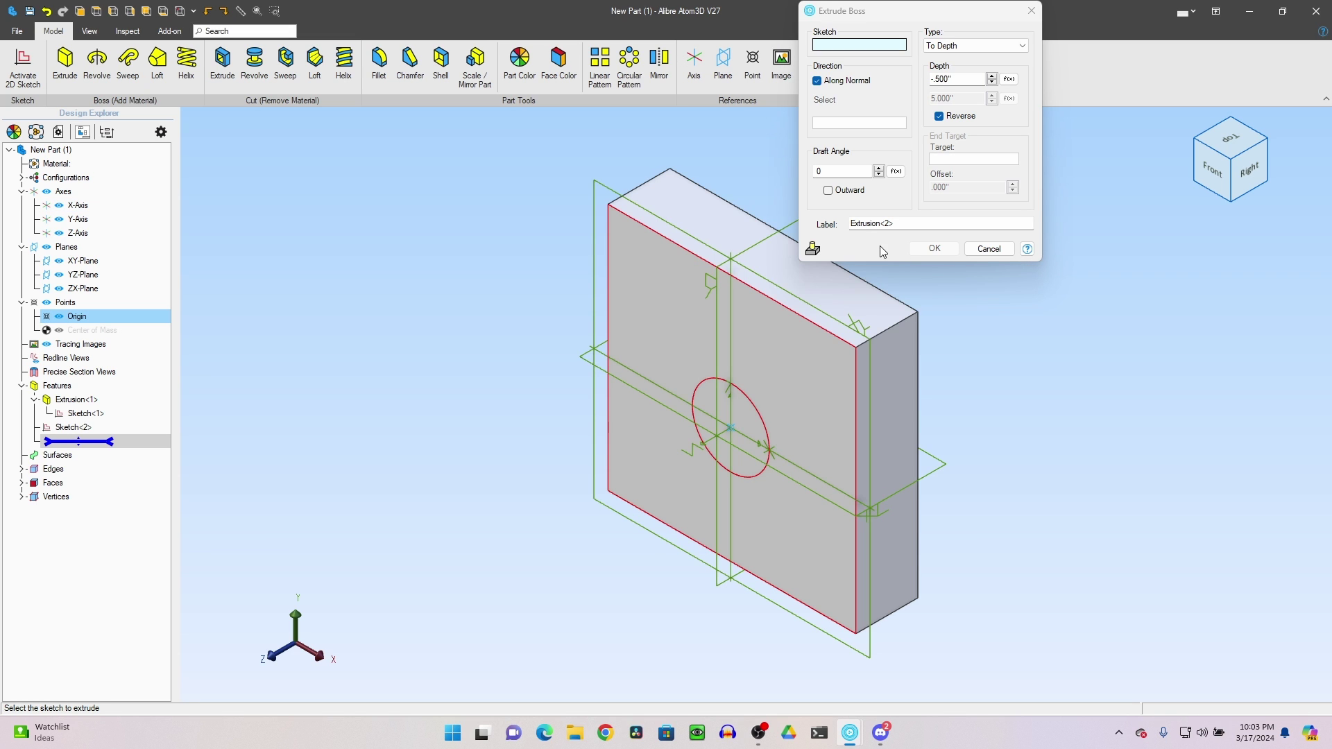
click(867, 46)
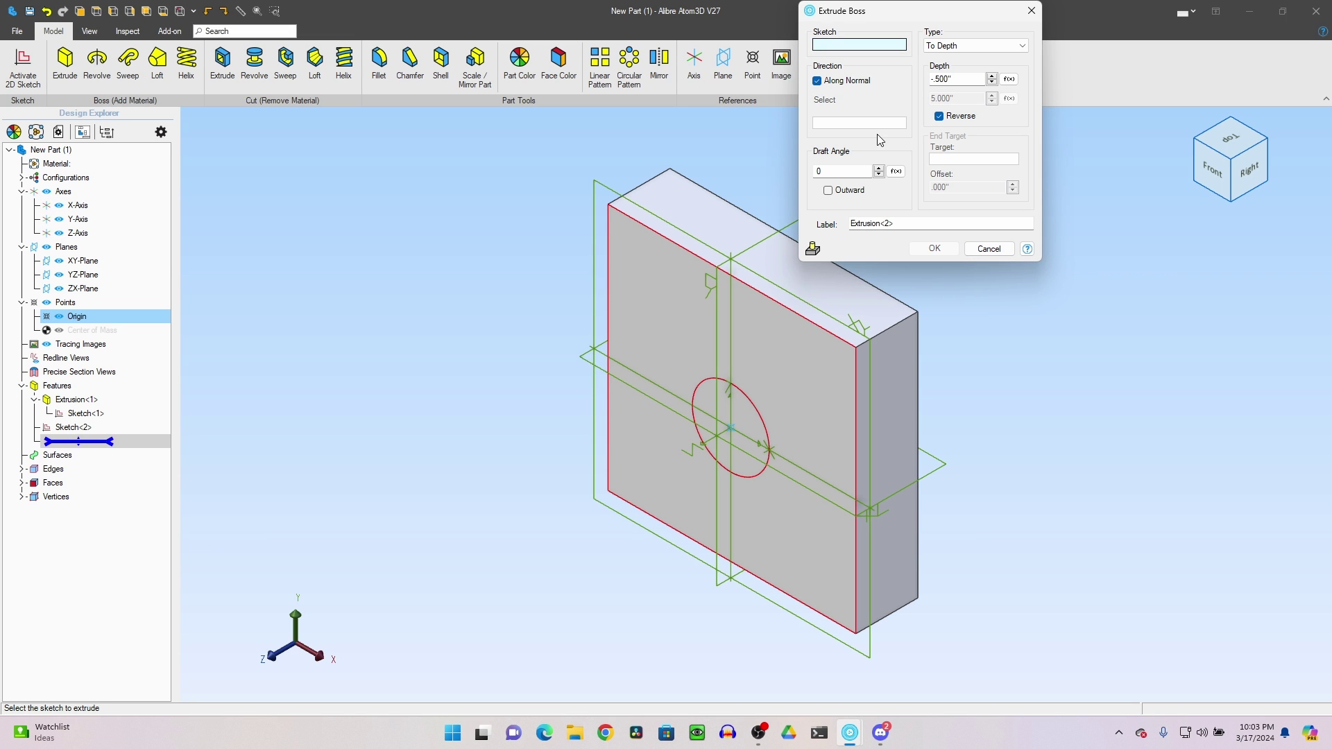
click(85, 427)
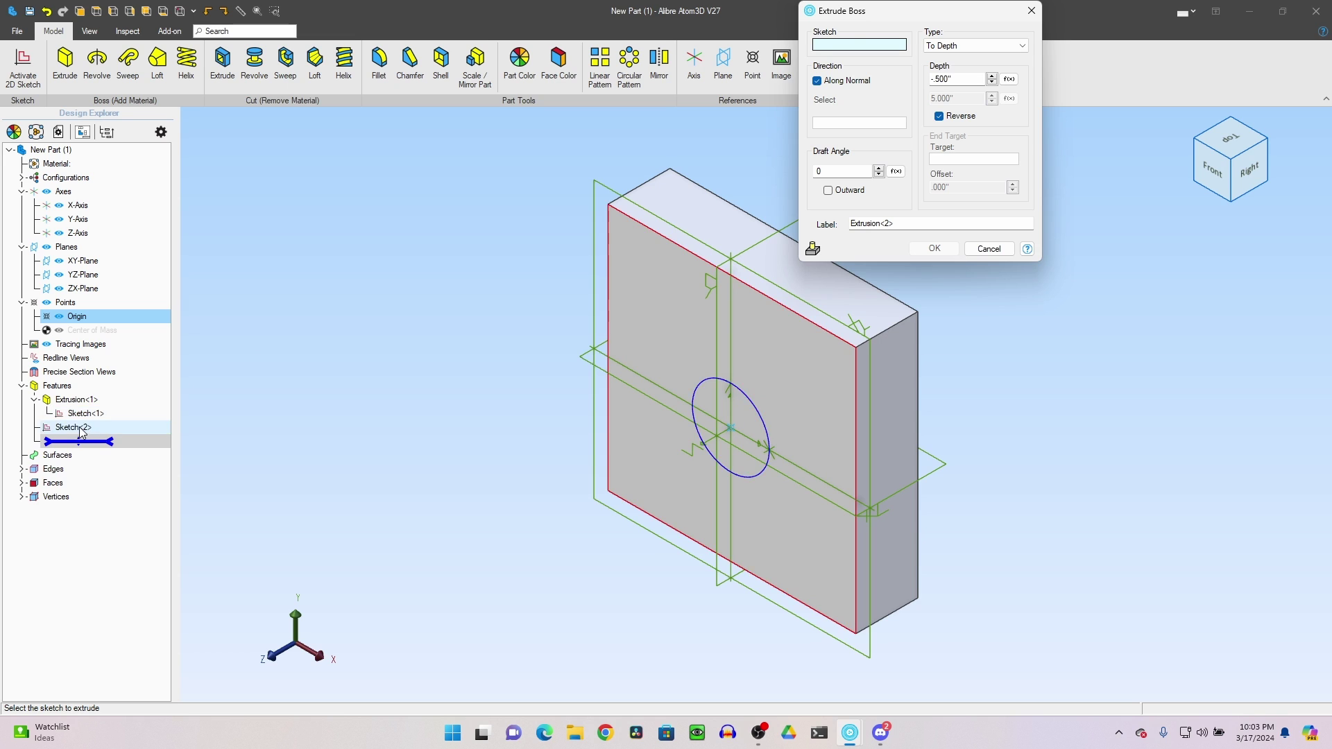
click(941, 117)
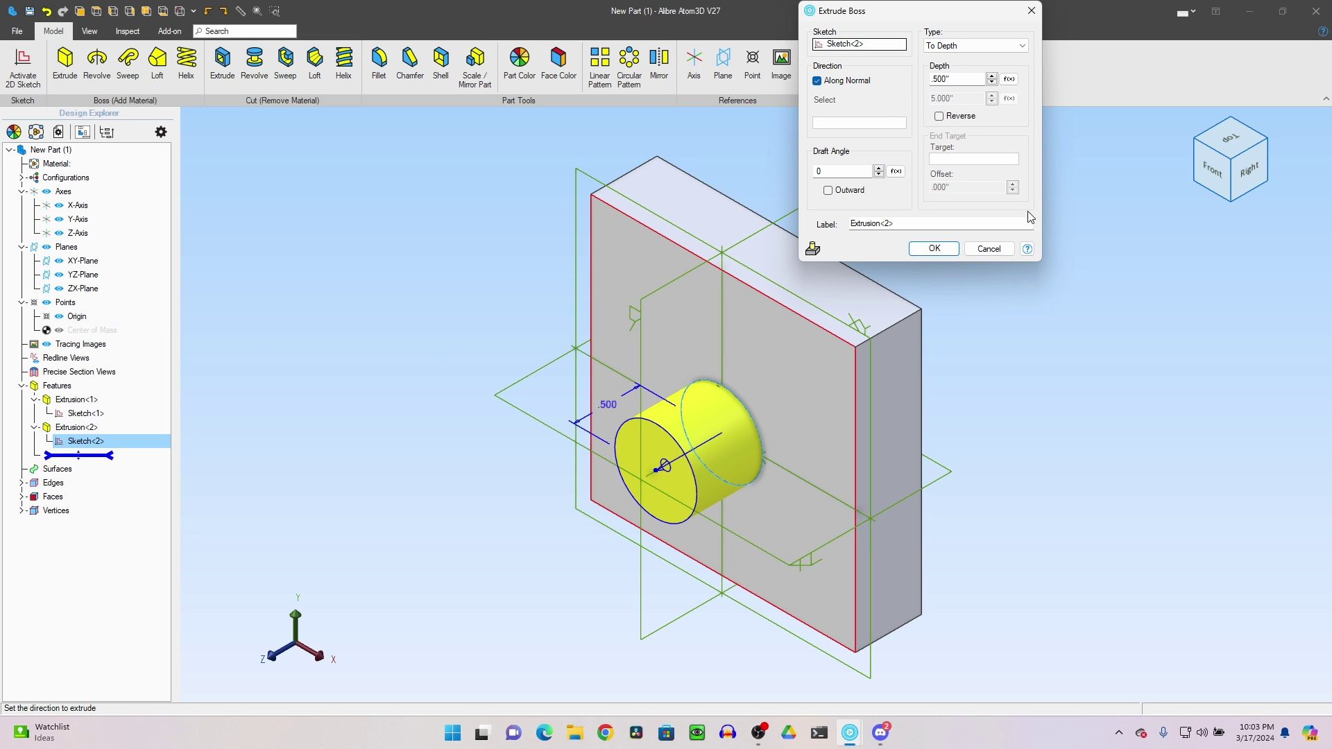
click(932, 250)
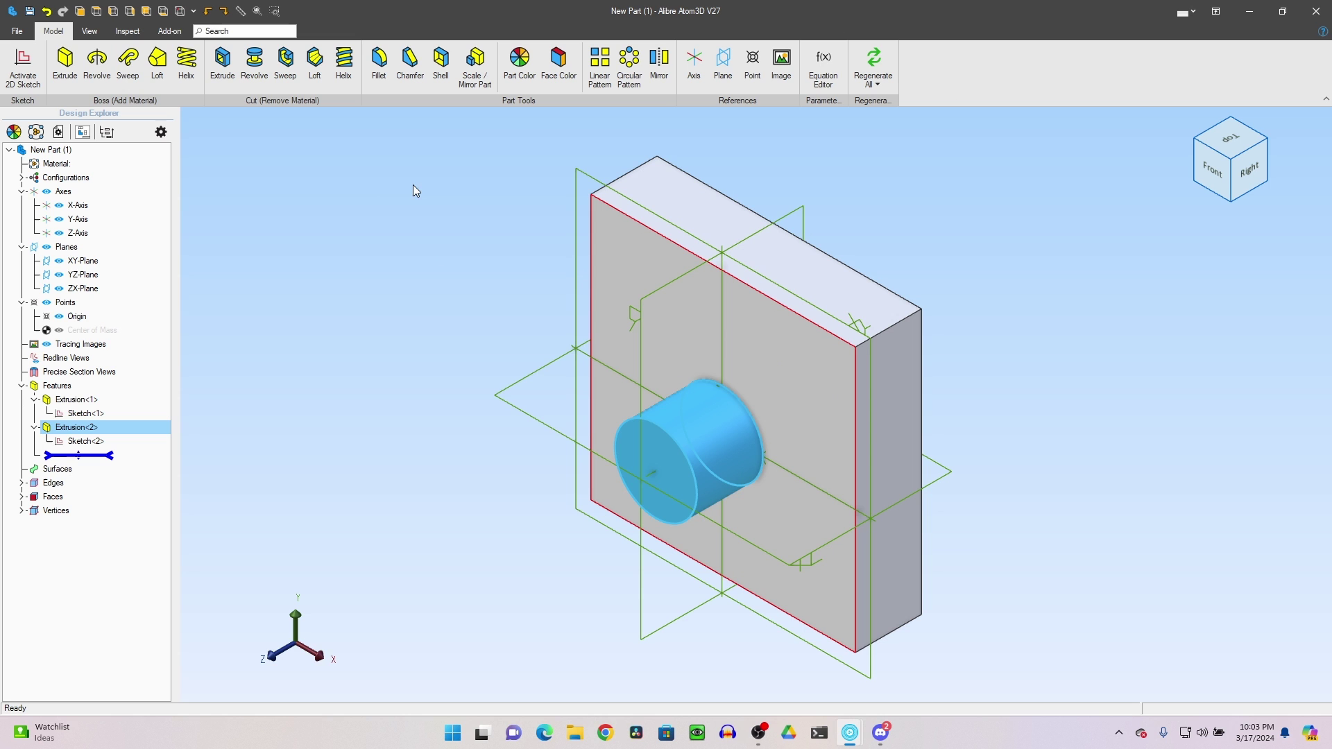
Step: Switch to the Back view and sketch on the back face, projecting its top, left and right edges
click(448, 252)
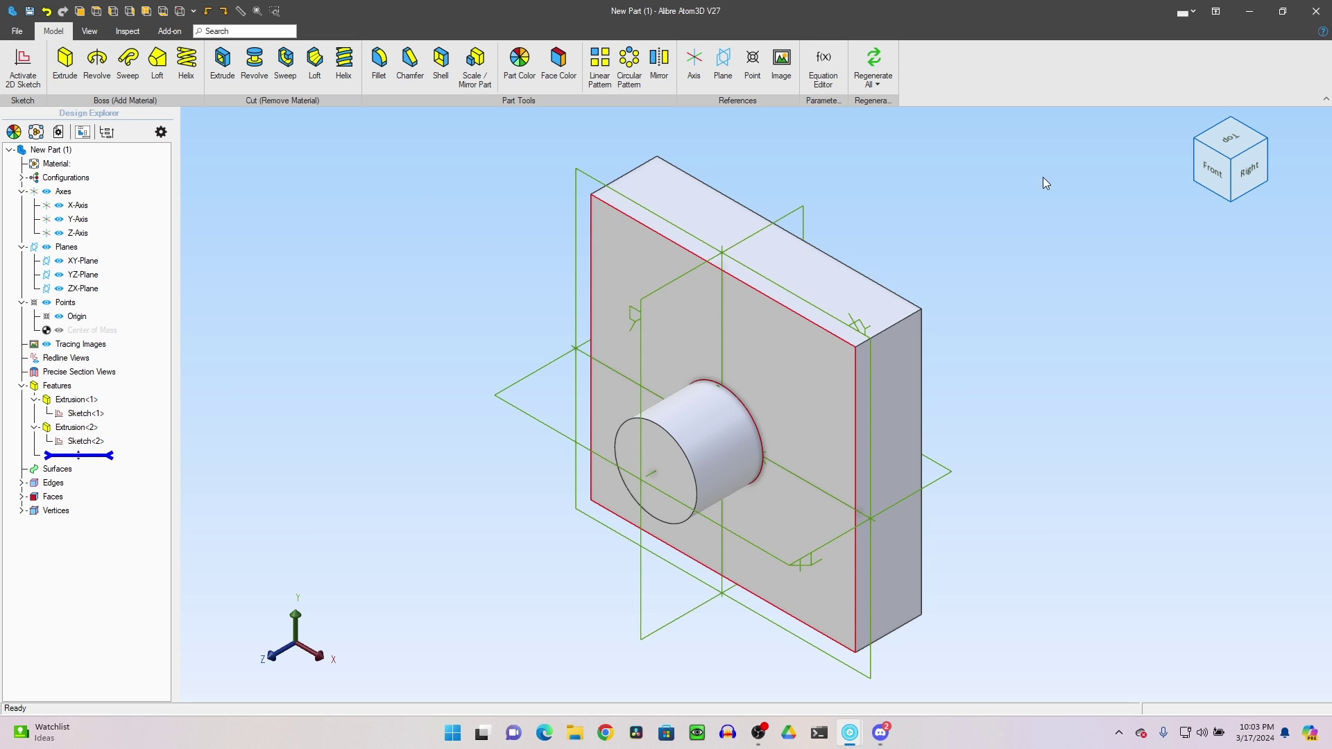
drag(1214, 160, 1196, 186)
click(1230, 159)
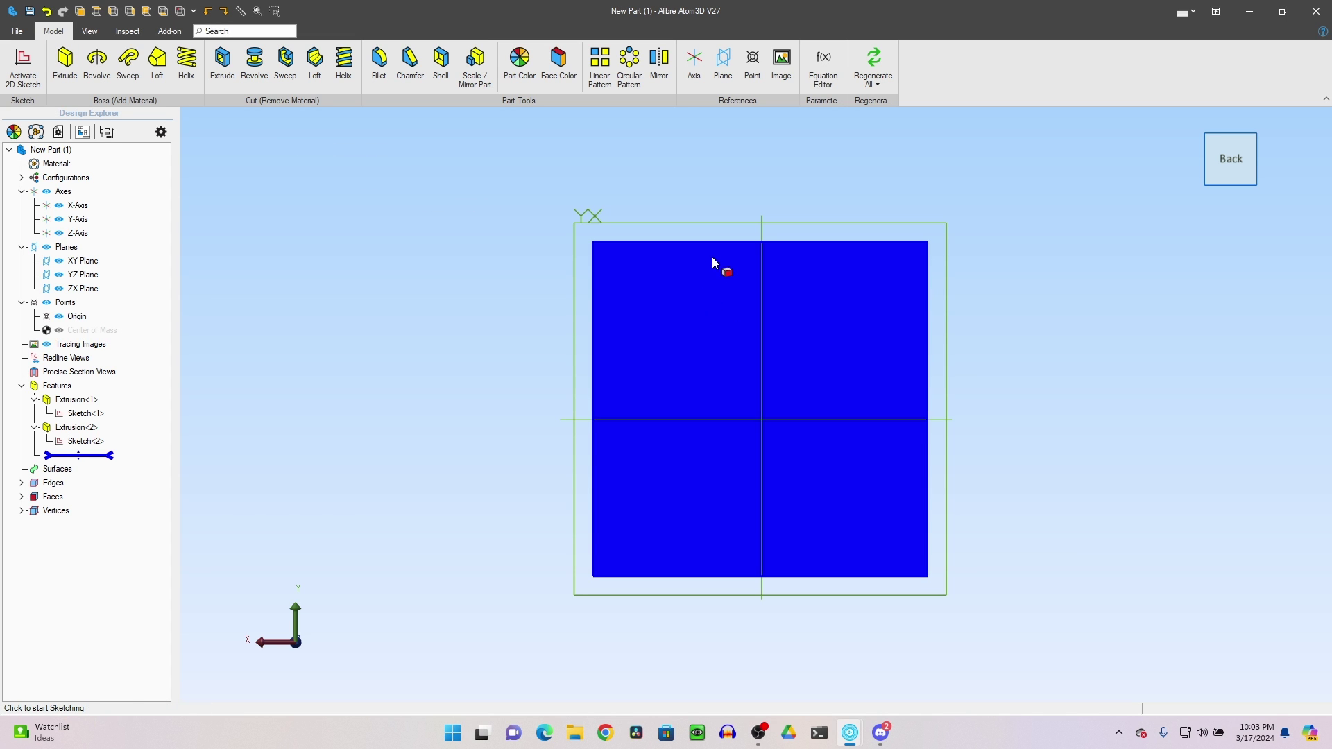
click(718, 252)
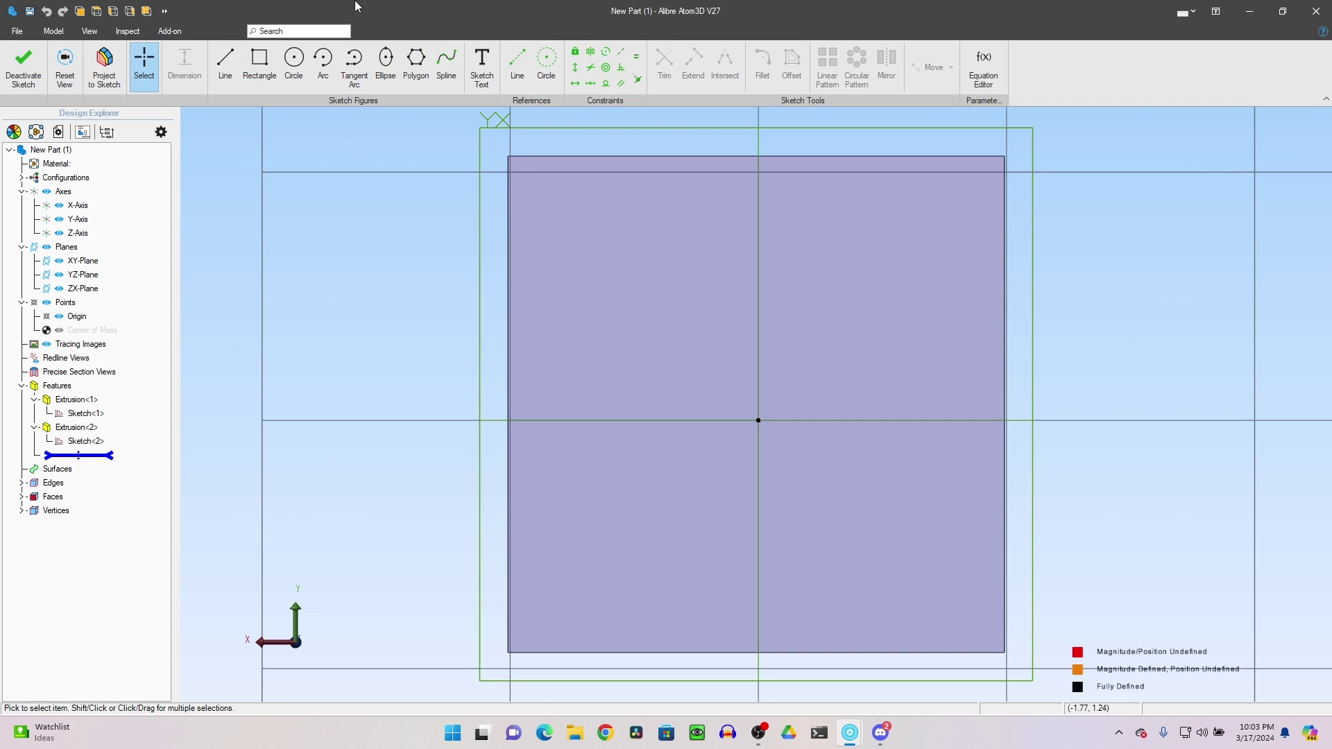
click(104, 66)
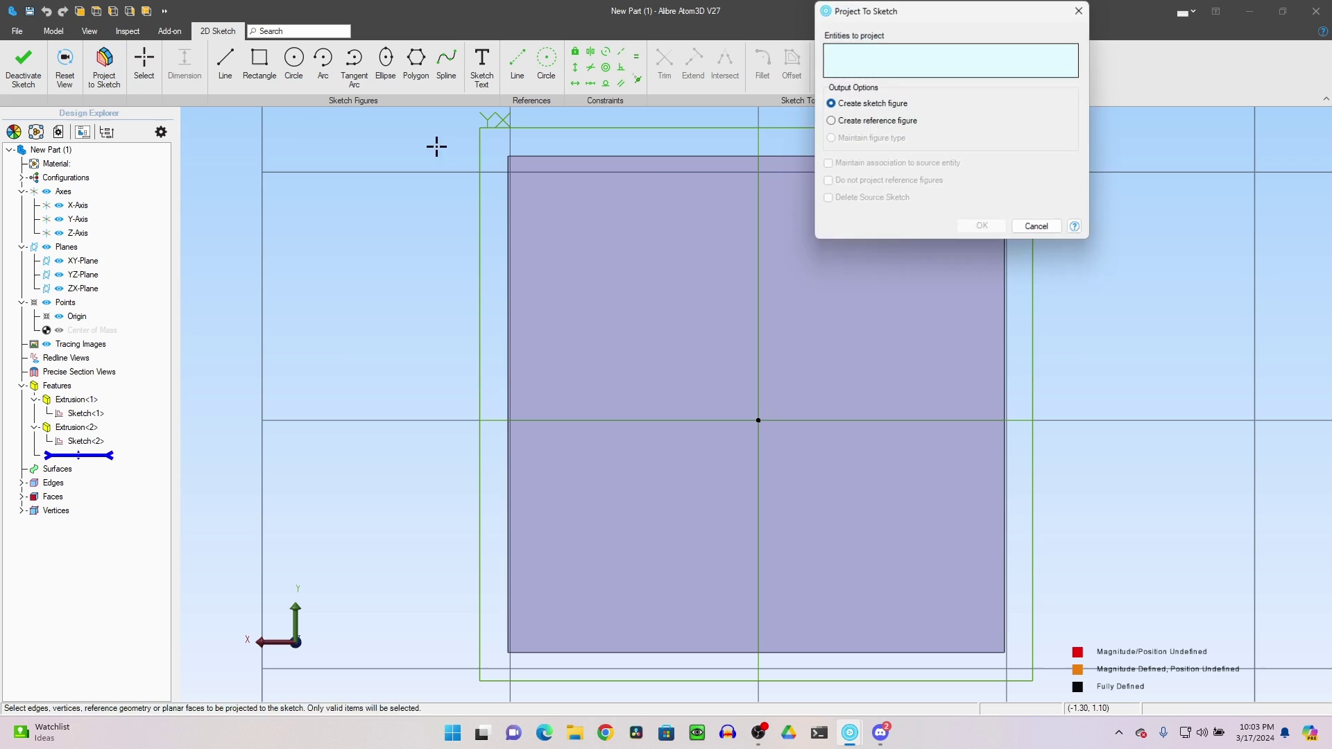
click(647, 156)
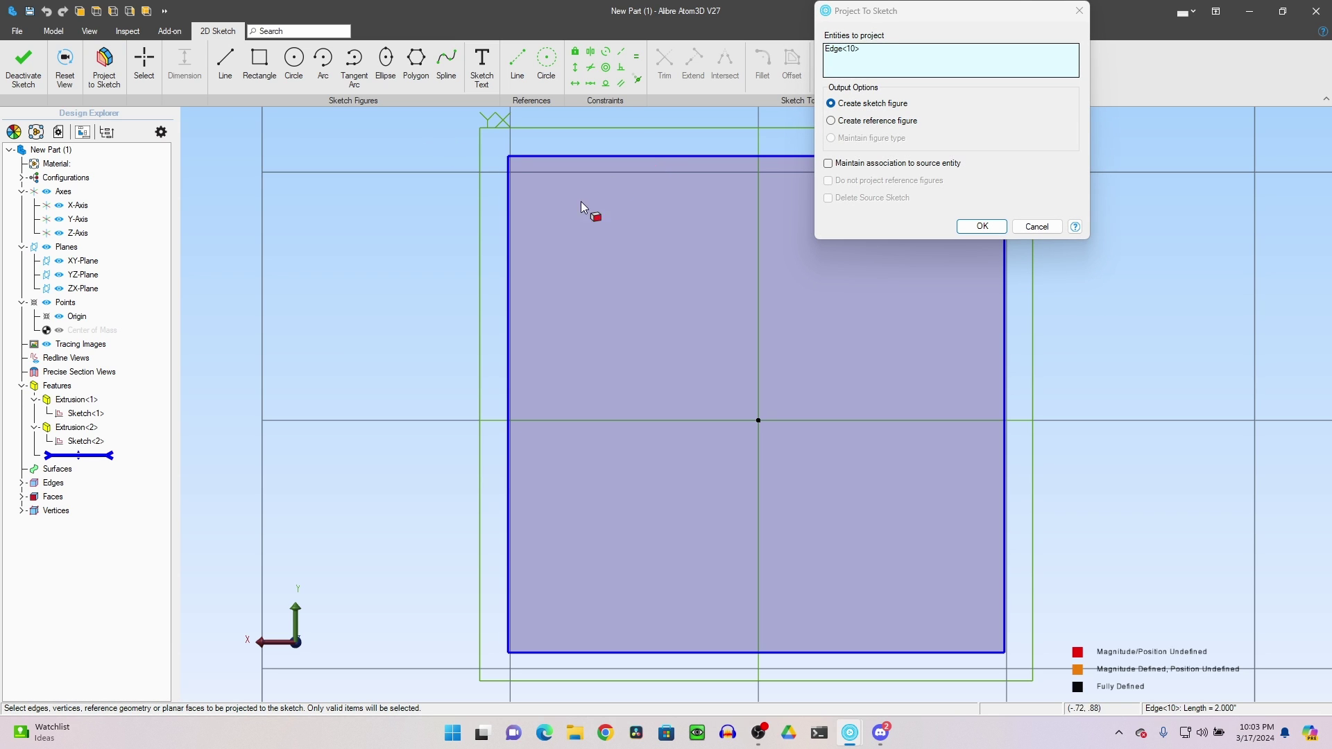
click(508, 273)
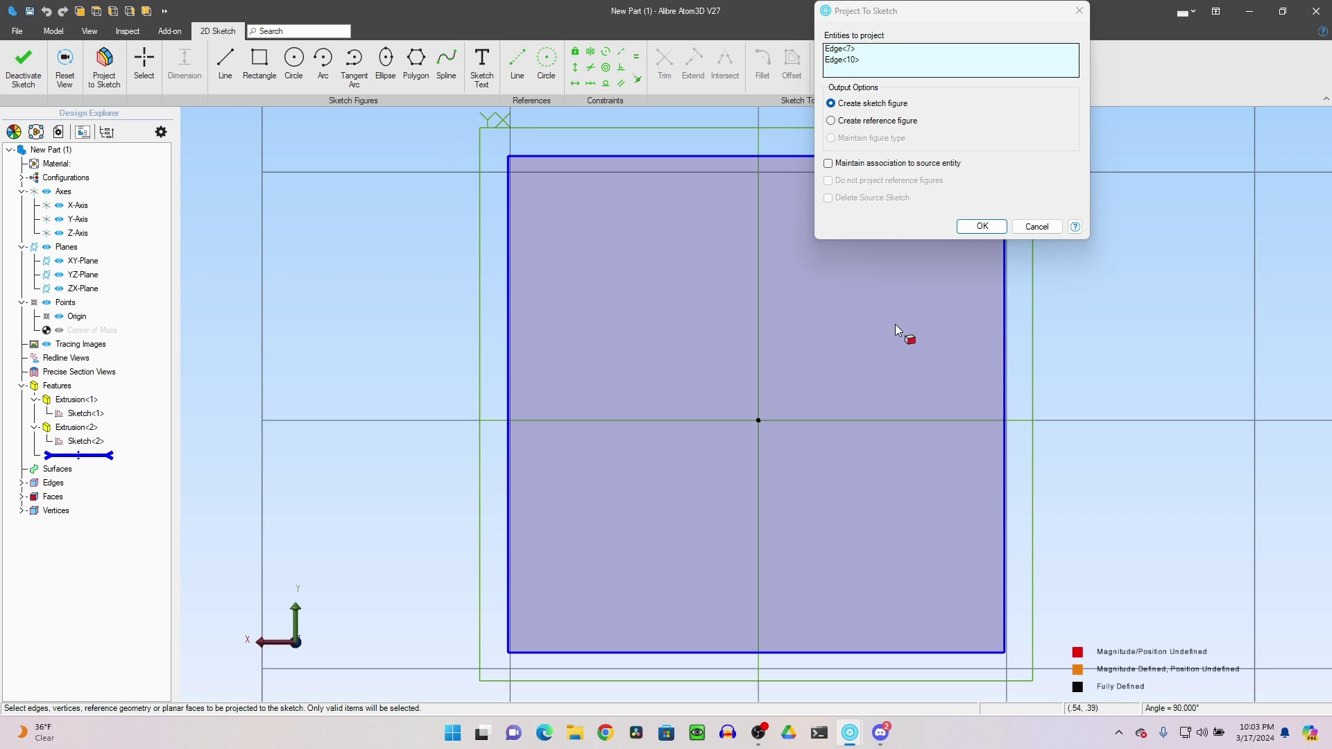
click(1003, 368)
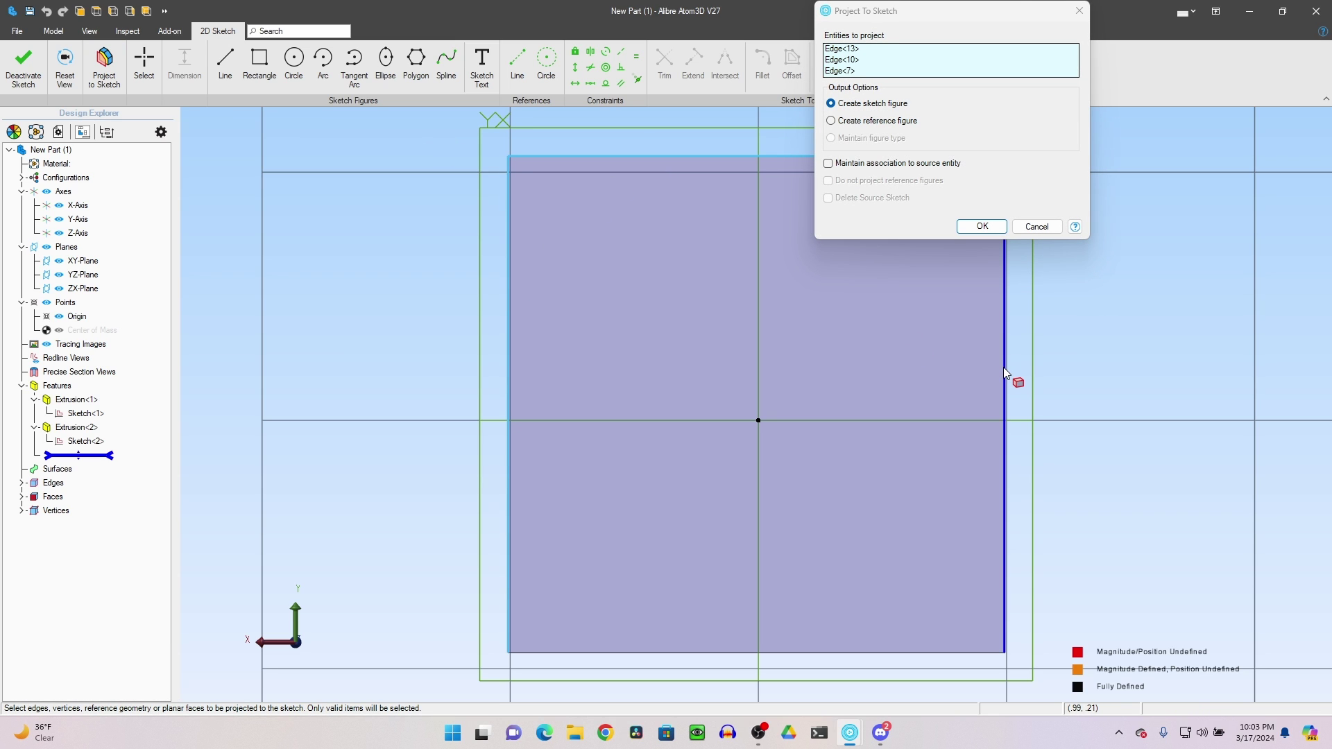
click(991, 225)
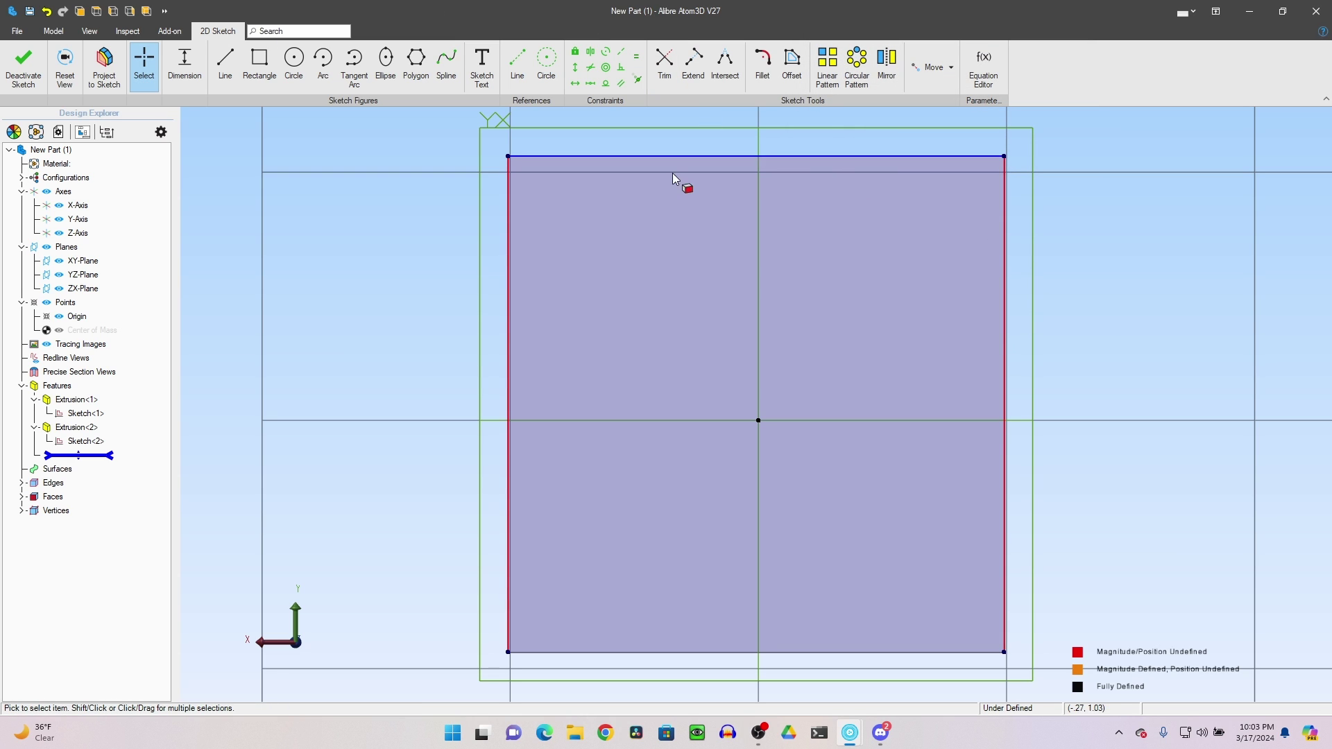
Step: Draw a horizontal line across the back-face sketch, .500 below the top edge
click(225, 63)
click(508, 156)
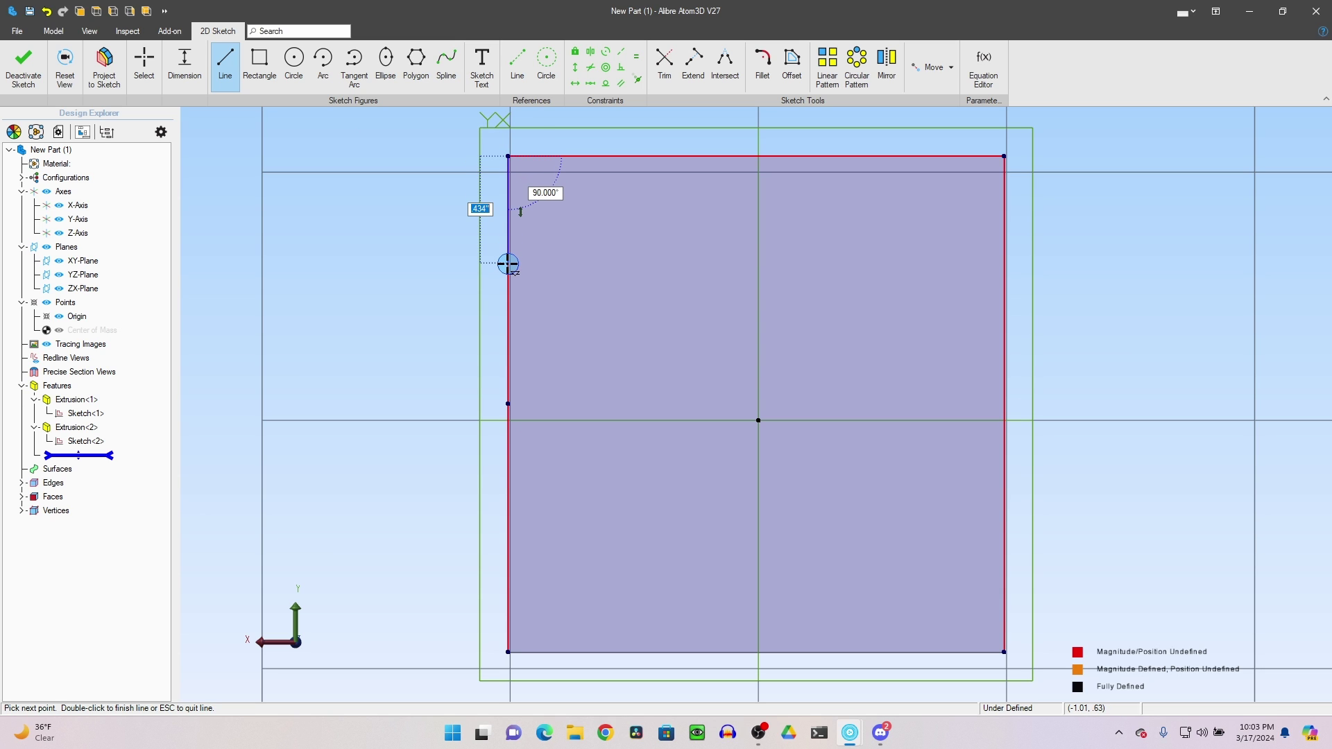
key(Return)
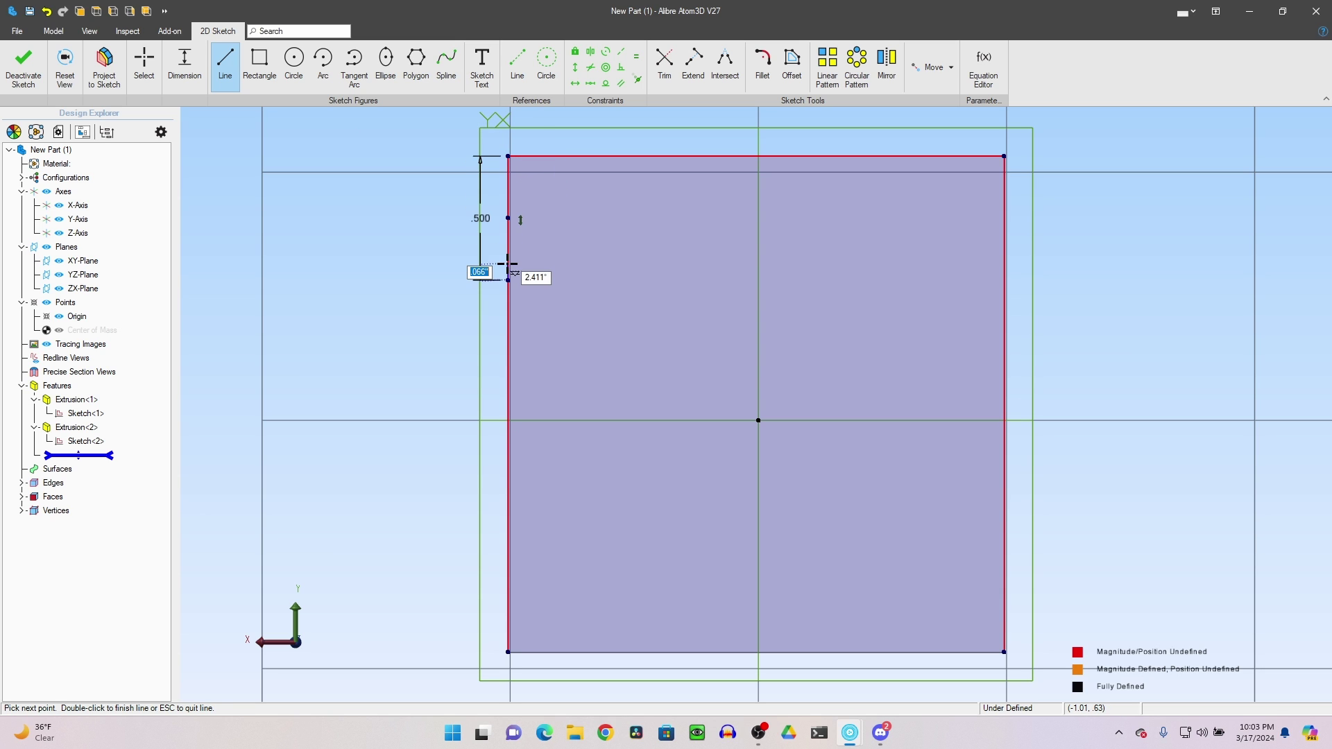
click(1035, 280)
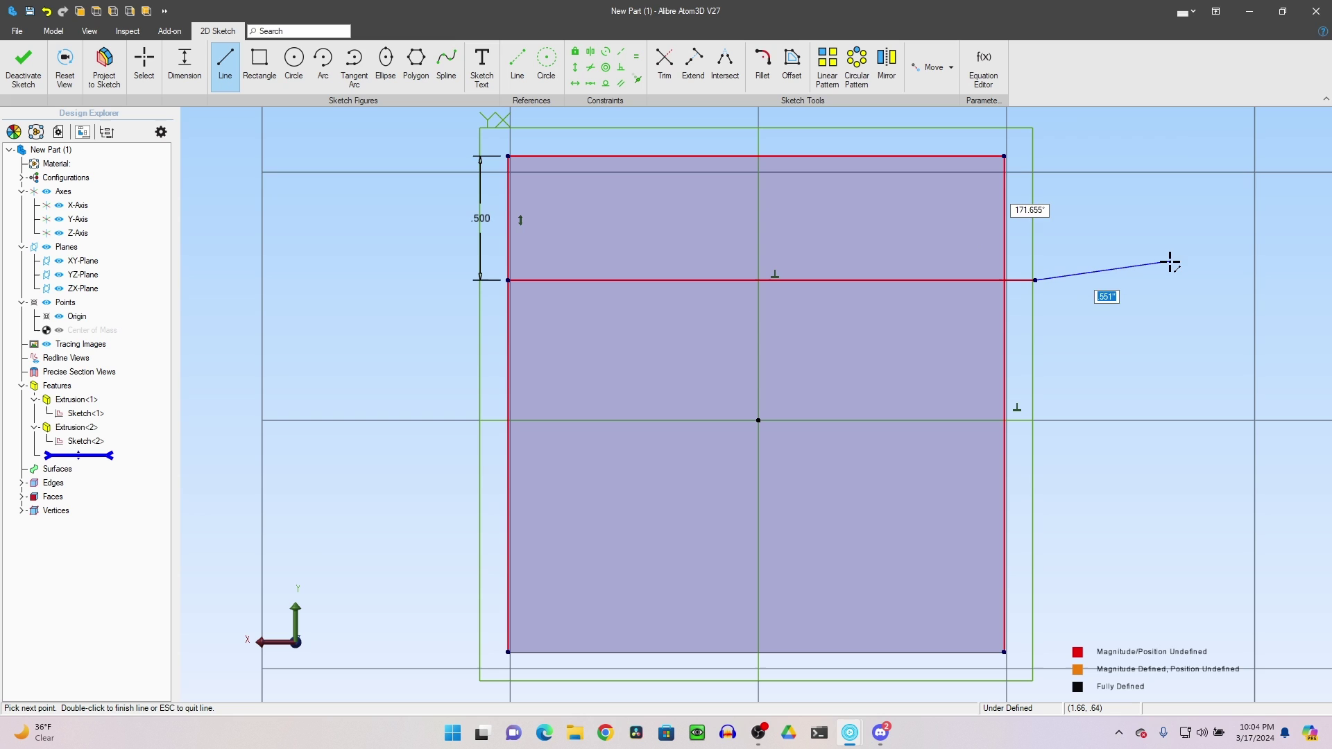
text(1)
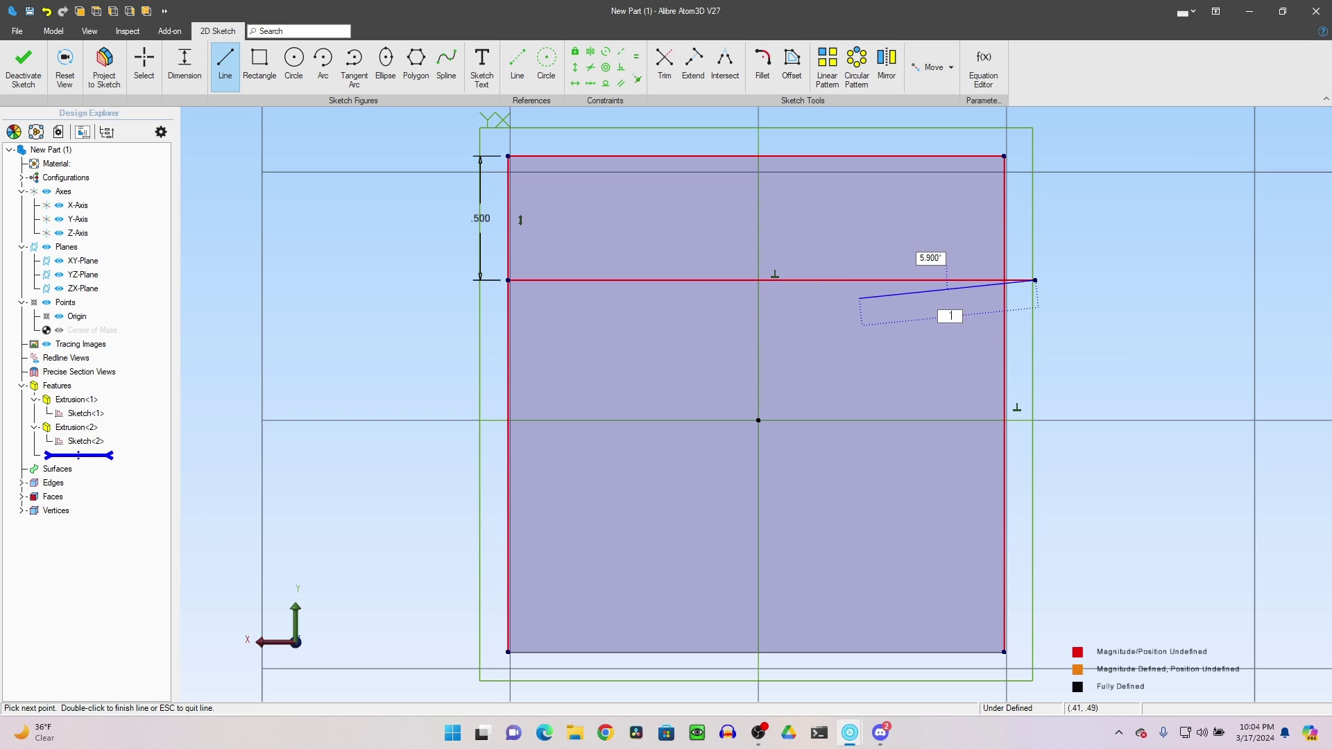
key(Escape)
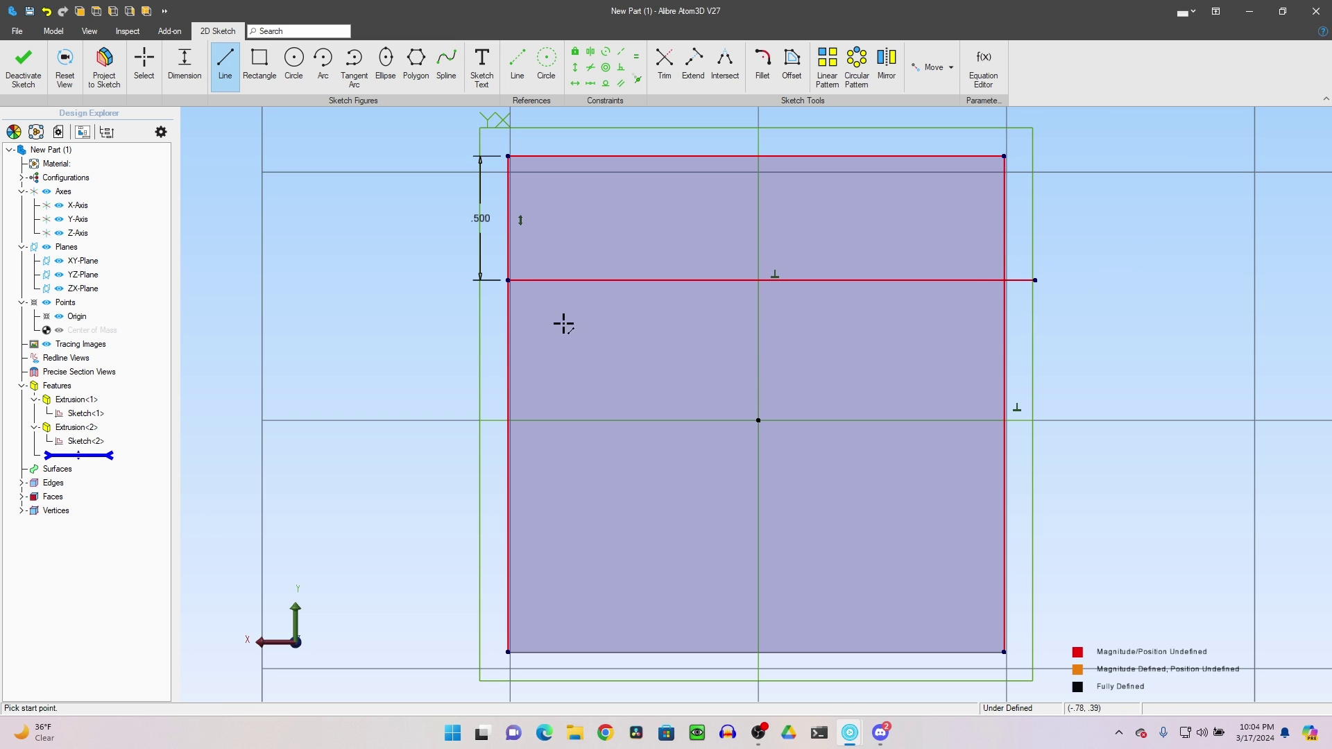
click(508, 347)
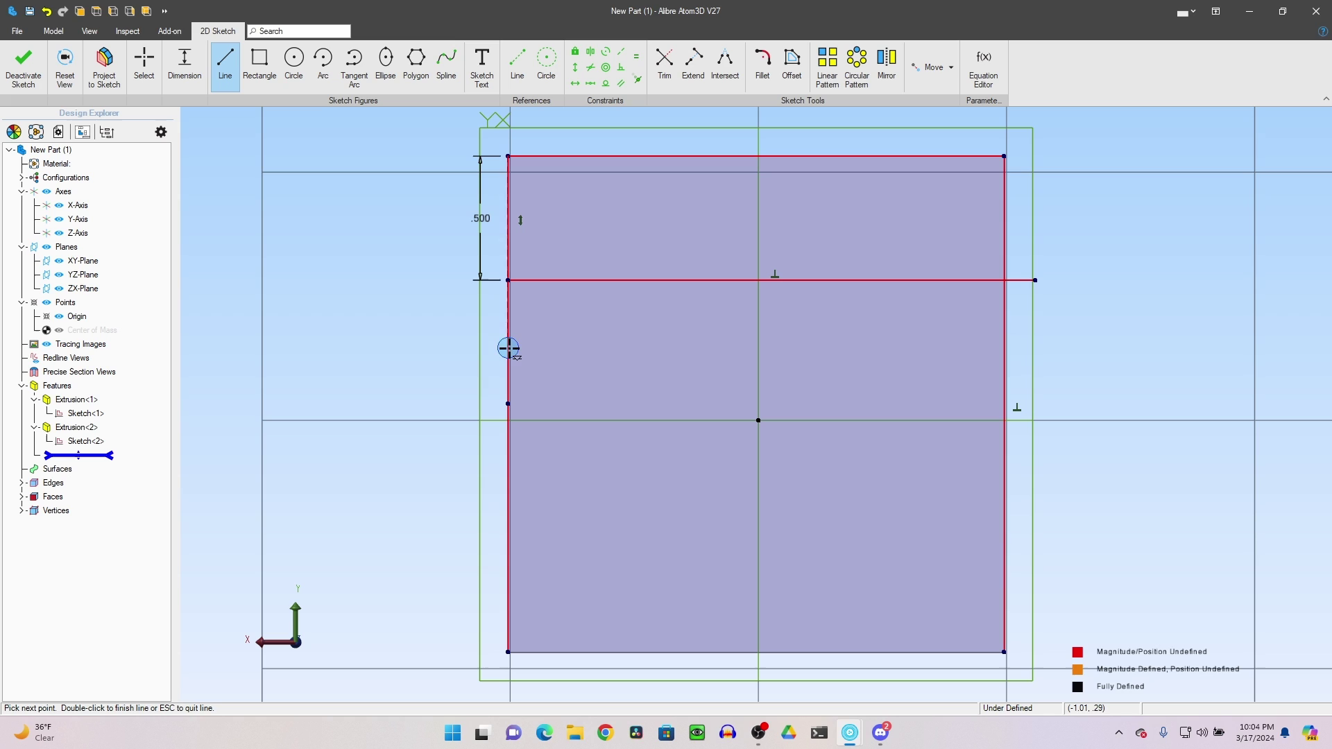
key(Escape)
key(Escape)
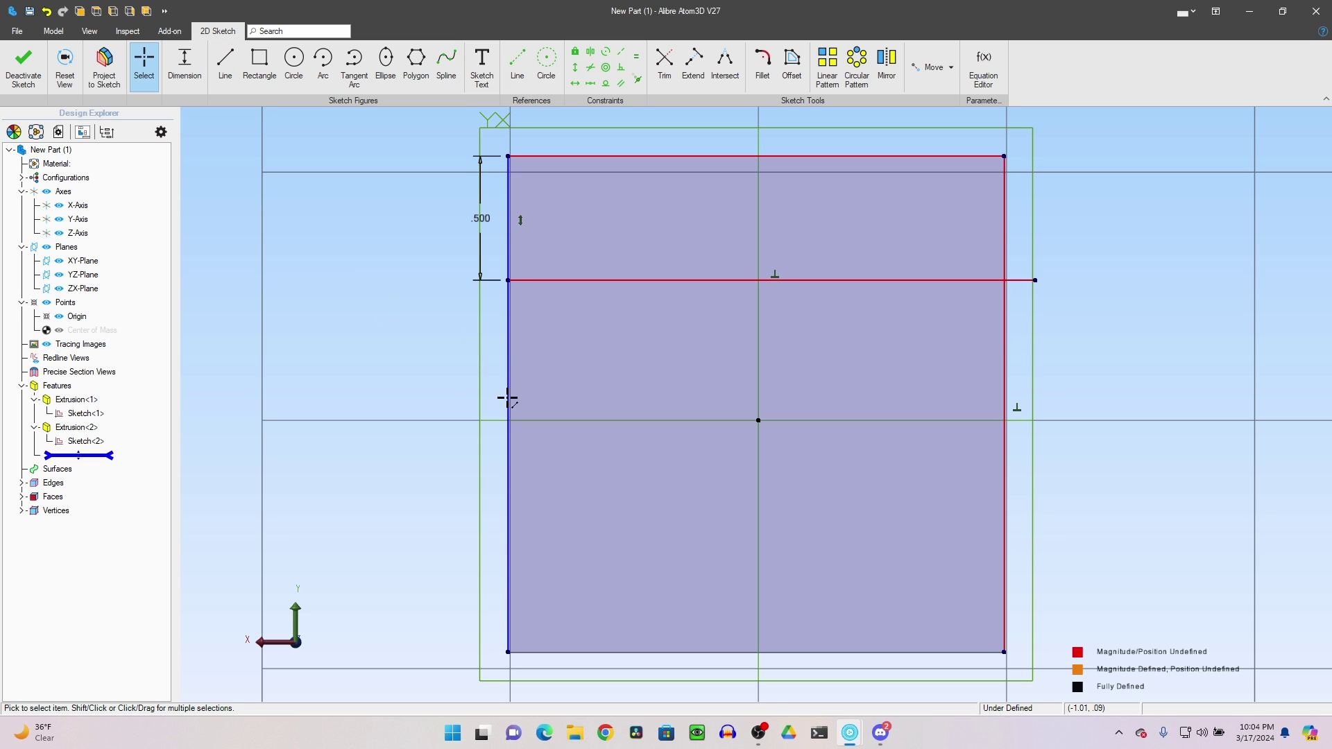
click(507, 397)
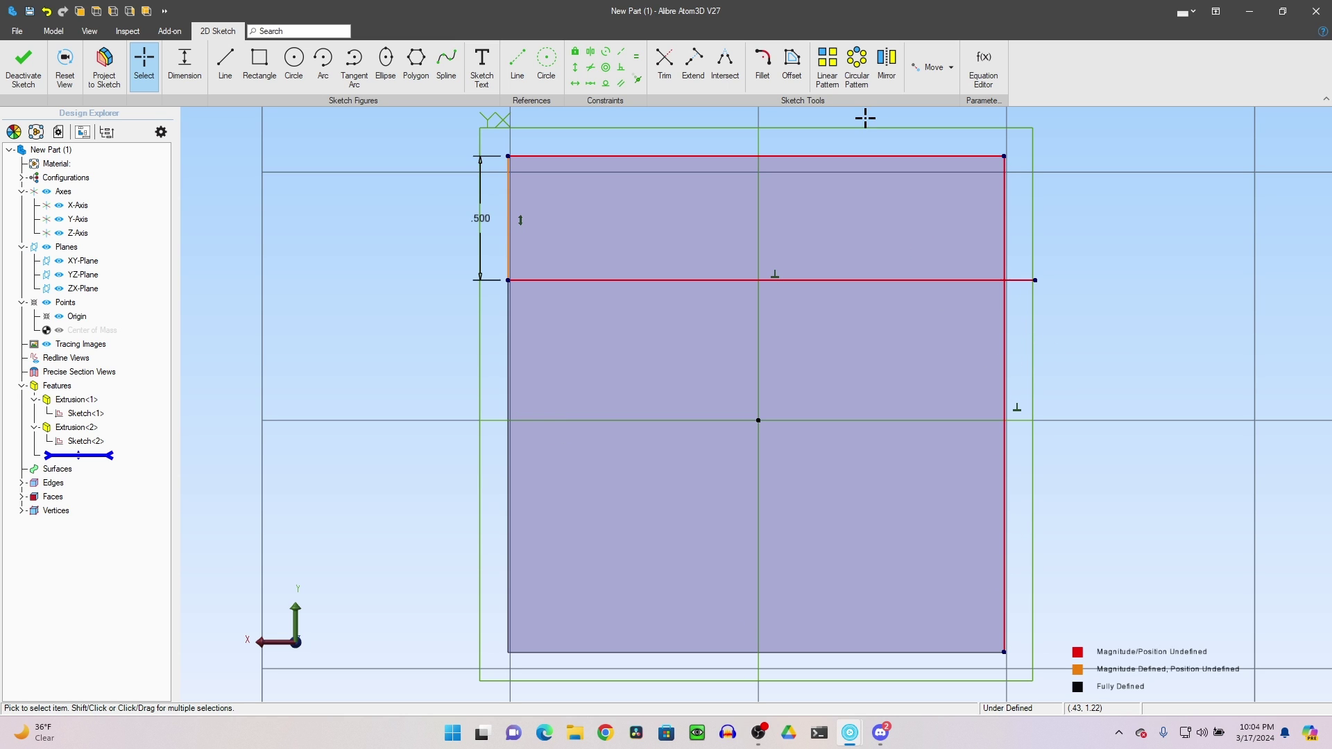
Step: Trim away the lower right edge and the line's overhang past the right edge
click(664, 64)
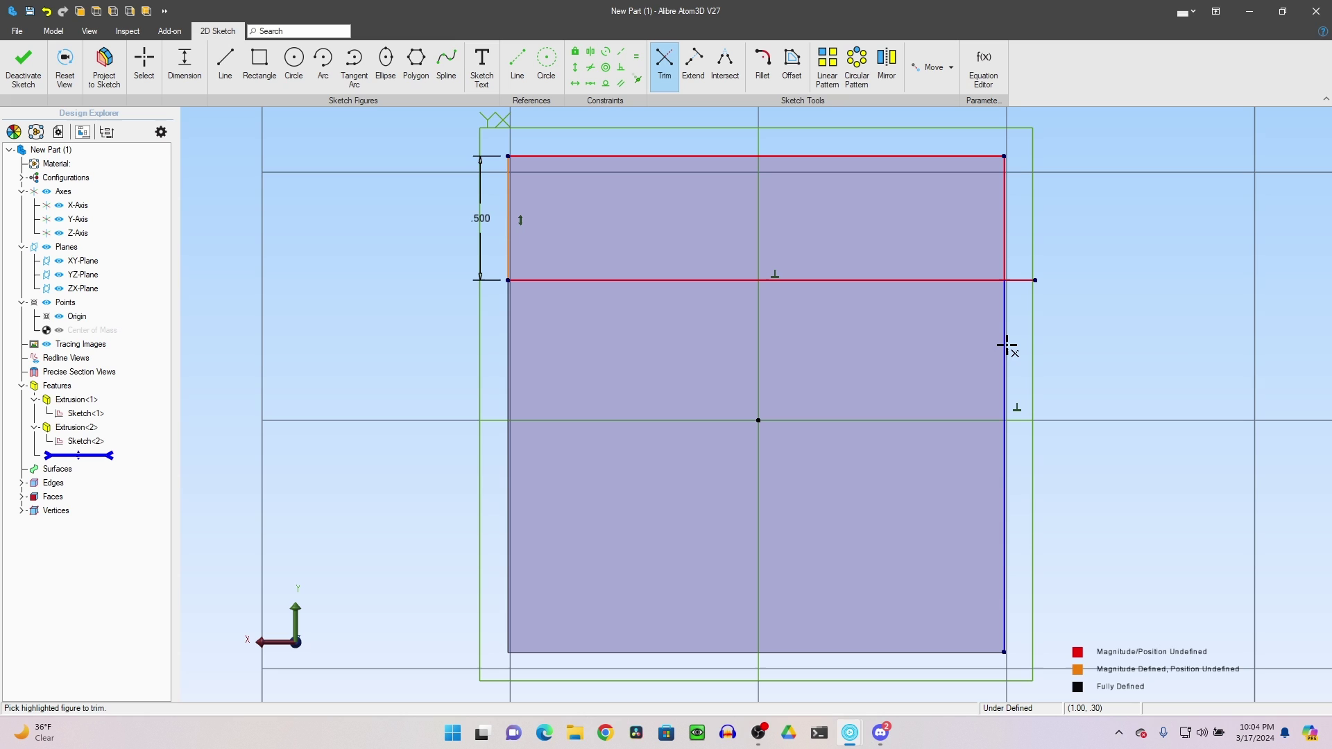
click(1006, 346)
click(1029, 283)
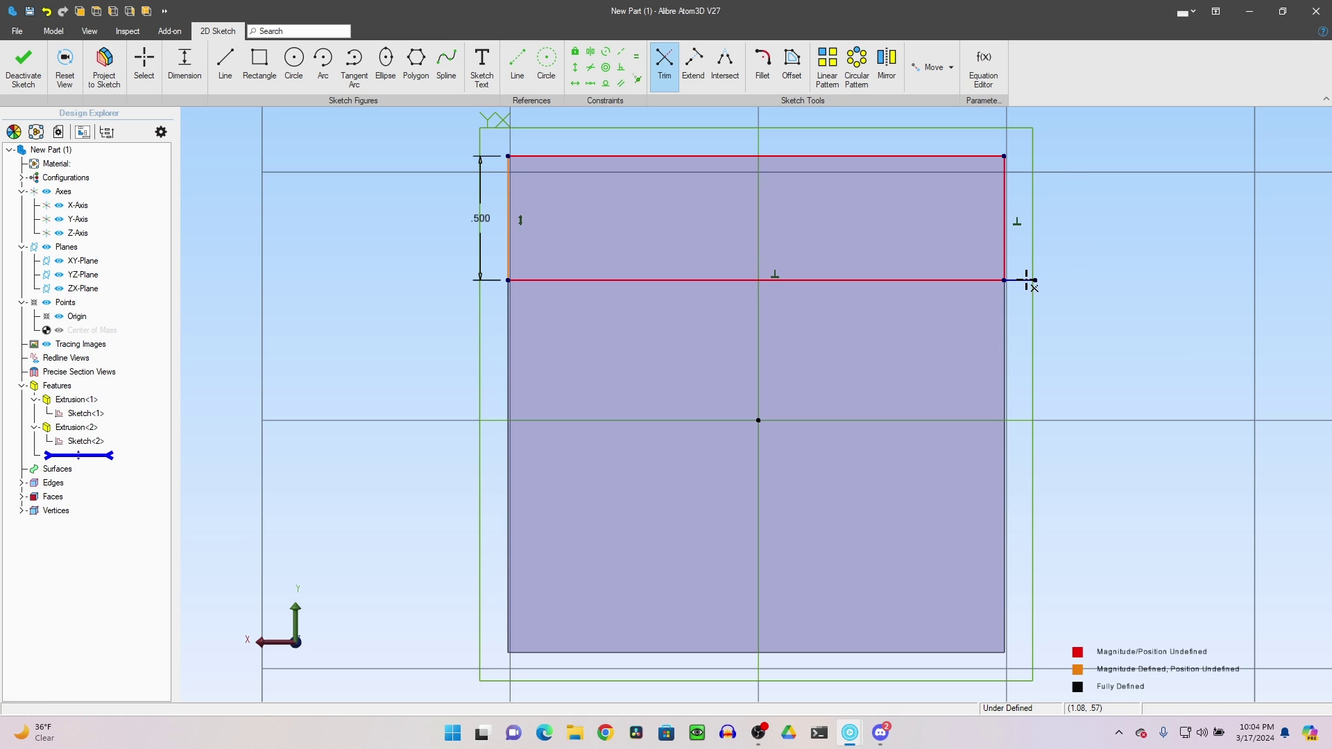
Step: Intersect the strip's four corners to close it, then finish Sketch<3>
click(722, 70)
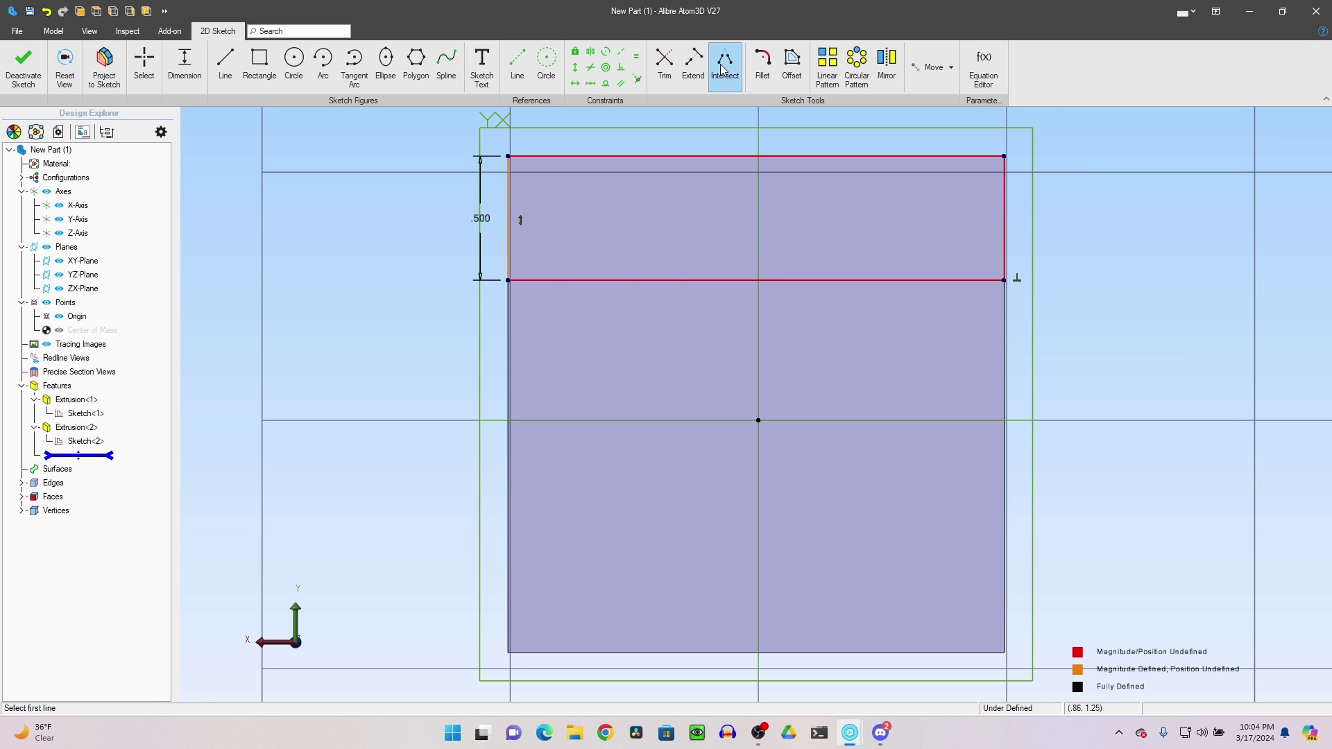
click(527, 157)
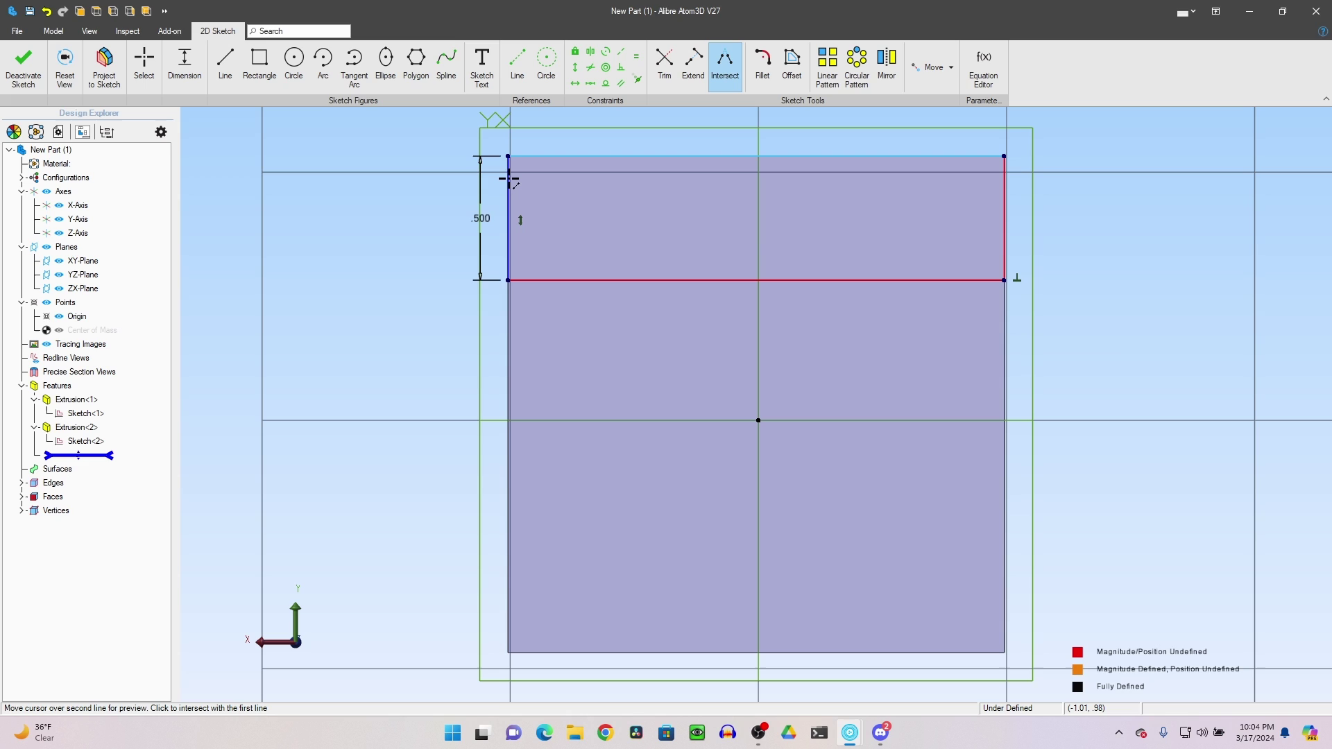
click(507, 177)
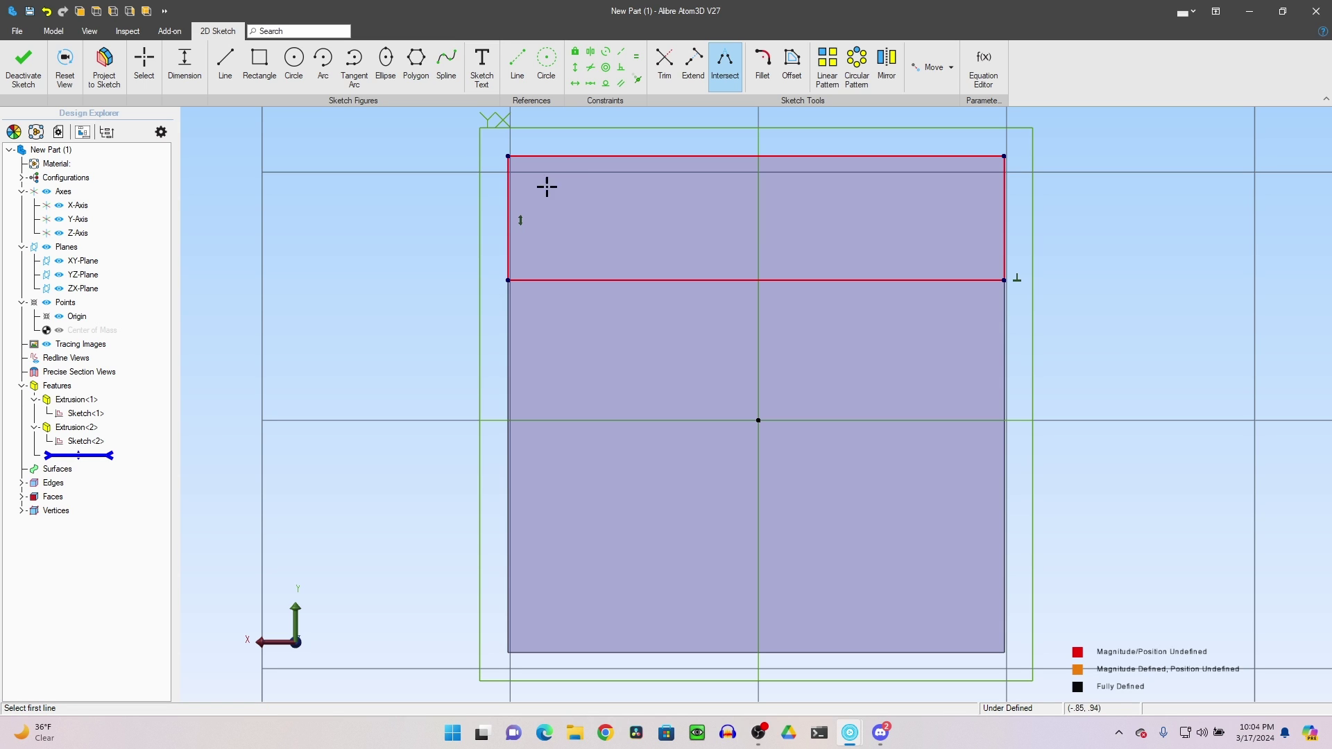
click(507, 261)
click(526, 280)
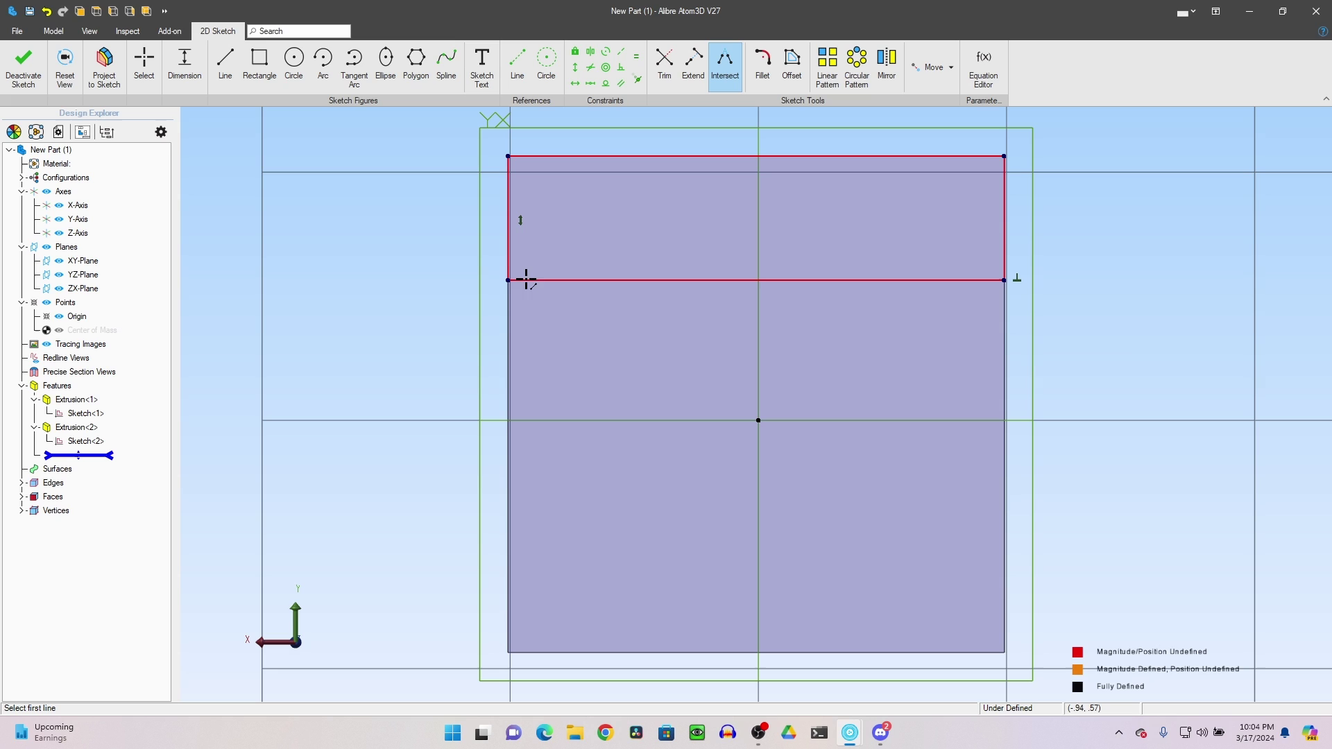
click(997, 279)
click(1005, 270)
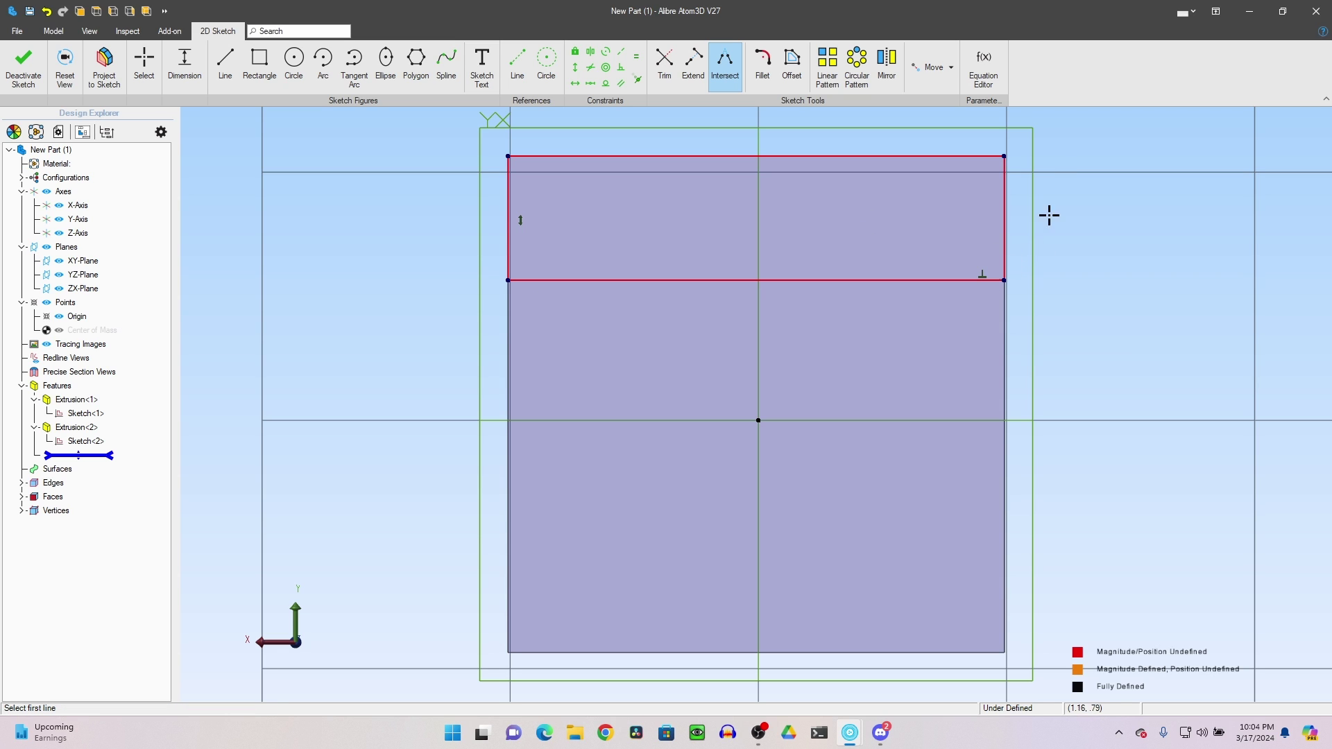
click(1005, 171)
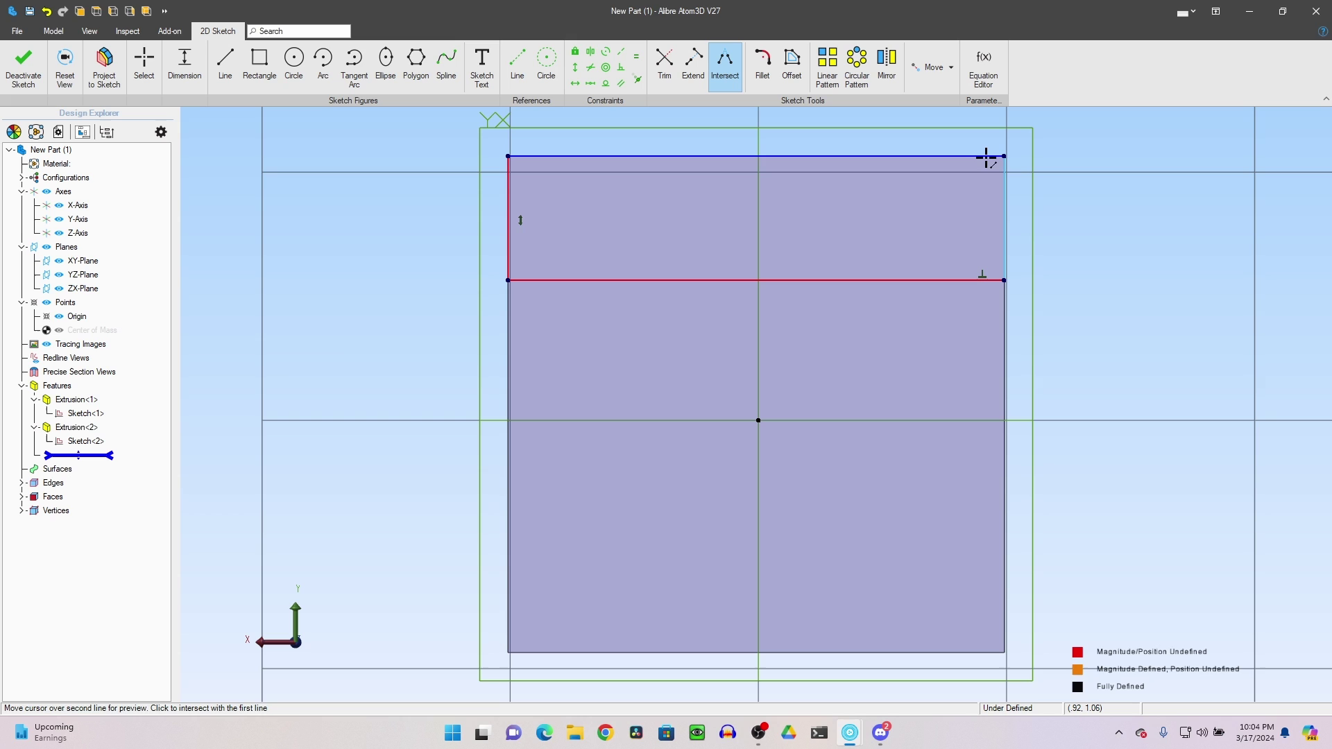
click(985, 157)
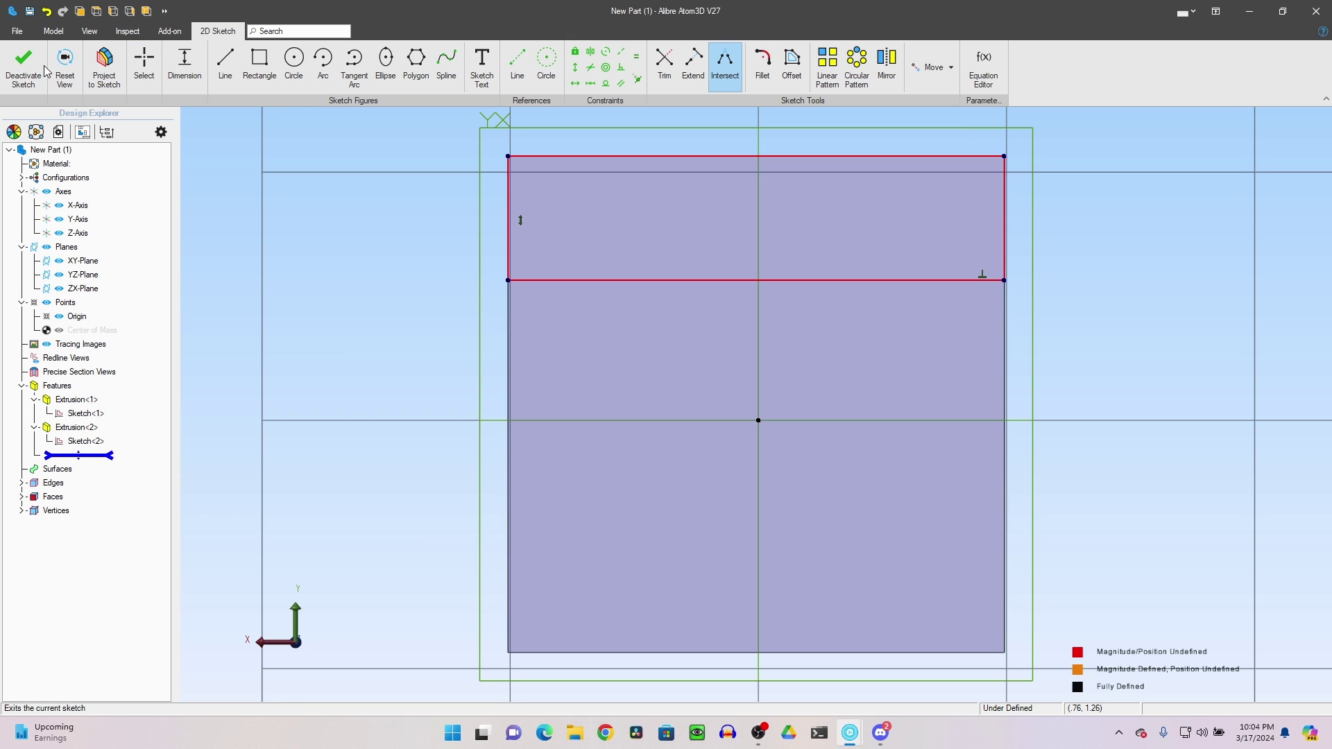
click(23, 69)
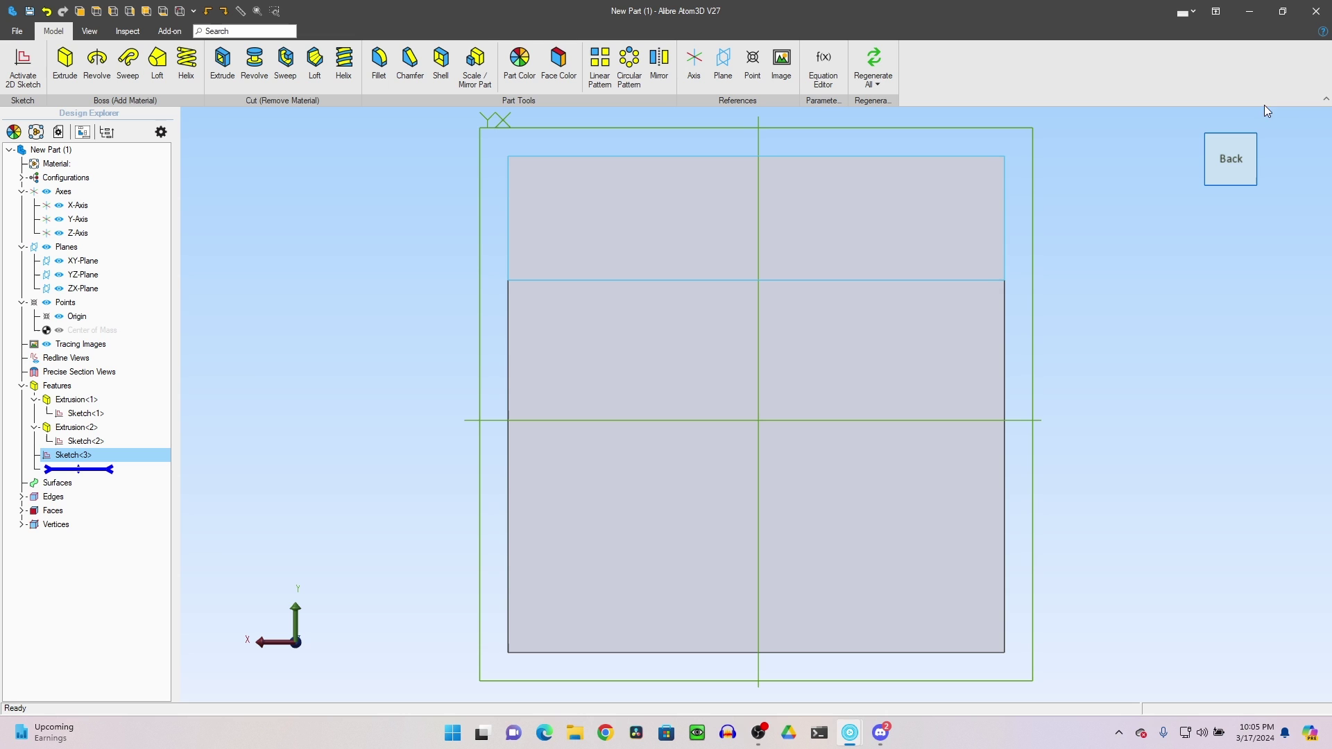
Step: Extrude Sketch<3> to a 1.500 in depth and orbit to check the L-shaped angle
click(1247, 141)
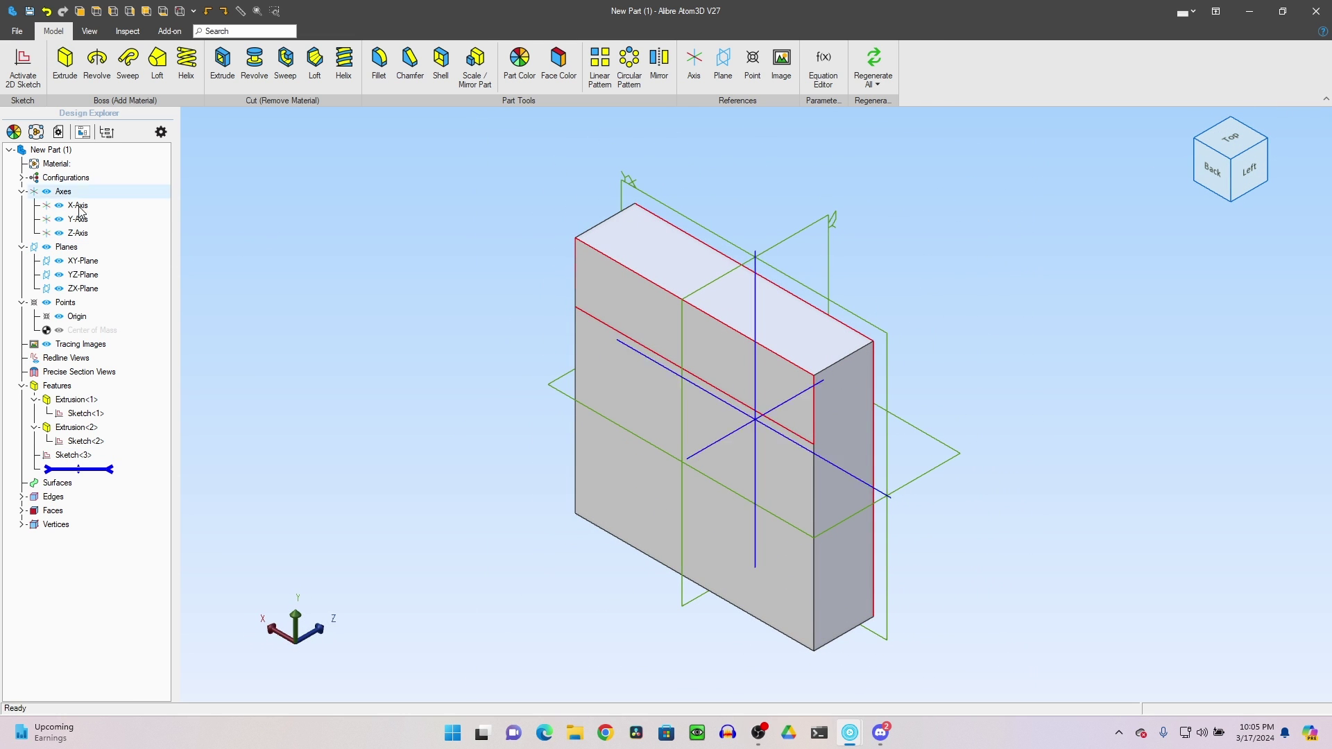
click(68, 67)
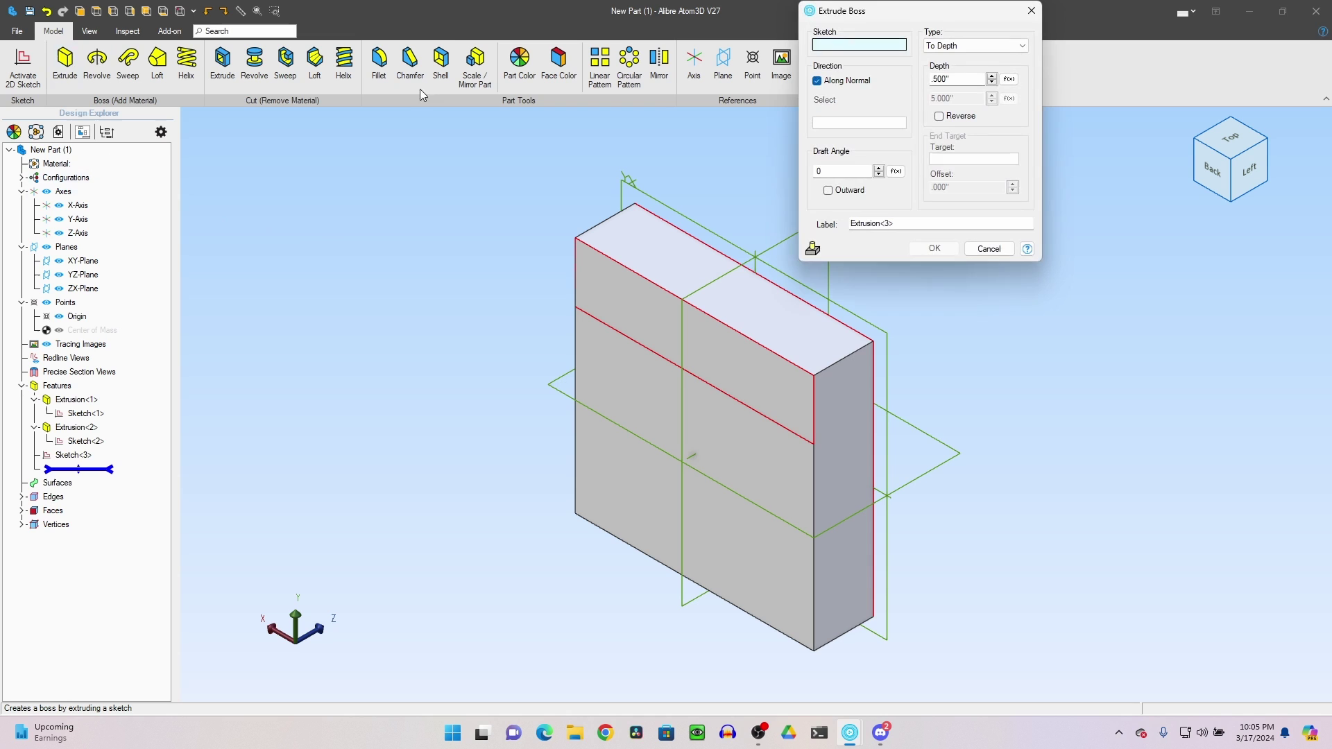
click(580, 278)
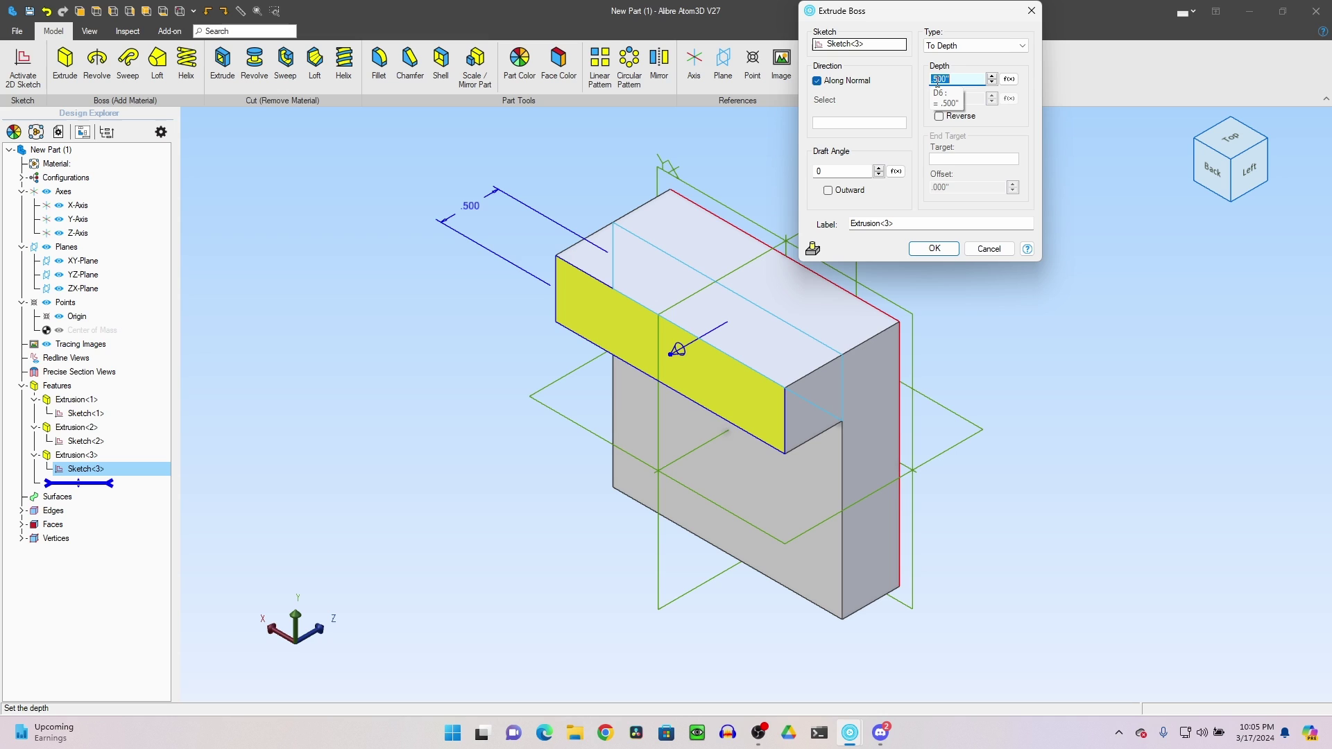
click(937, 79)
key(BackSpace)
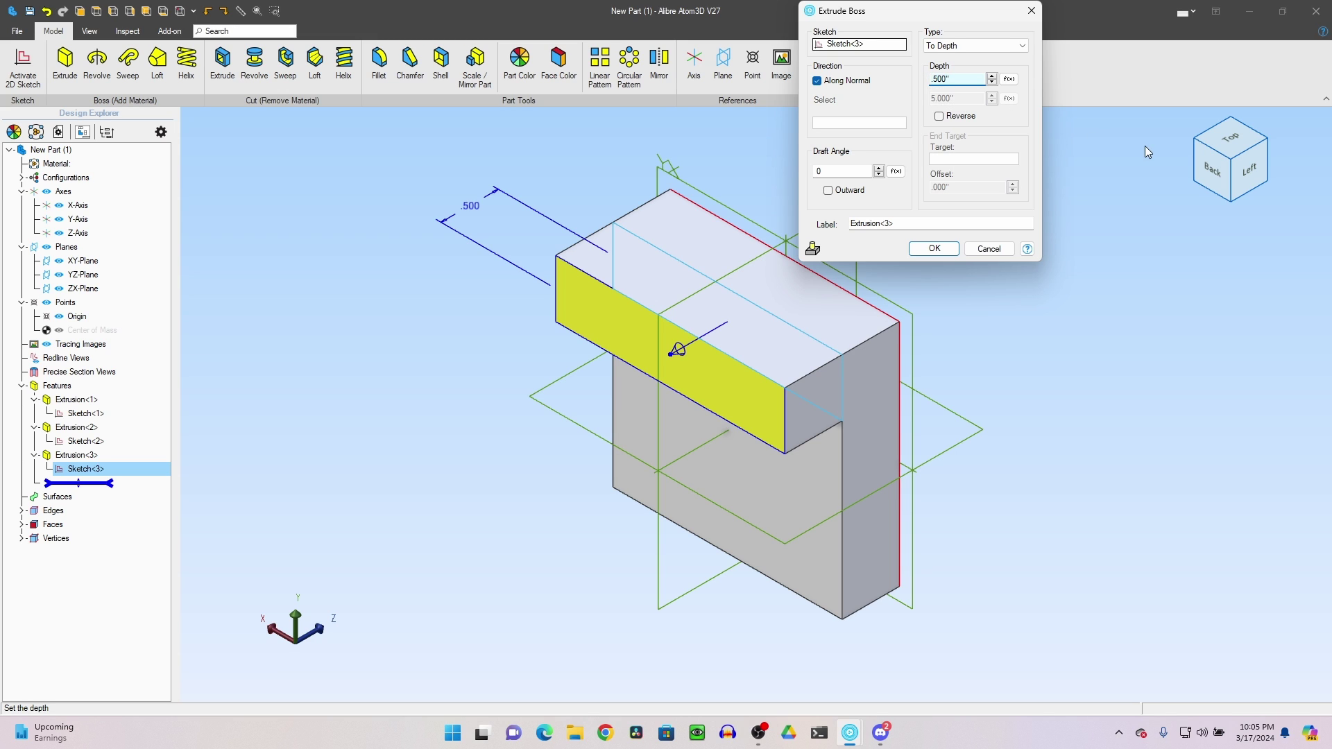
text(1.)
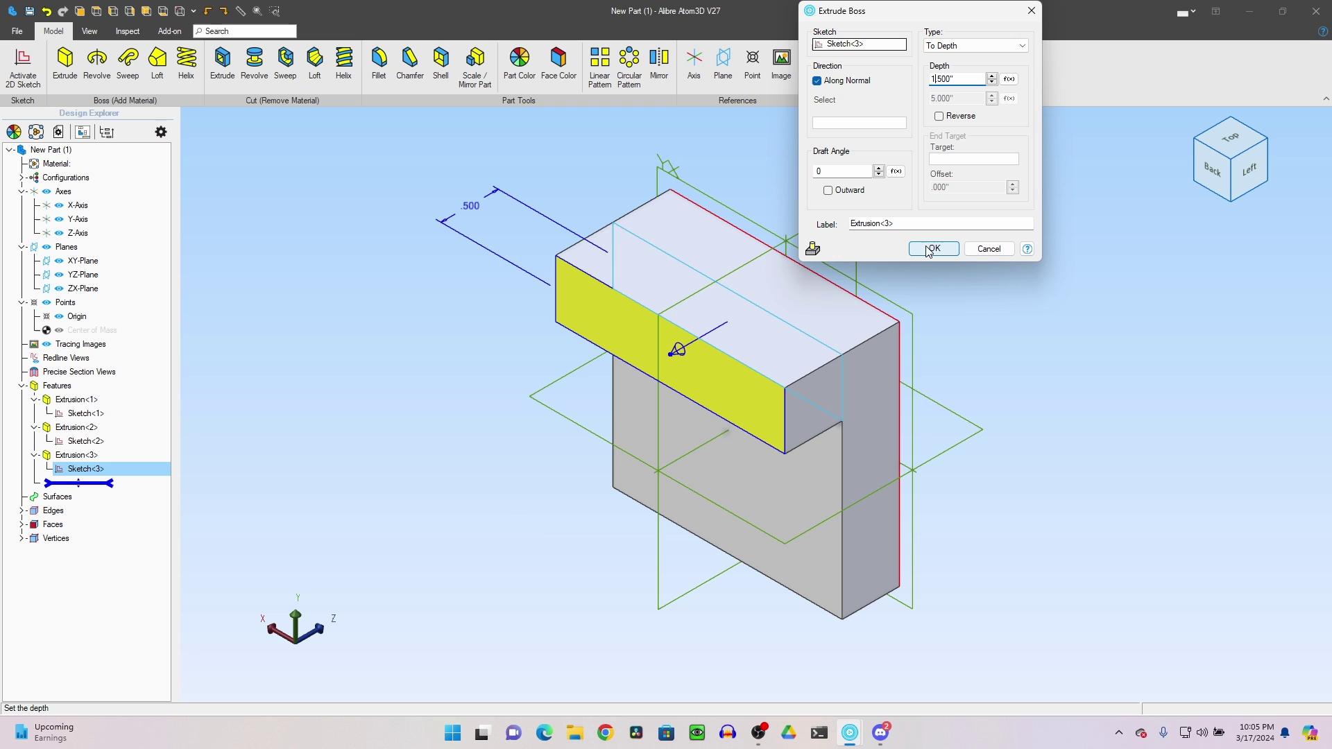
click(929, 249)
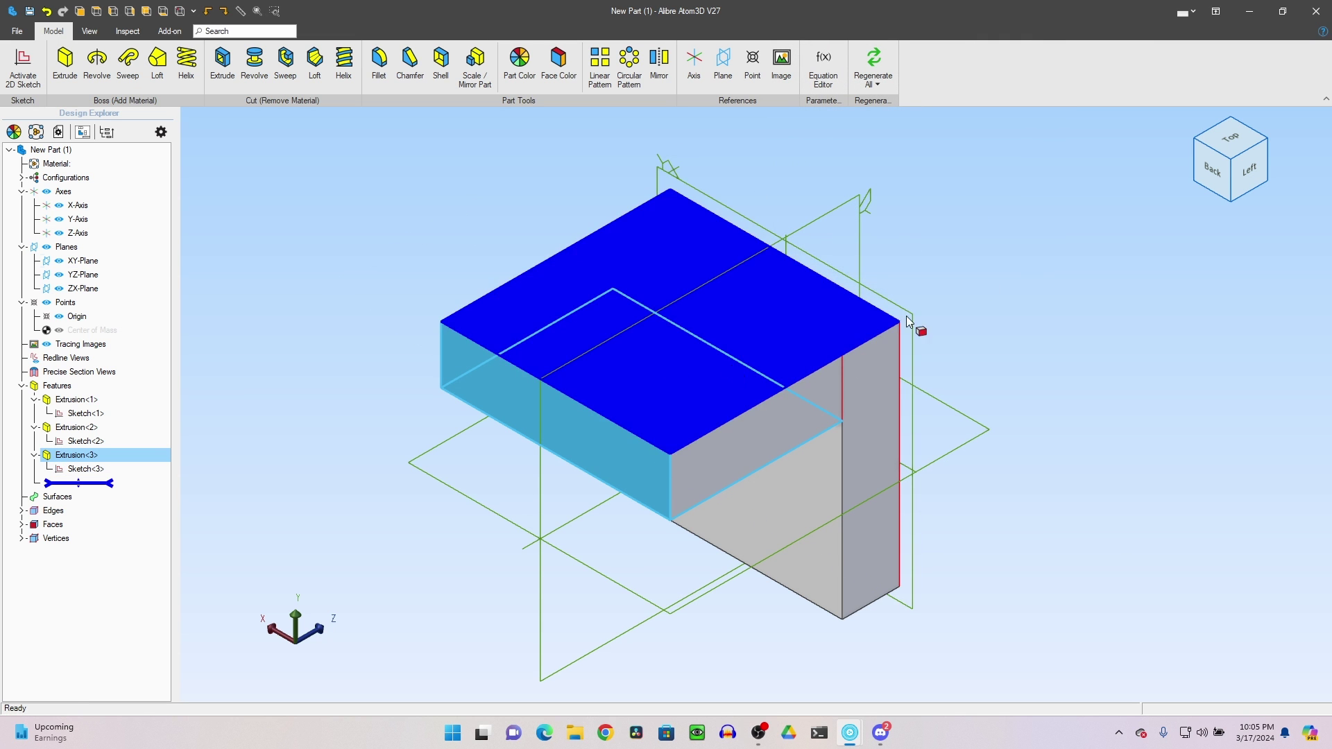
drag(1235, 170, 1273, 126)
click(1020, 363)
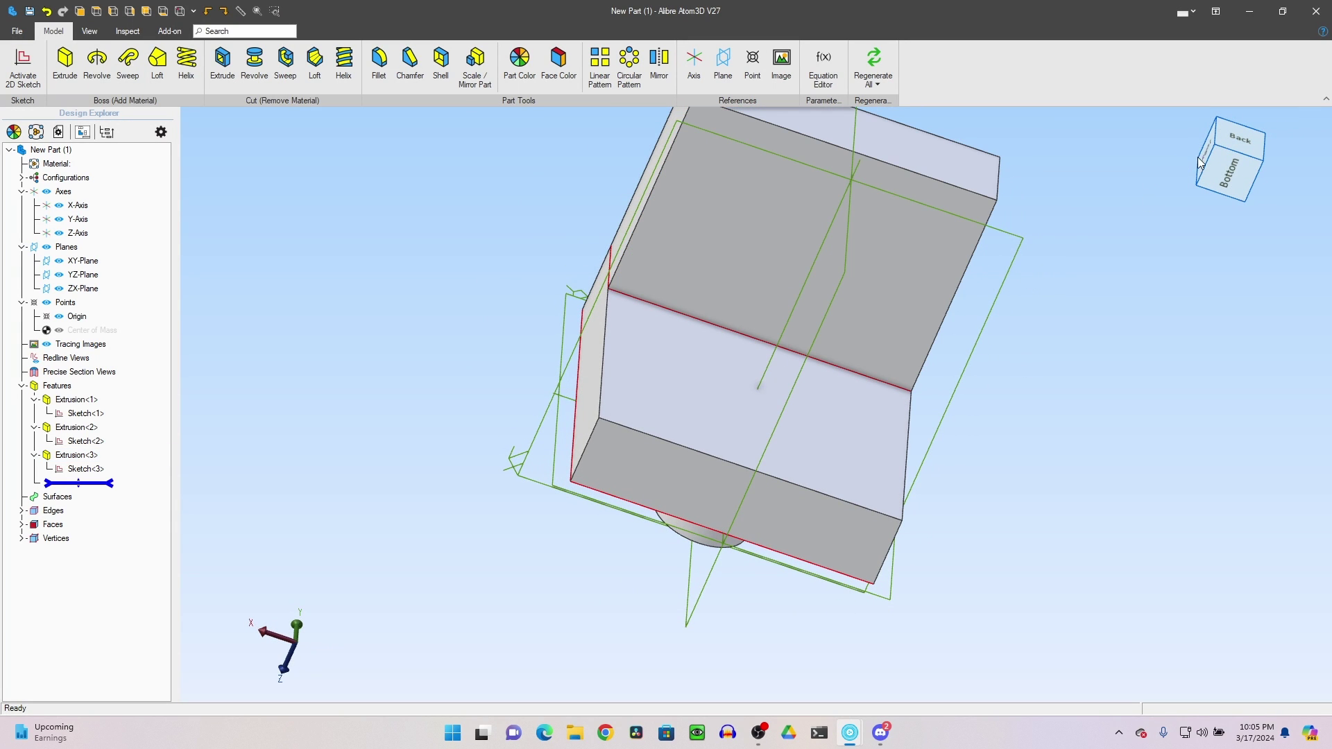
drag(1201, 162, 1120, 145)
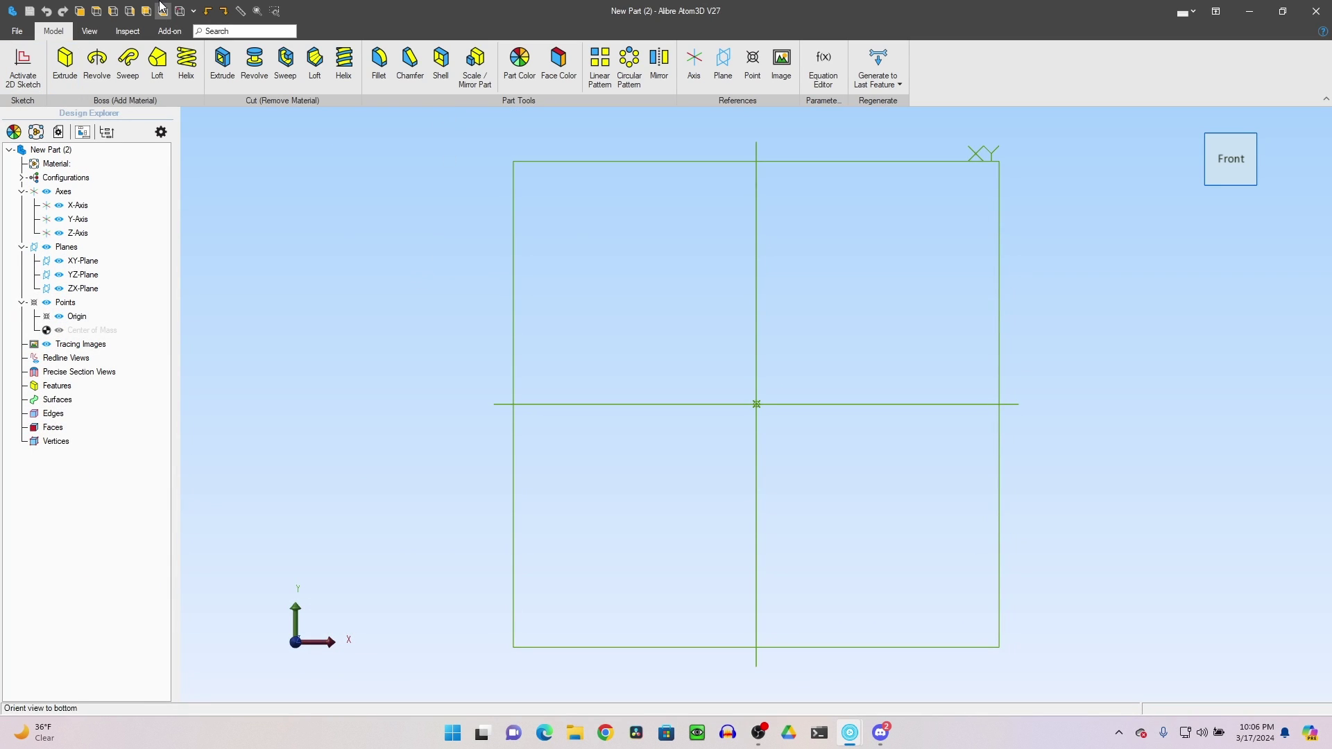
Step: Open Extrude Boss on the empty New Part (2) and cancel it, since nothing is sketched
click(65, 64)
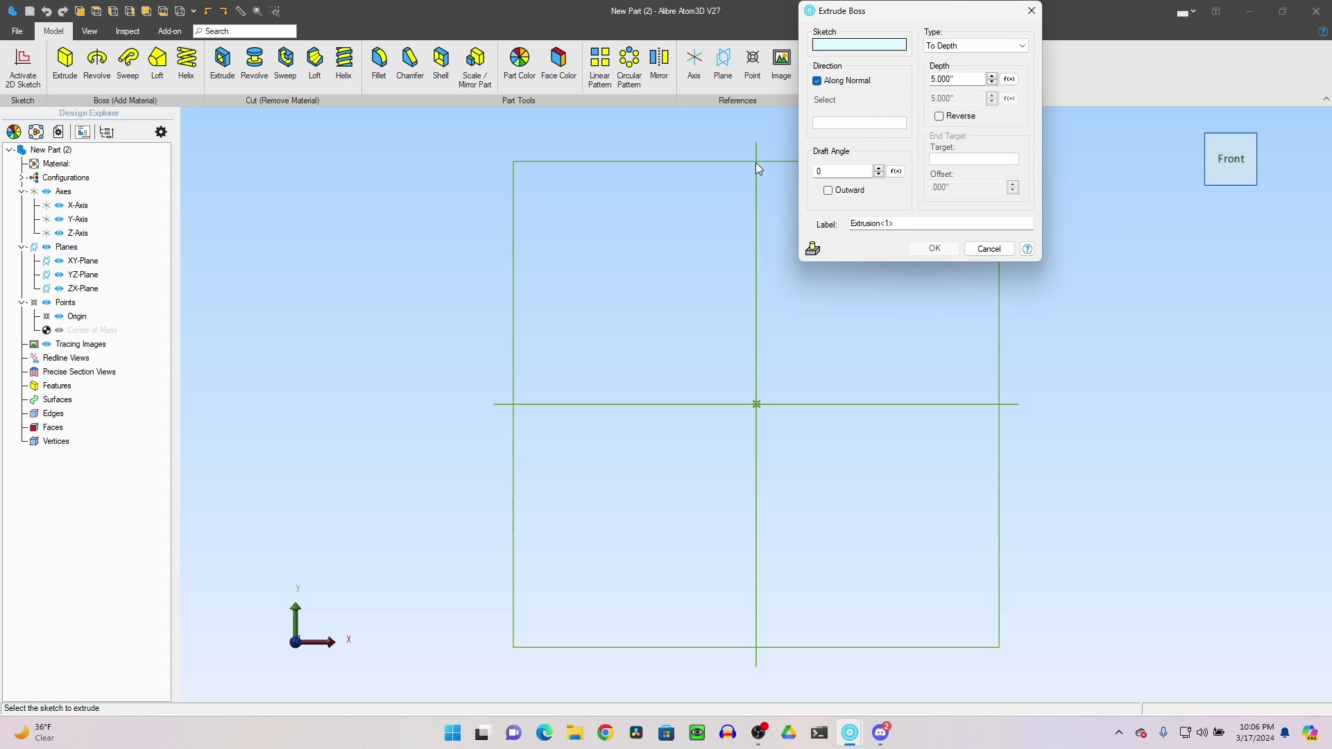
click(992, 252)
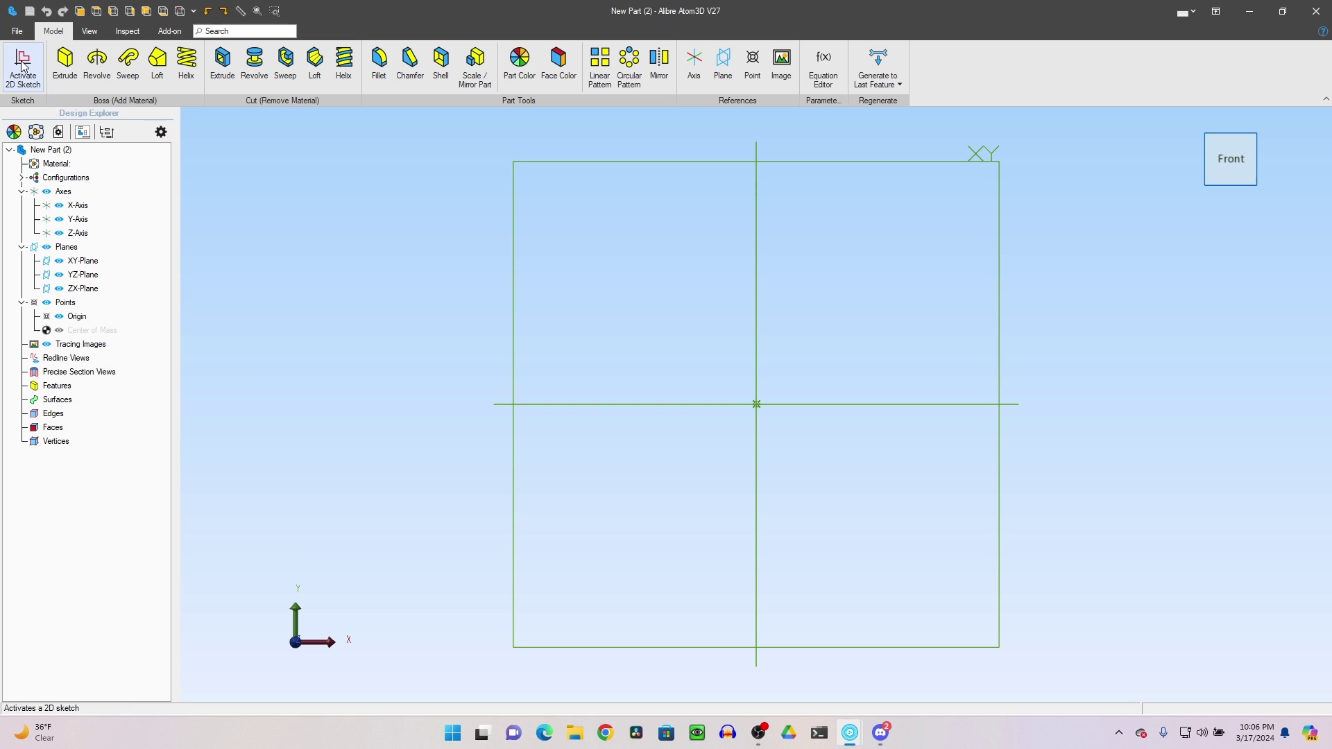
Step: Start an XY-plane sketch and draw a 2.000 by 2.000 square at the origin
click(23, 65)
click(550, 161)
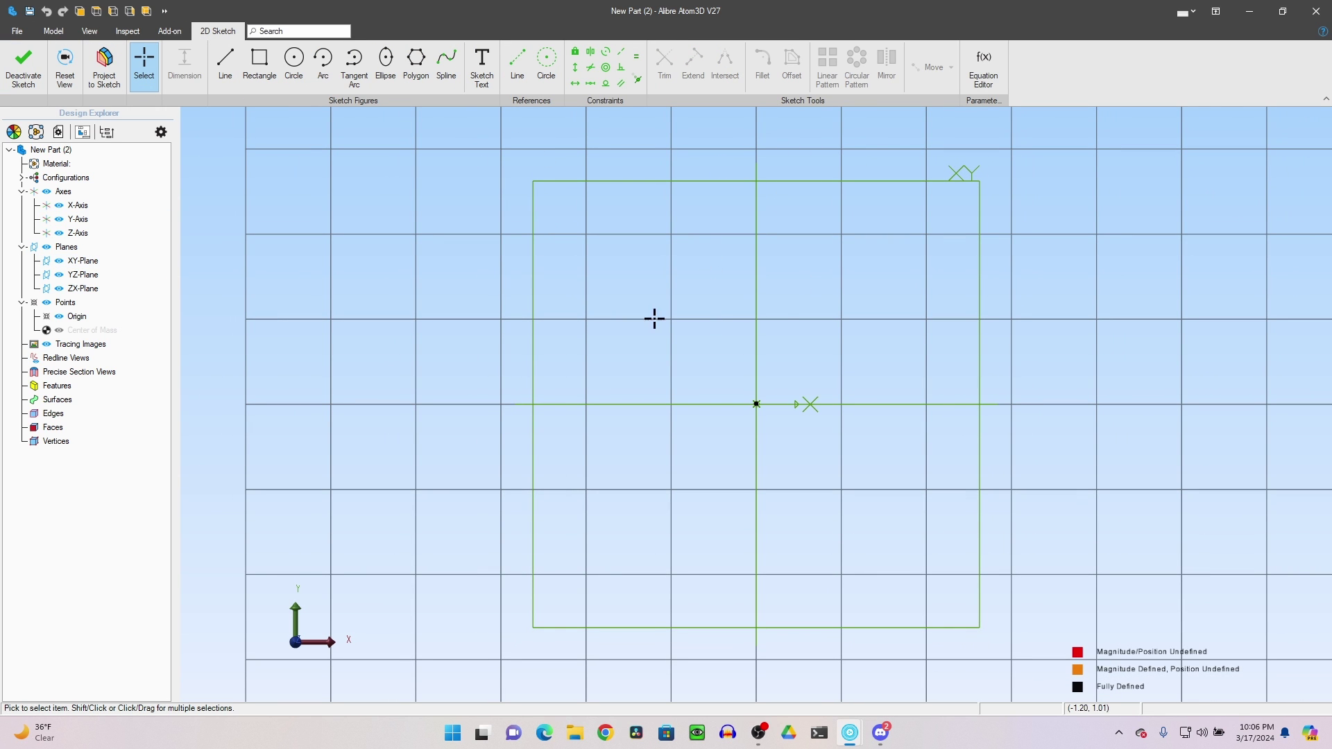
click(270, 59)
click(668, 324)
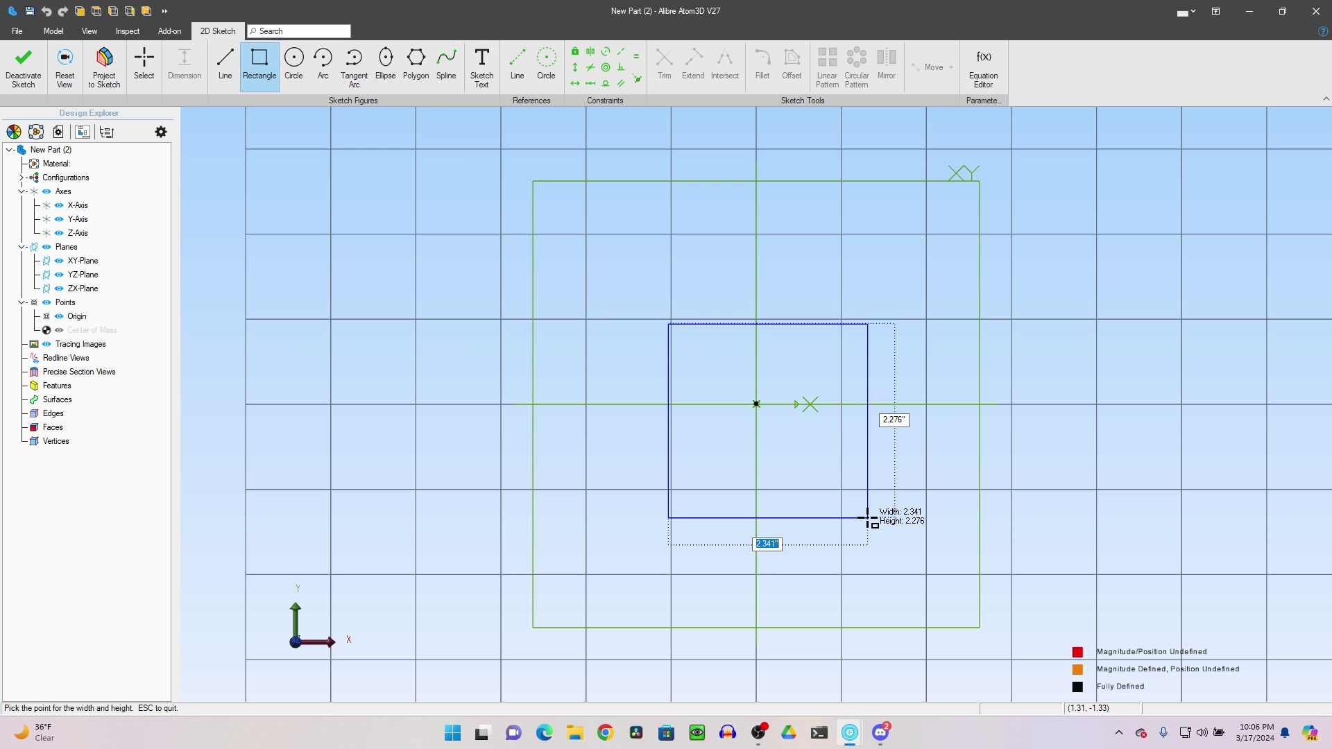
text(2)
key(Tab)
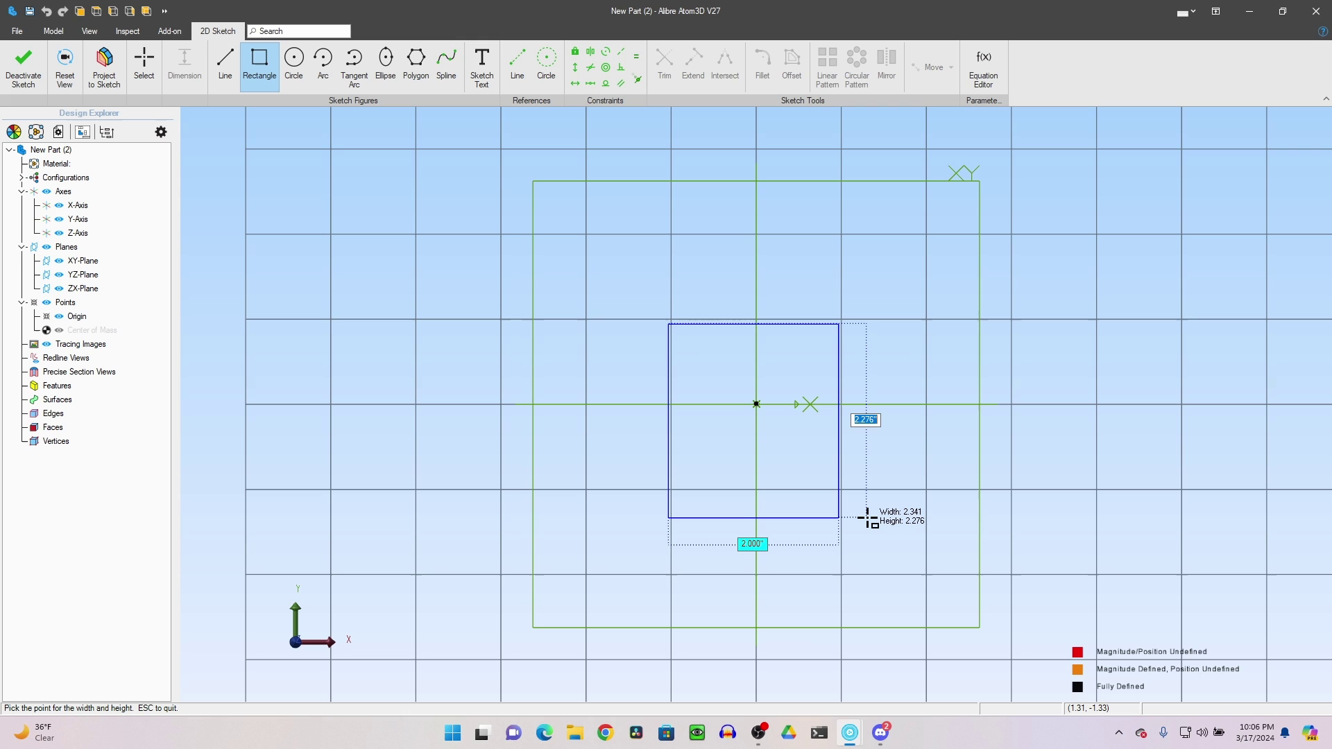
text(2)
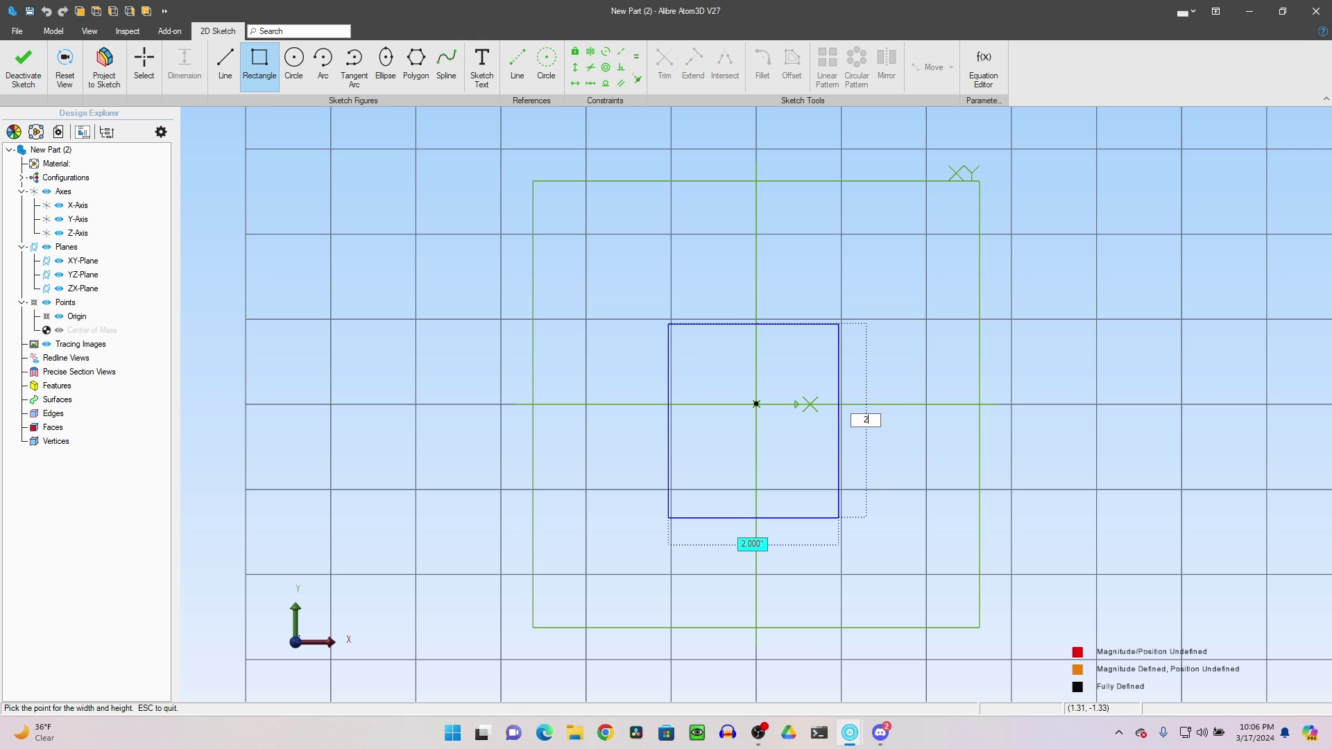
key(Tab)
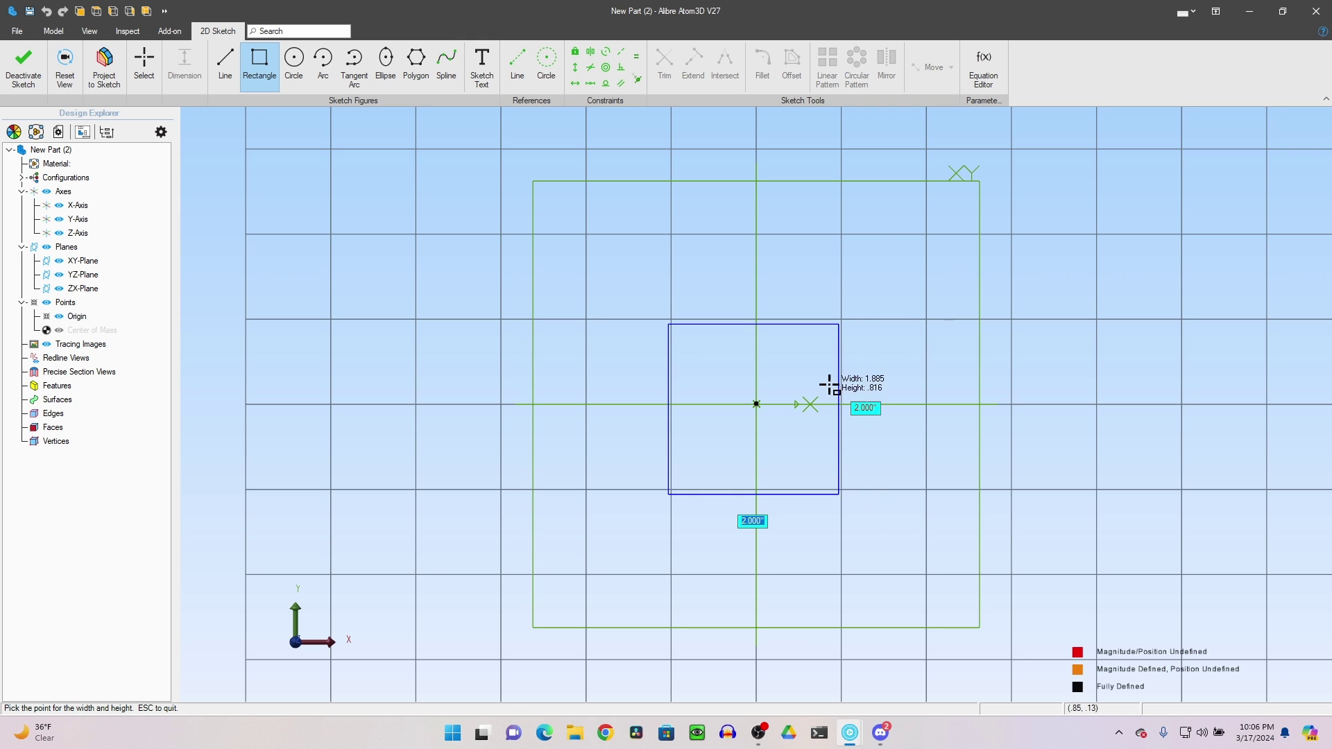
key(Escape)
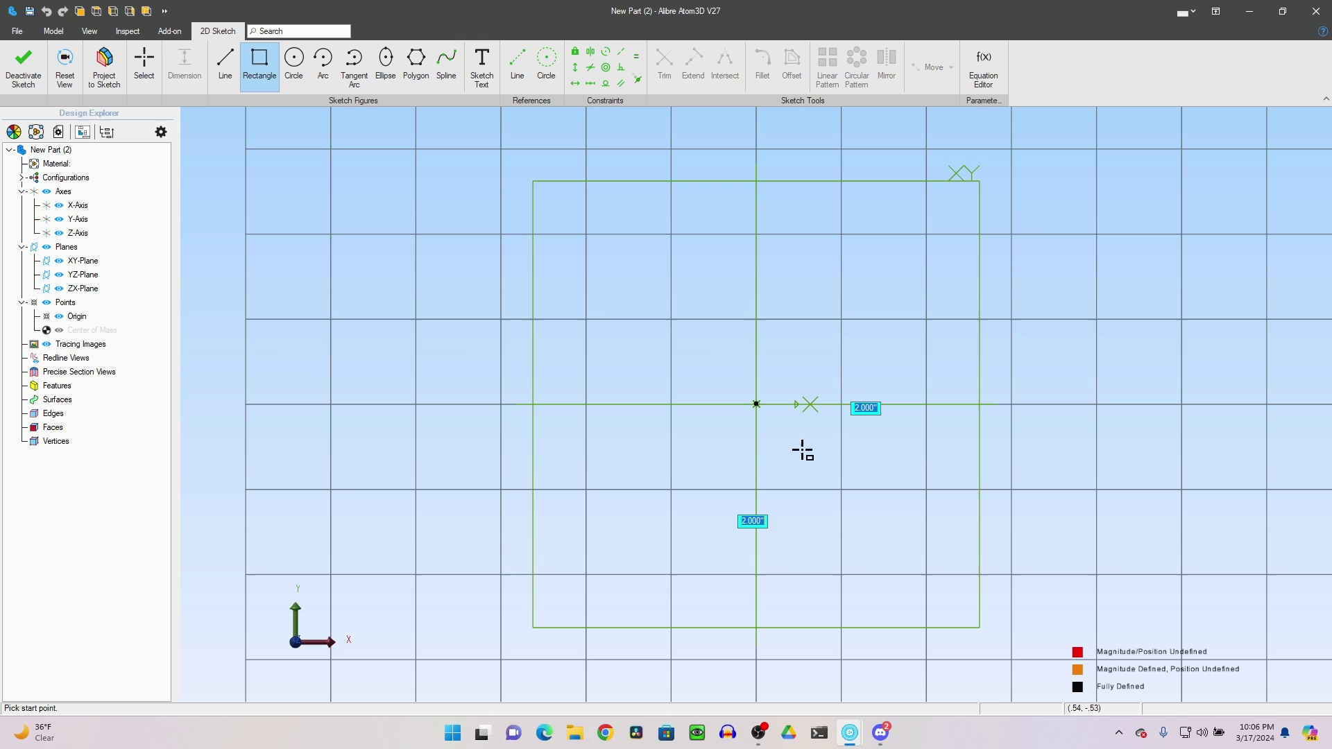
key(Return)
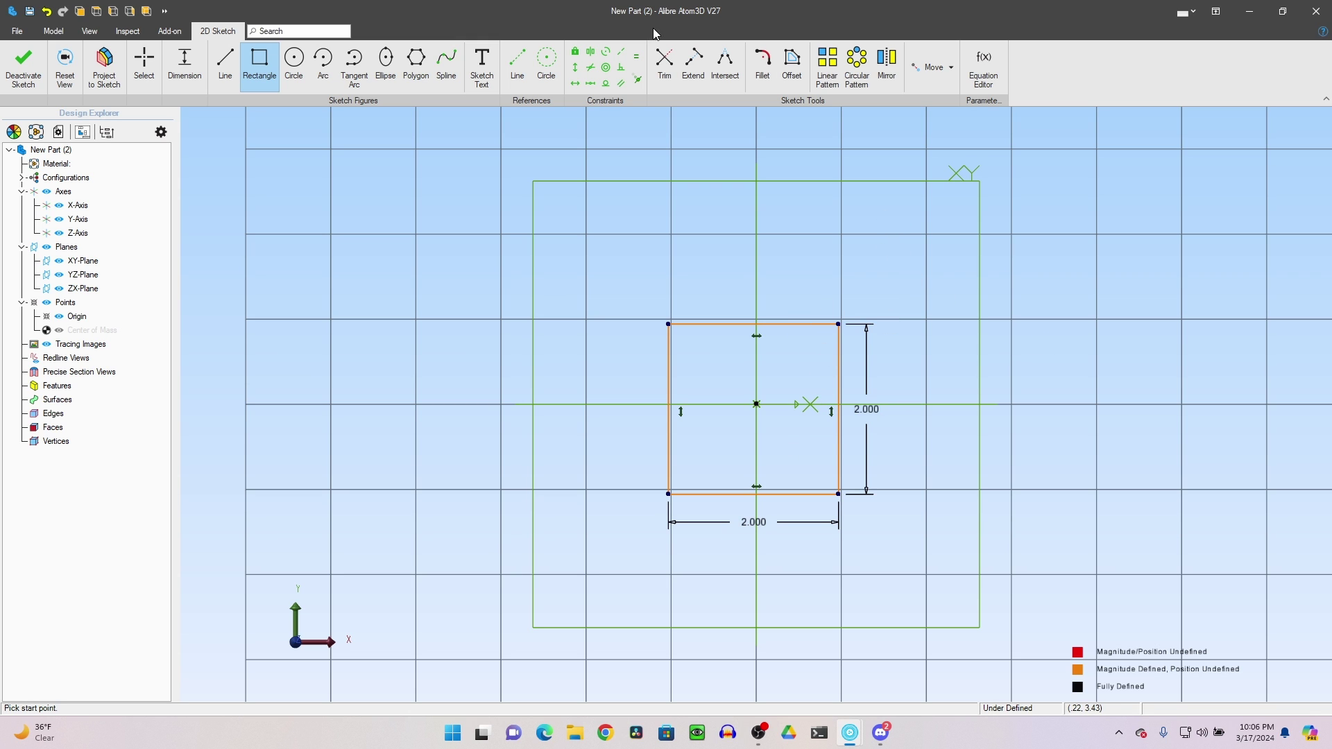
Step: Draw a line from the top-right corner .500 down, 1.500 left, then down to the bottom edge
click(225, 66)
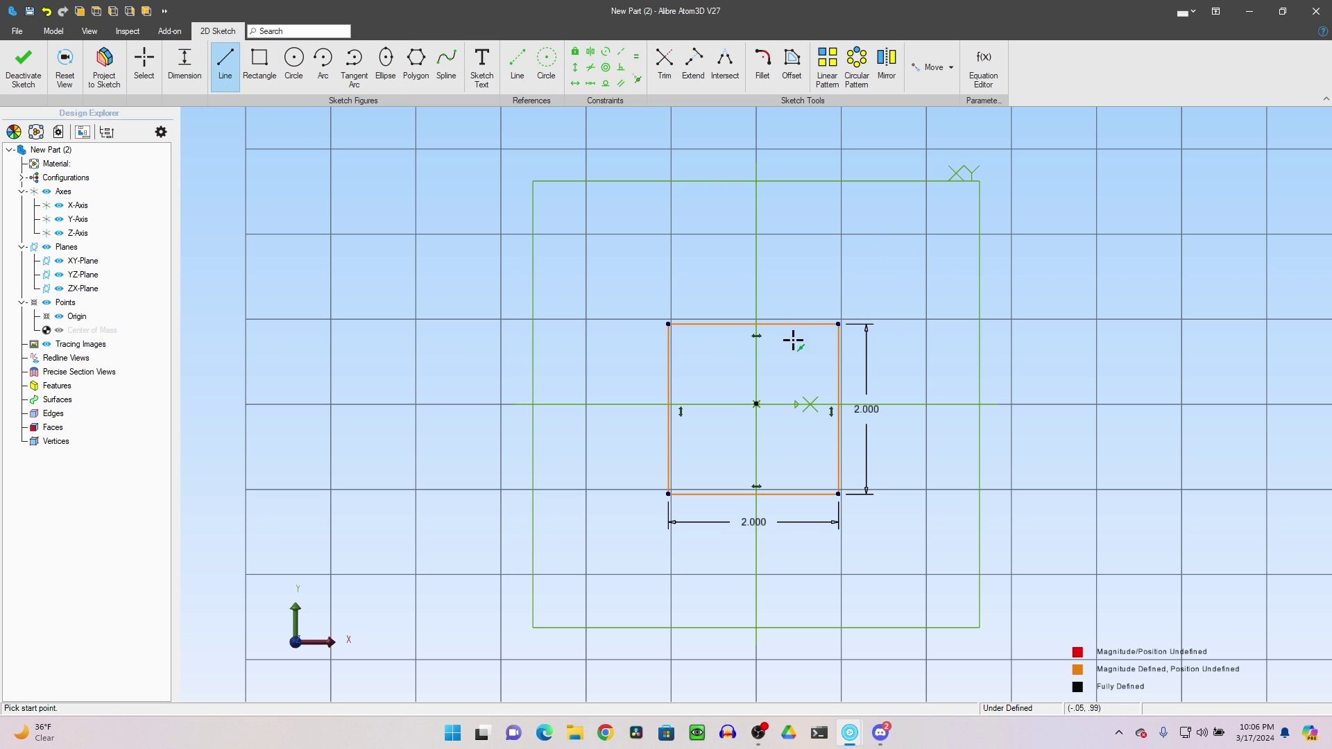
click(838, 323)
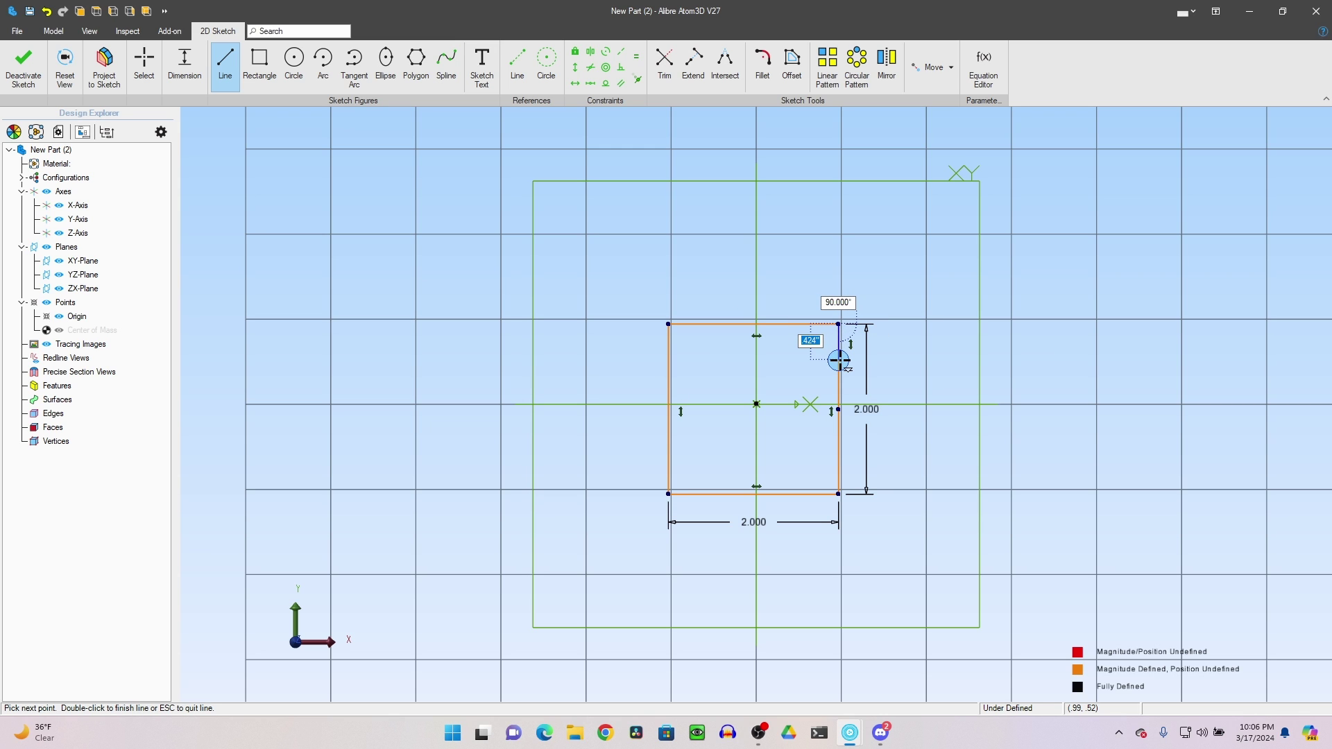
text(.2)
key(Return)
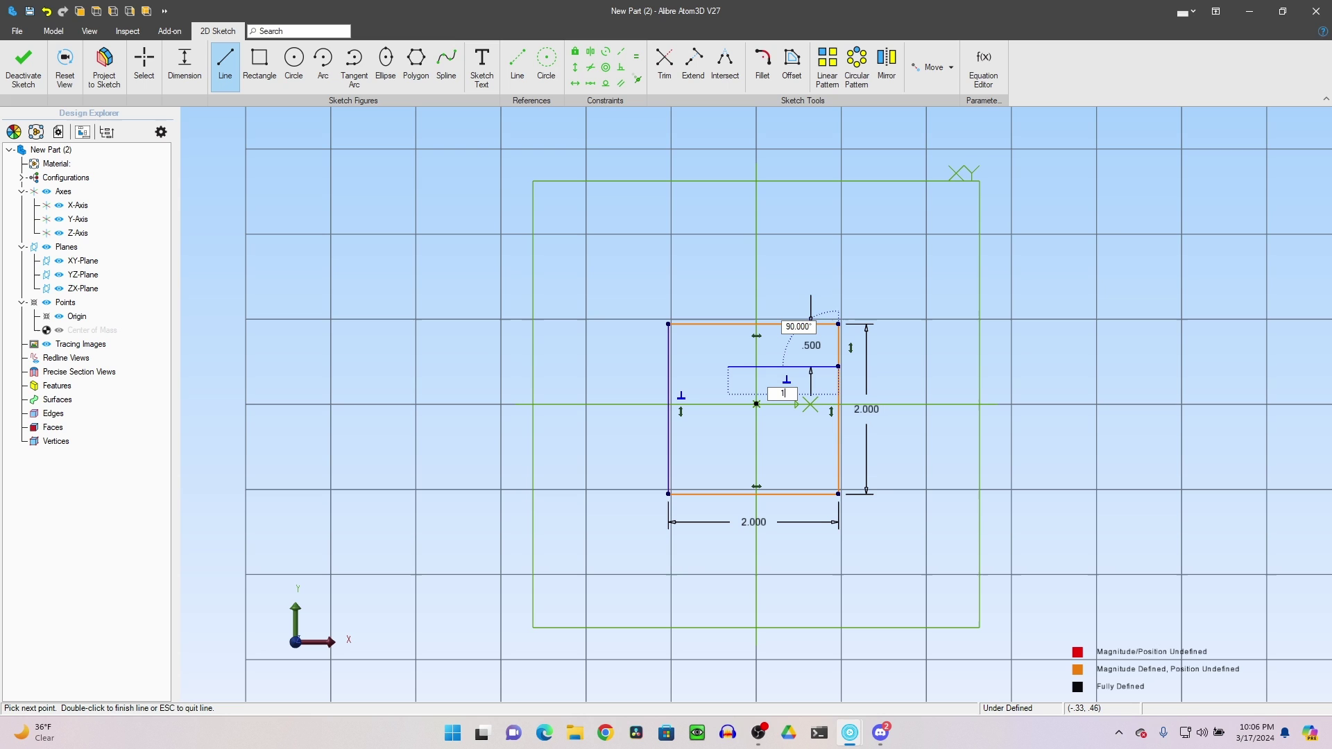
key(Return)
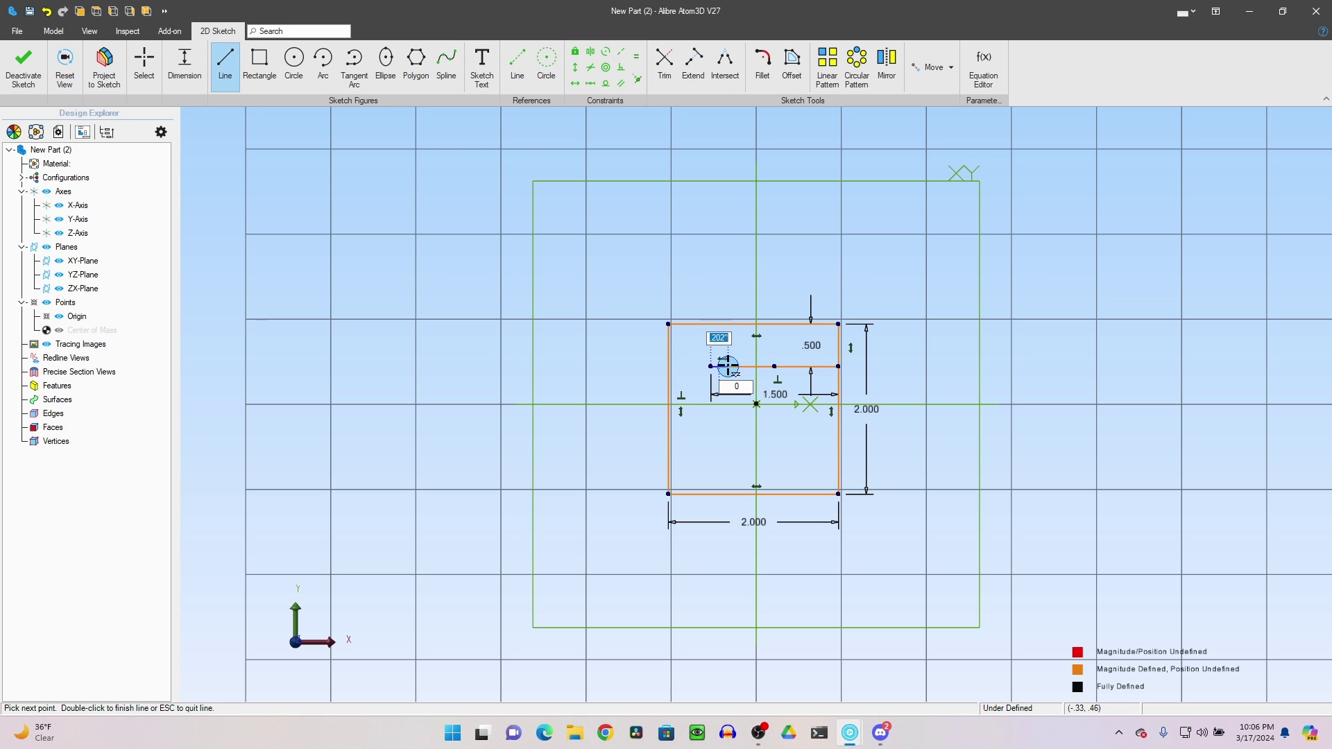
double_click(709, 512)
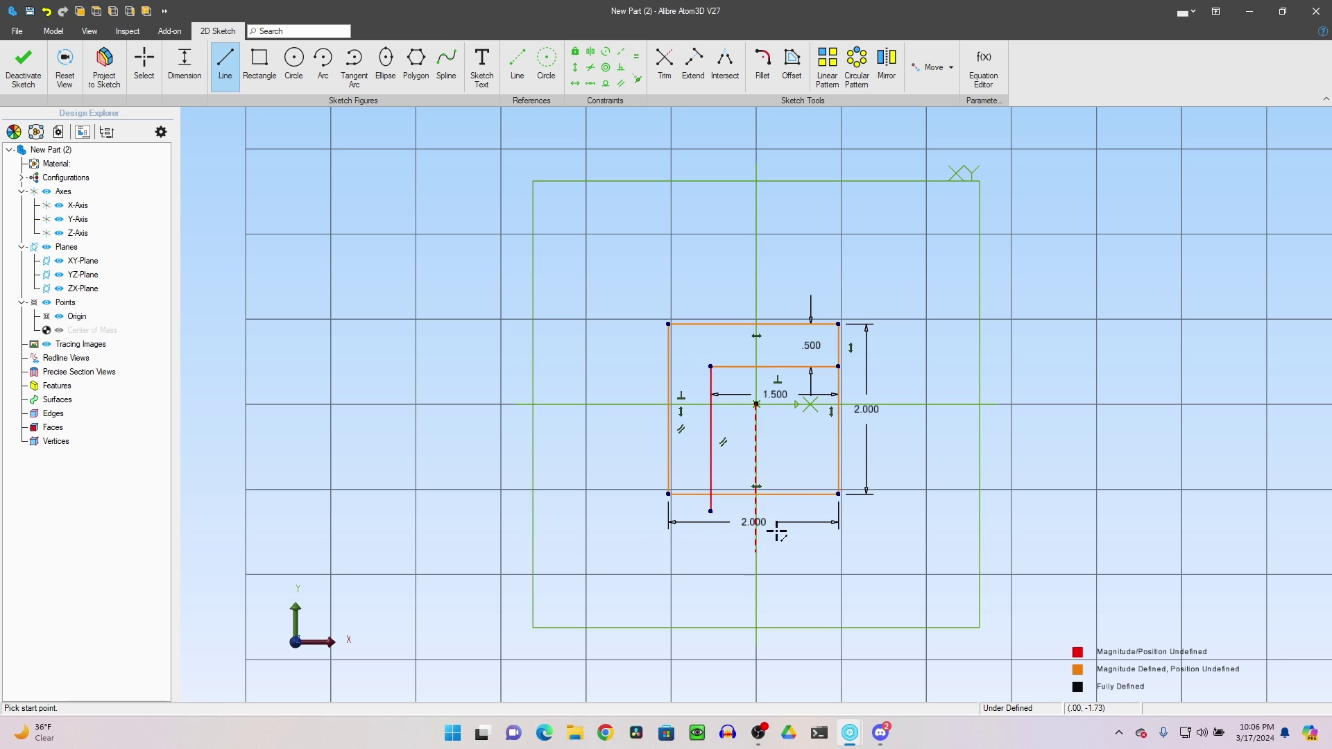
Step: Trim away the right edge, bottom edge and stub pieces lying outside the L outline
click(664, 58)
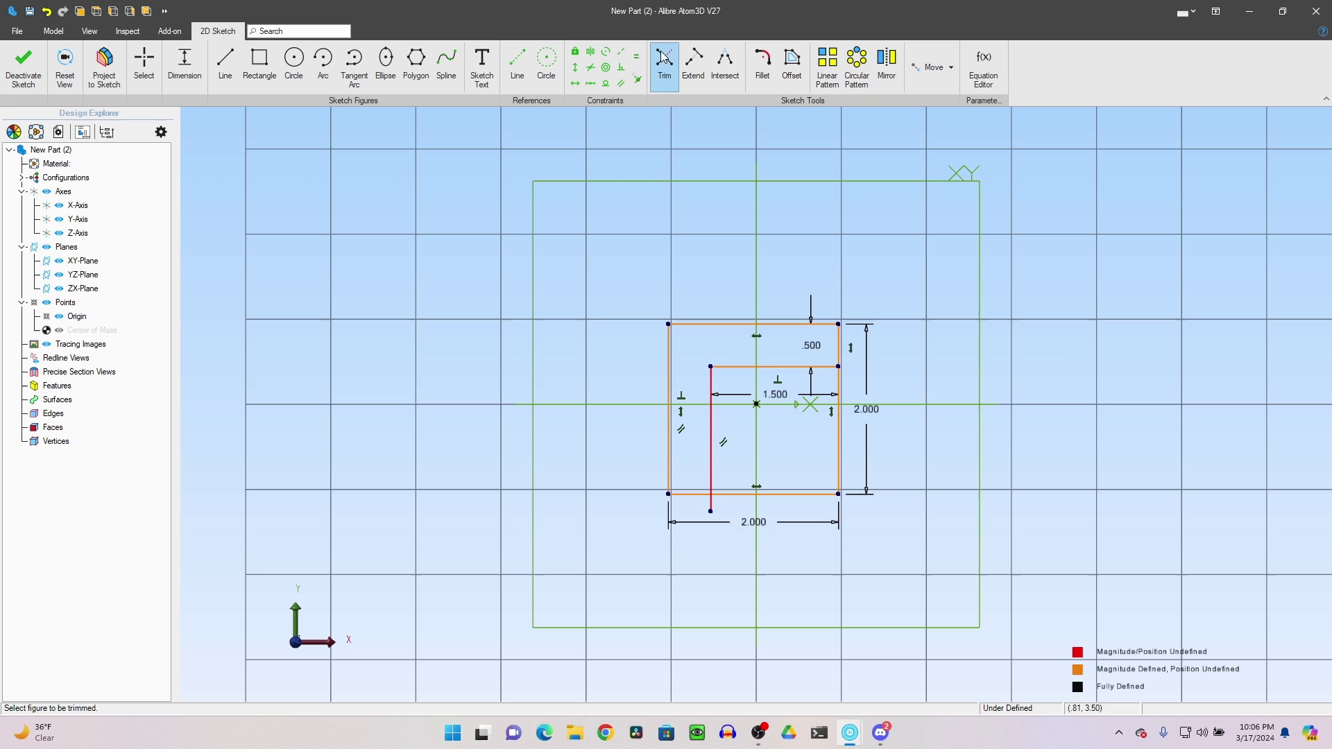
click(839, 466)
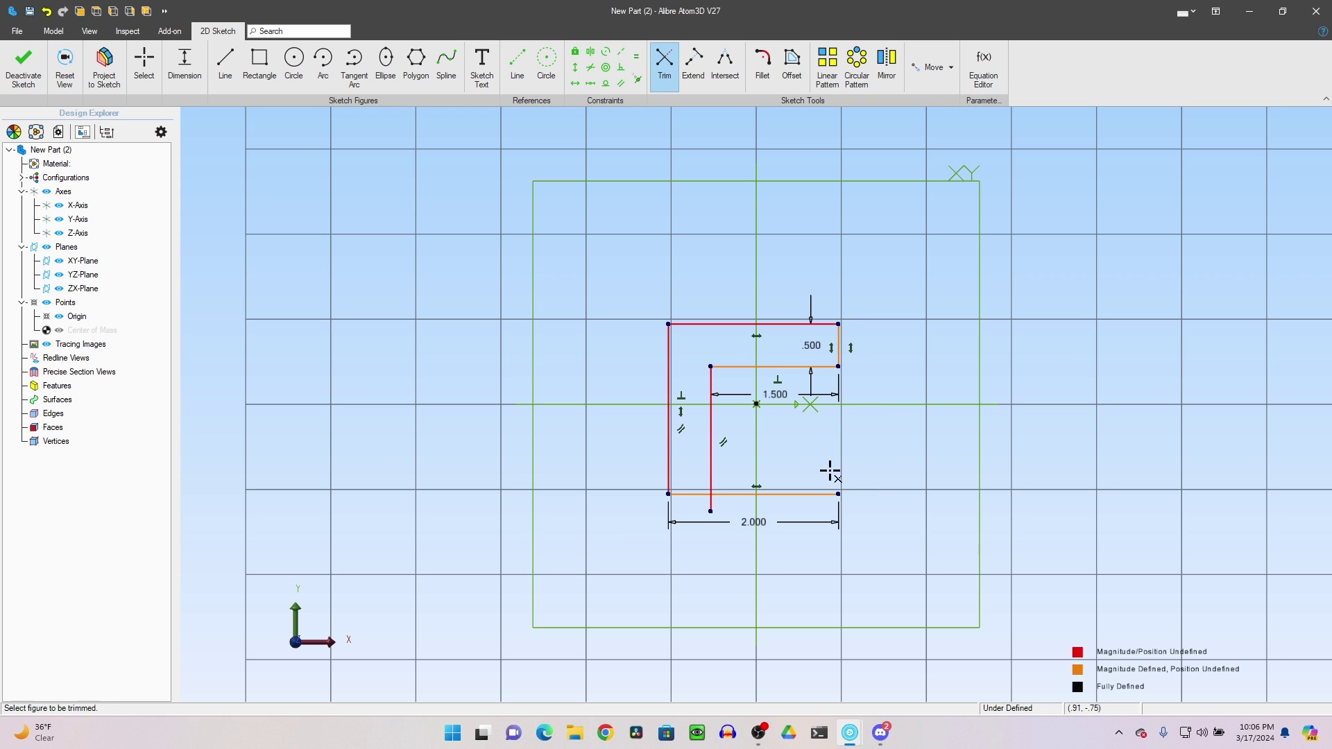
click(816, 494)
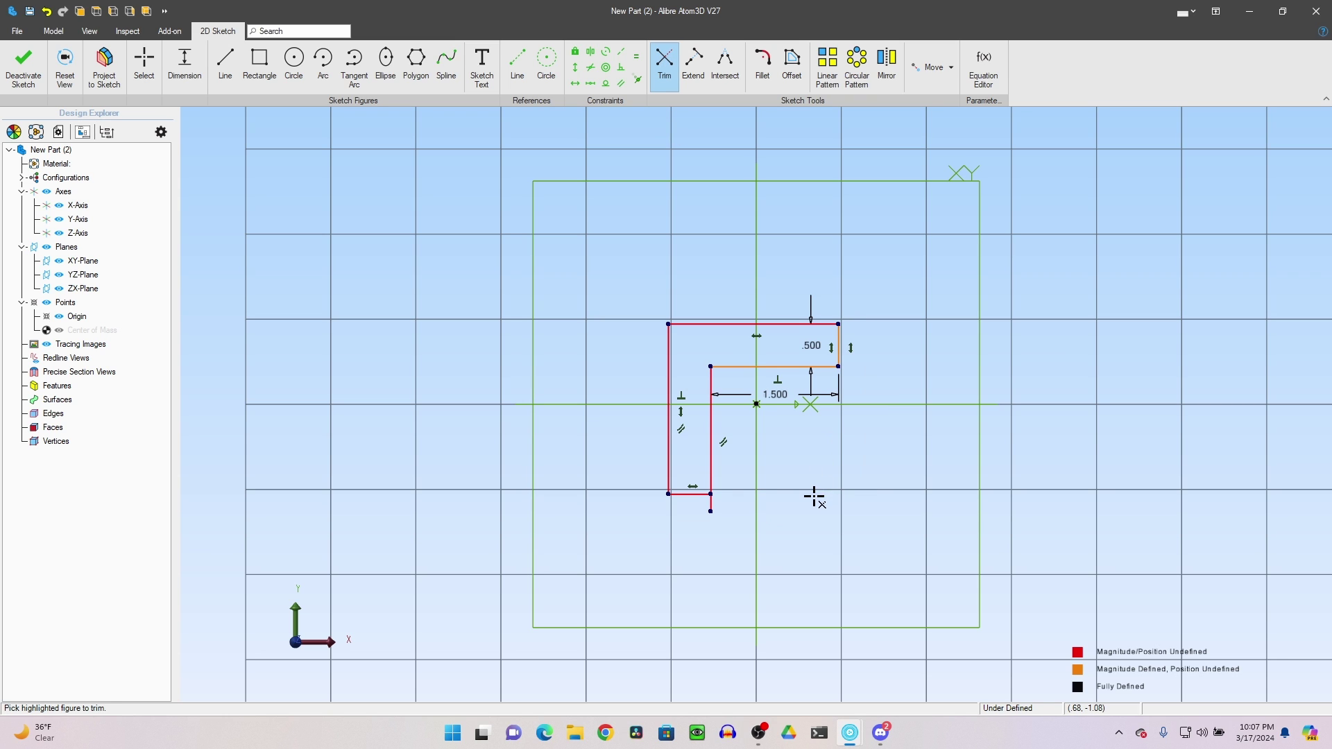
click(710, 505)
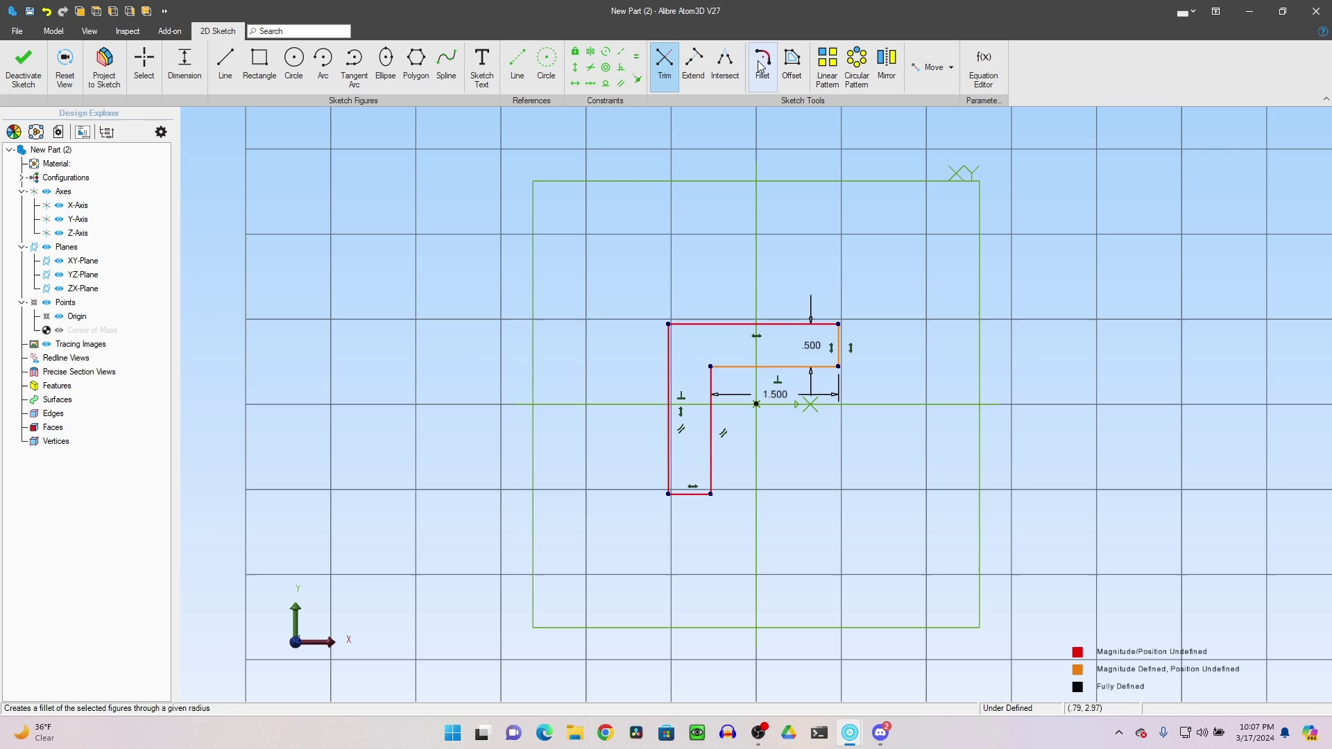
Step: Intersect each pair of adjacent edges so all six corners of the L are joined
click(725, 64)
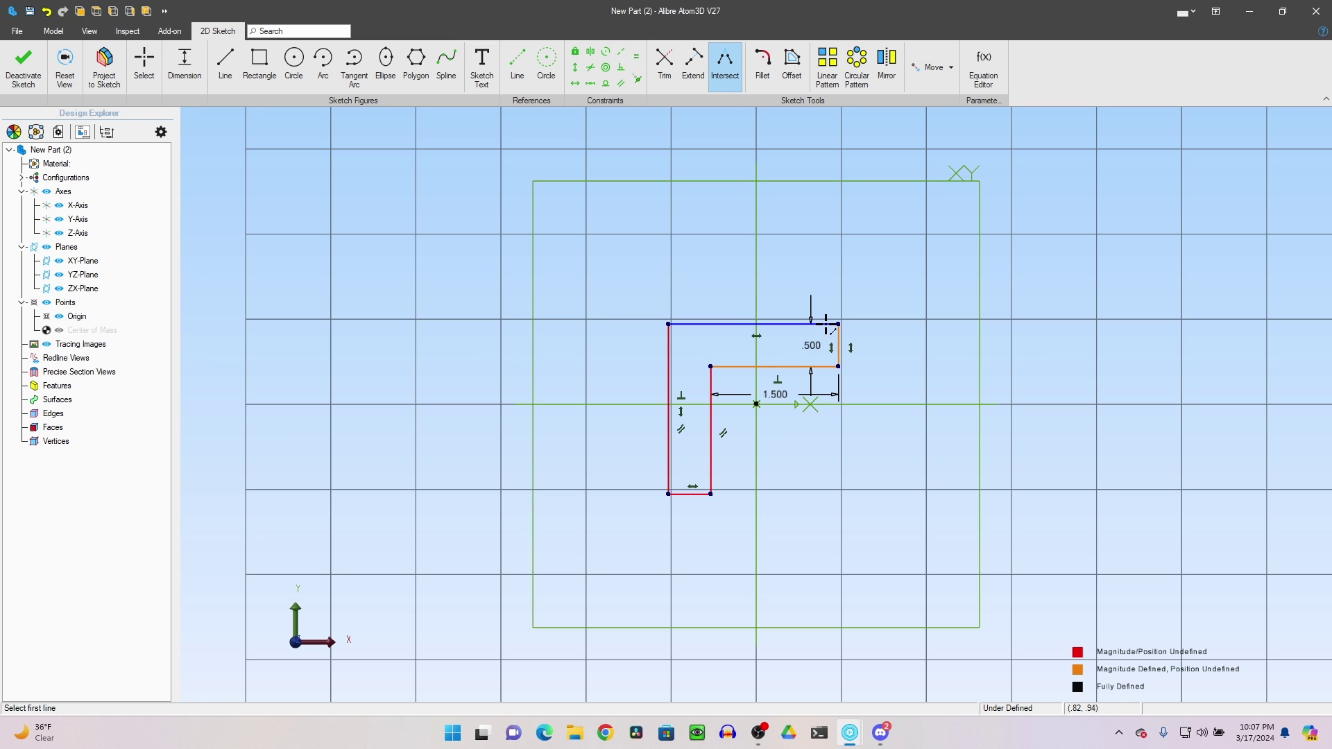
click(827, 324)
click(838, 344)
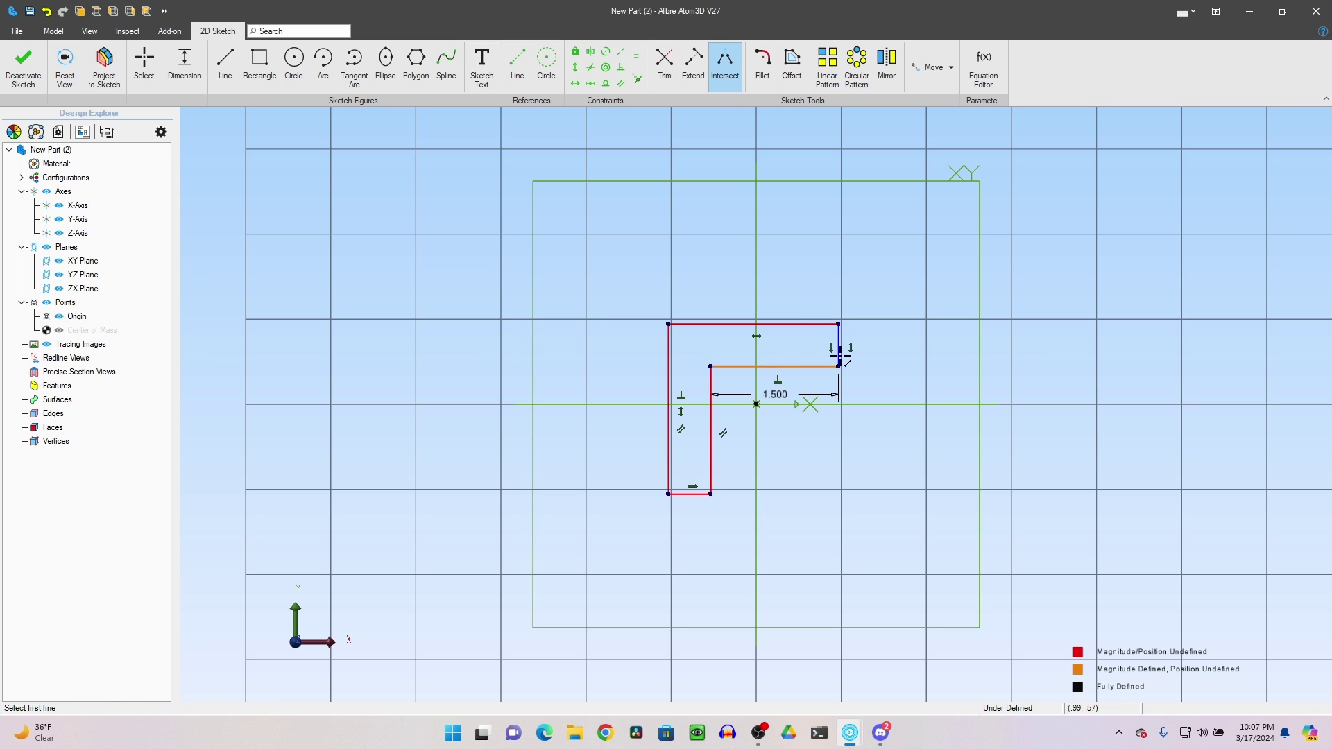
click(840, 356)
click(832, 366)
click(722, 366)
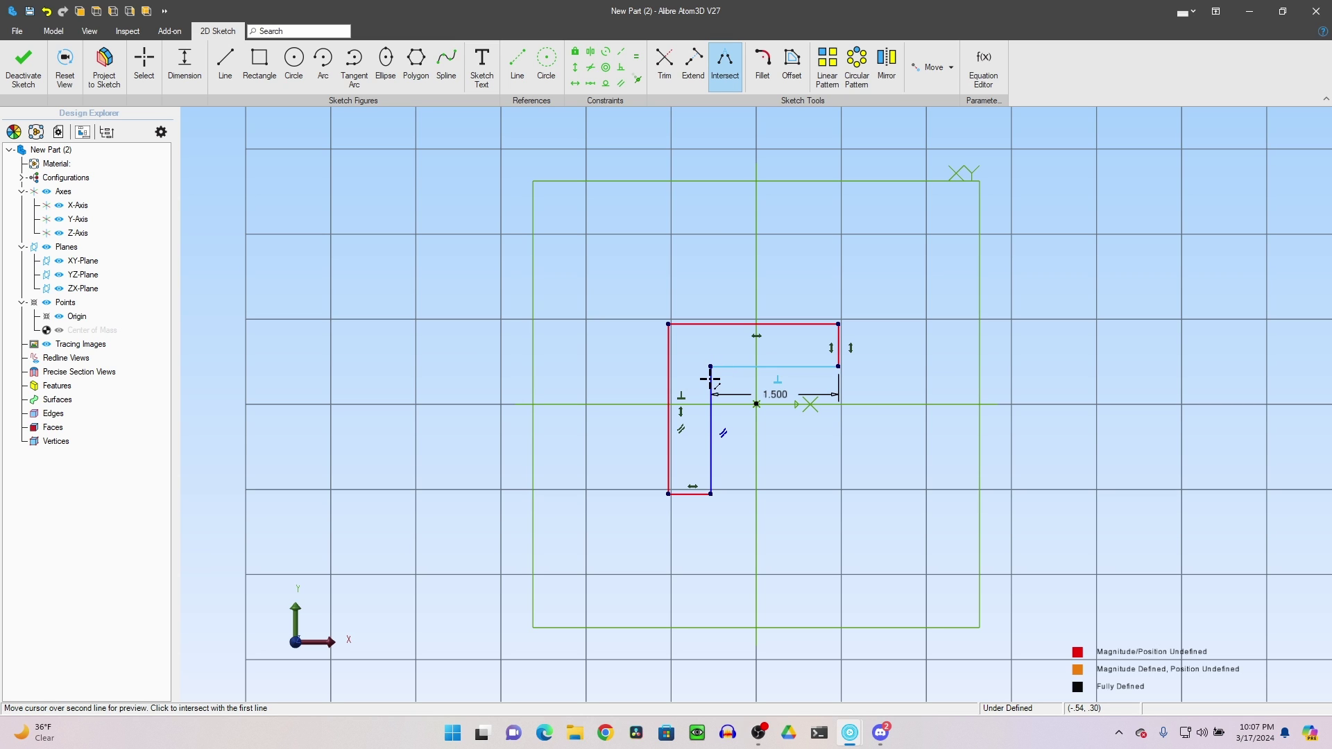
click(711, 380)
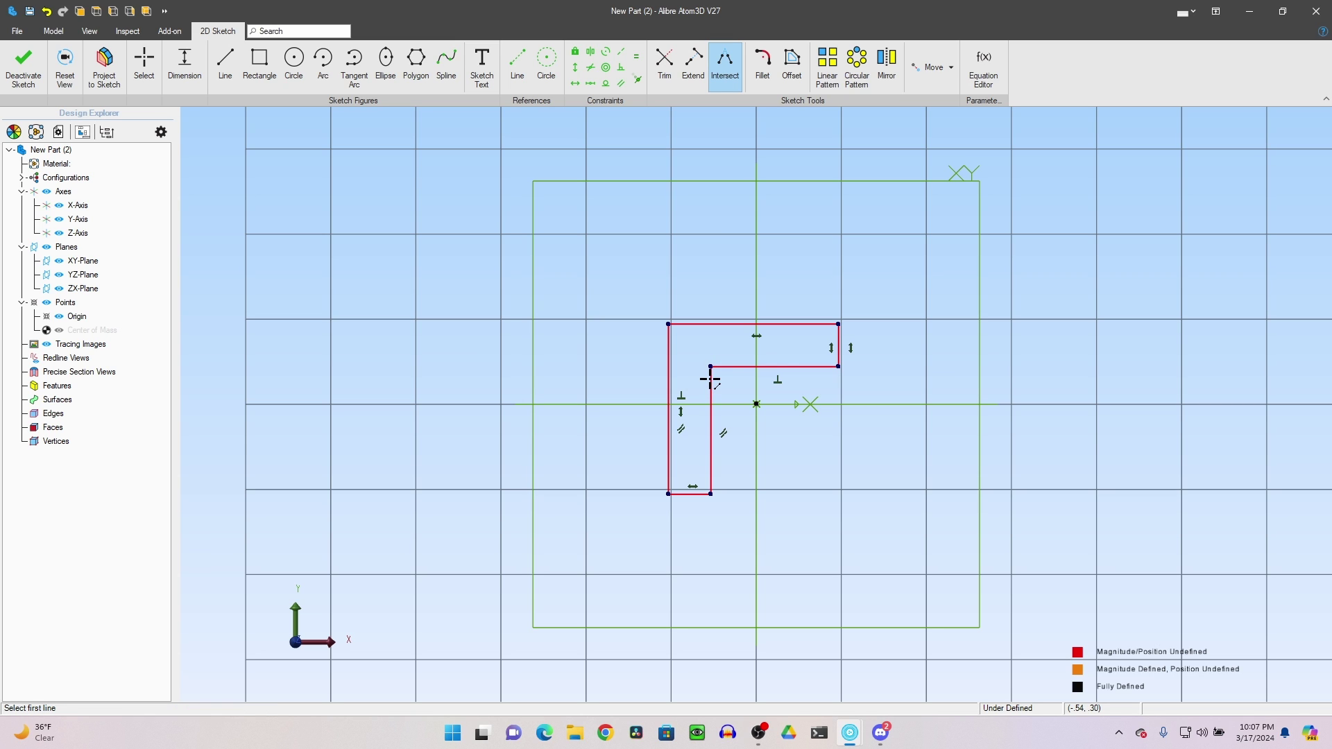
click(711, 481)
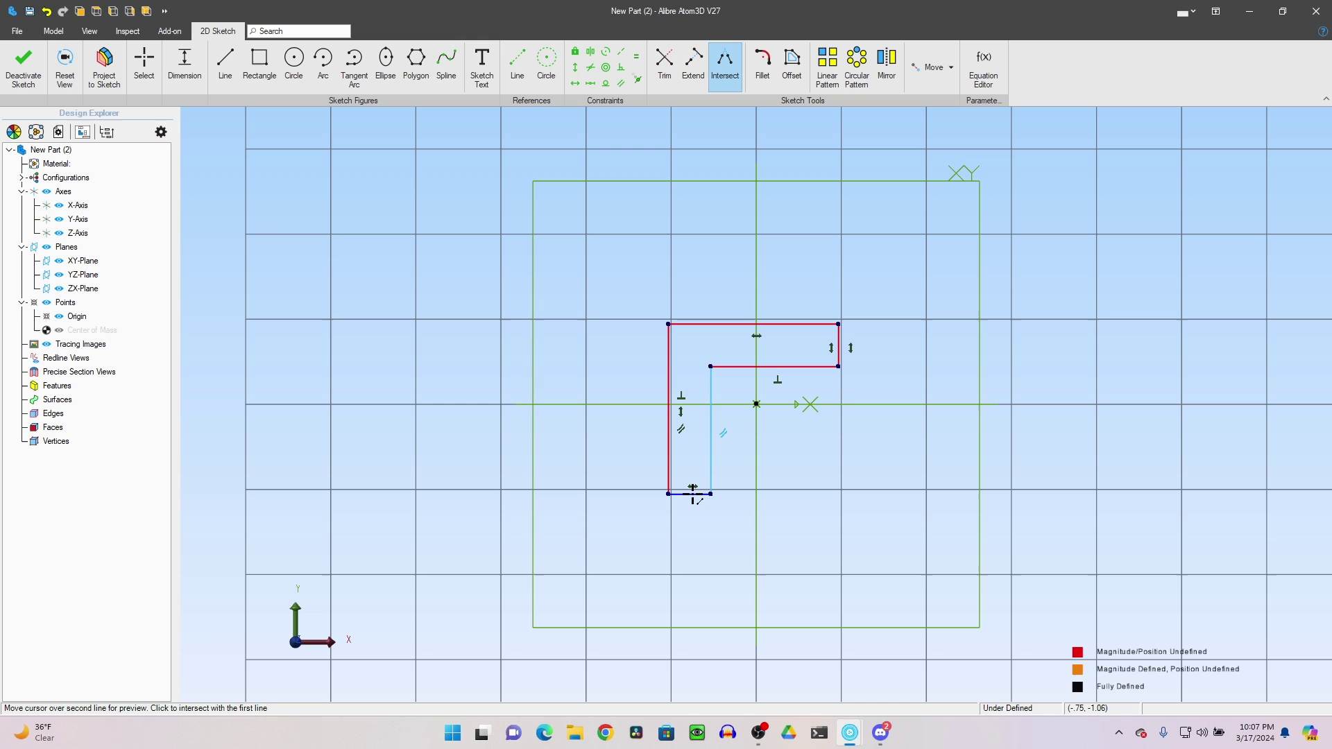
click(691, 494)
click(678, 494)
click(668, 479)
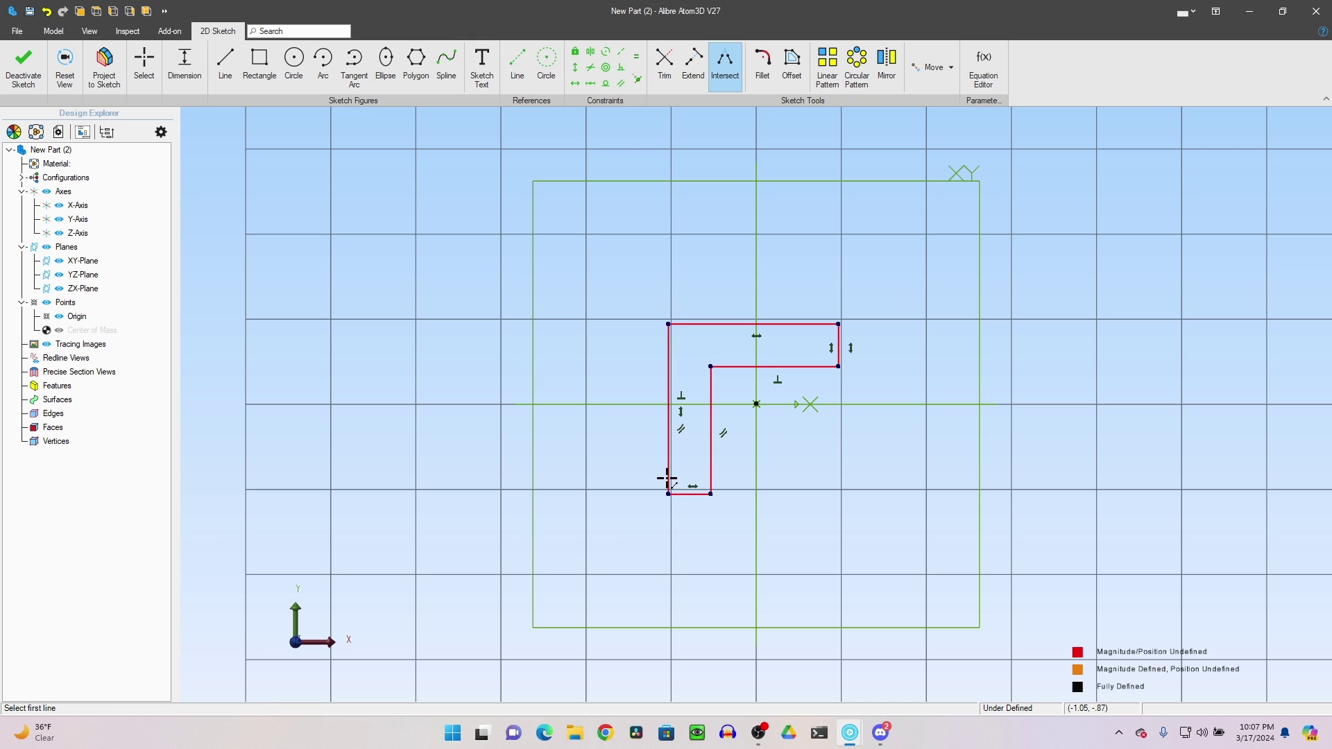
click(668, 335)
click(689, 324)
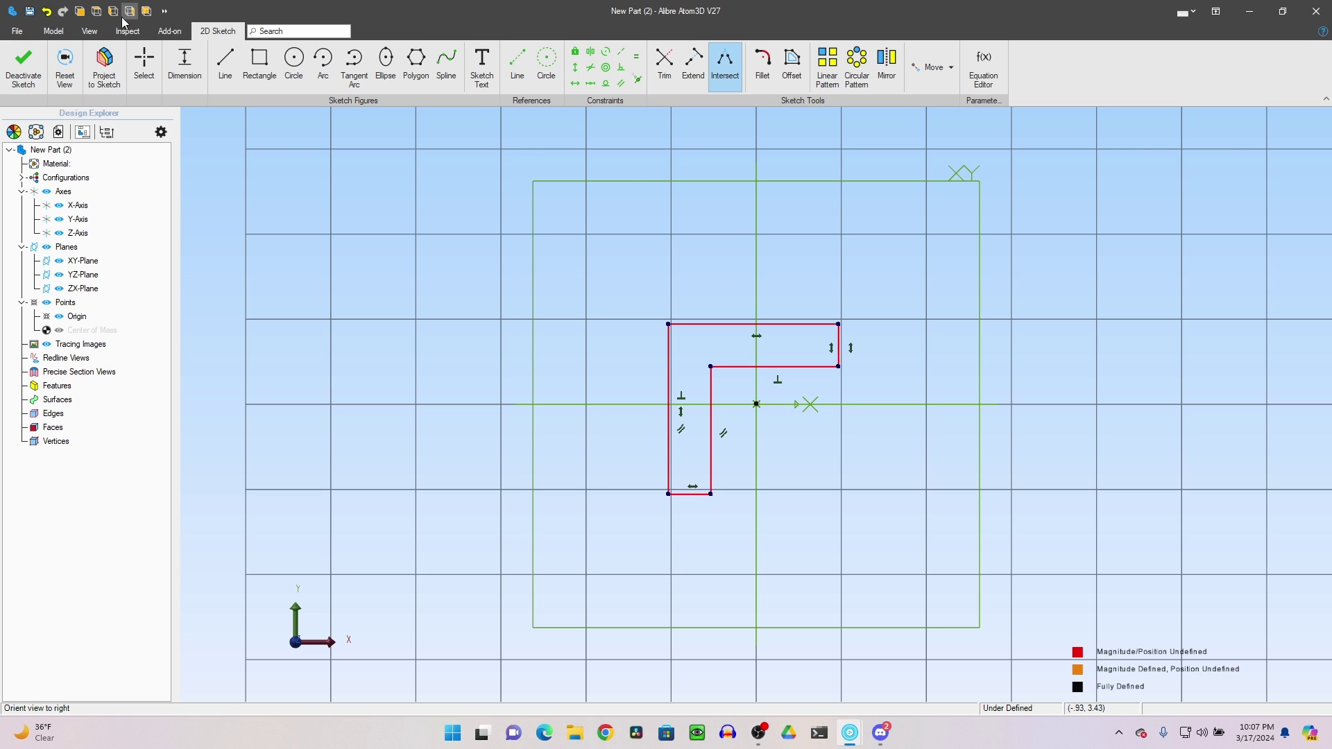
Step: Exit the sketch and review the flagged open-loop problem in Analyze Sketch
click(23, 66)
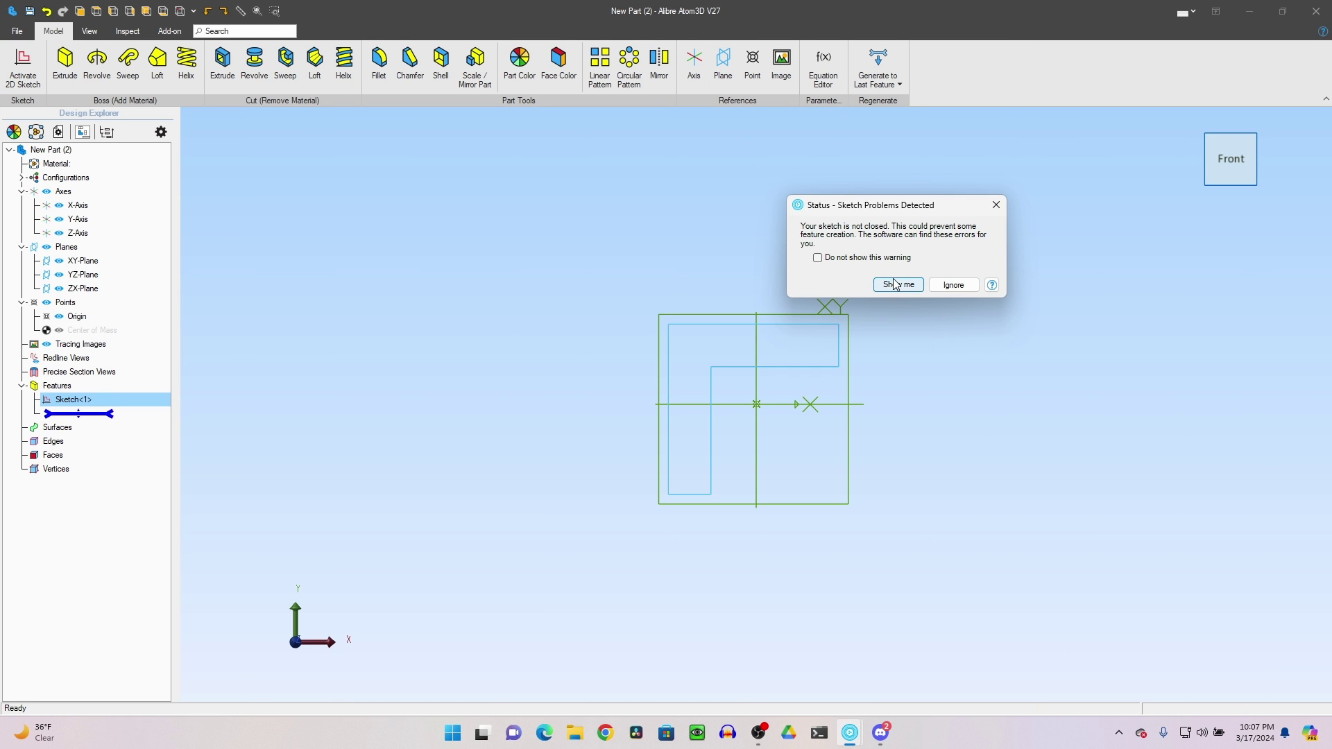
click(897, 285)
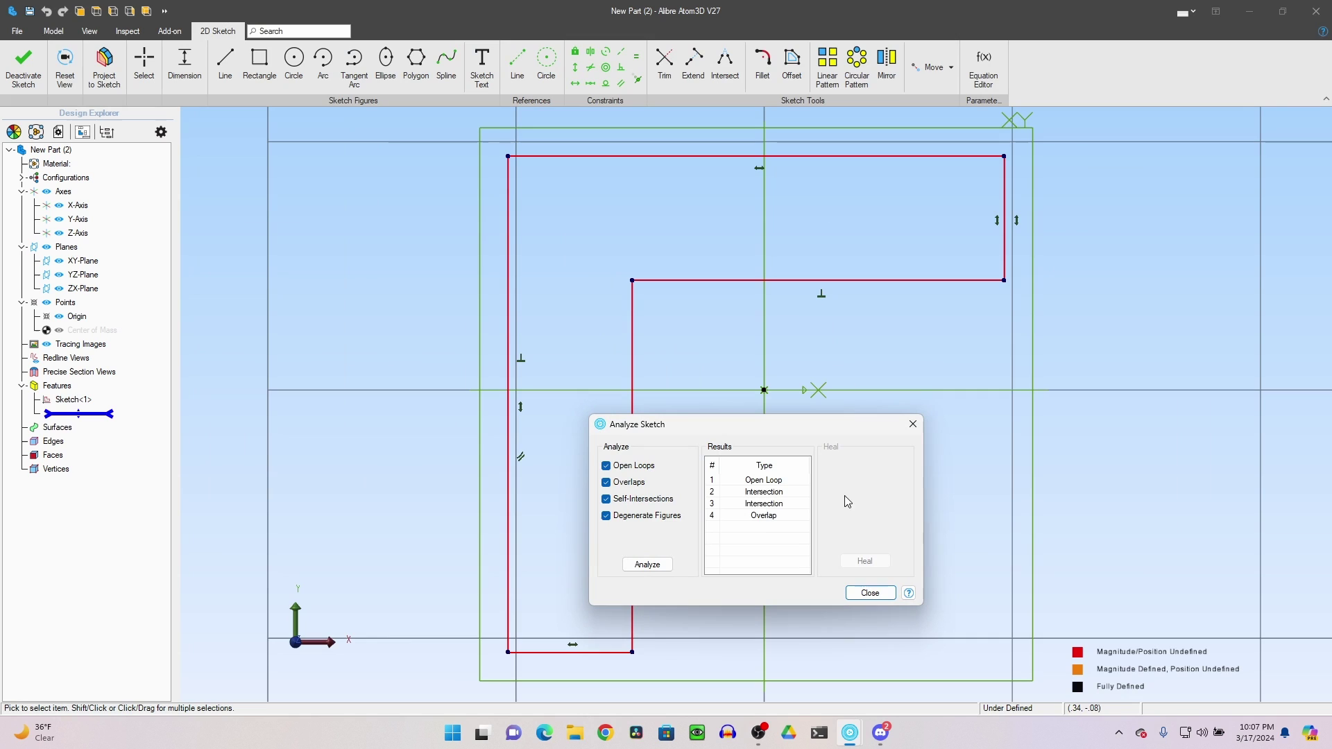
click(760, 482)
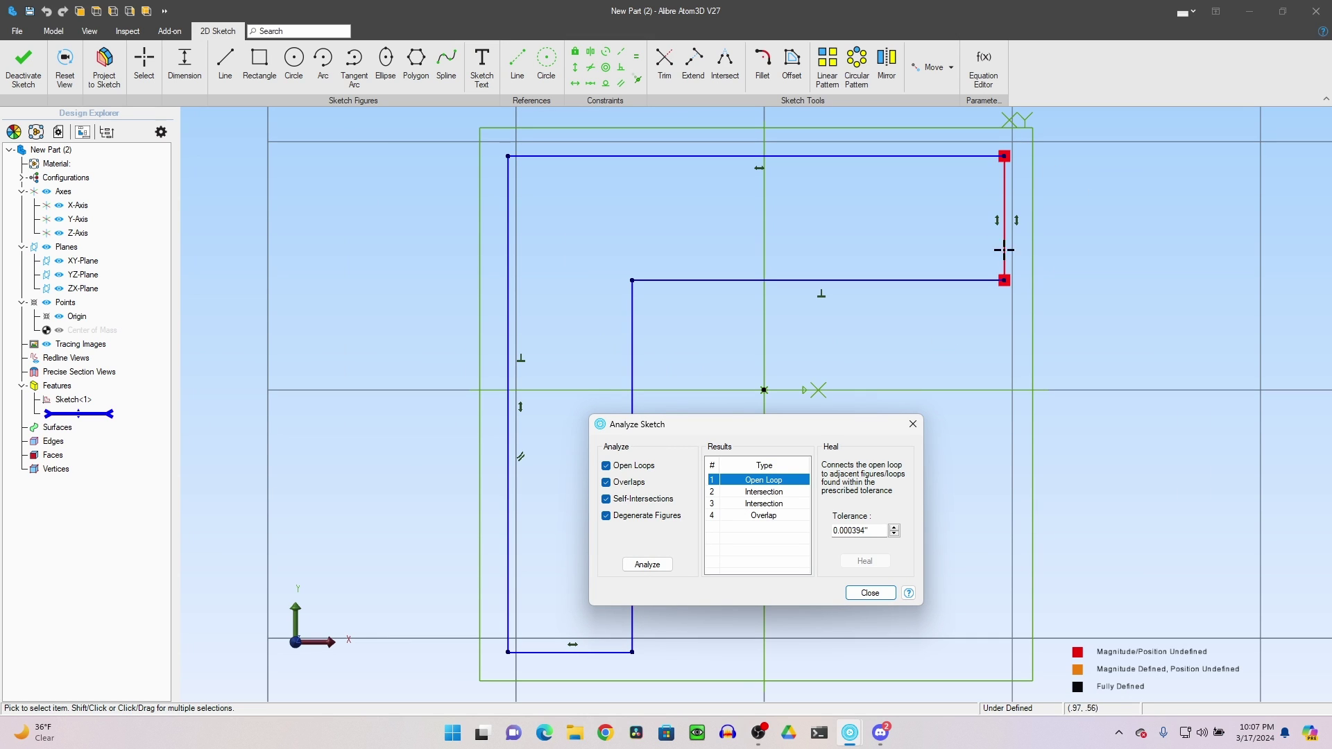
click(870, 593)
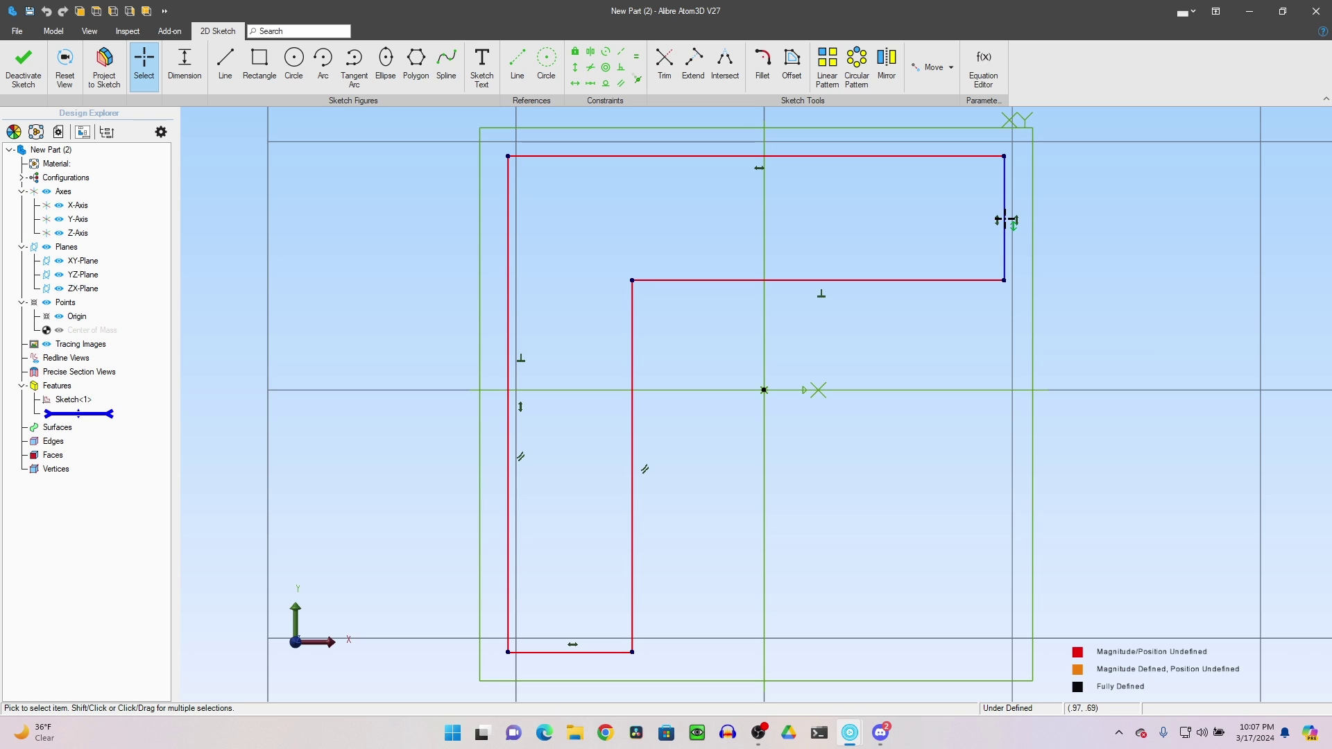
Step: Delete the faulty short right edge, undoing accidental deletions of the top and left edges
click(1005, 220)
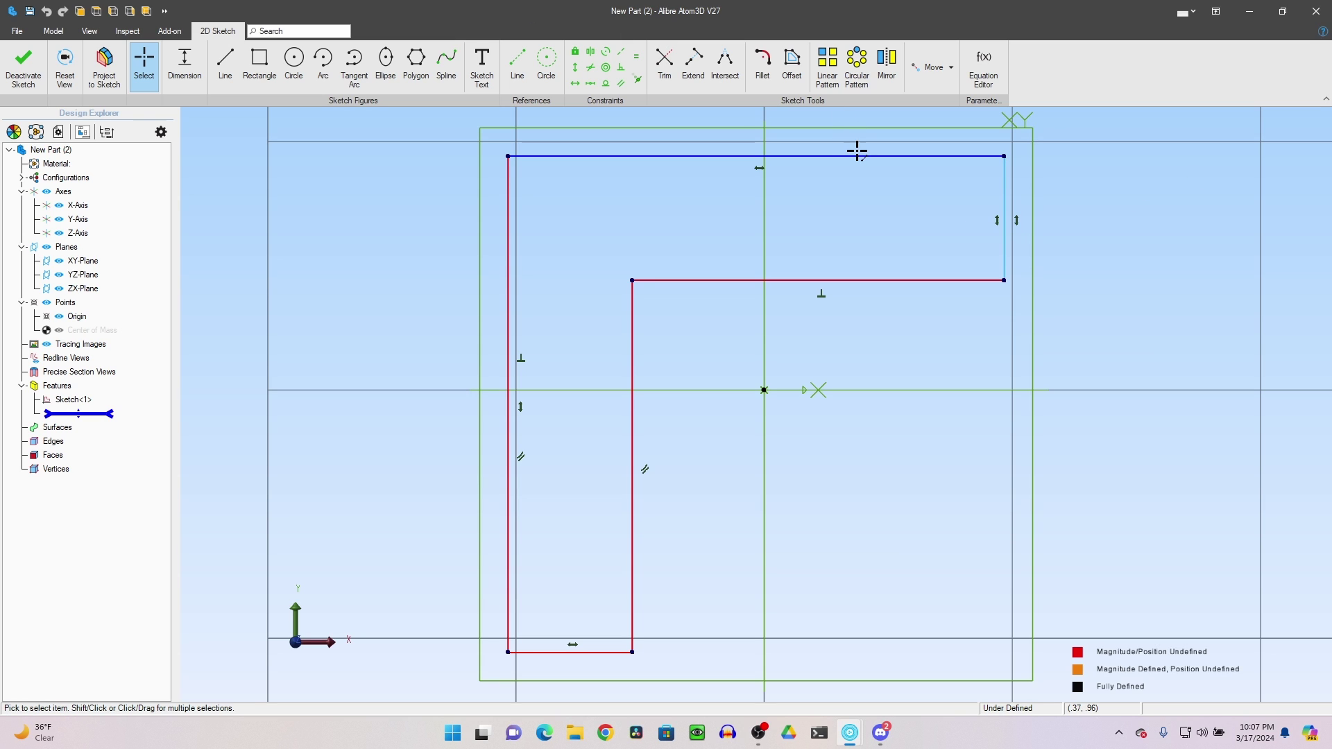
click(893, 170)
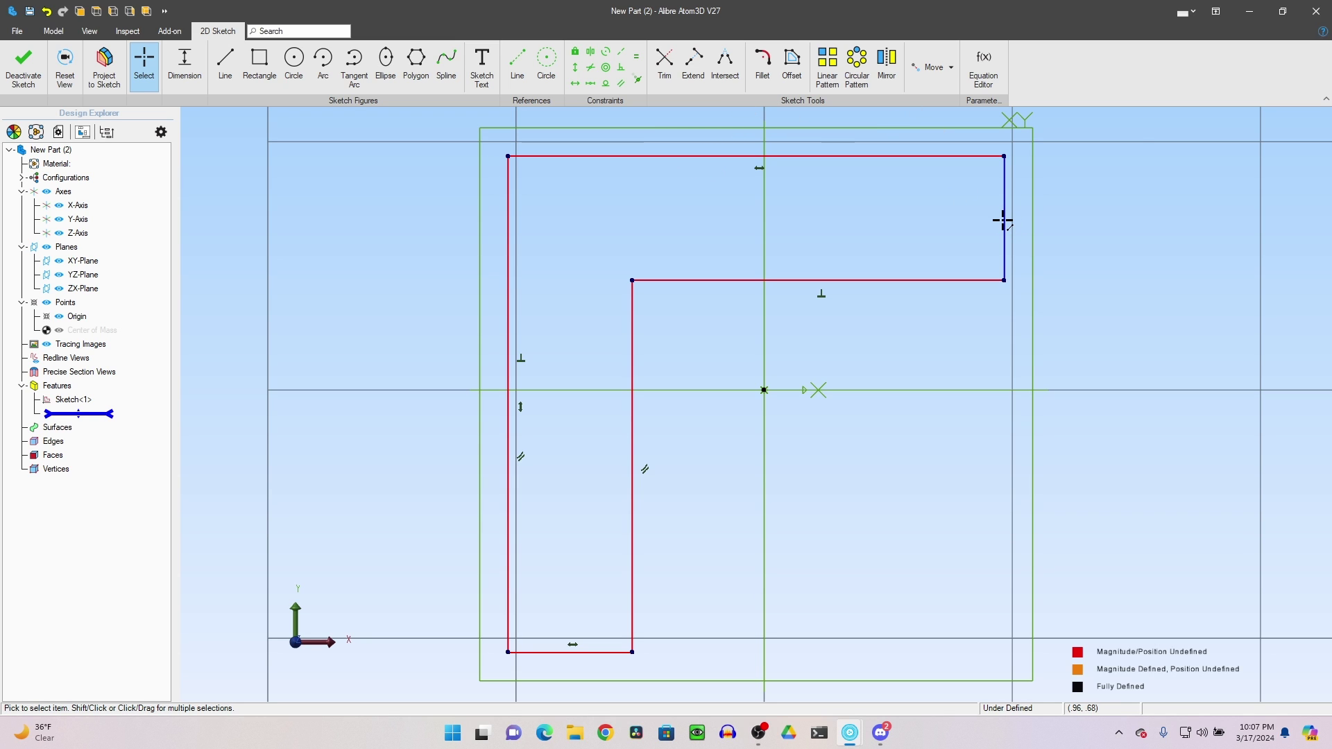
mouse_move(1002, 220)
click(1005, 224)
key(Delete)
click(955, 157)
key(Delete)
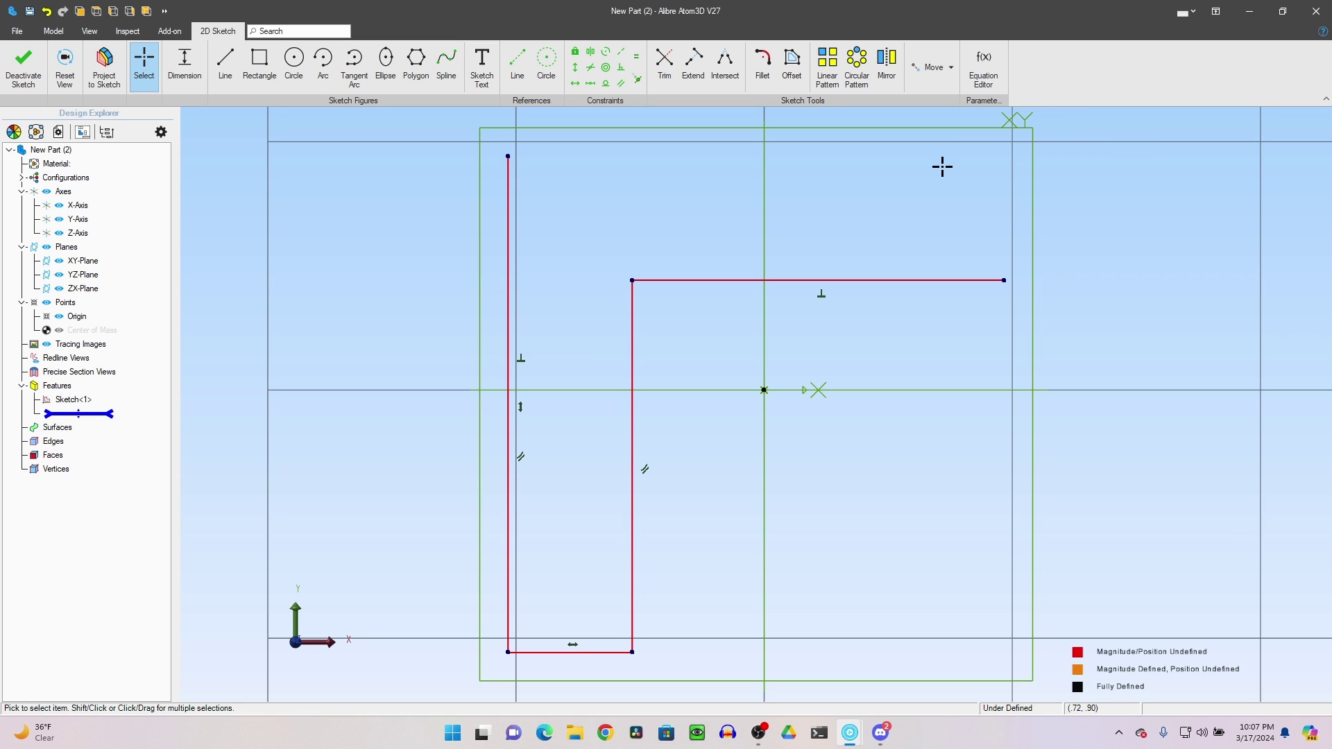
key(ctrl+z)
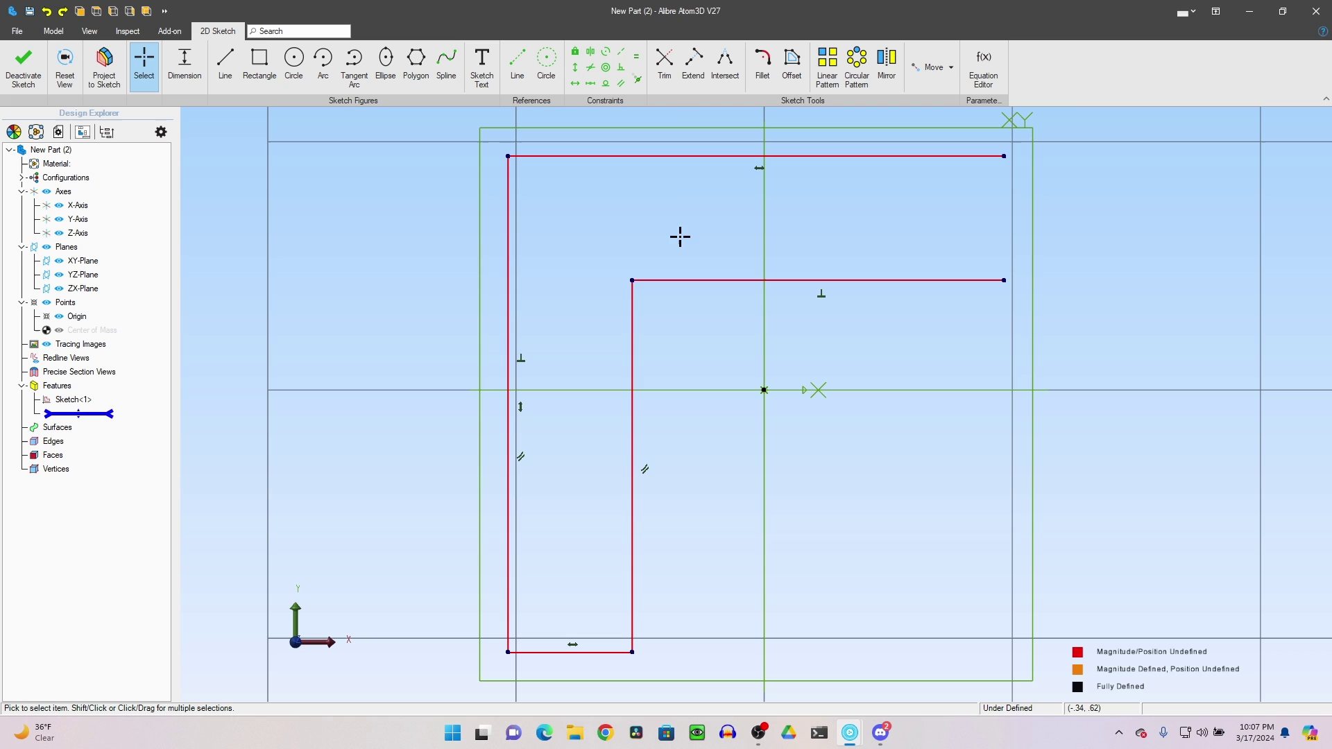
click(506, 261)
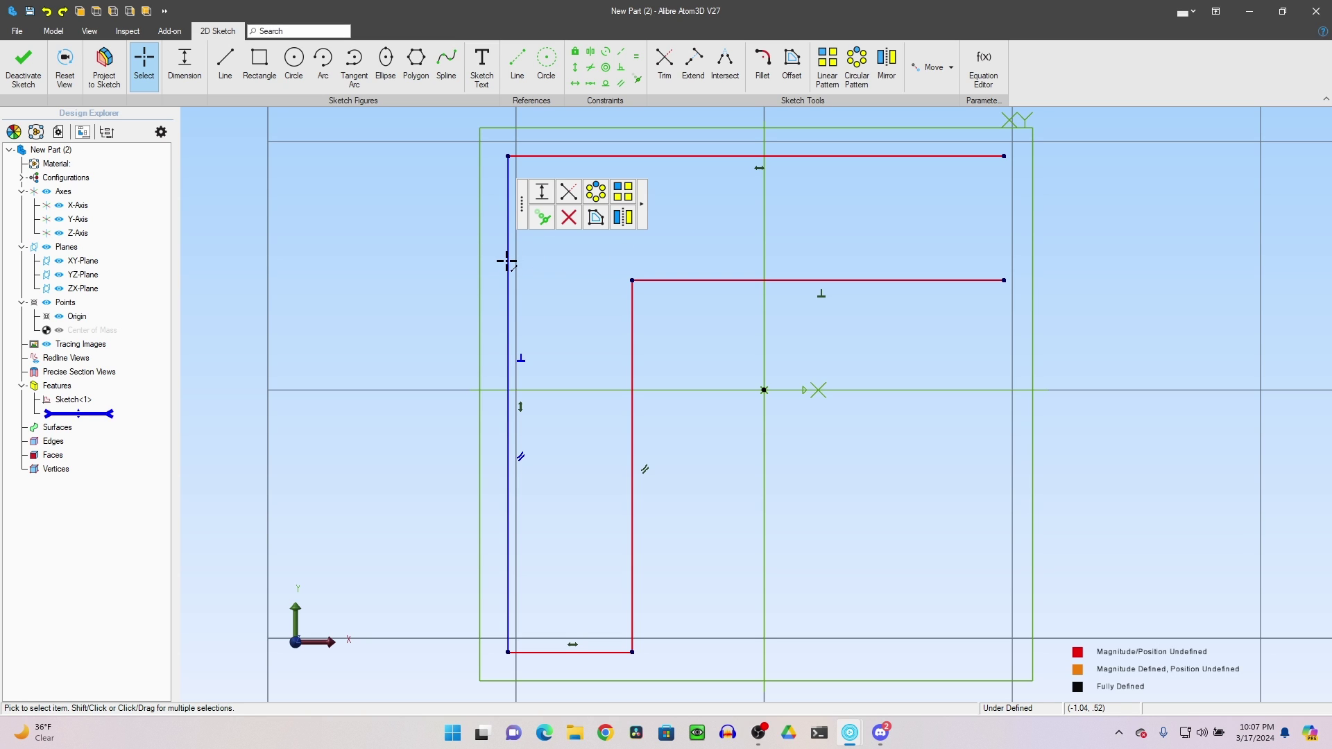
key(Delete)
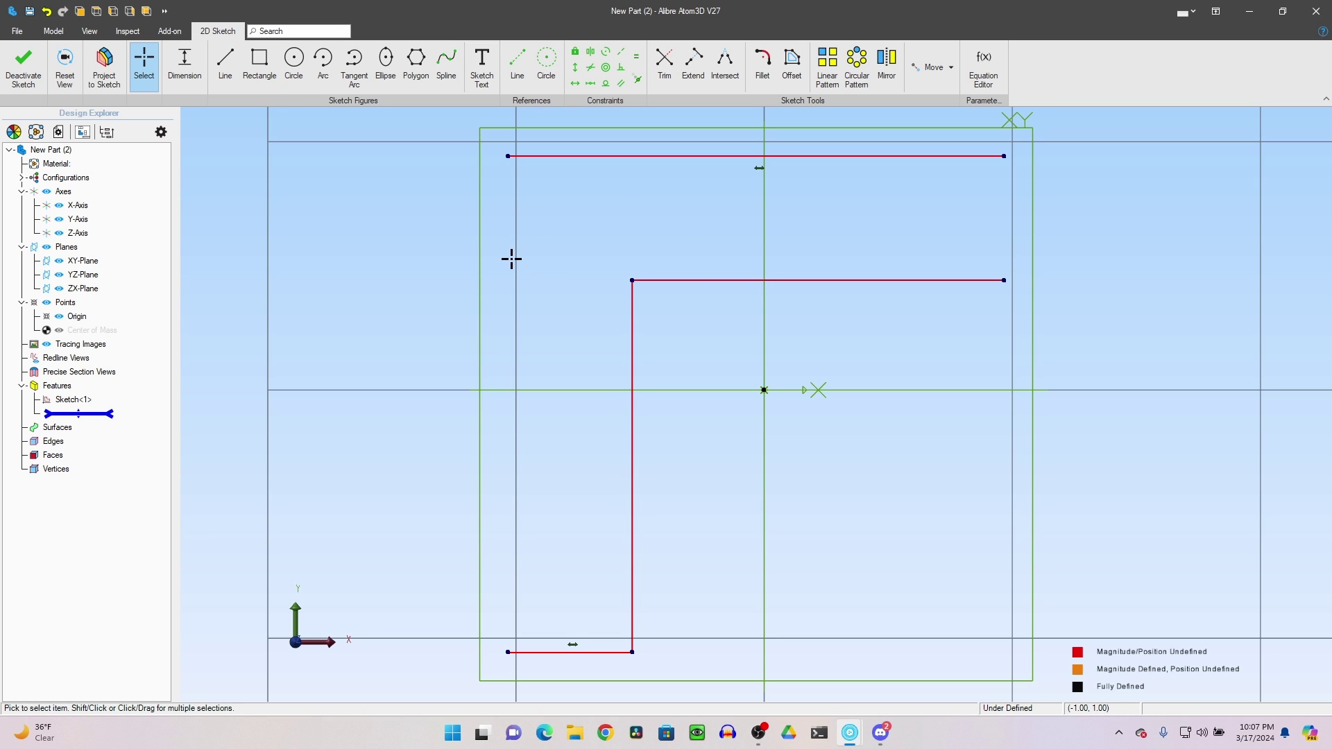
key(ctrl+z)
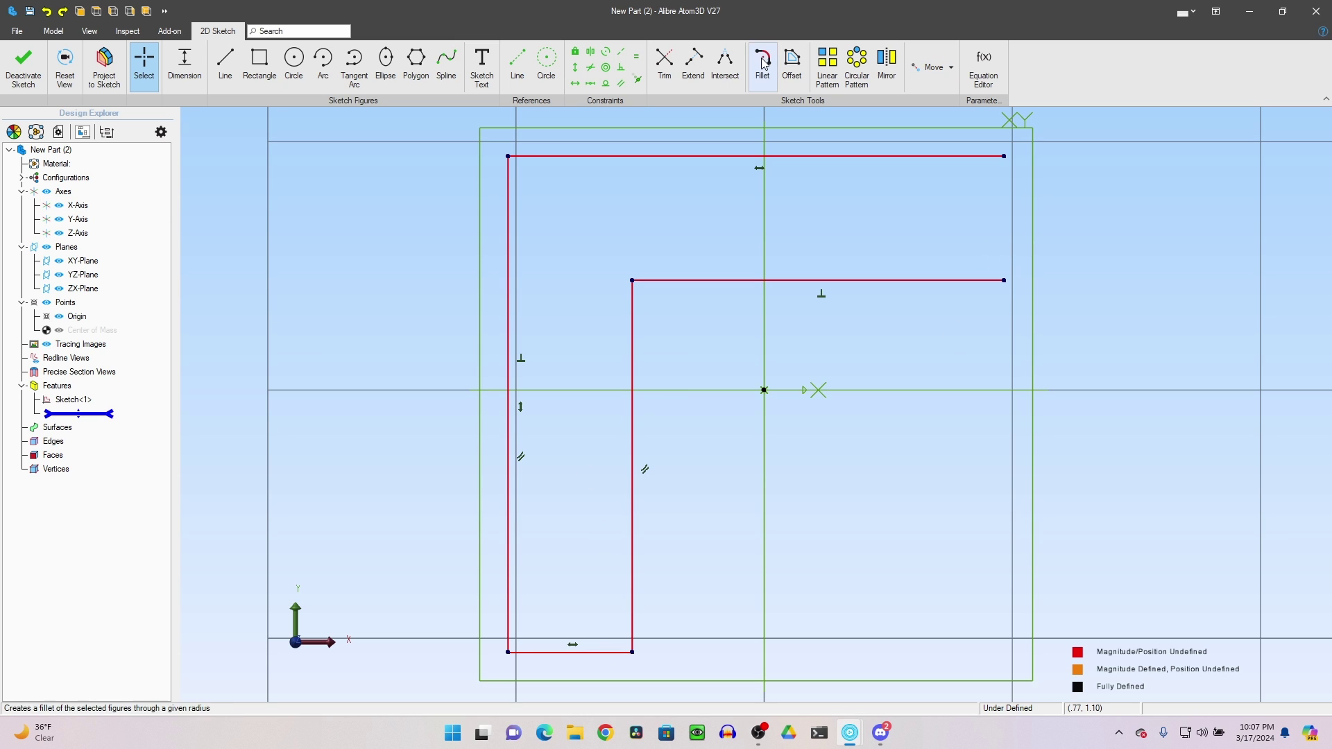
Step: Redraw the short right edge and intersect it with the top and inner horizontal lines
click(225, 61)
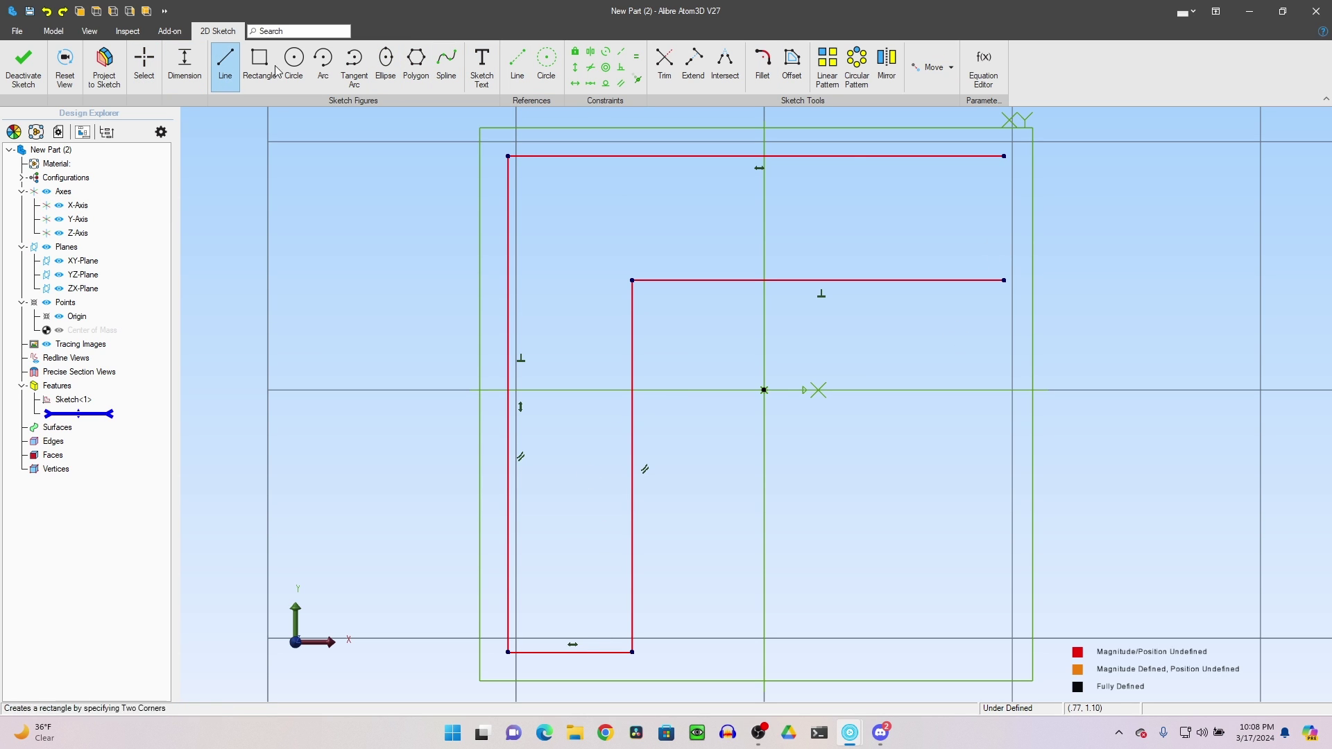
click(1006, 156)
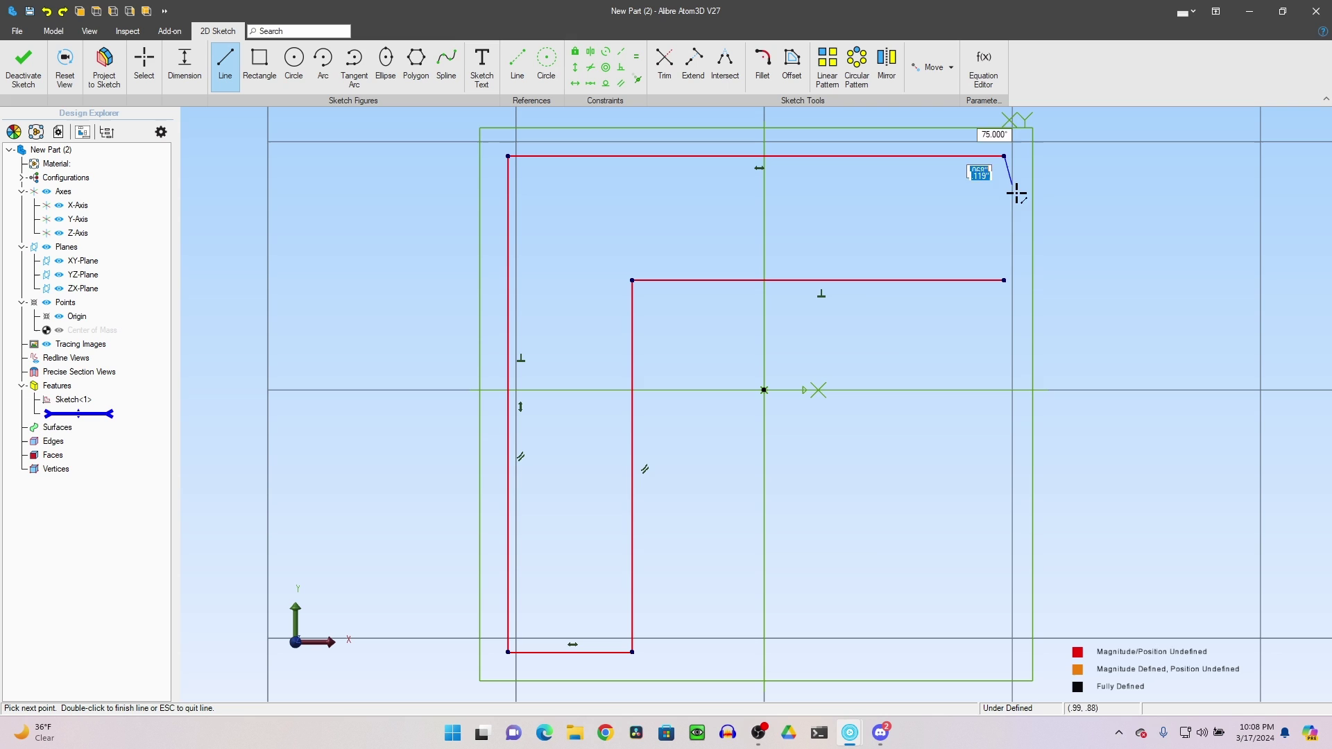
double_click(1006, 280)
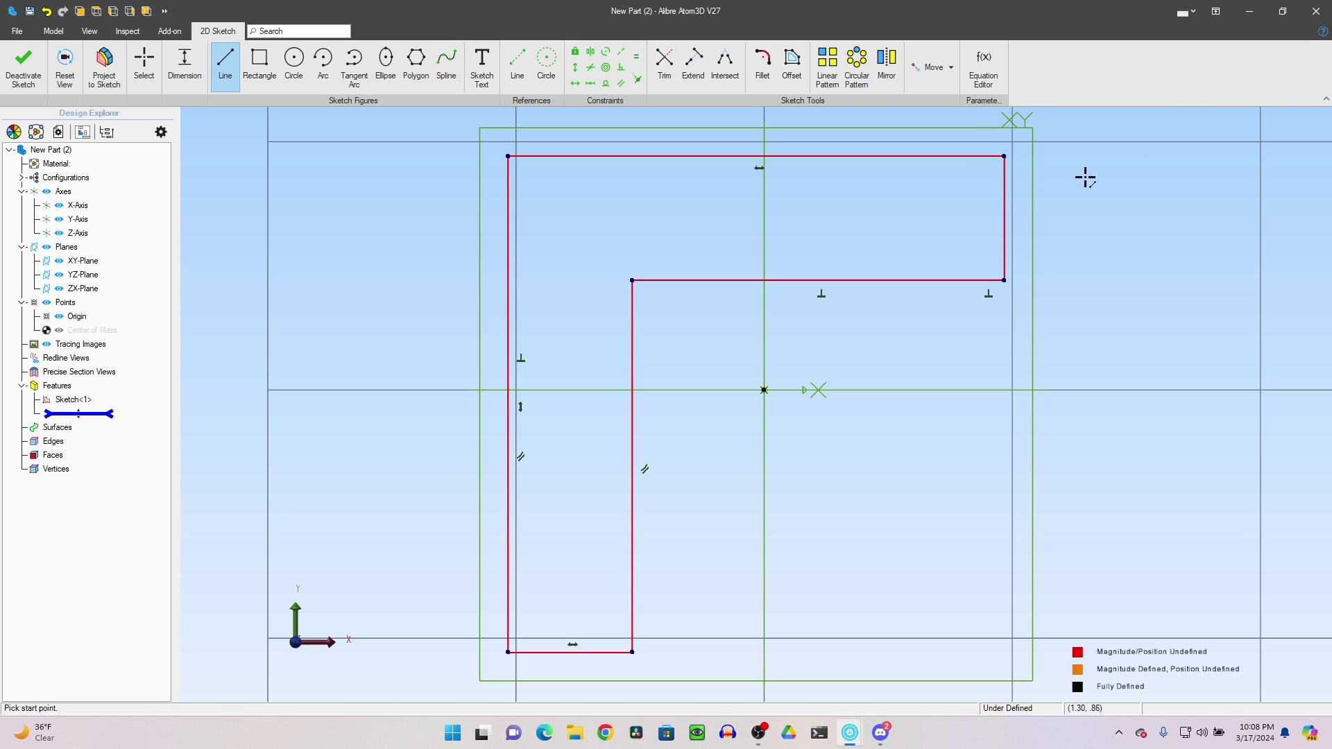
key(Escape)
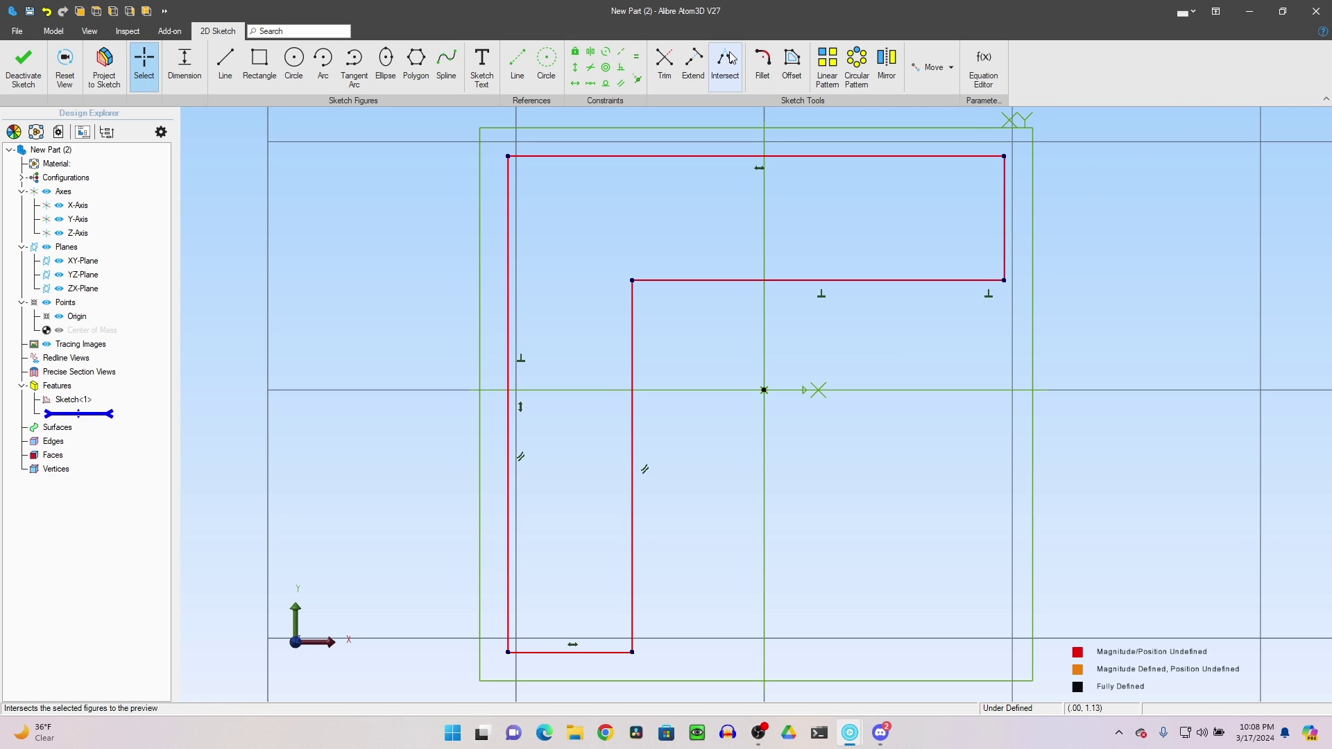
click(725, 61)
click(980, 157)
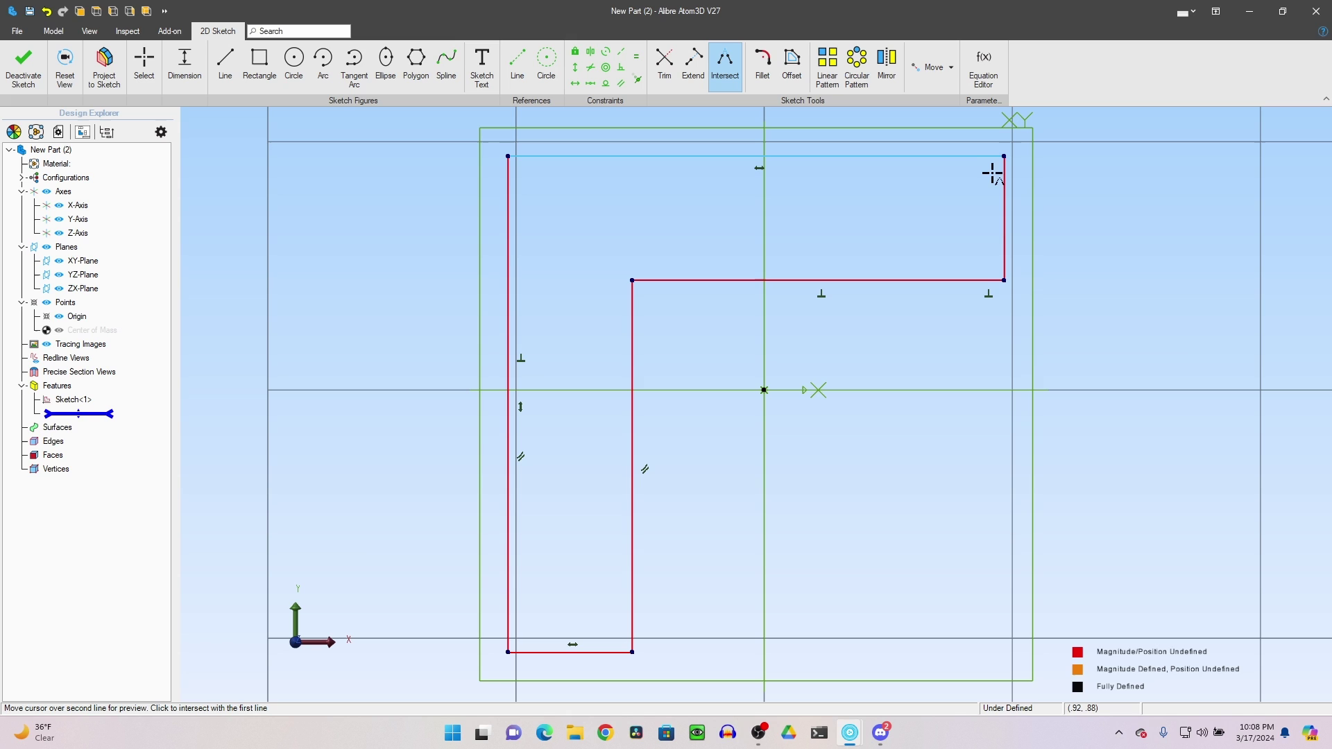
click(1004, 174)
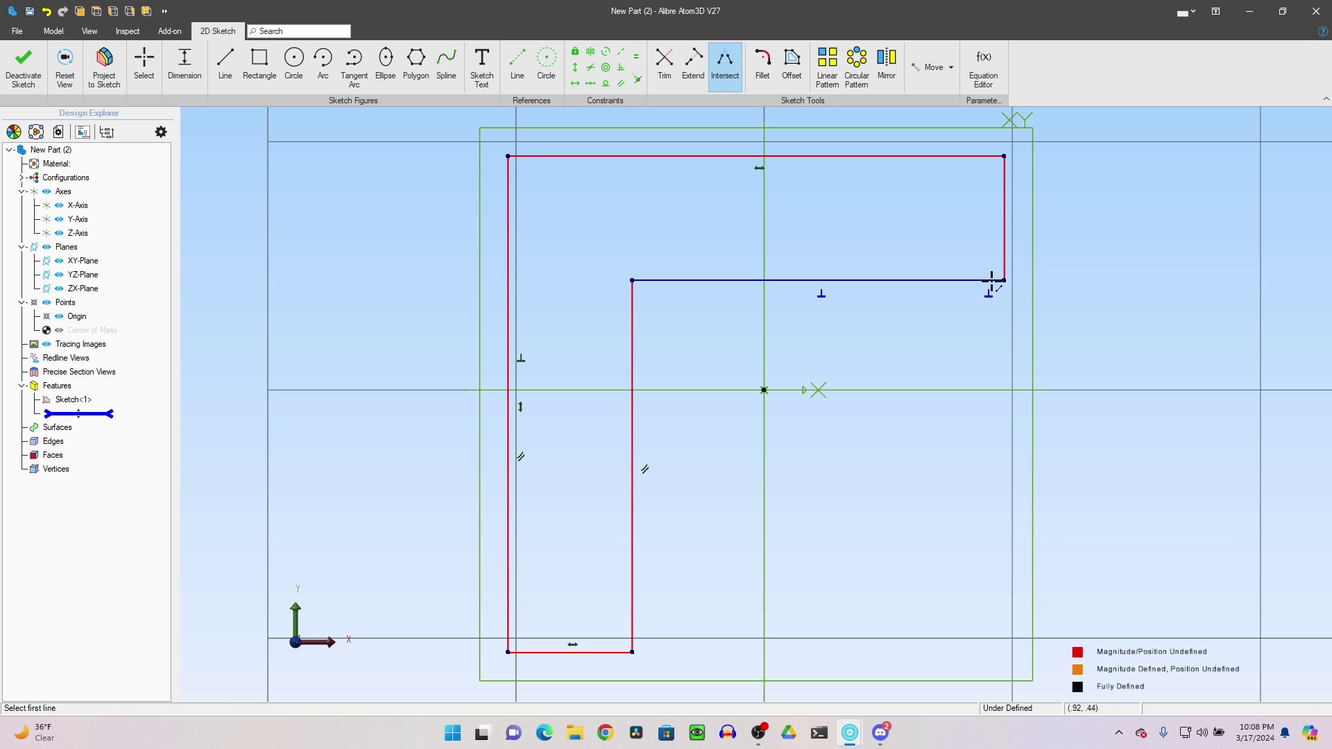
click(992, 281)
Step: Finish joining the inner line to the right edge, then extrude the L profile 2.000 in
click(1004, 267)
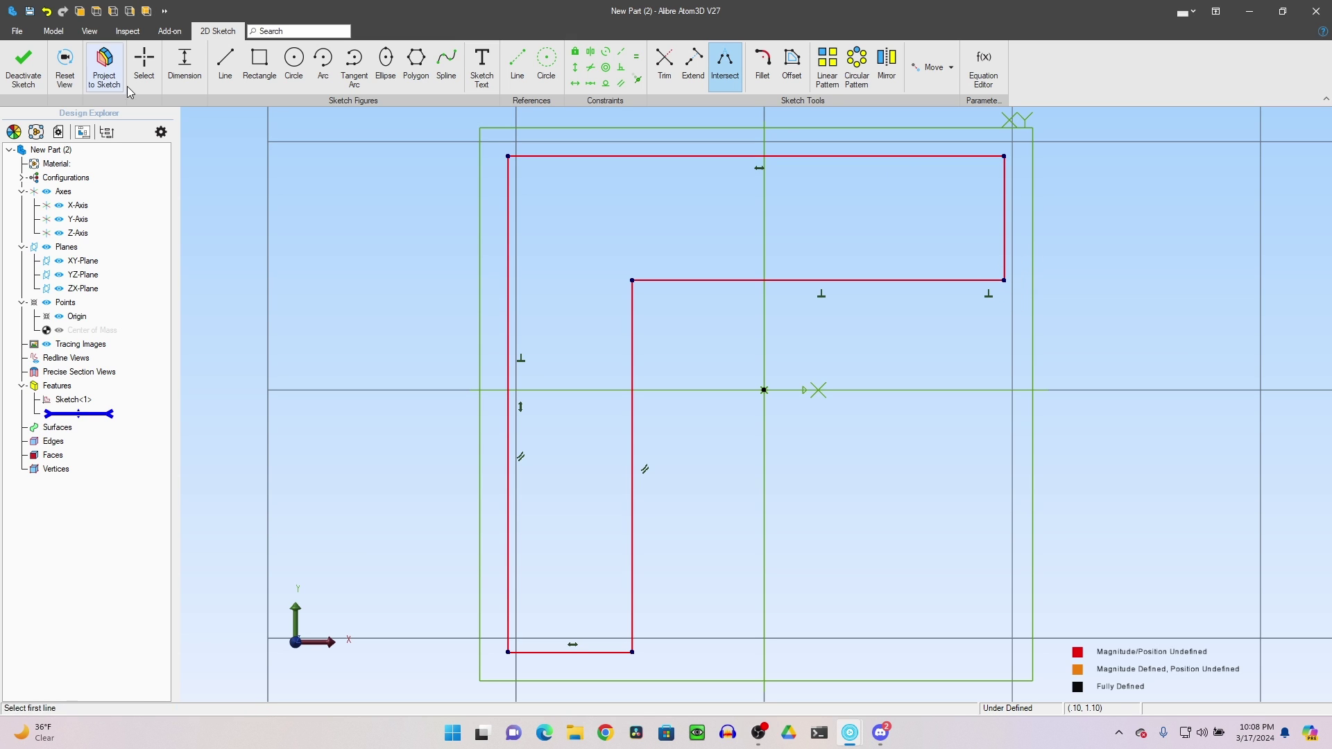
click(23, 66)
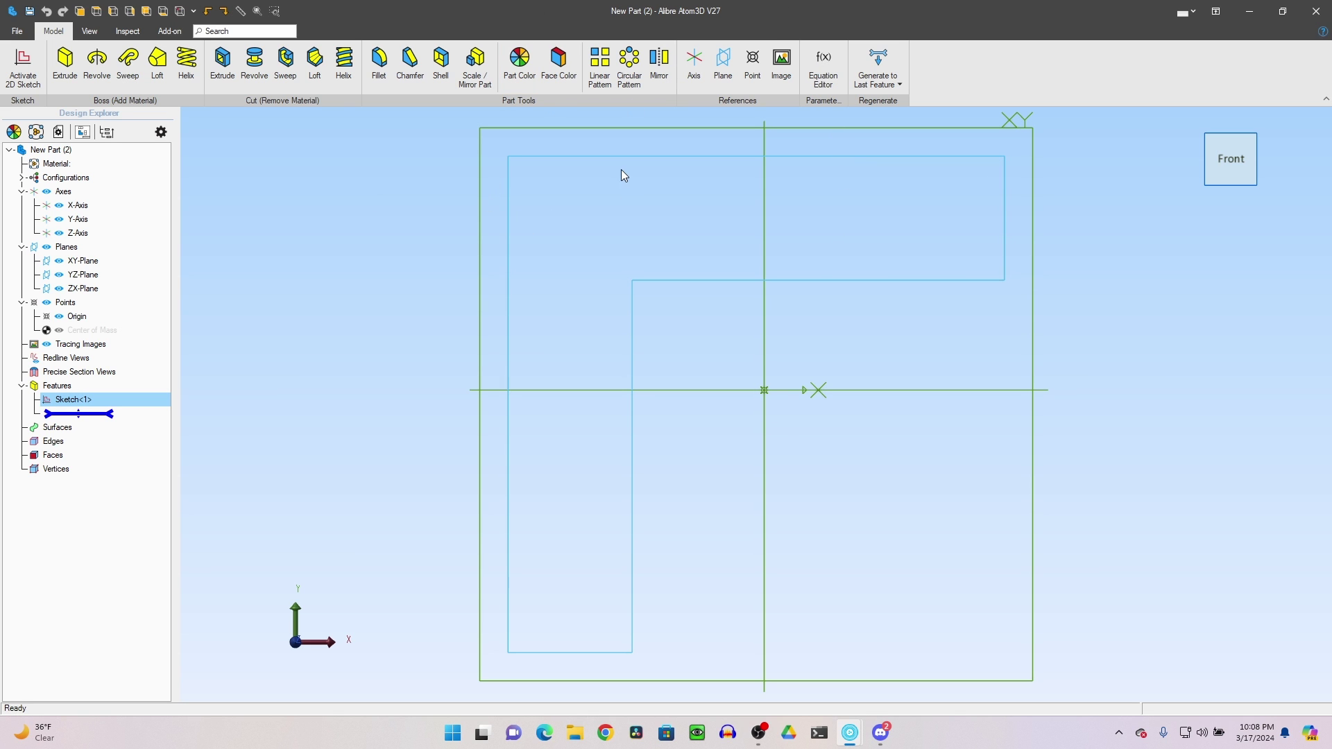
click(63, 66)
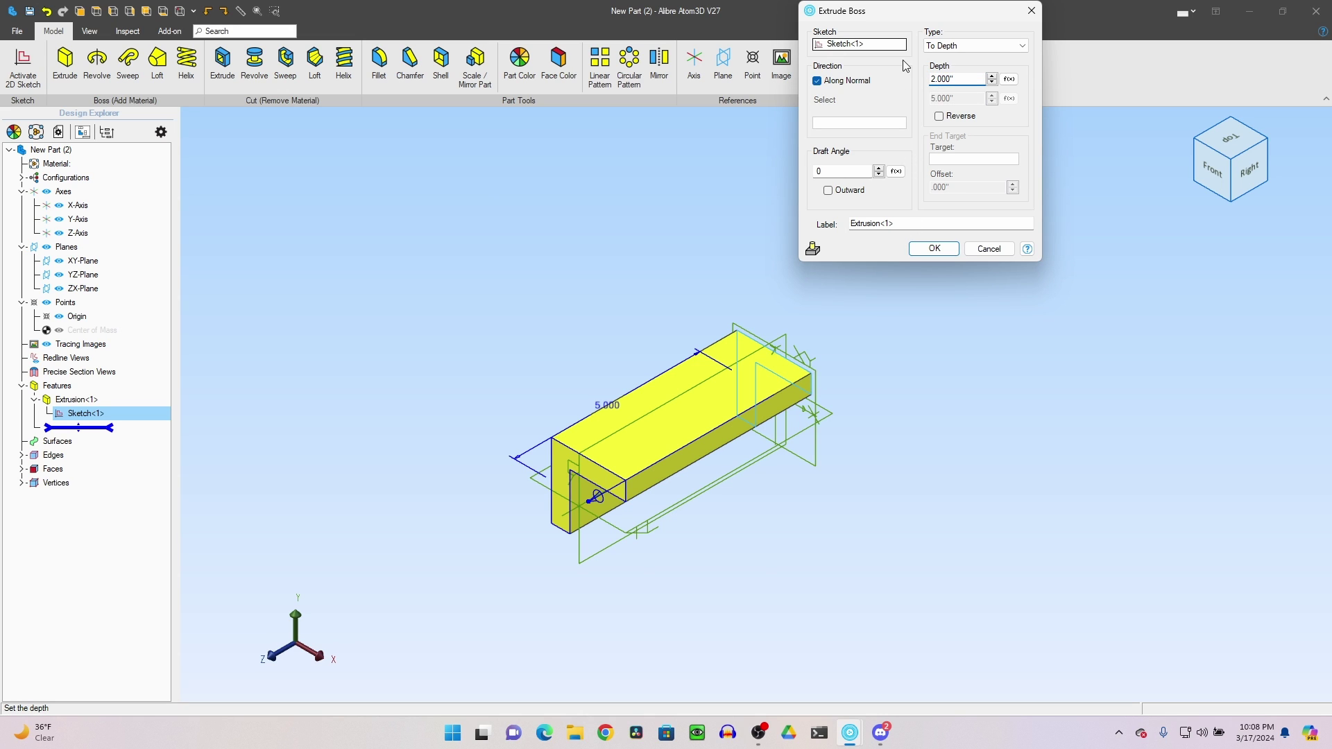
key(Return)
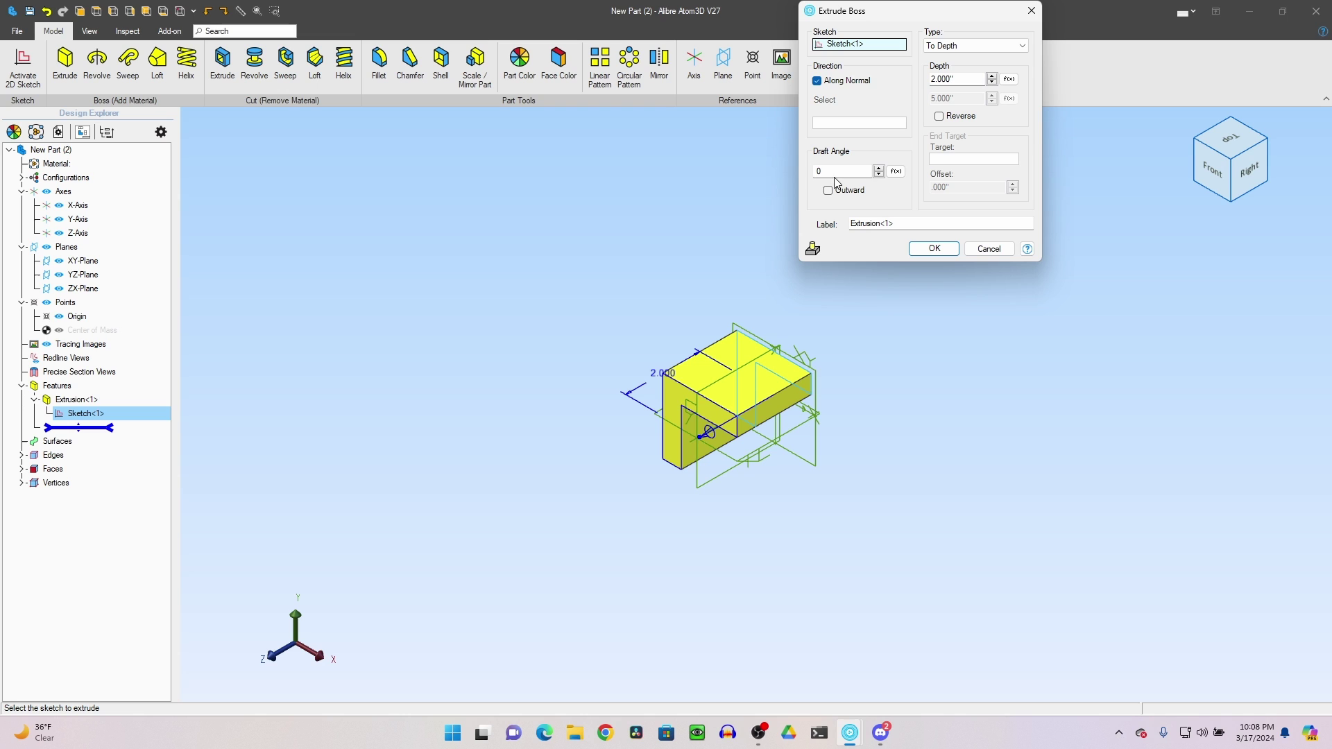
click(935, 249)
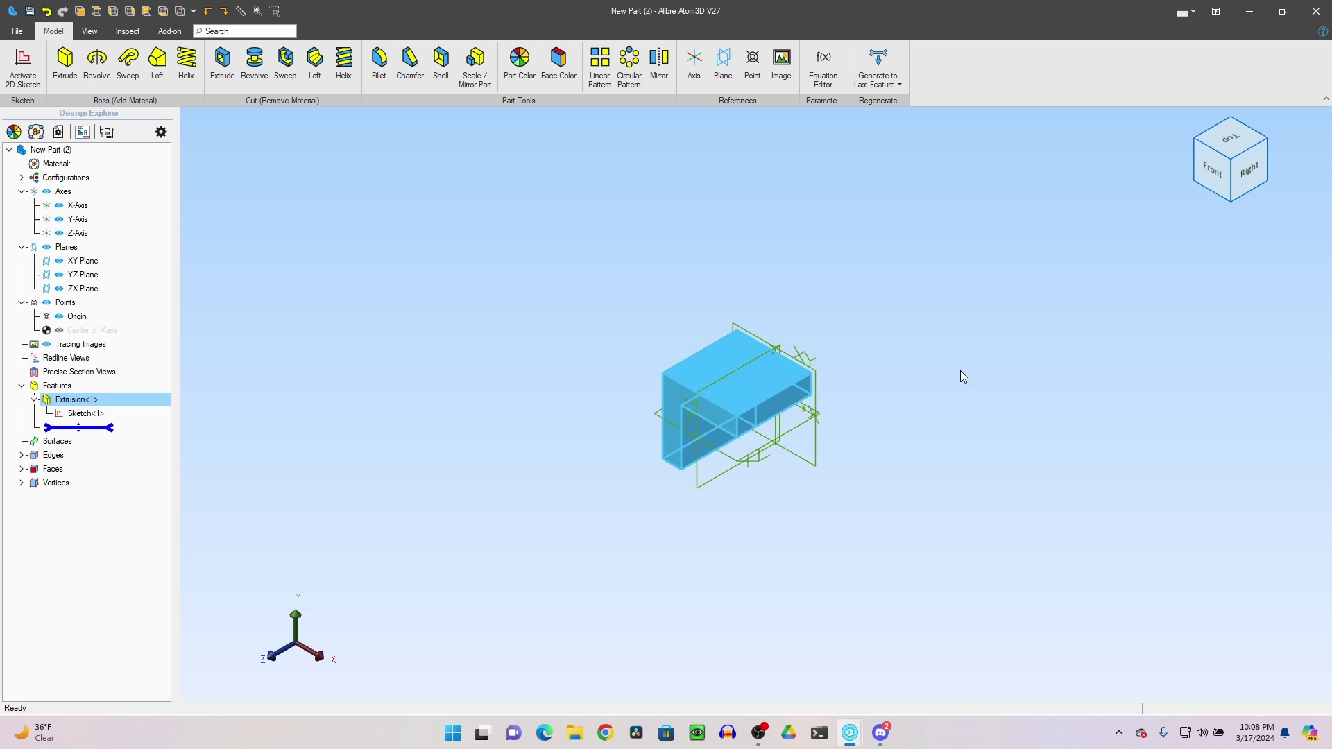
Step: In Top view, sketch on the top face and project its four edges into the sketch
click(1233, 143)
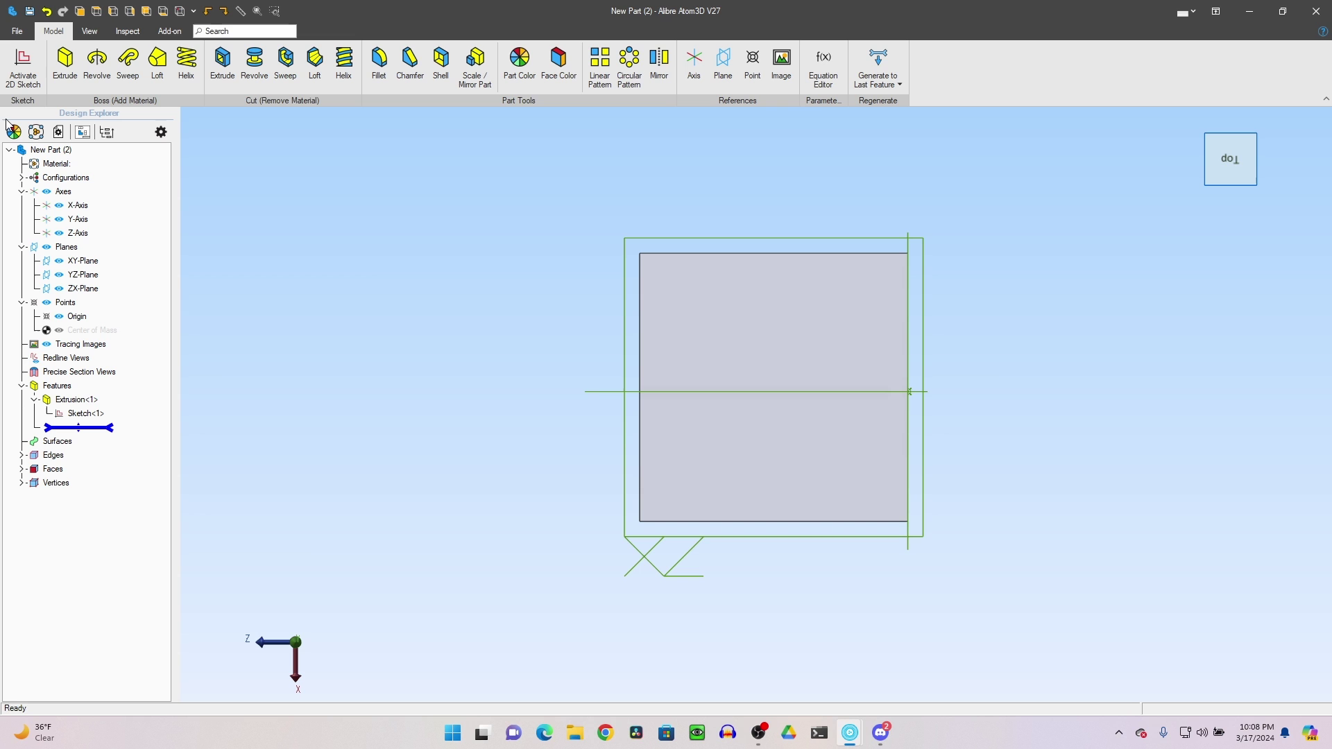
click(24, 70)
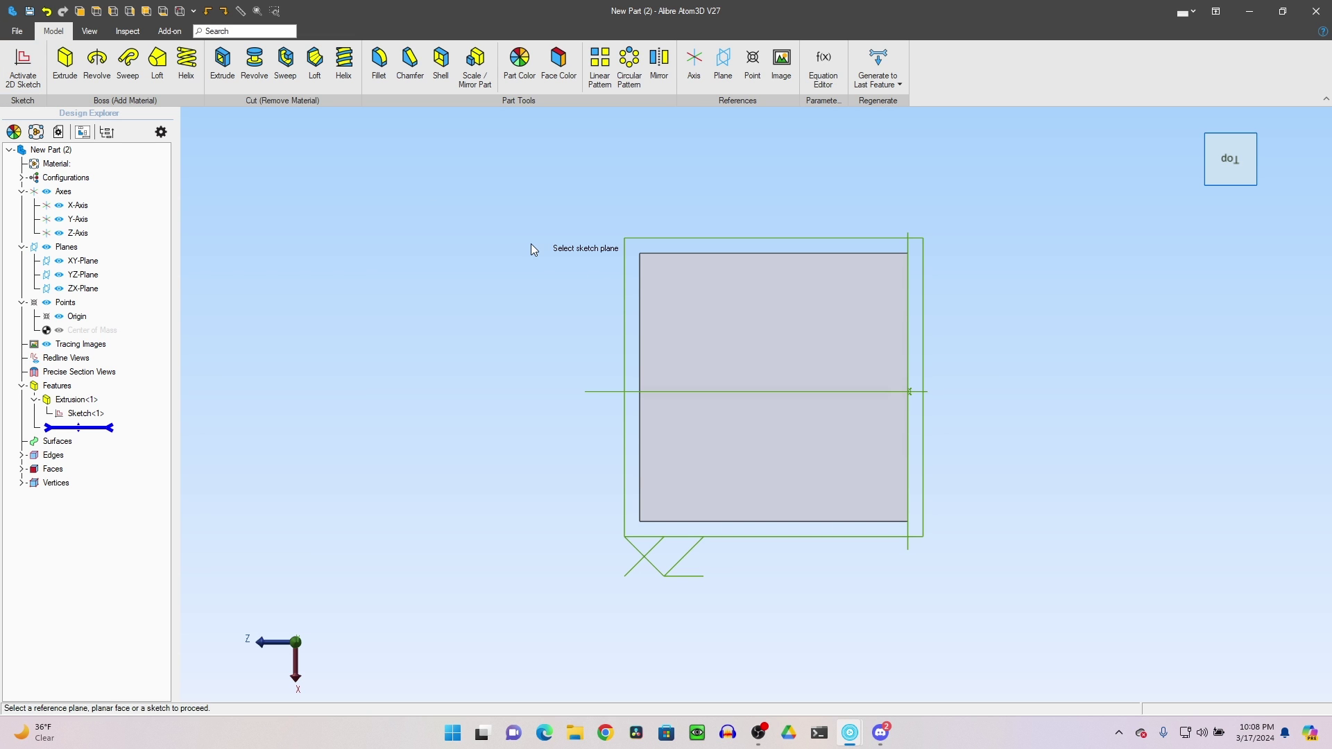
click(654, 291)
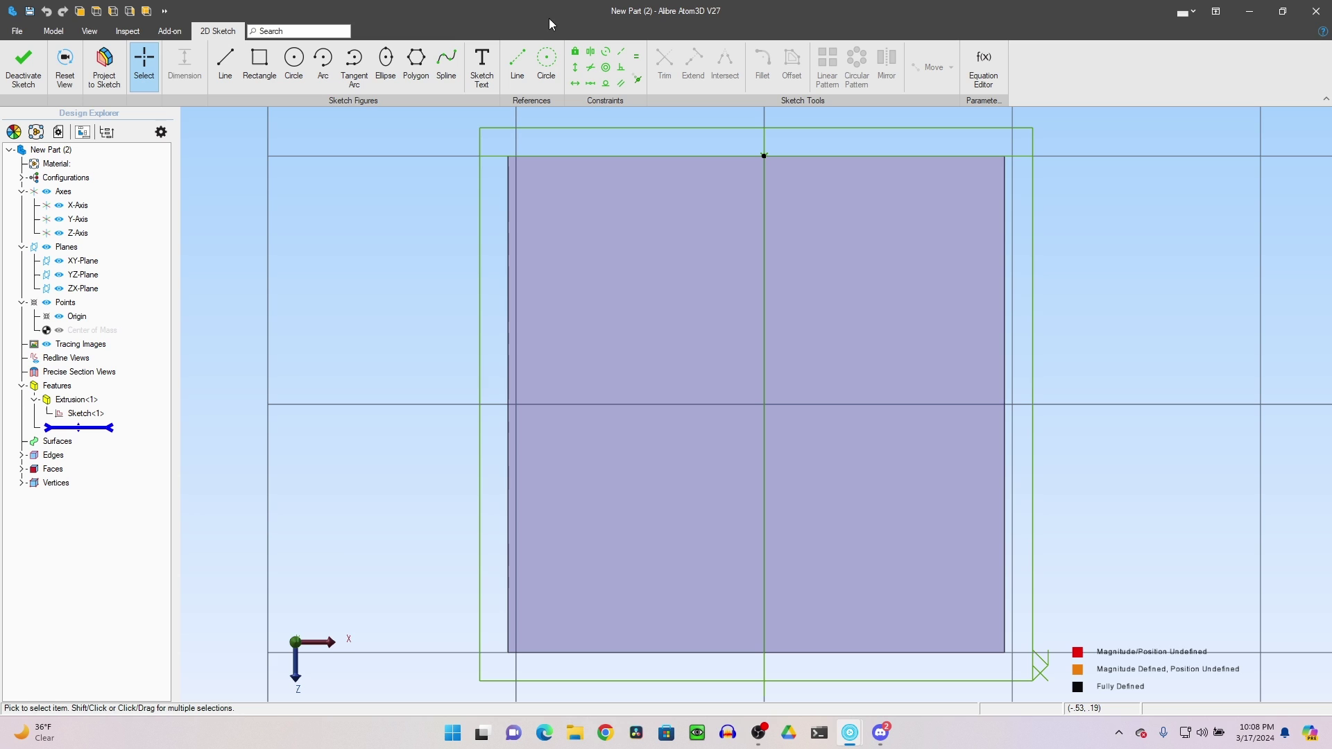
click(105, 66)
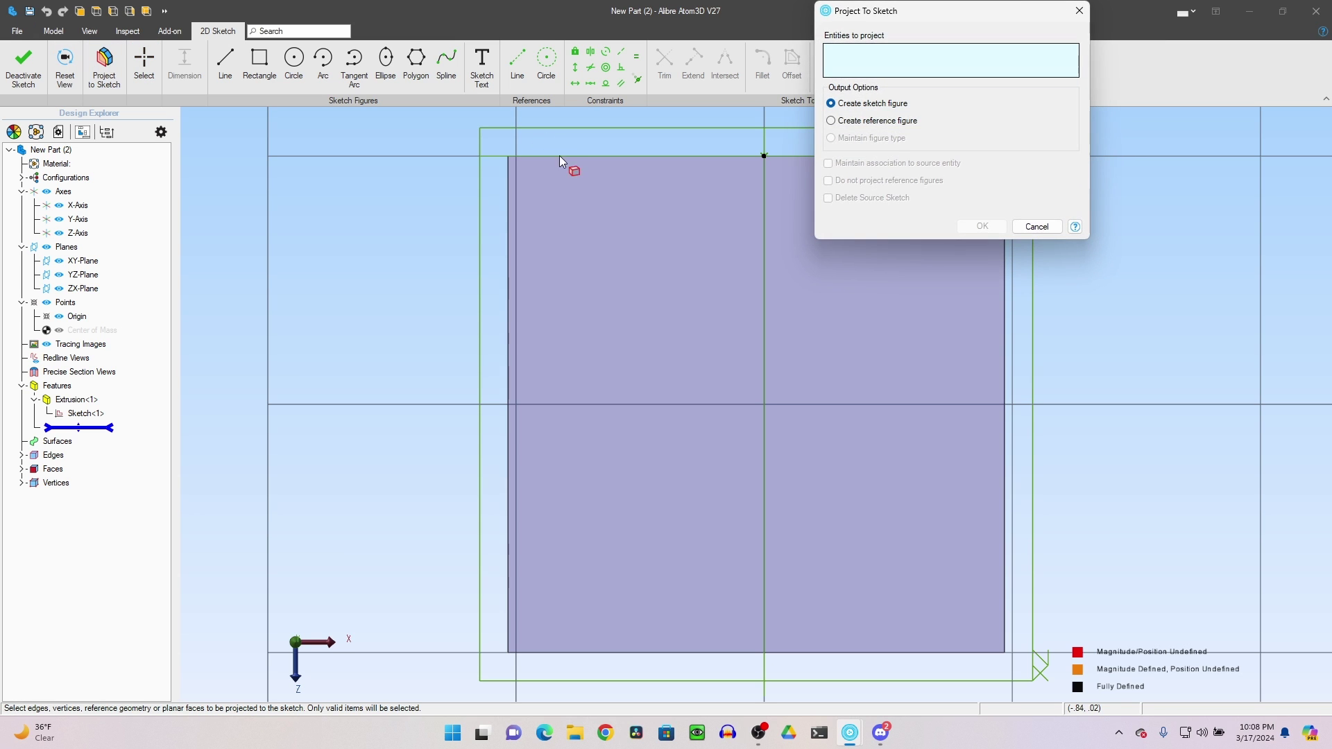
click(644, 156)
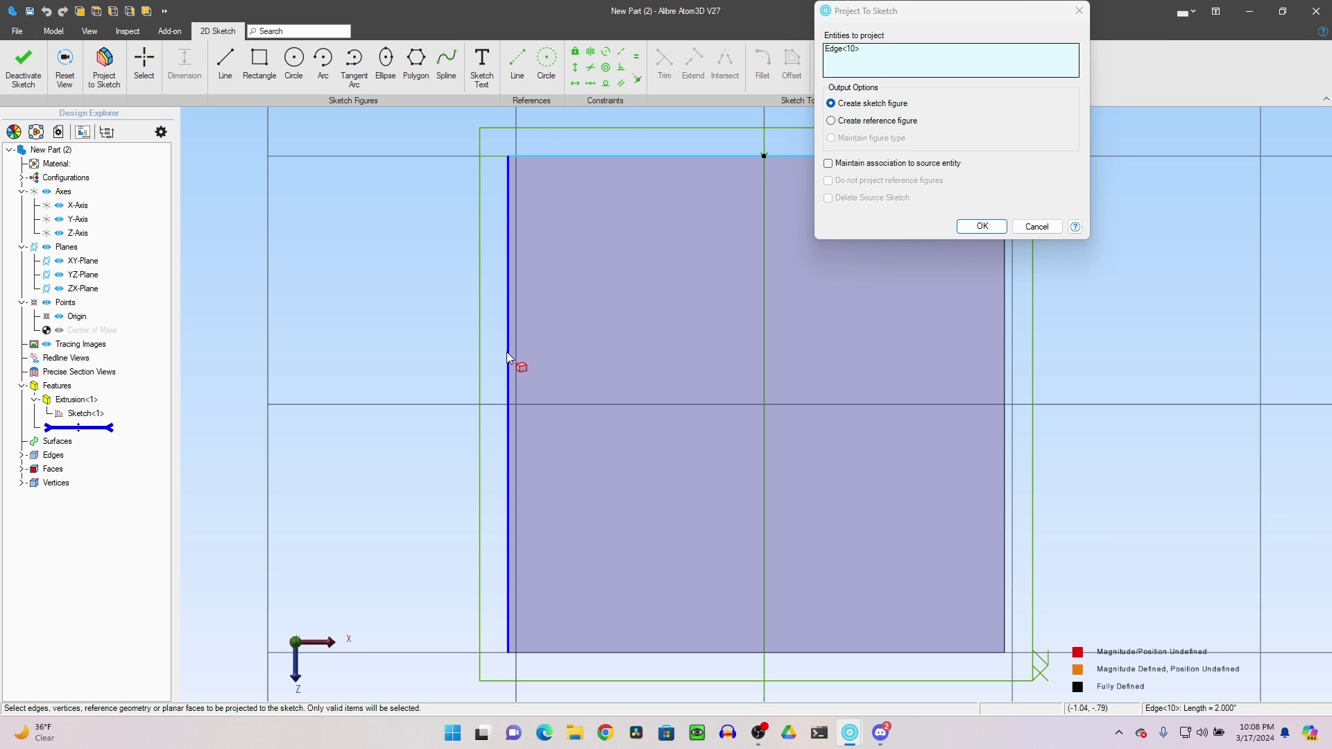
click(732, 652)
click(1003, 535)
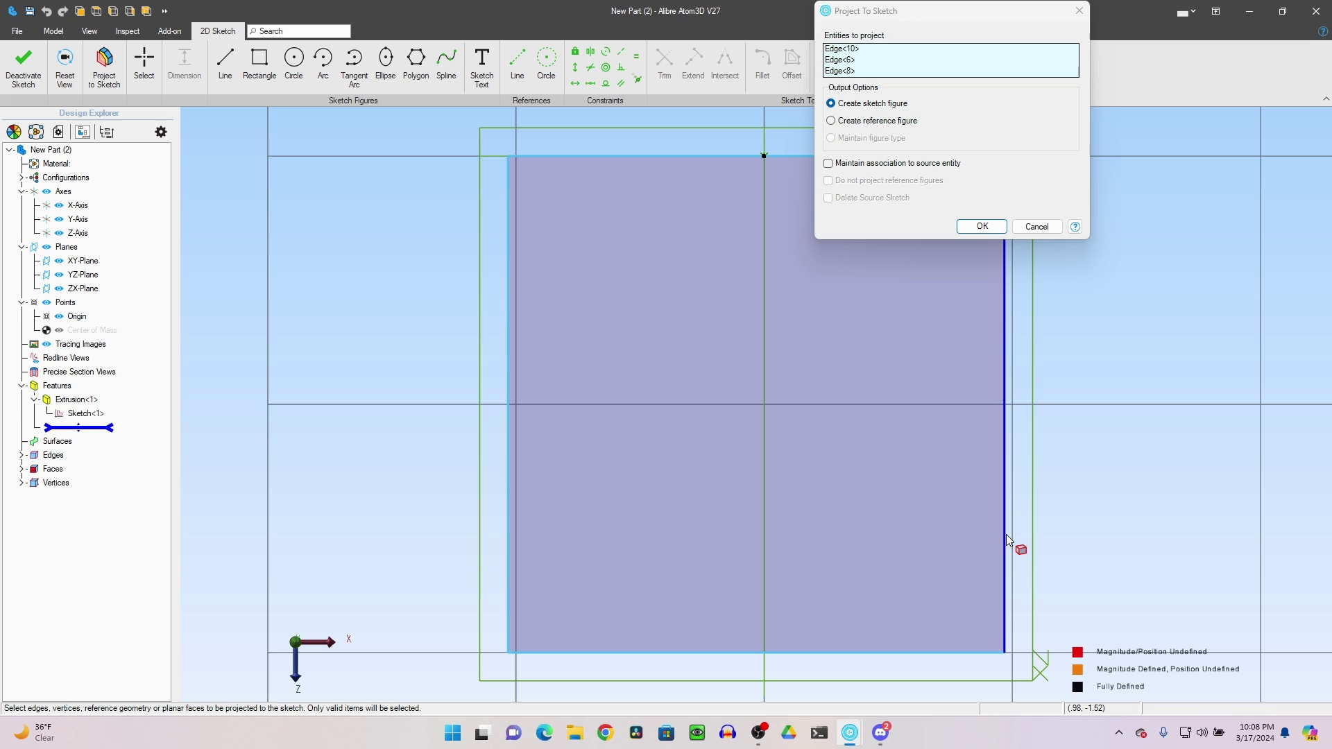
click(1006, 533)
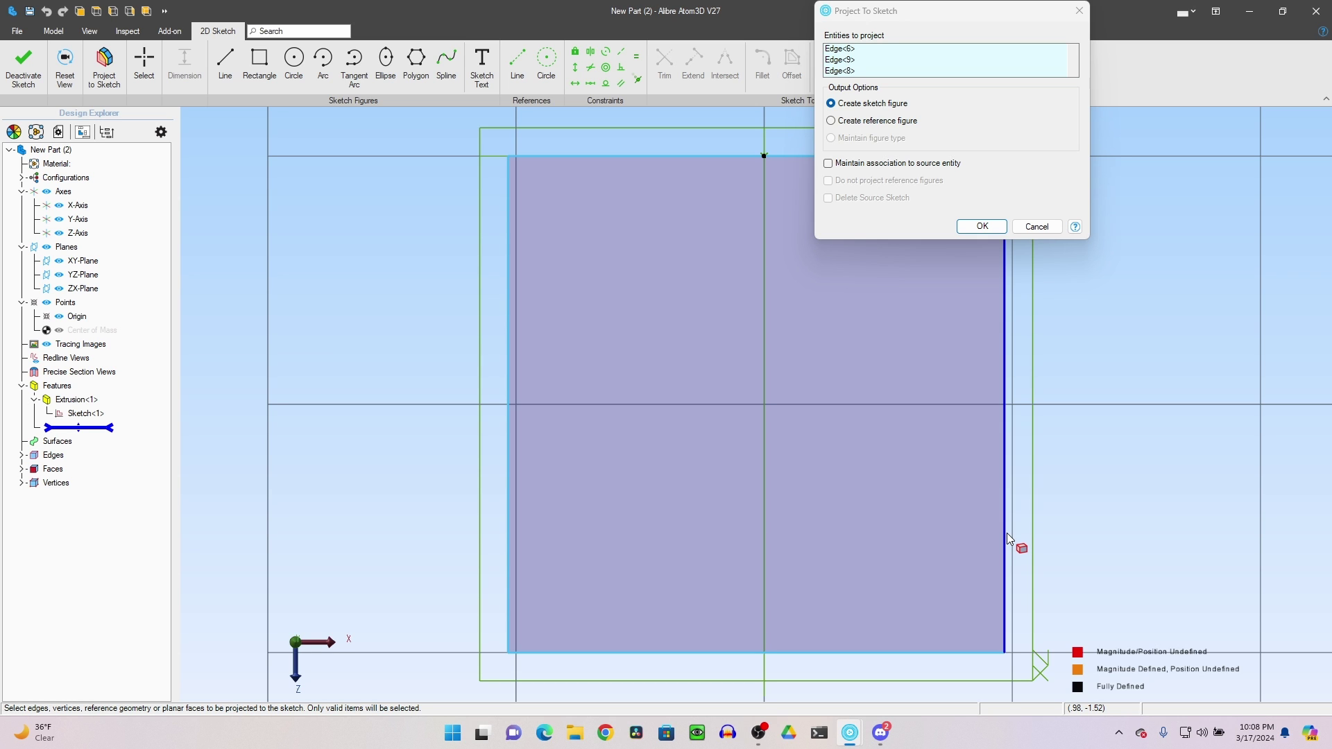
click(980, 227)
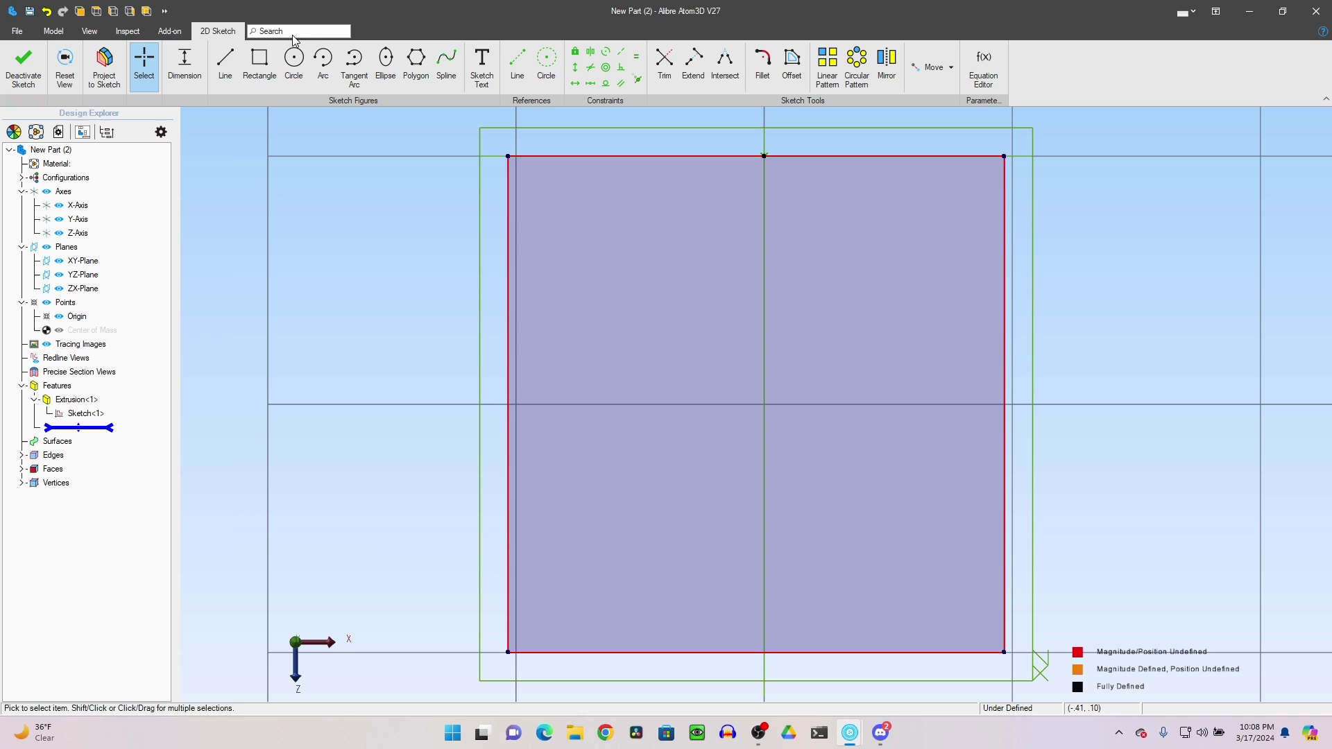
Step: Draw both corner-to-corner diagonals and place a ⌀.620 circle at their crossing
click(294, 61)
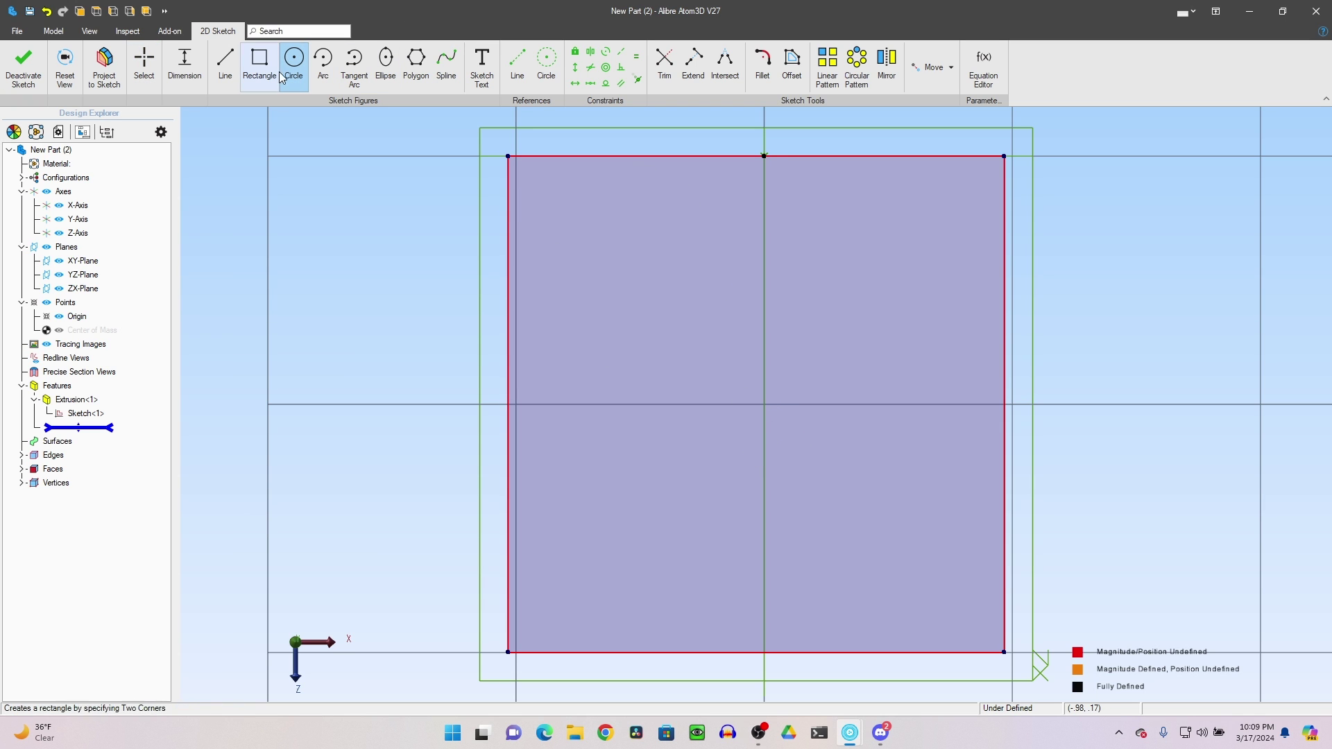
click(229, 62)
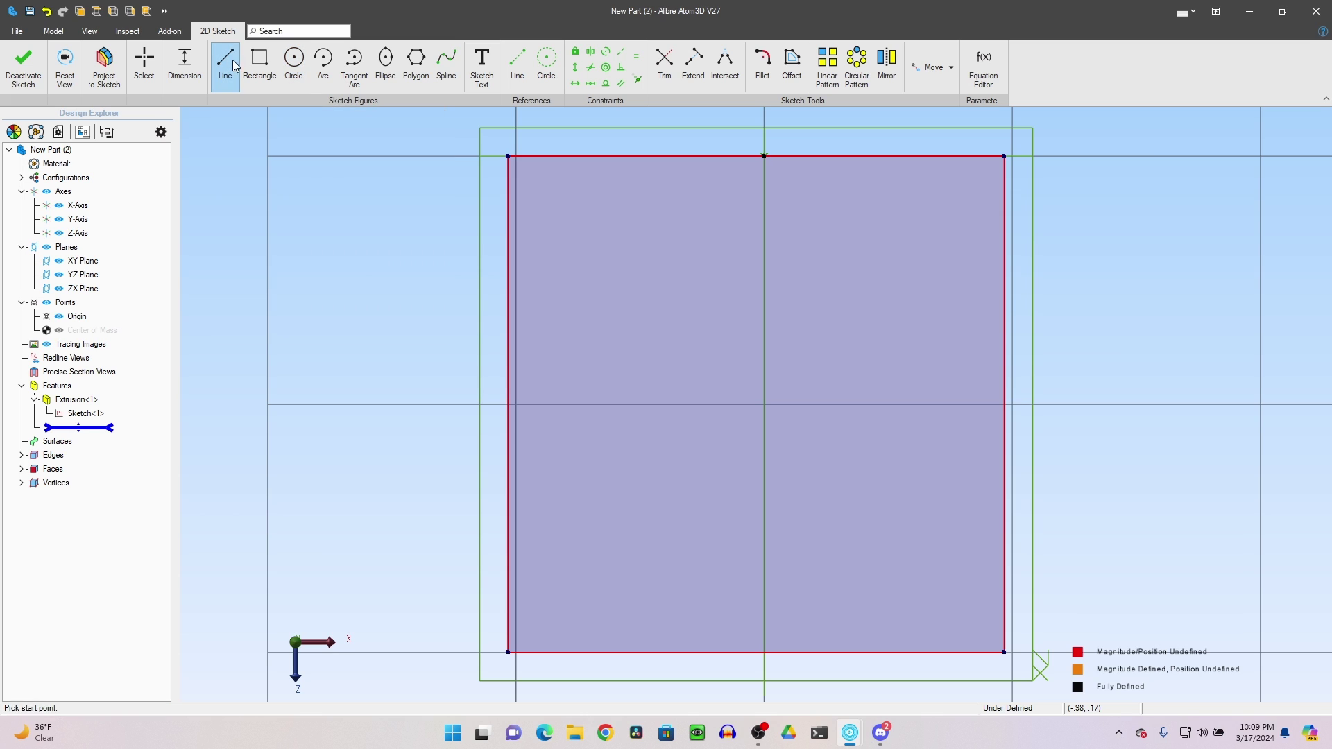
click(509, 156)
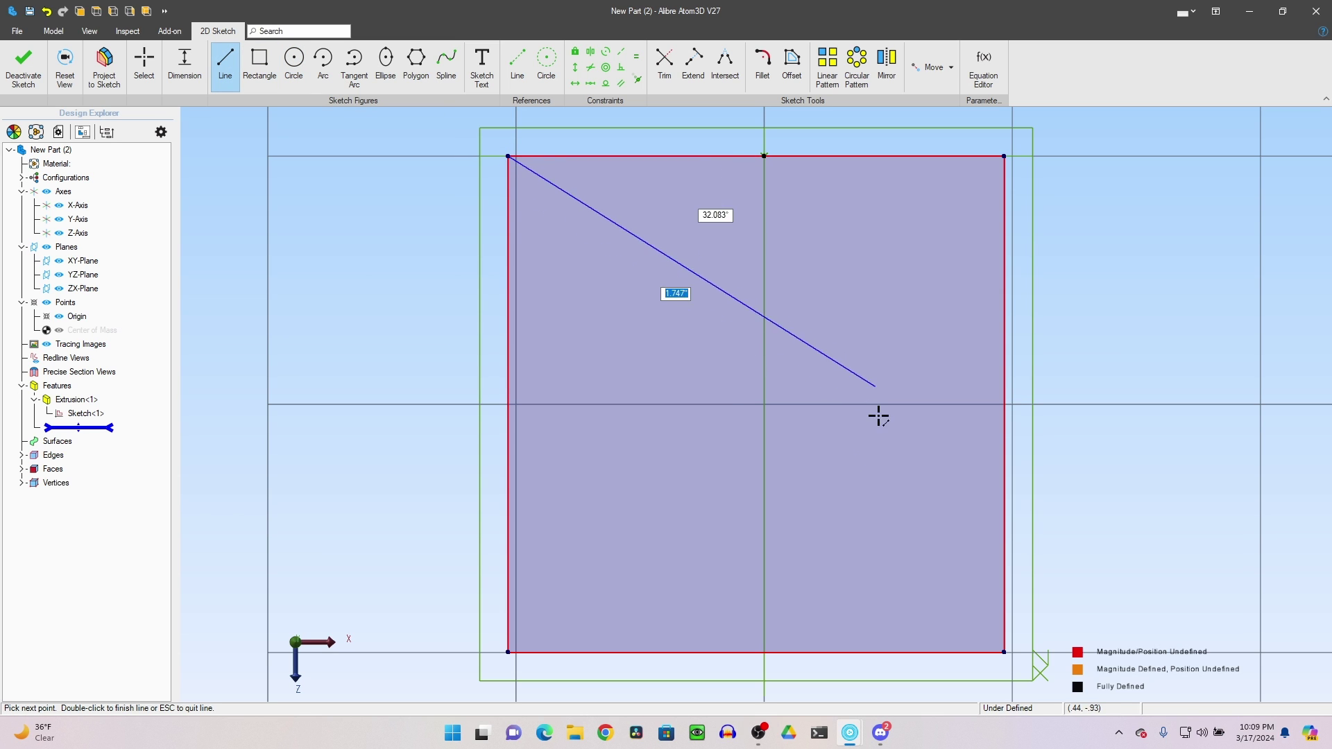
double_click(1004, 652)
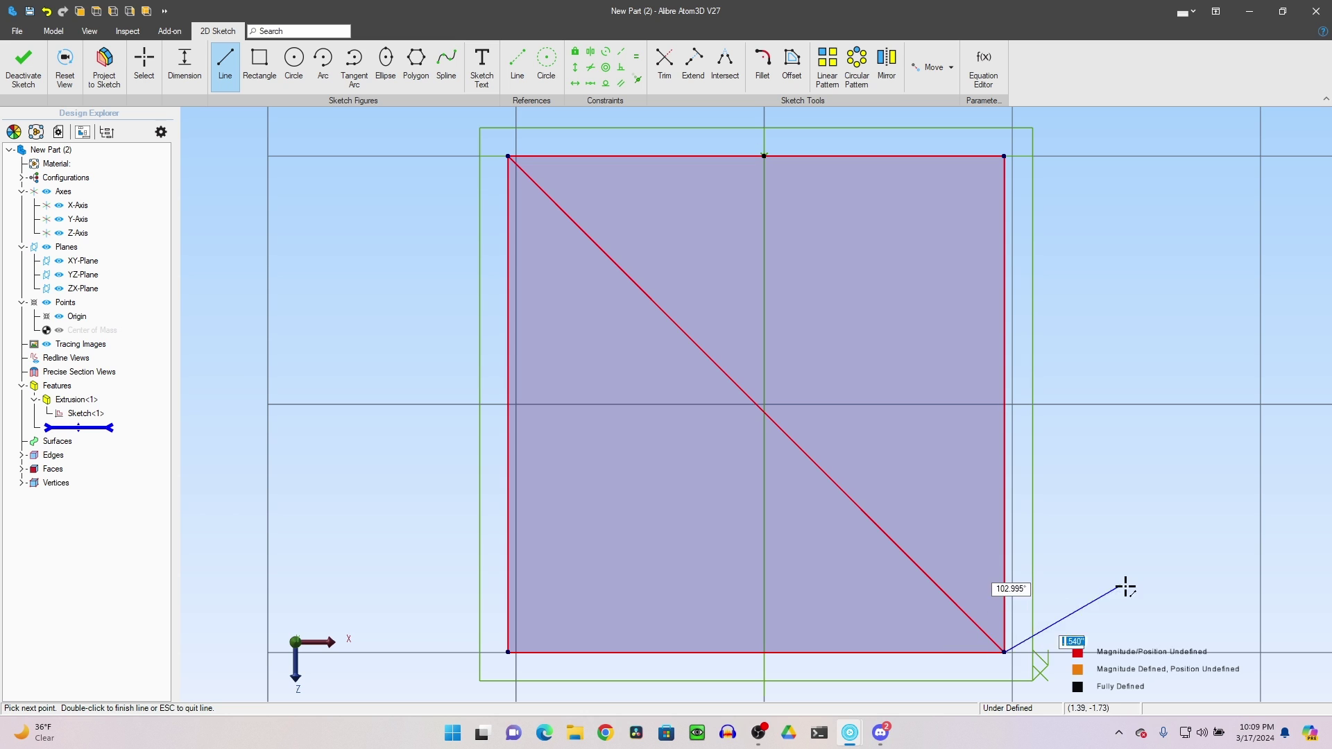
click(1004, 156)
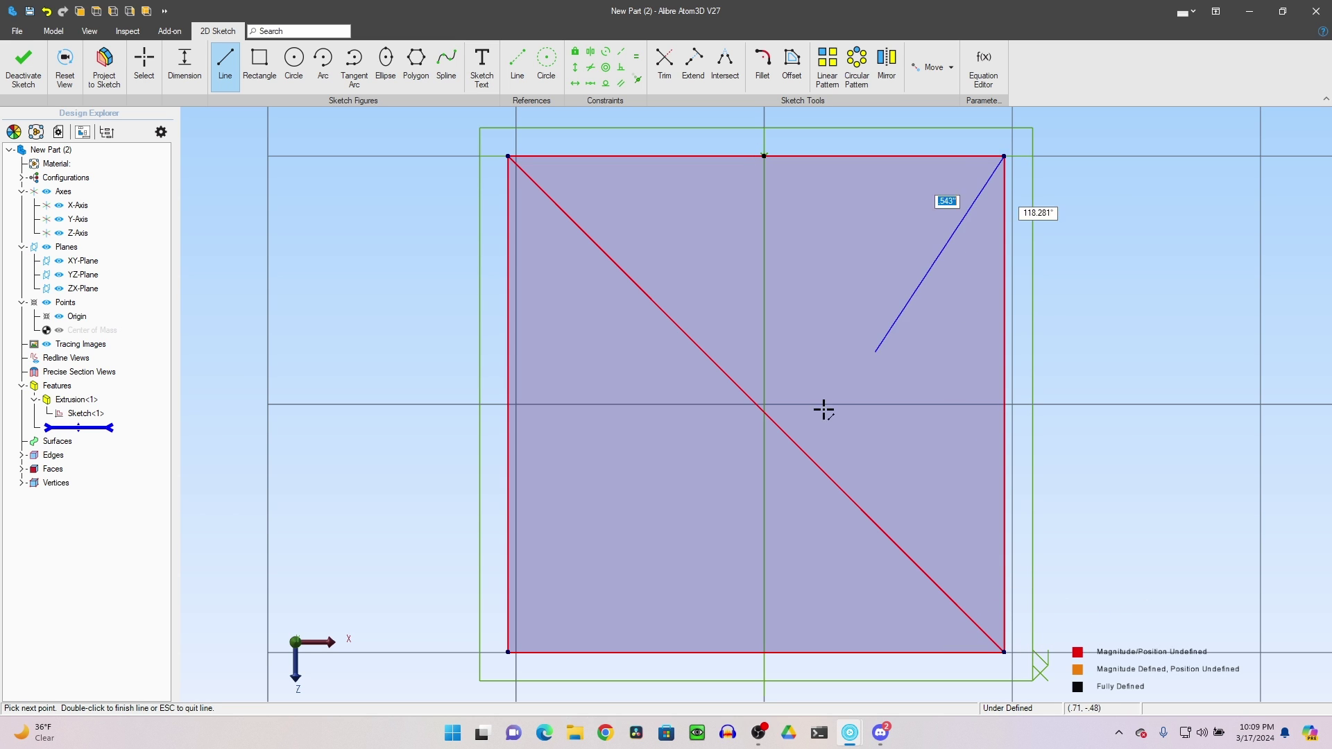
double_click(507, 653)
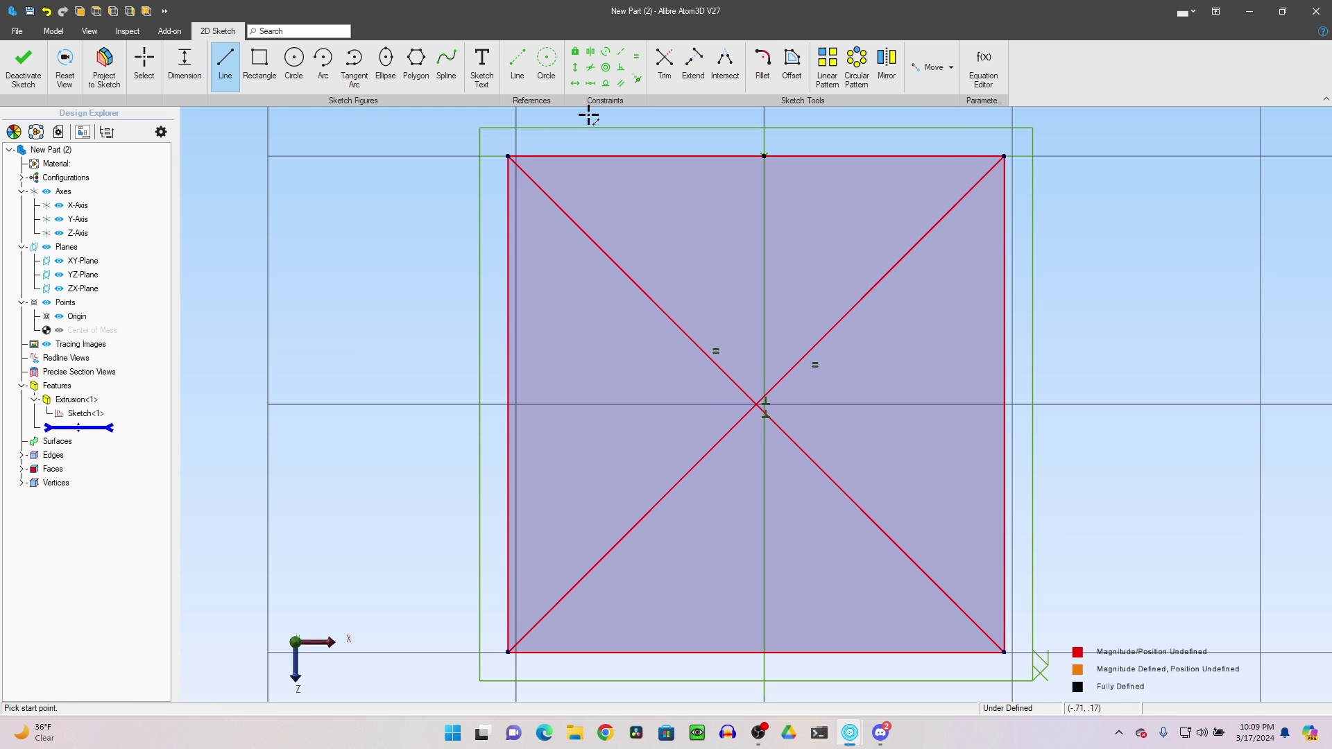
click(290, 63)
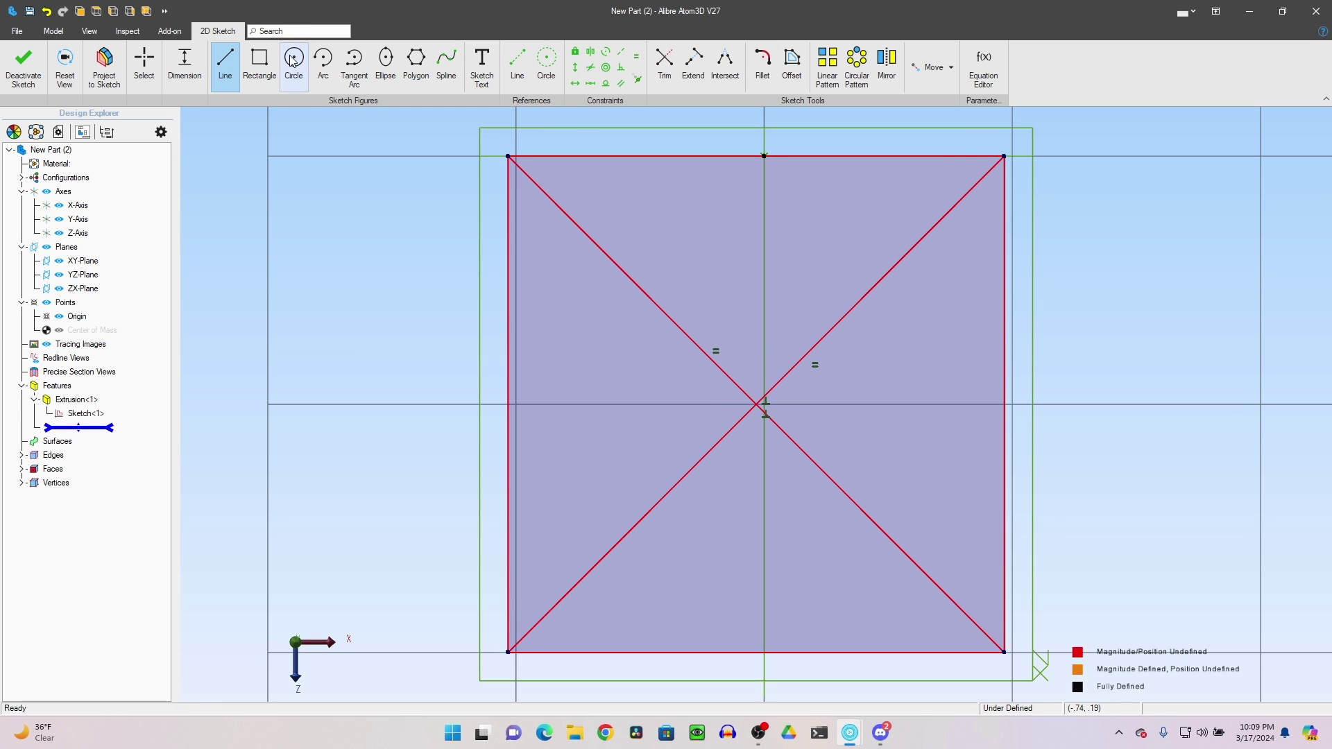
click(758, 405)
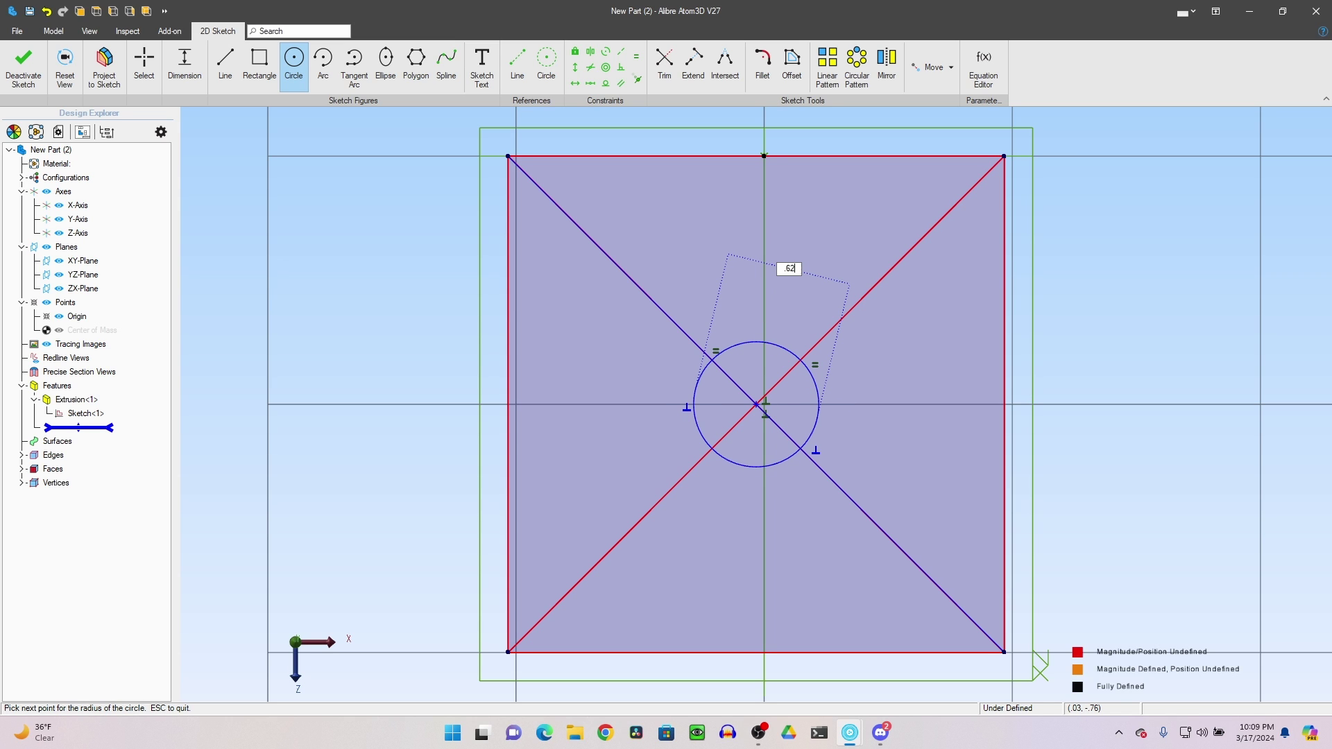
key(Escape)
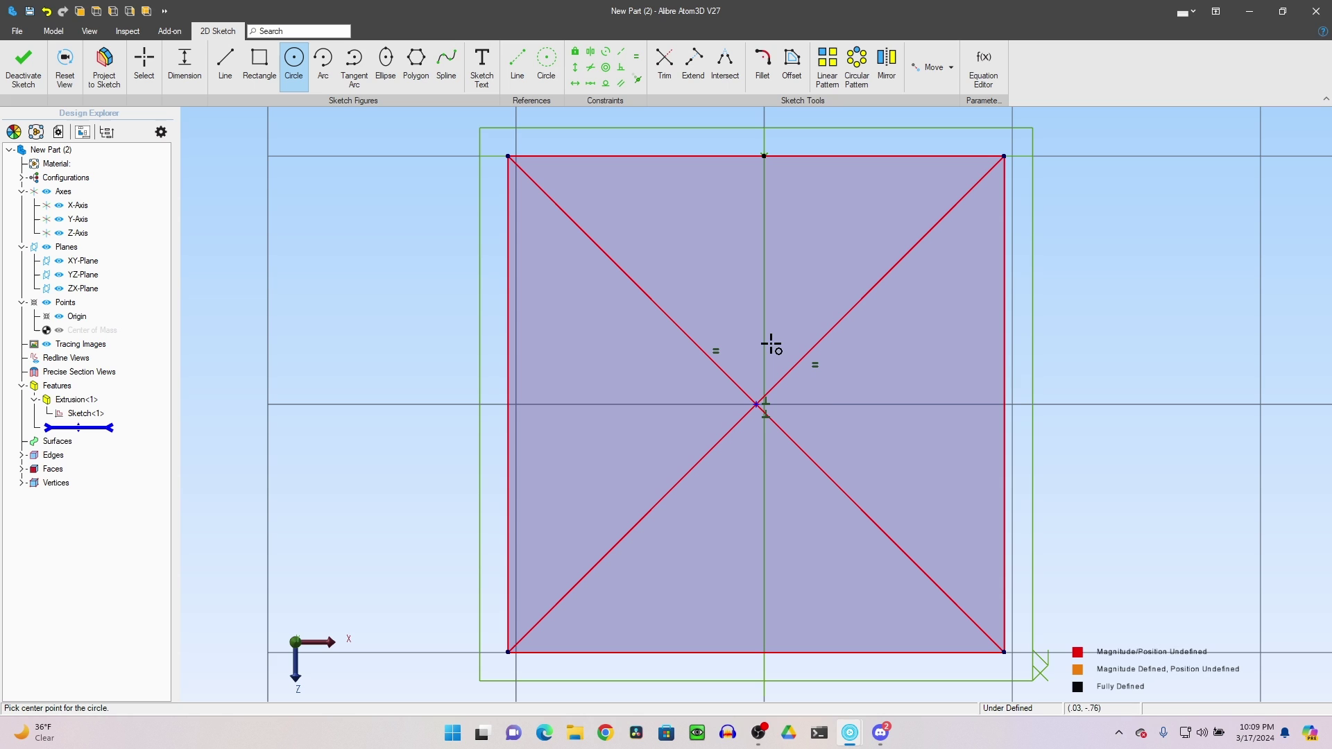
Step: Delete both diagonal guide lines, keeping the Ø.620 circle, and exit the sketch as Sketch<2>
key(Escape)
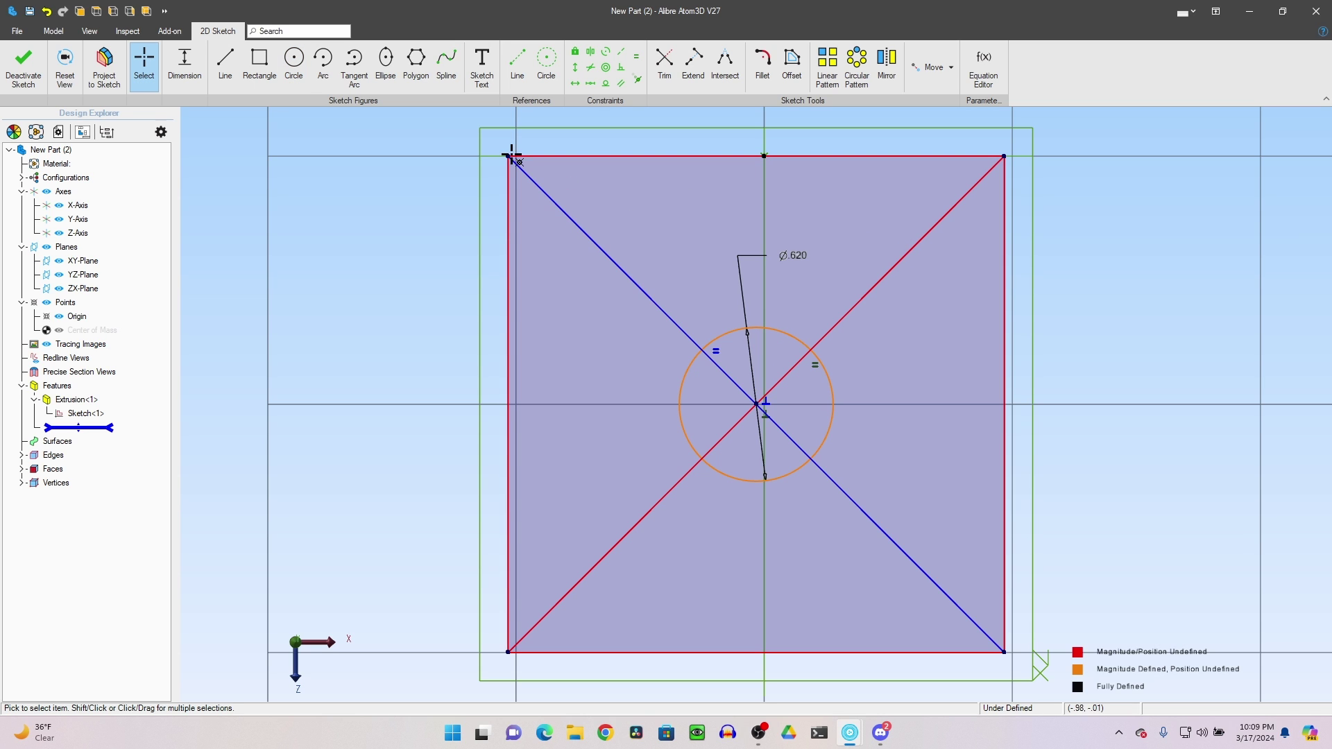
click(532, 178)
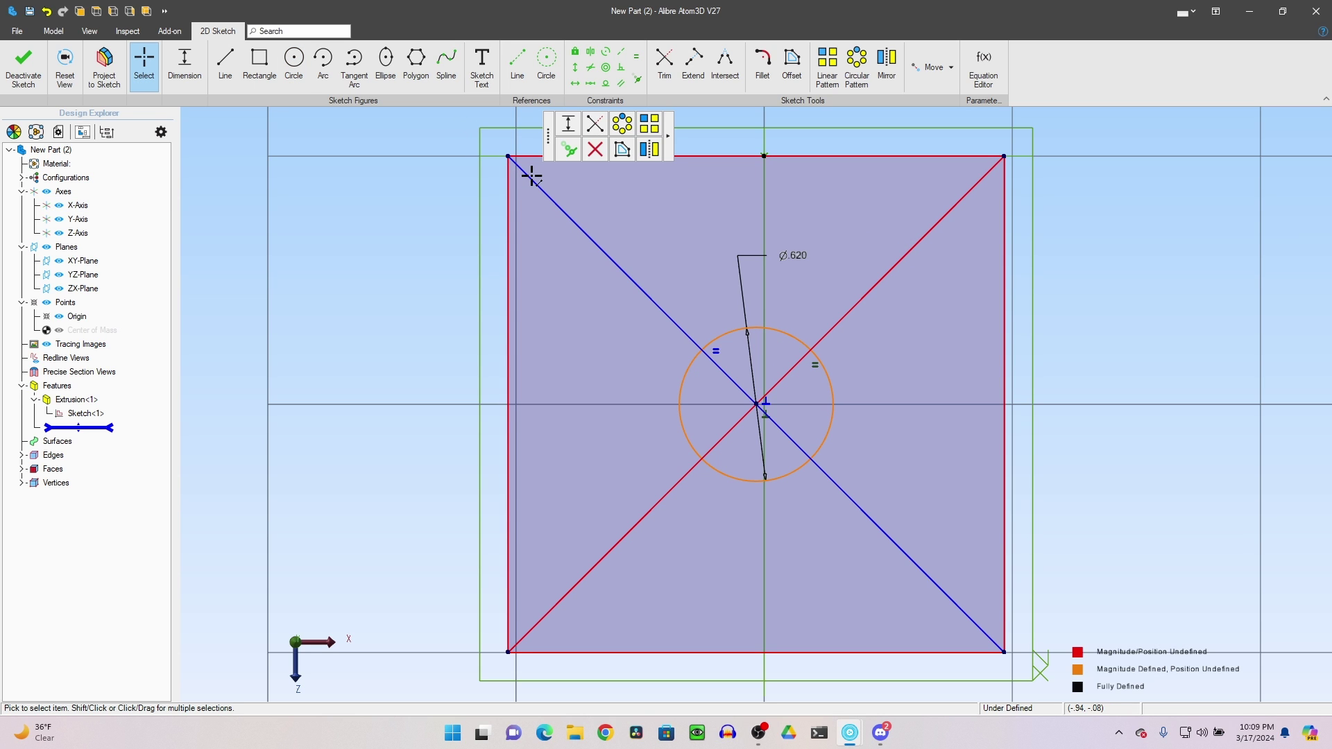
key(Delete)
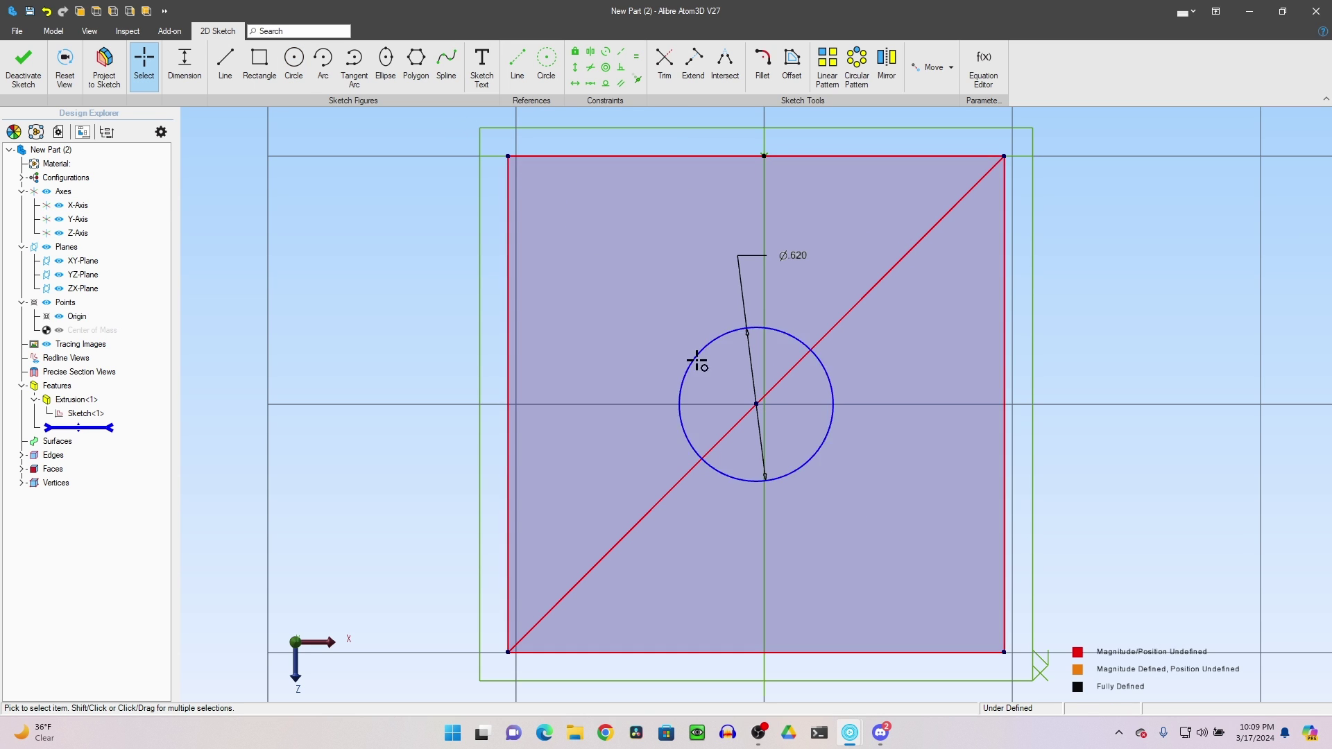
click(845, 316)
key(Delete)
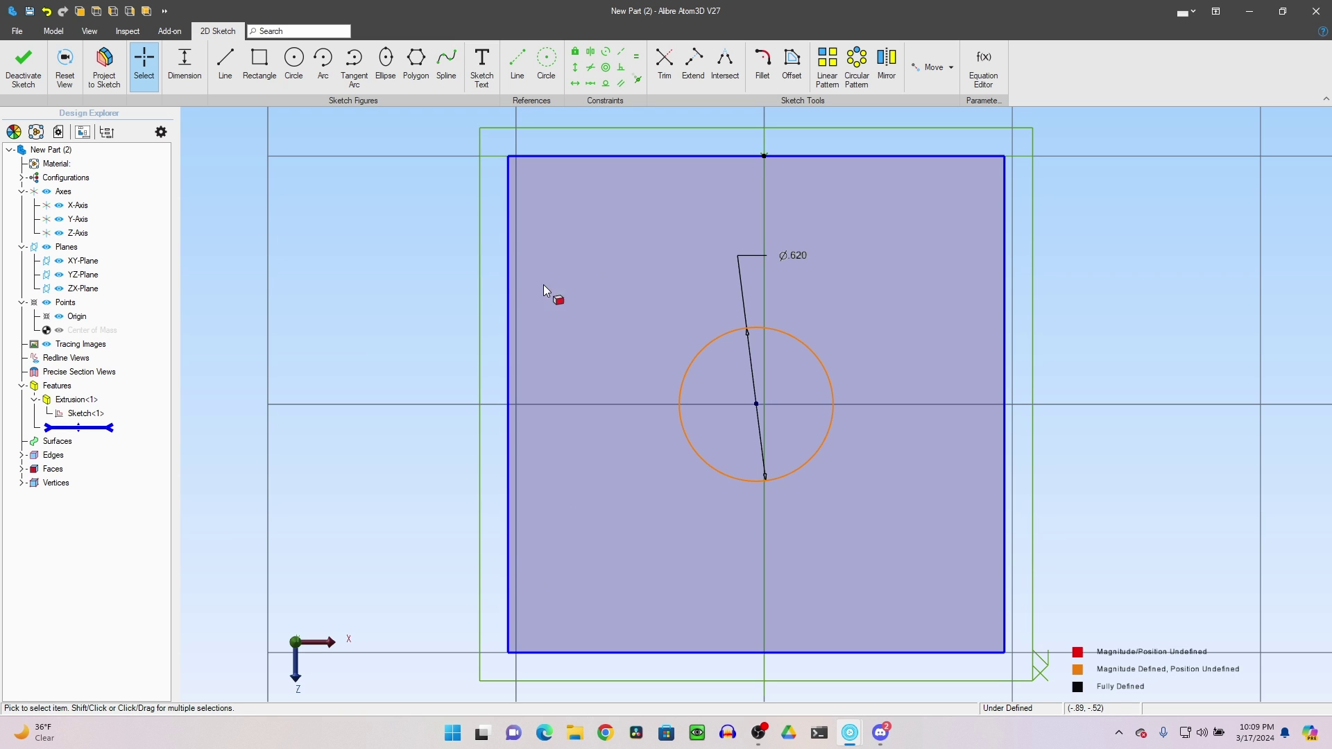
click(506, 244)
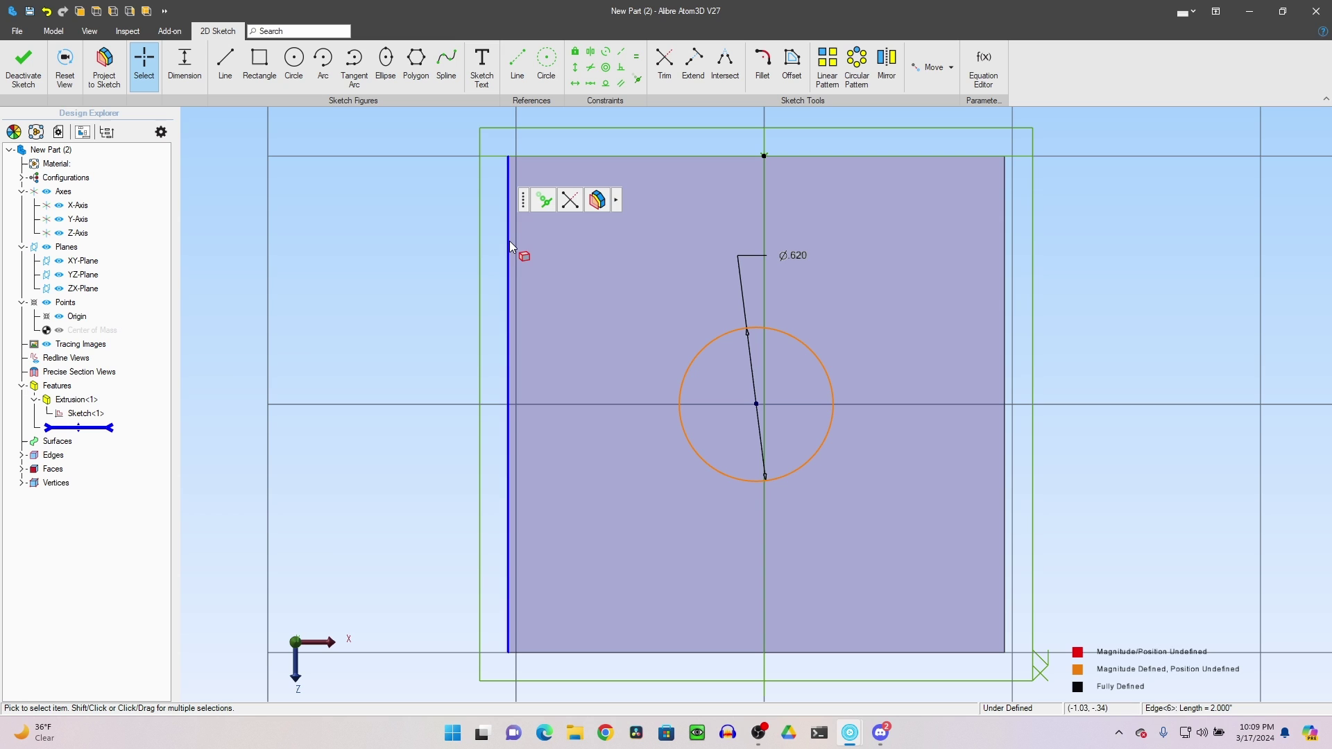
click(372, 214)
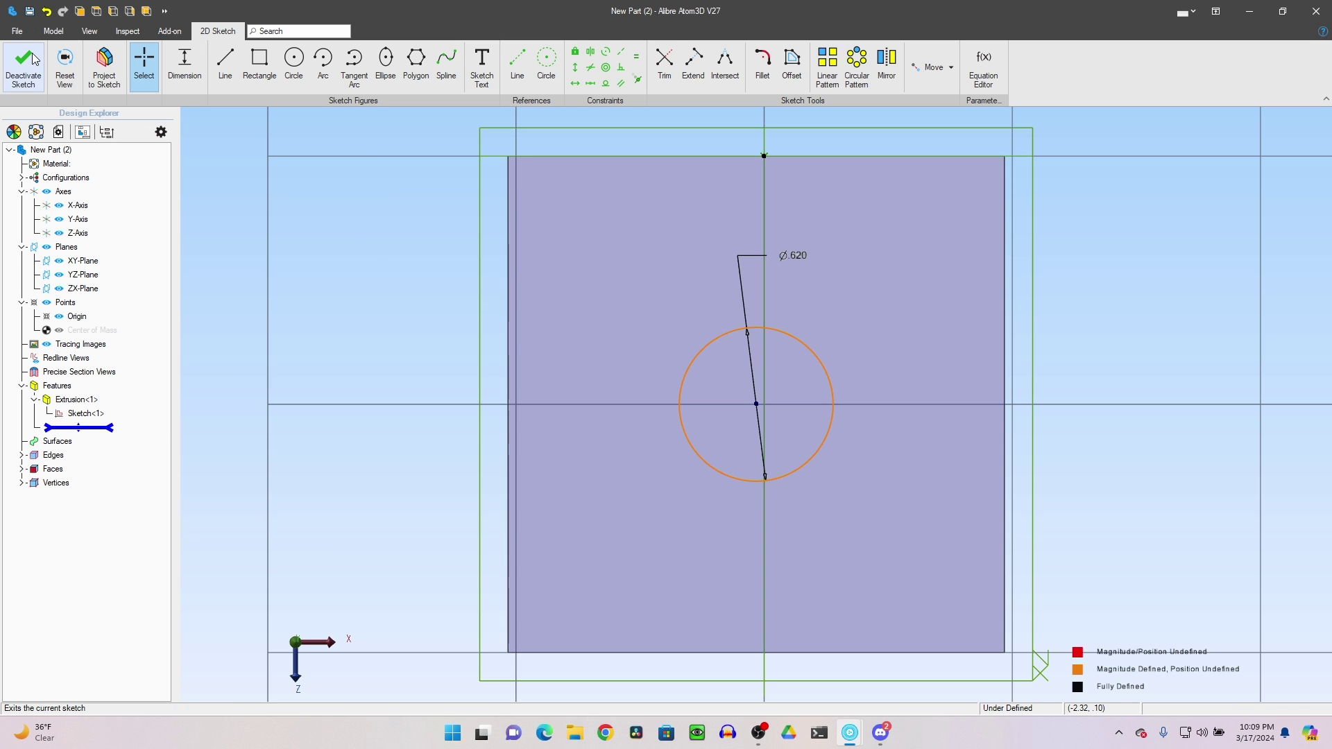
click(34, 59)
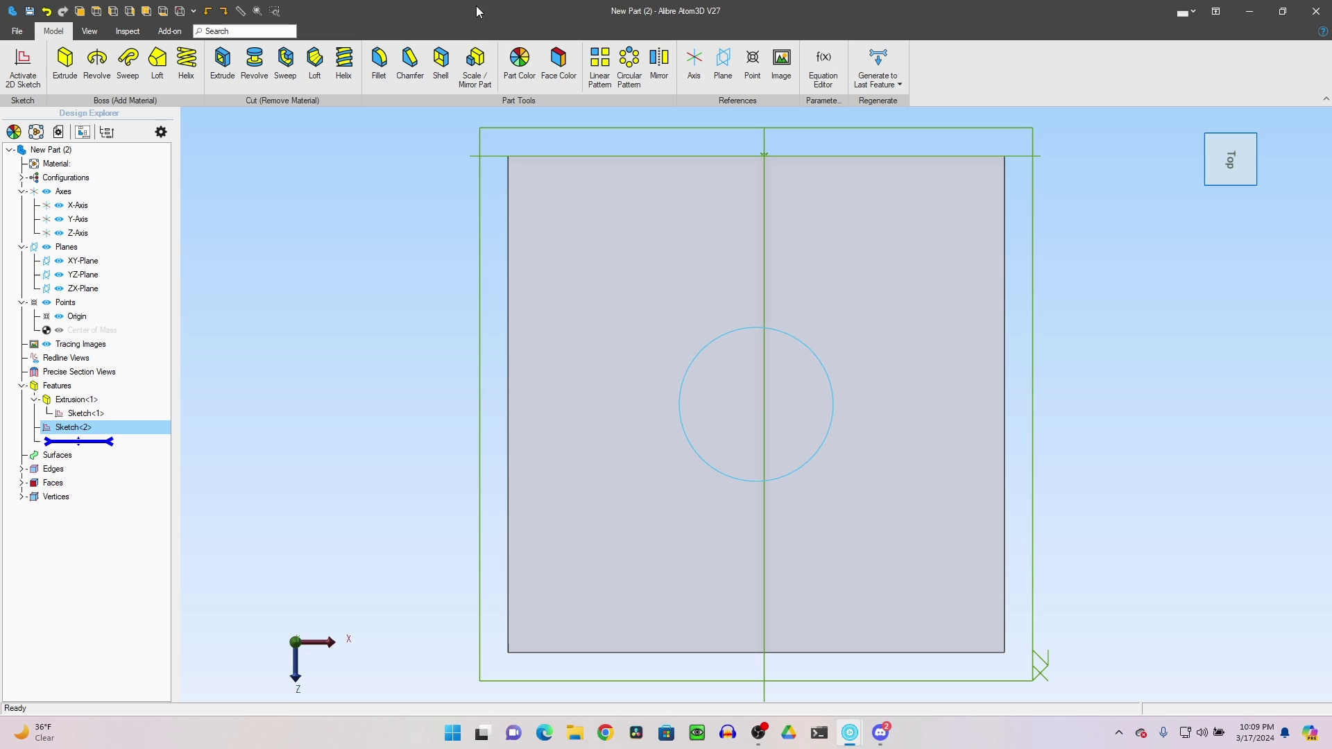
Step: Boss-extrude the Ø.620 circle 0.5 deep to form a peg on the block face
click(65, 61)
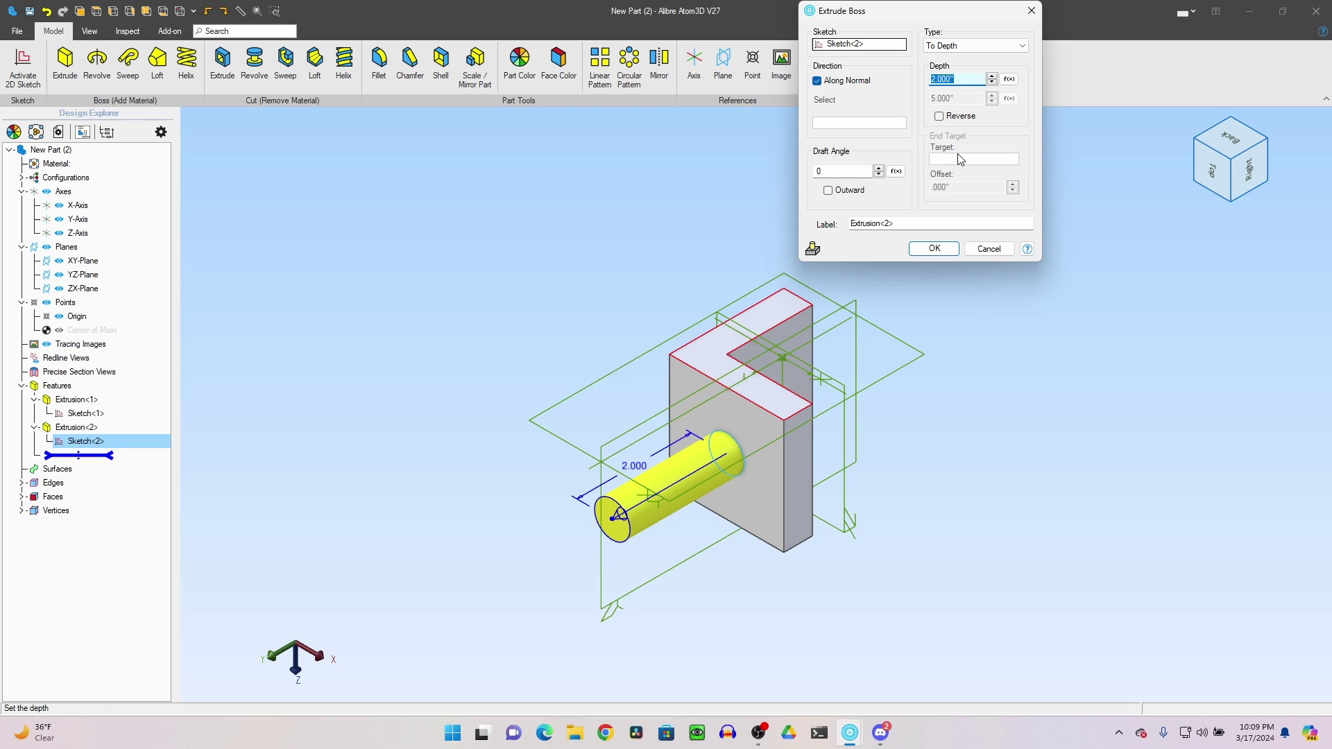
text(0.5)
key(Return)
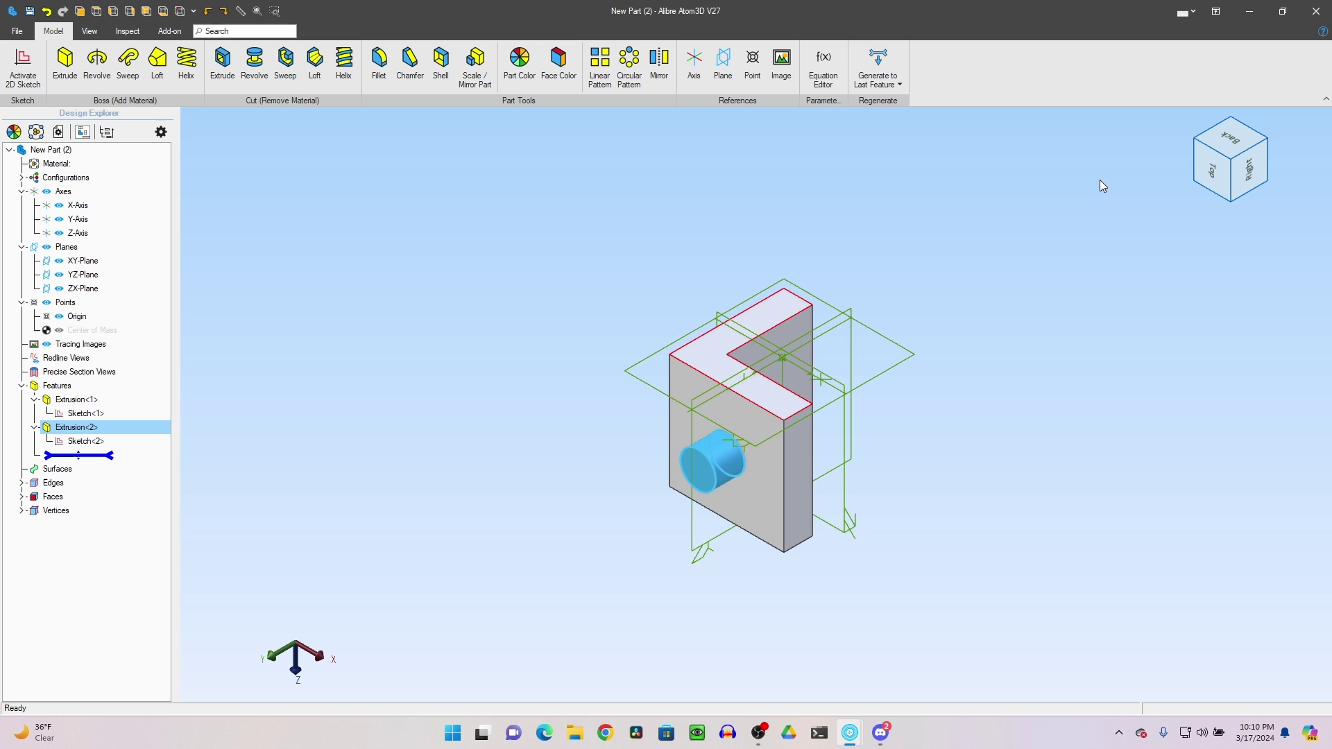
drag(1227, 157, 1193, 127)
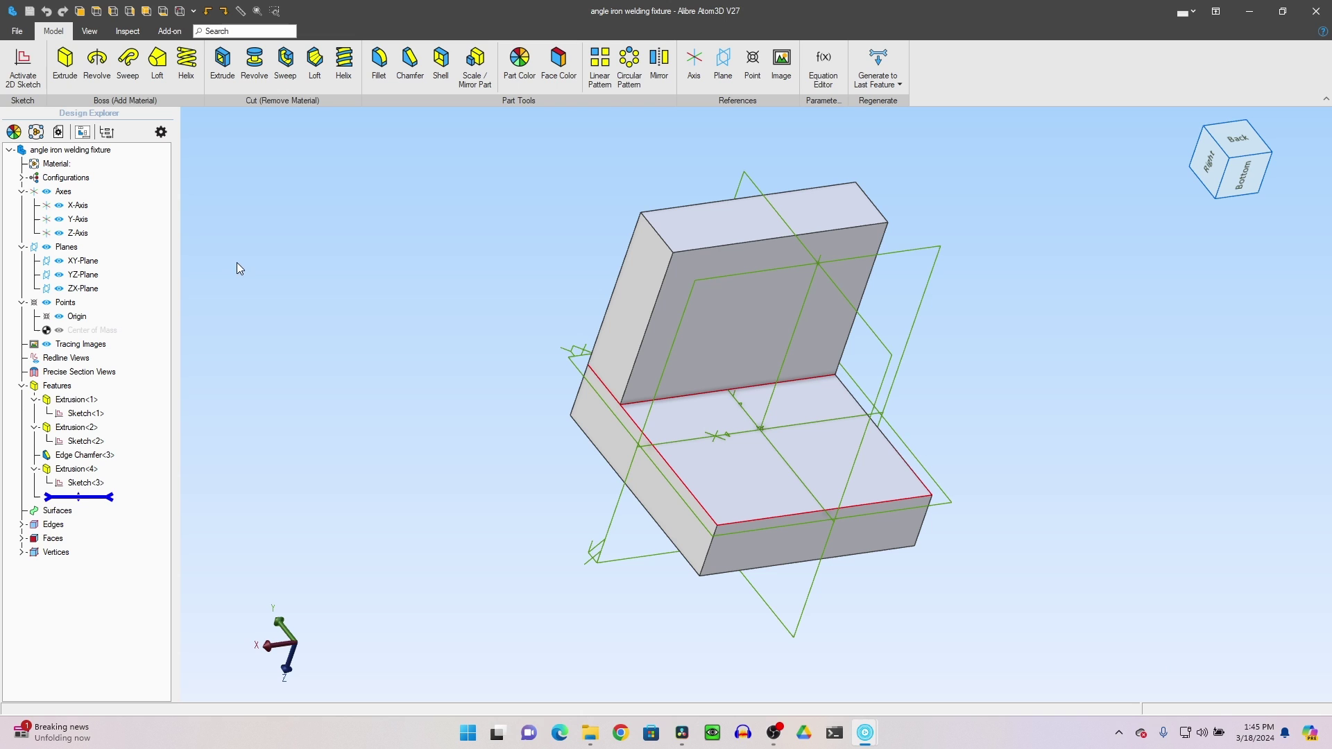
Step: Export the part as a STEP file, overwriting angle iron welding fixture in Engineering Drawings
click(16, 31)
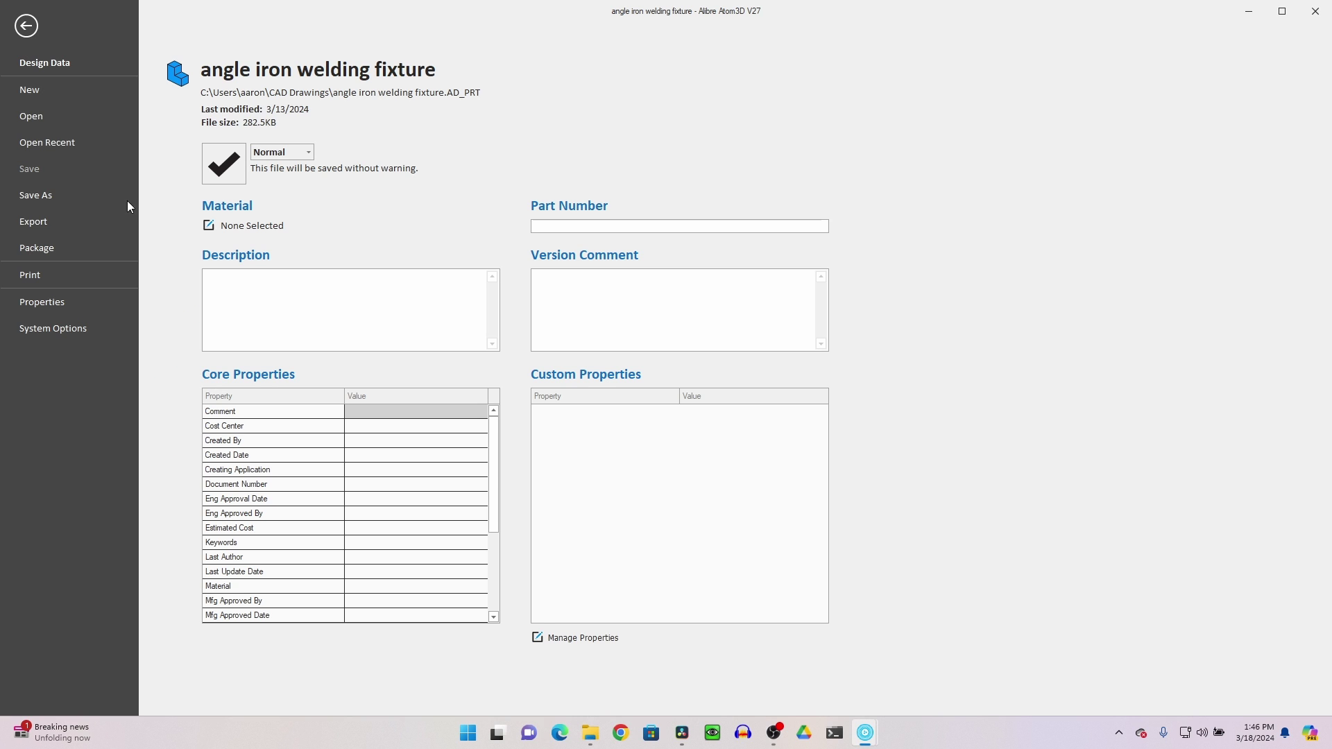
click(64, 223)
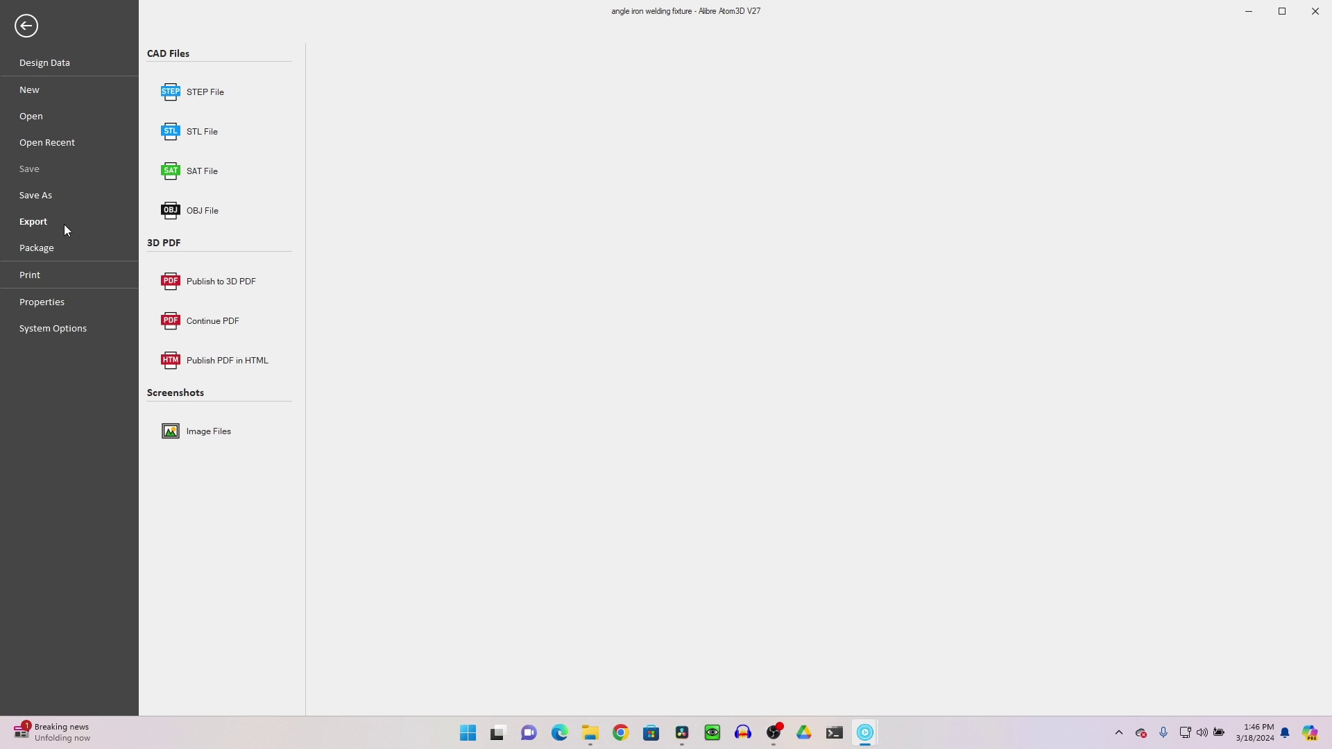
click(234, 92)
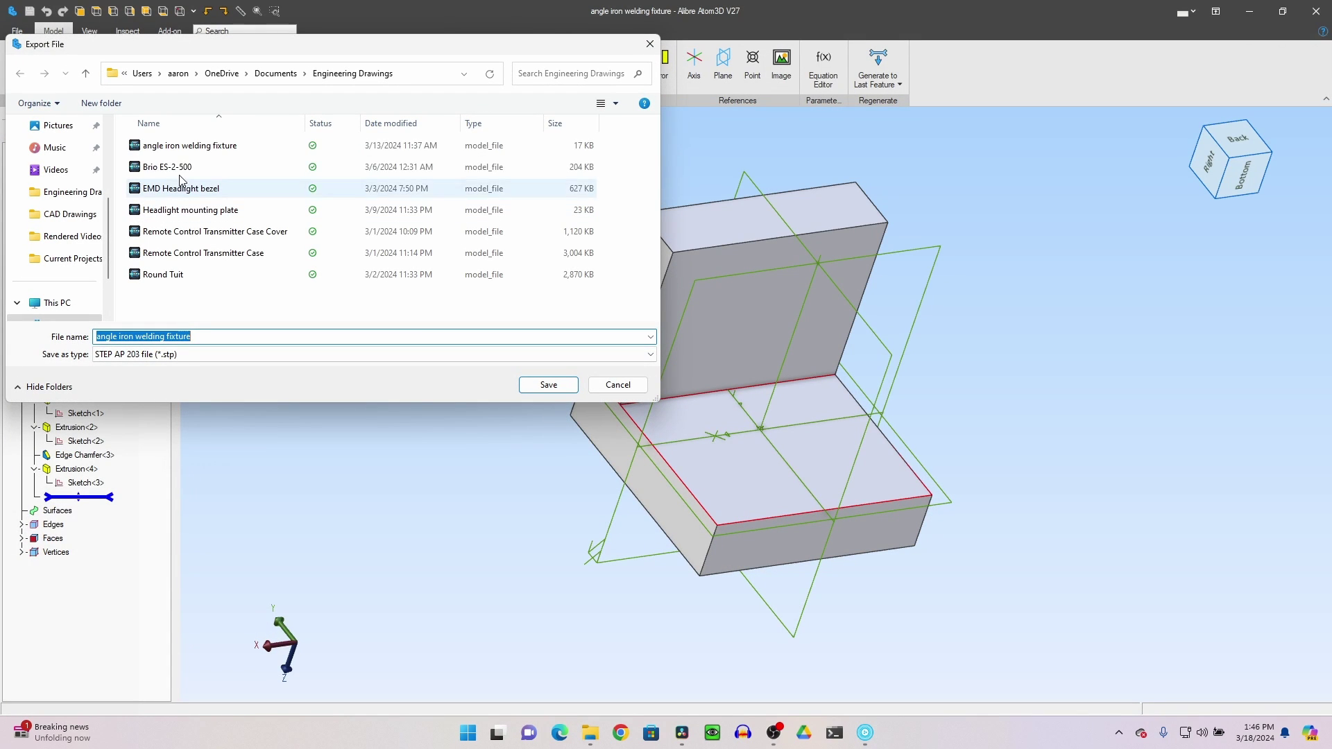
click(185, 147)
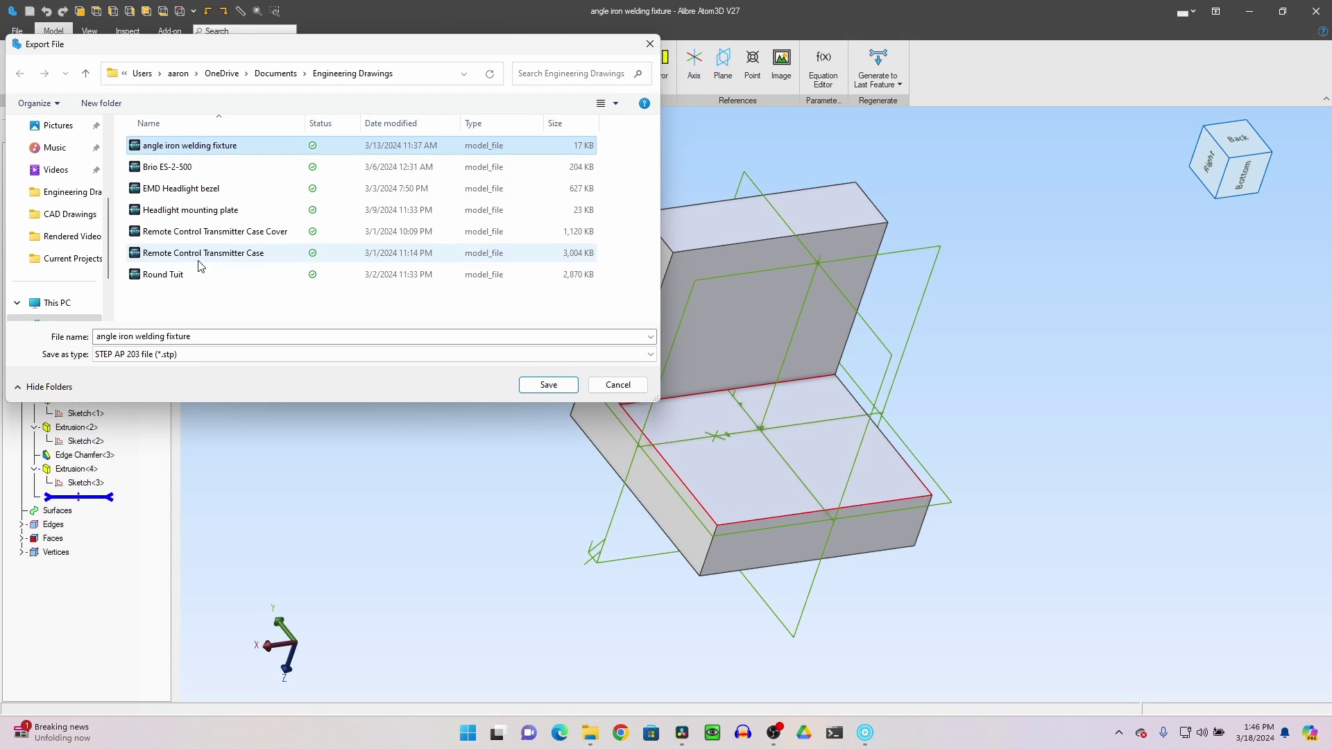
click(198, 336)
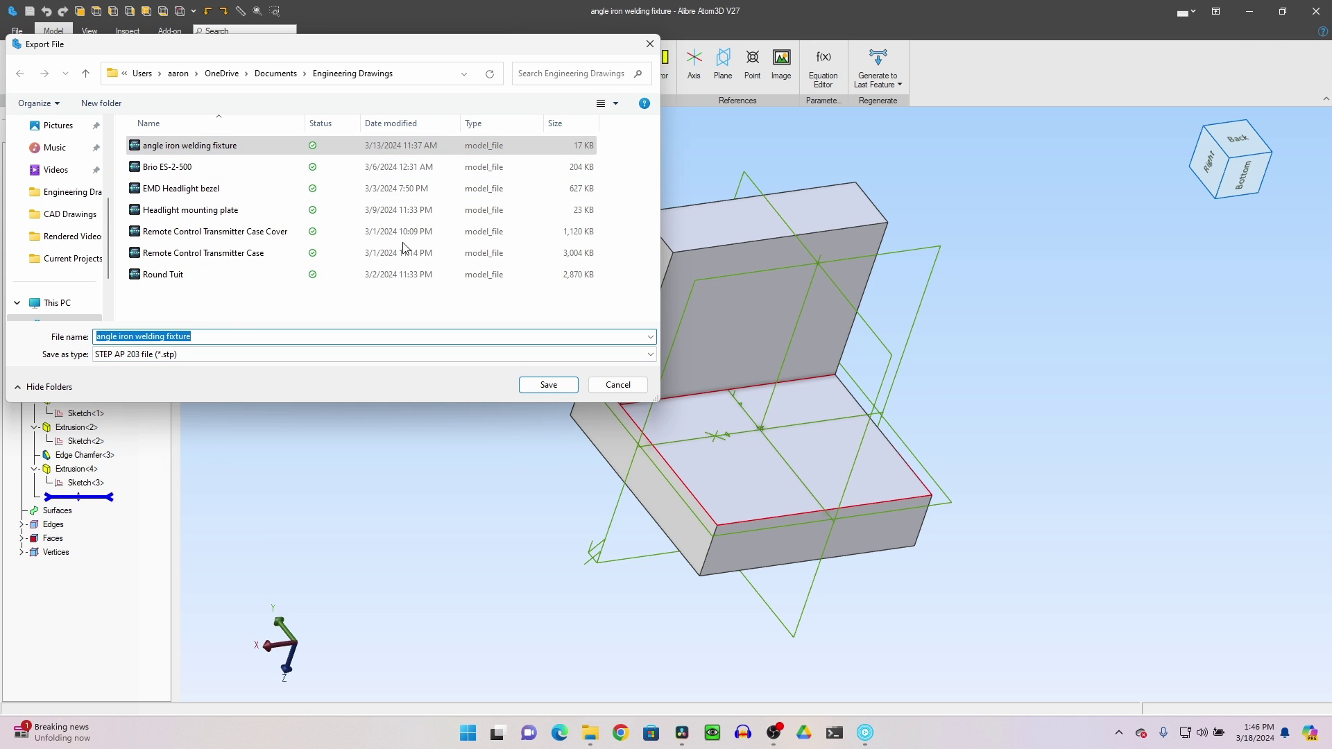
click(555, 385)
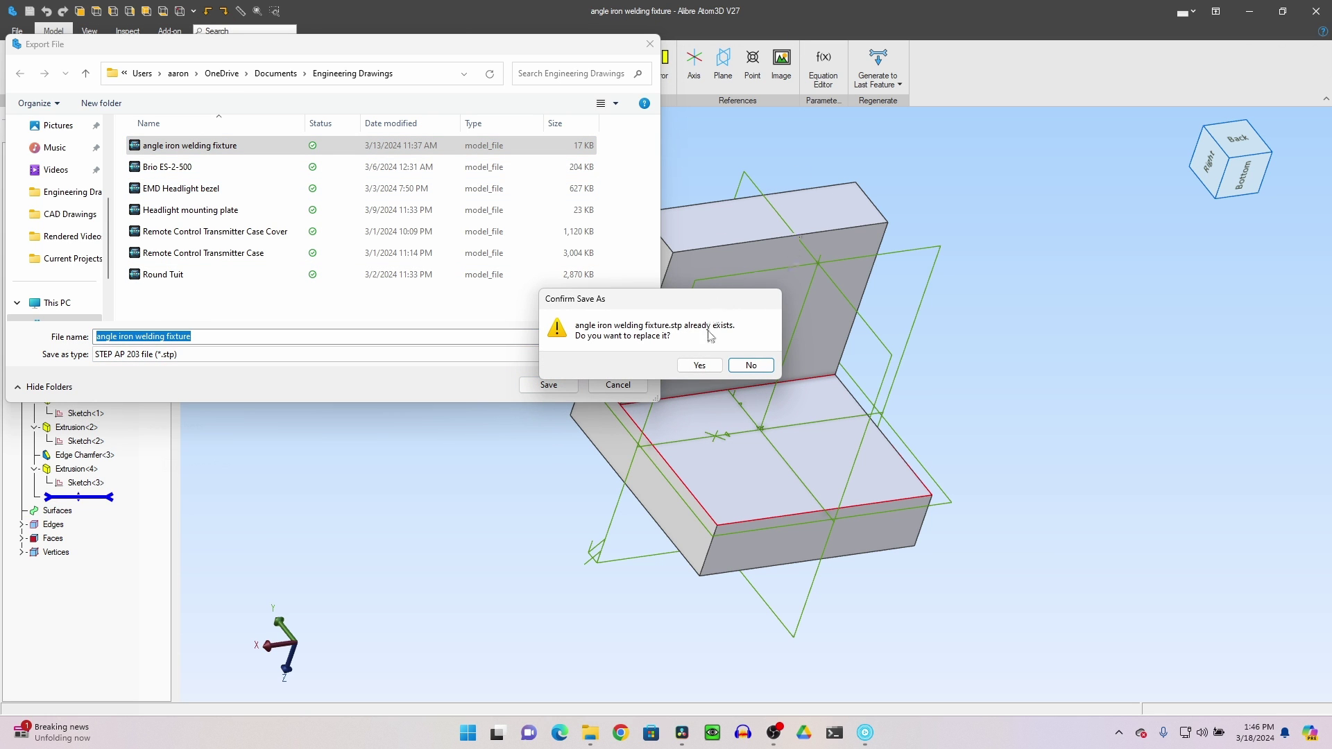
click(699, 365)
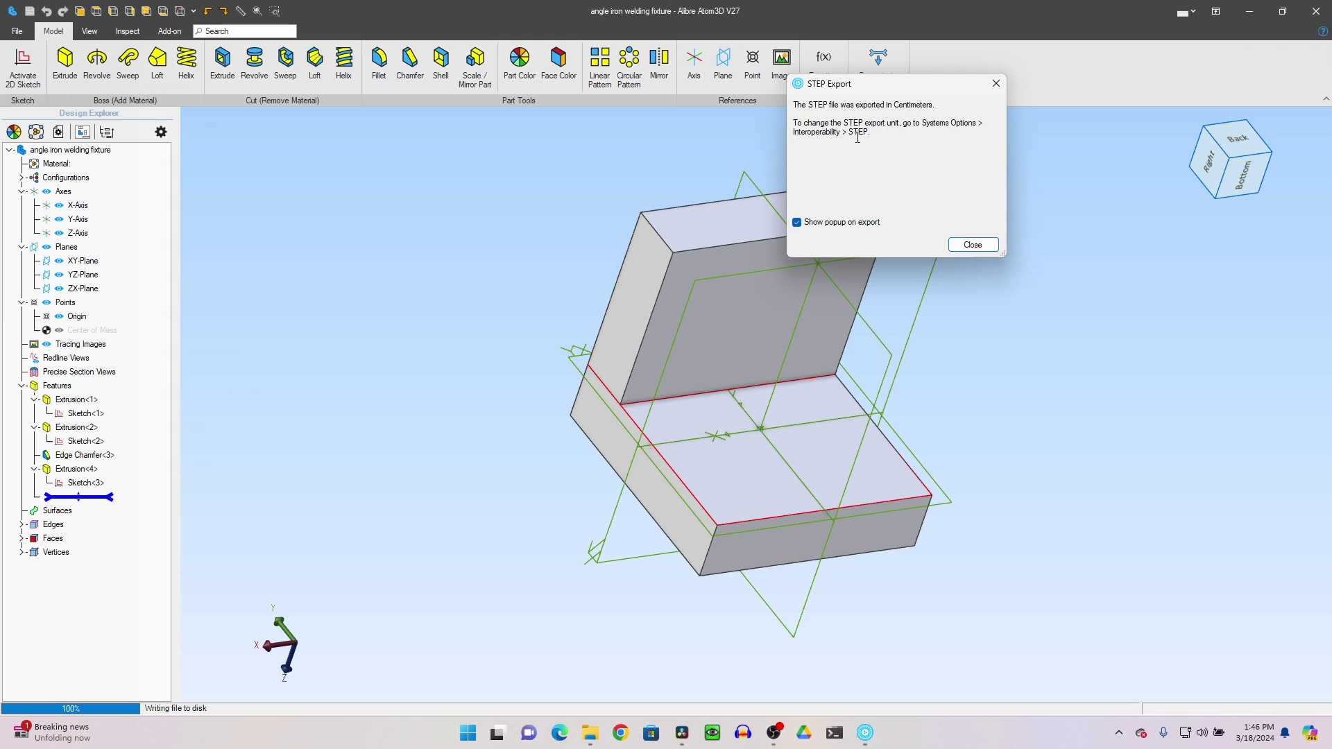
click(974, 249)
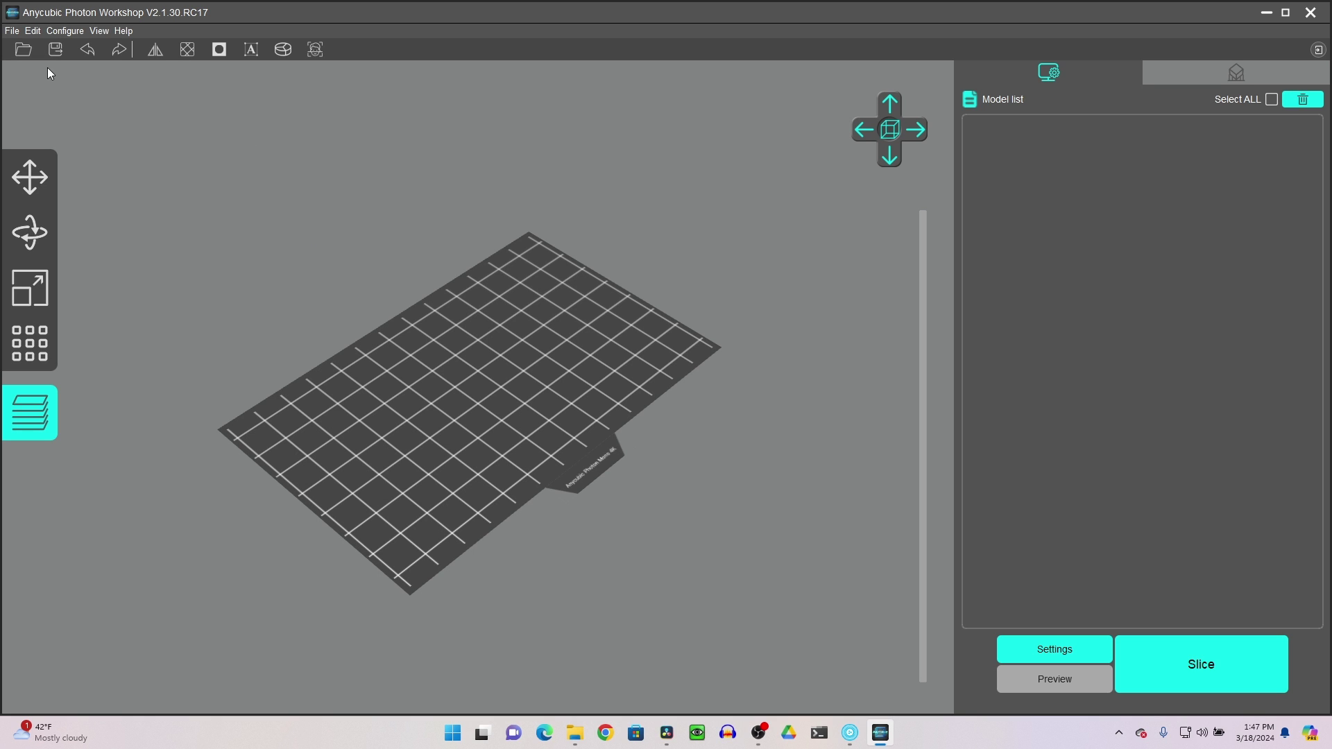
Step: Import the newer angle iron welding fixture model from Engineering Drawings onto the build plate
click(22, 57)
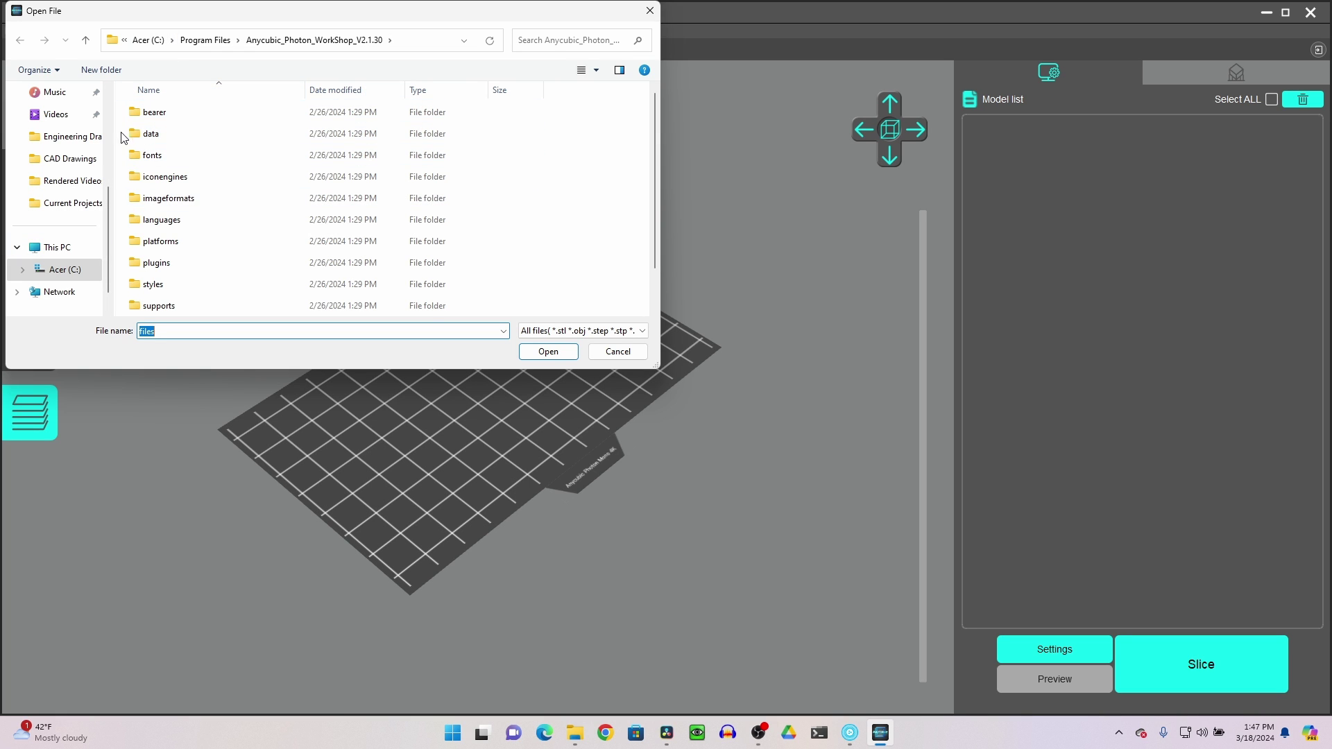
click(69, 137)
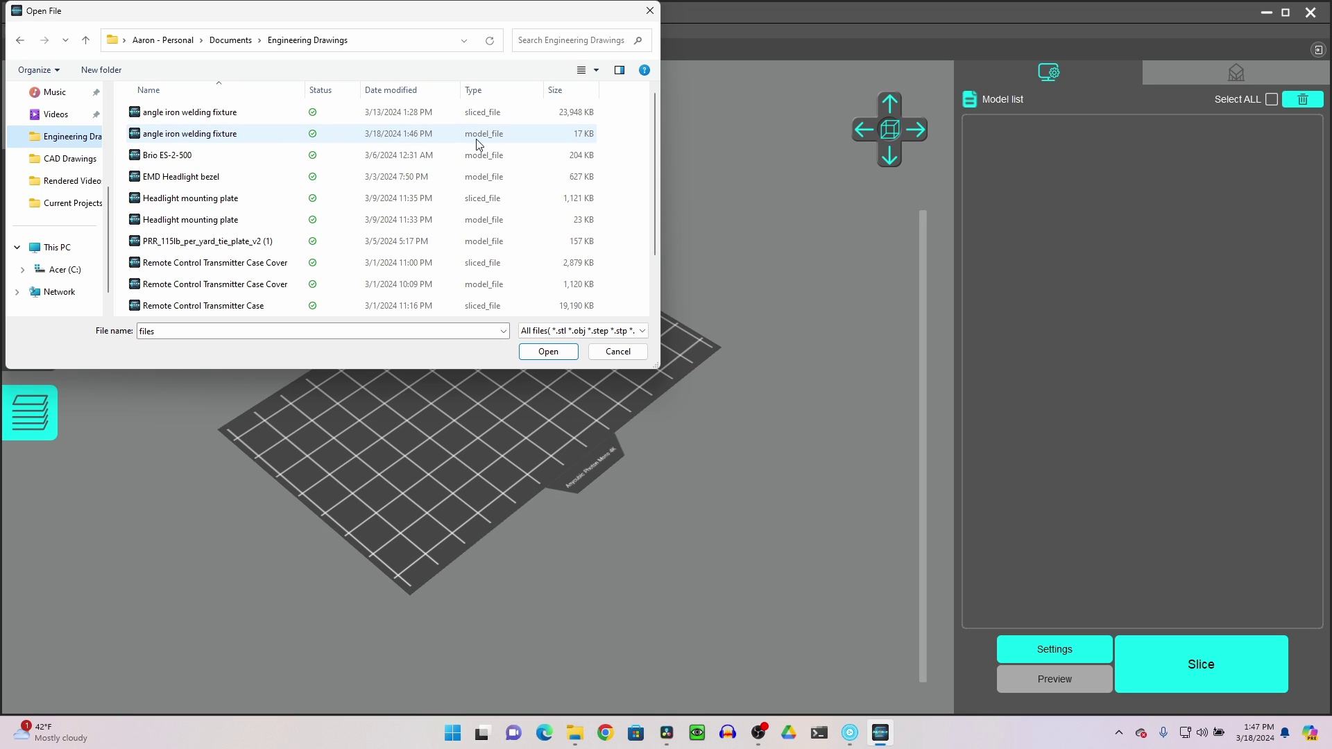
click(544, 138)
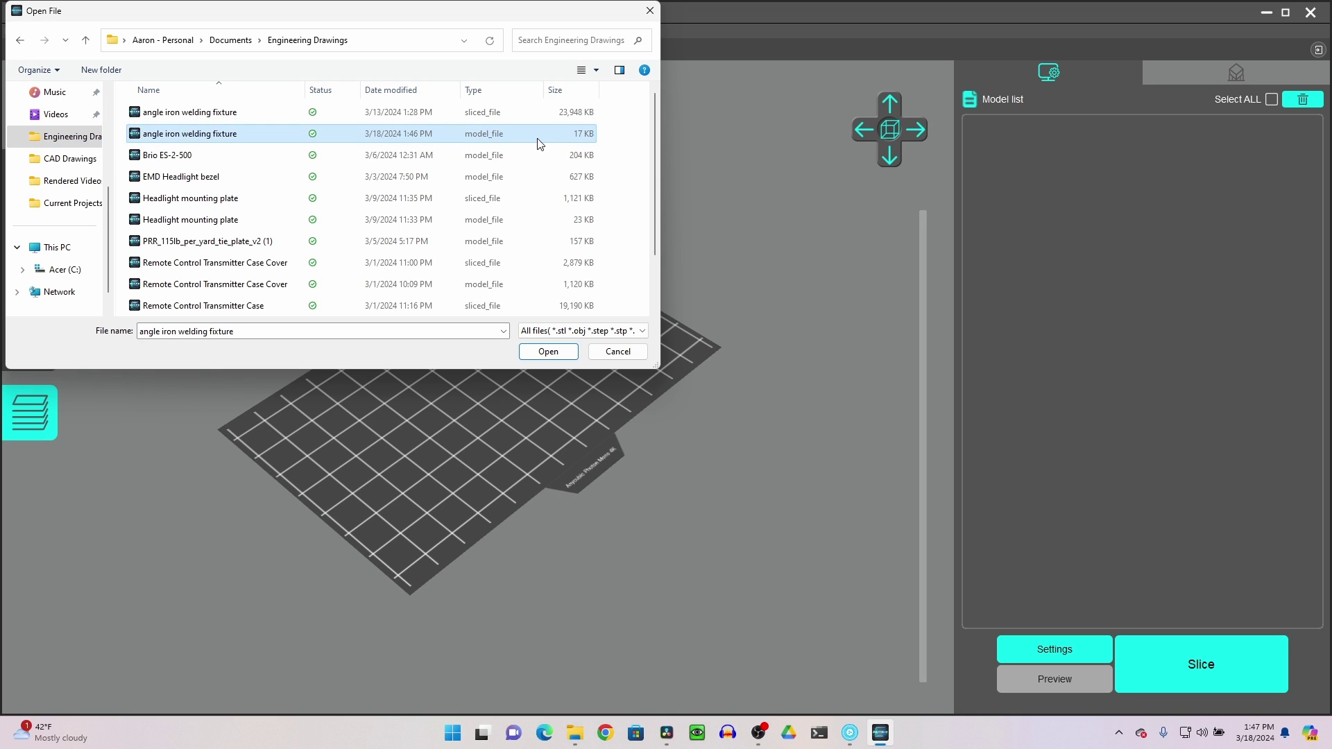
double_click(501, 136)
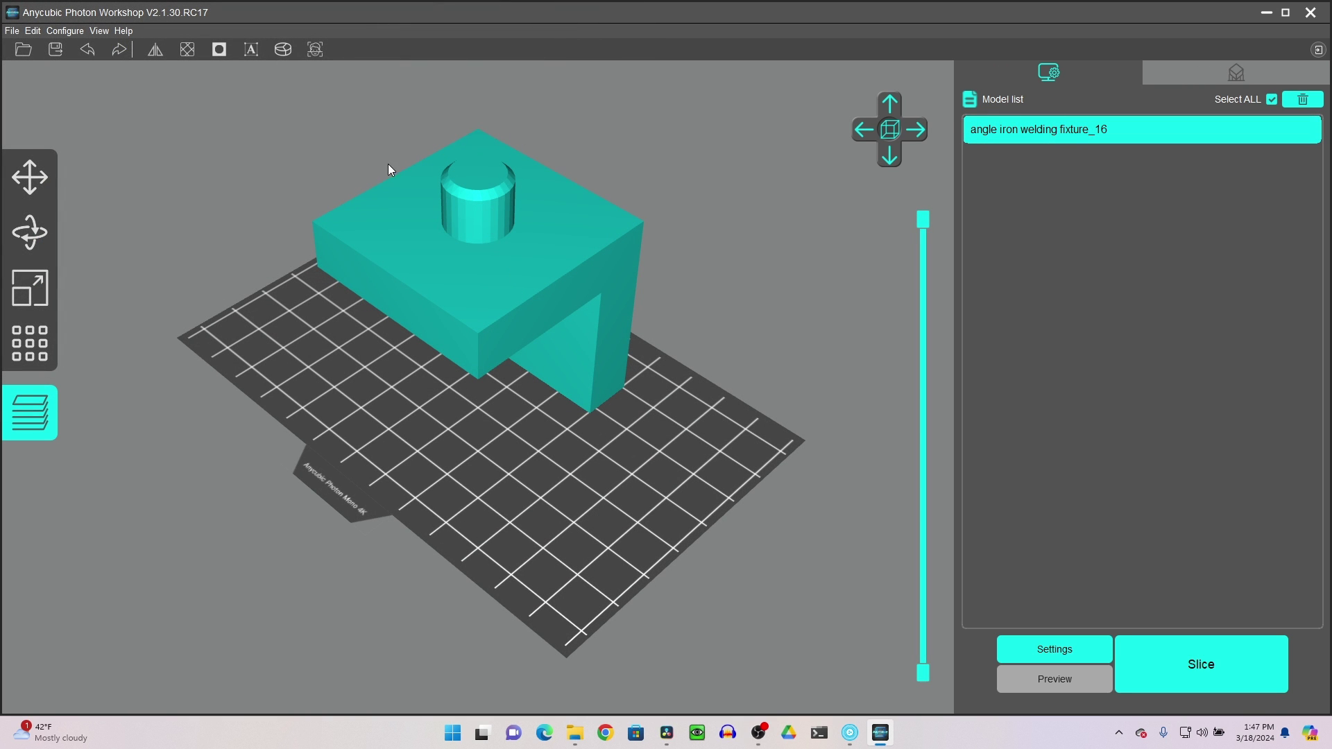
Step: Rotate the fixture to 90° about Y, leaving X and Z at 0°
click(41, 243)
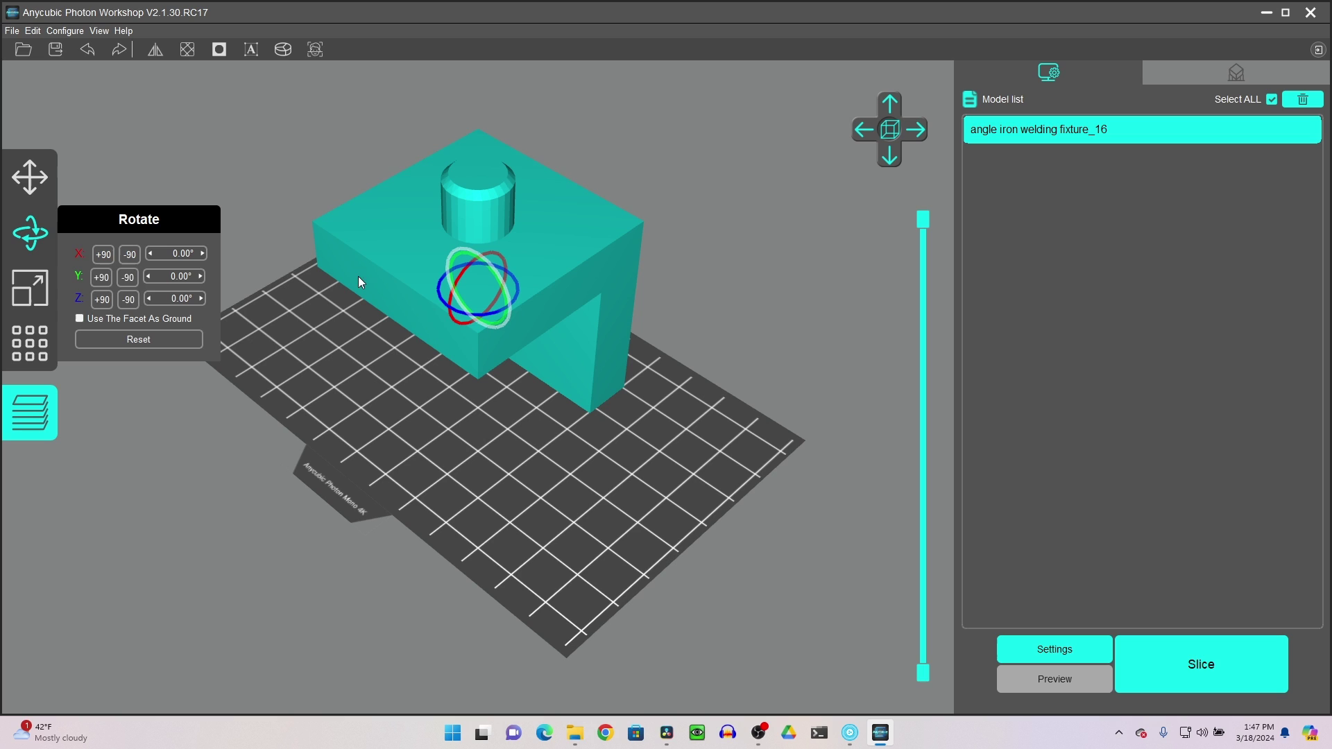
click(101, 298)
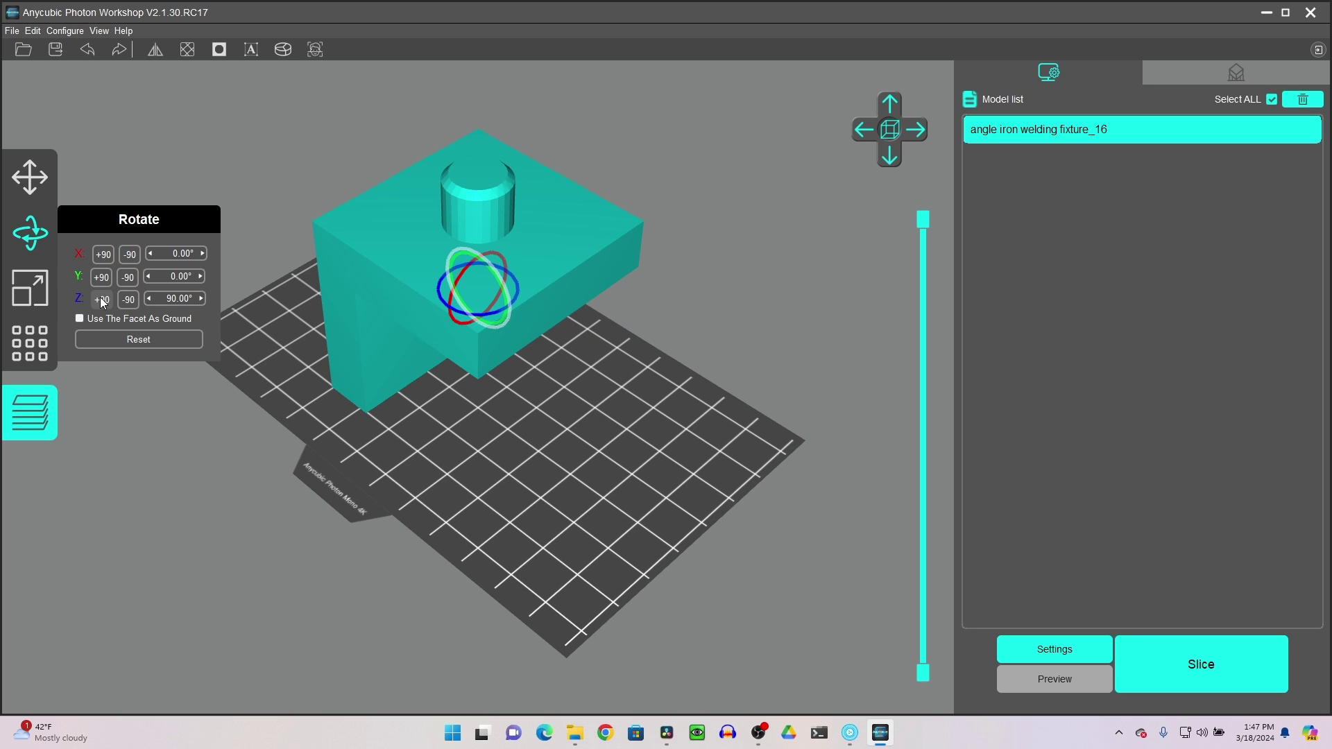
click(129, 299)
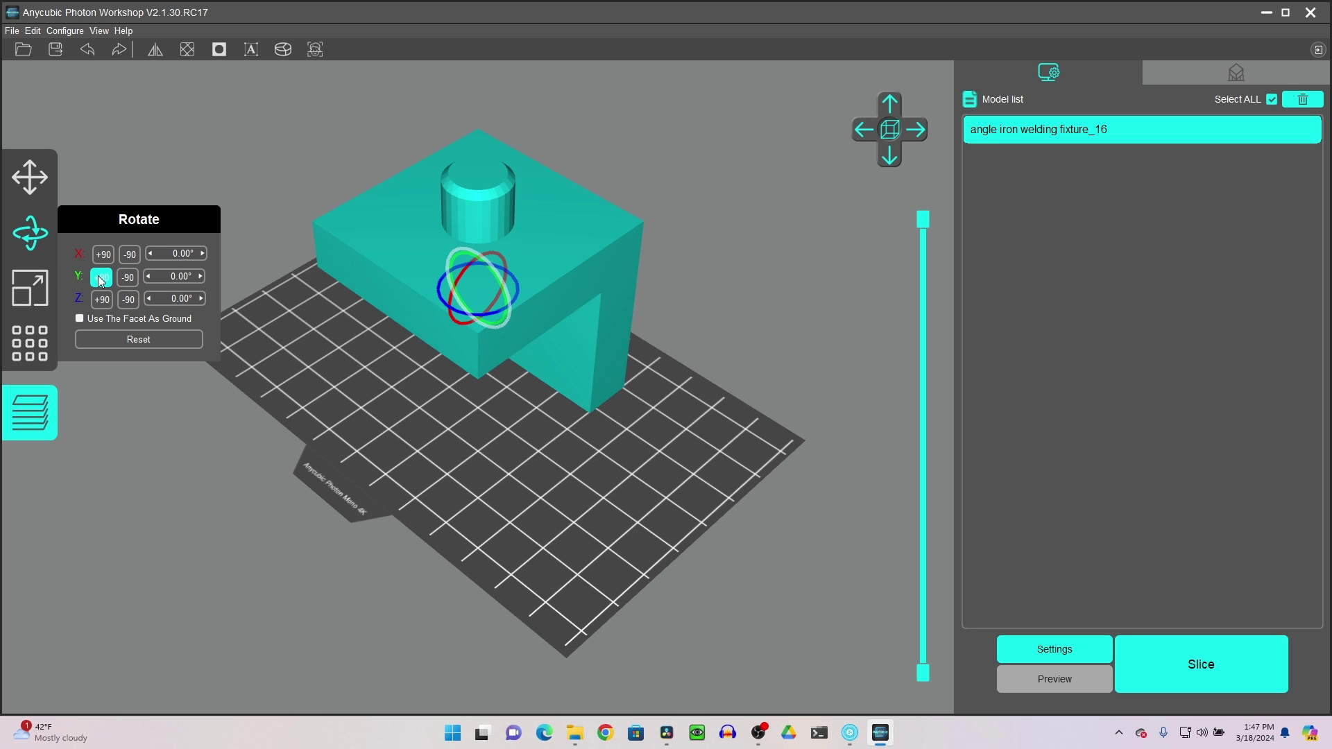
click(101, 277)
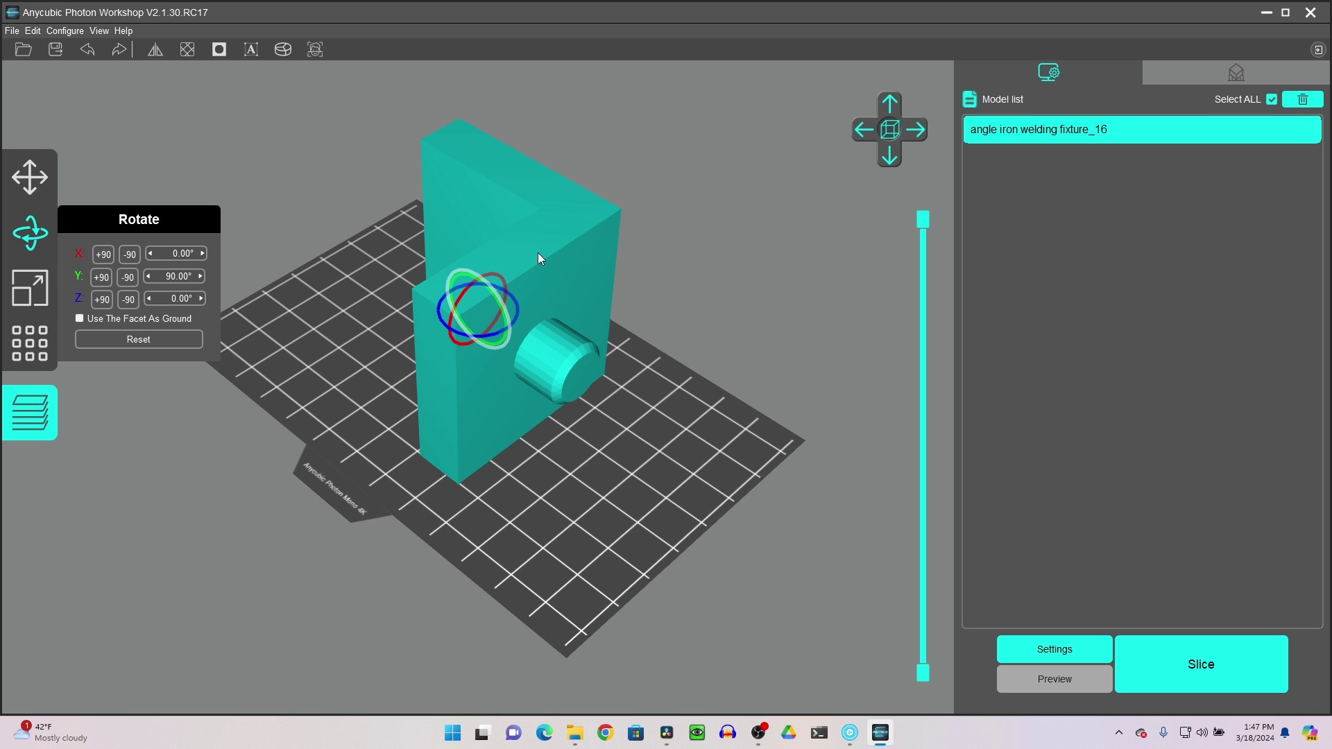
click(101, 277)
click(128, 277)
click(102, 254)
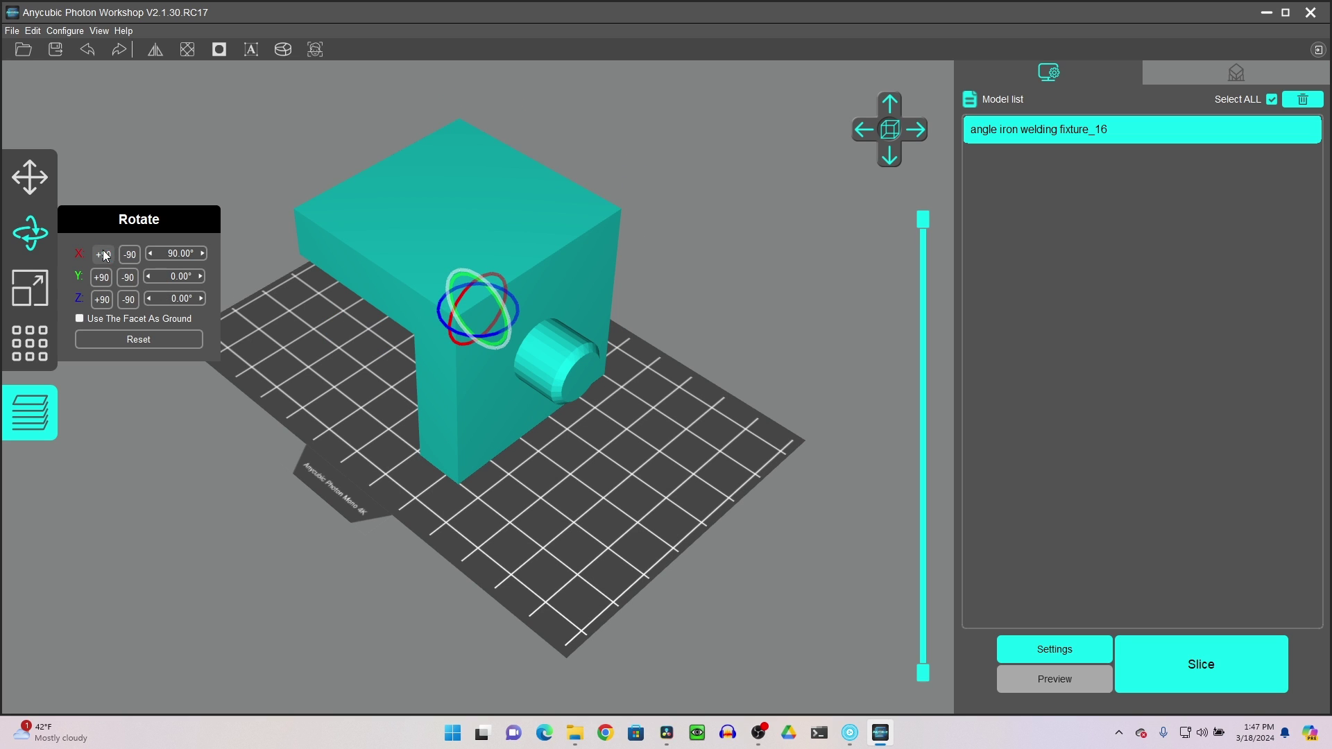
click(102, 255)
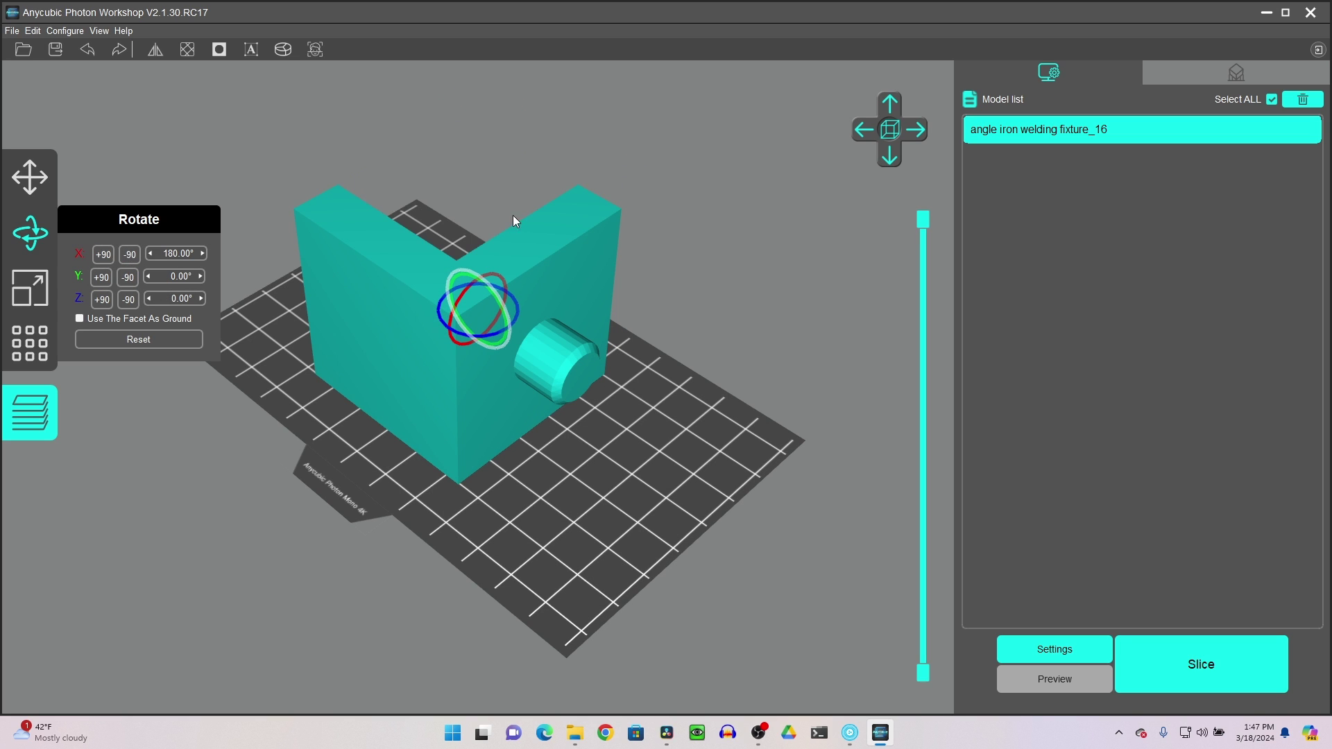
mouse_move(489, 274)
mouse_down()
mouse_move(514, 311)
mouse_move(484, 299)
mouse_up()
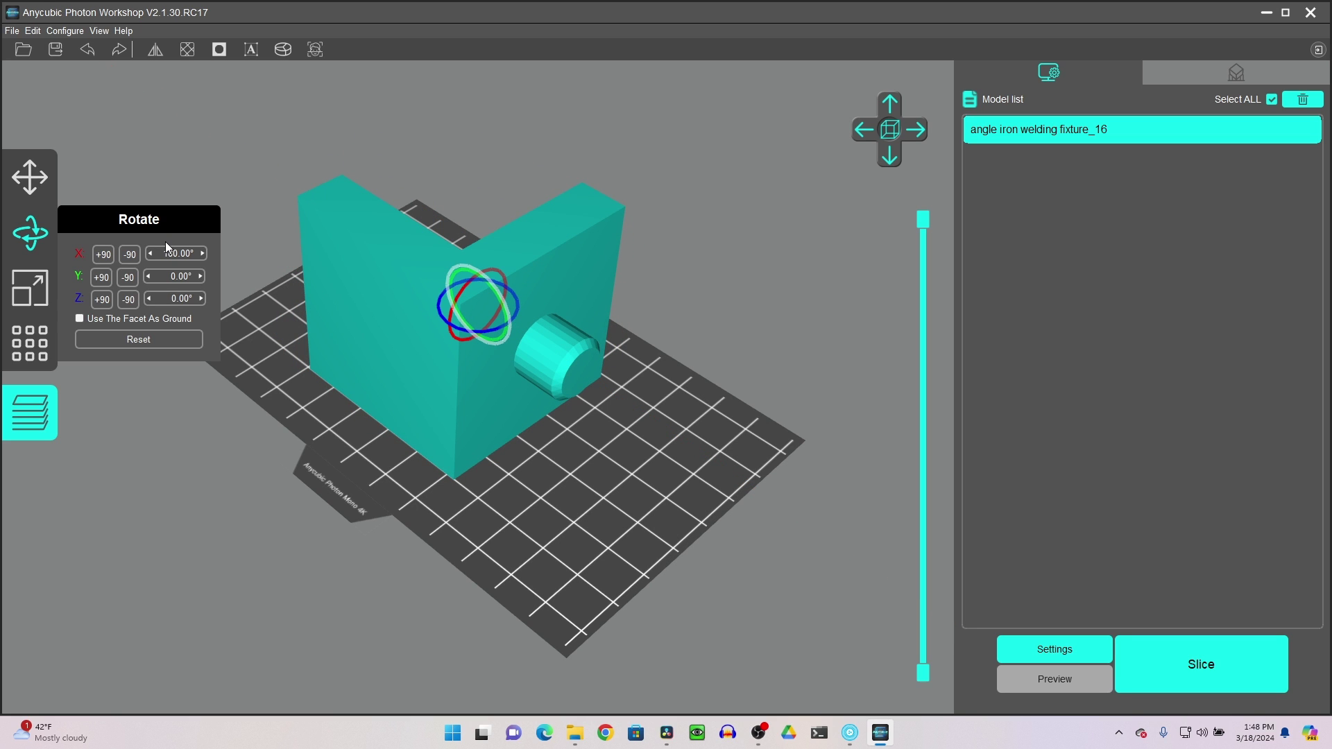
click(121, 334)
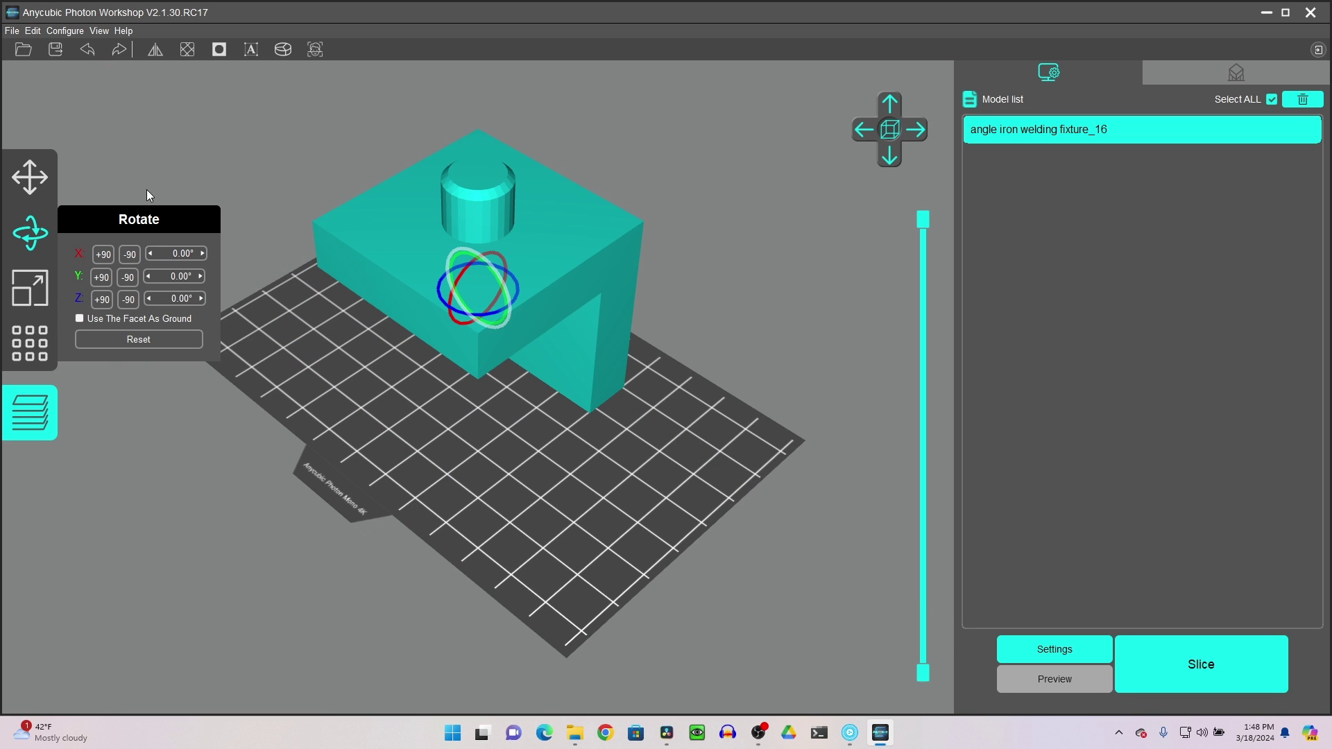
click(104, 255)
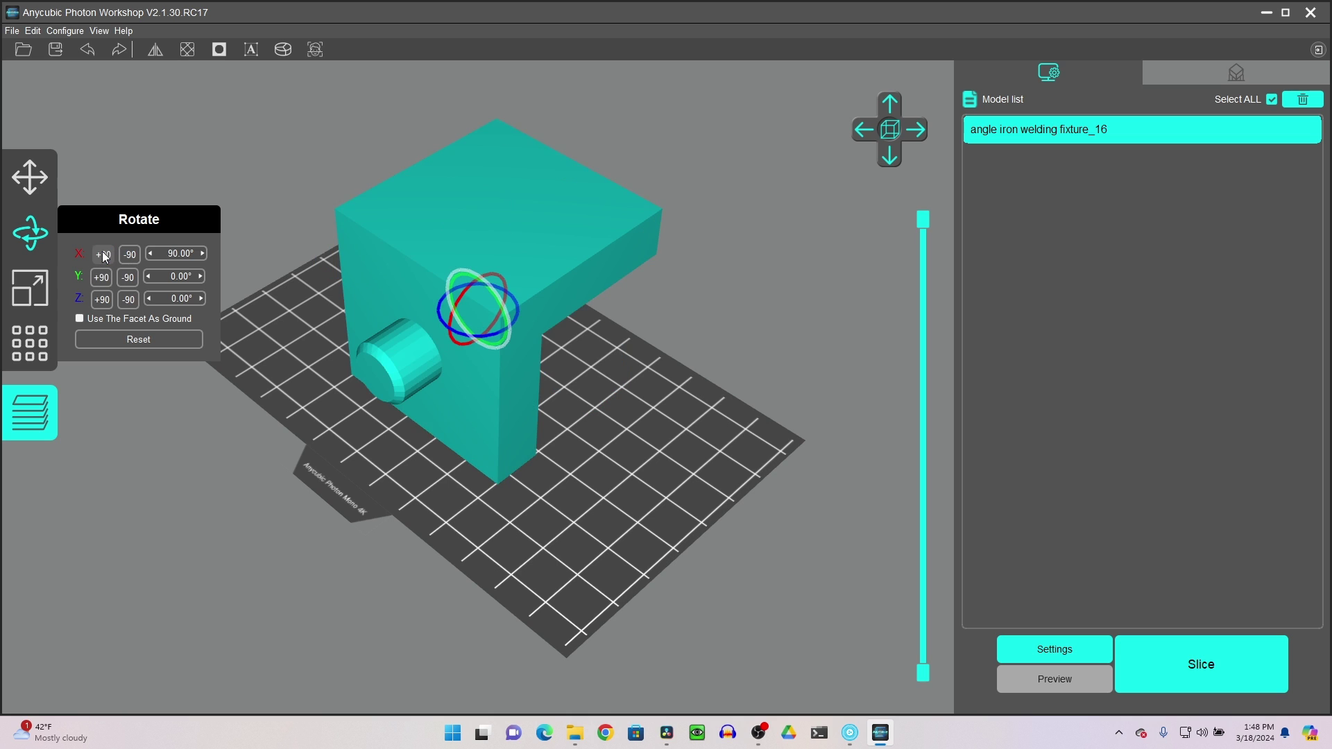
click(103, 278)
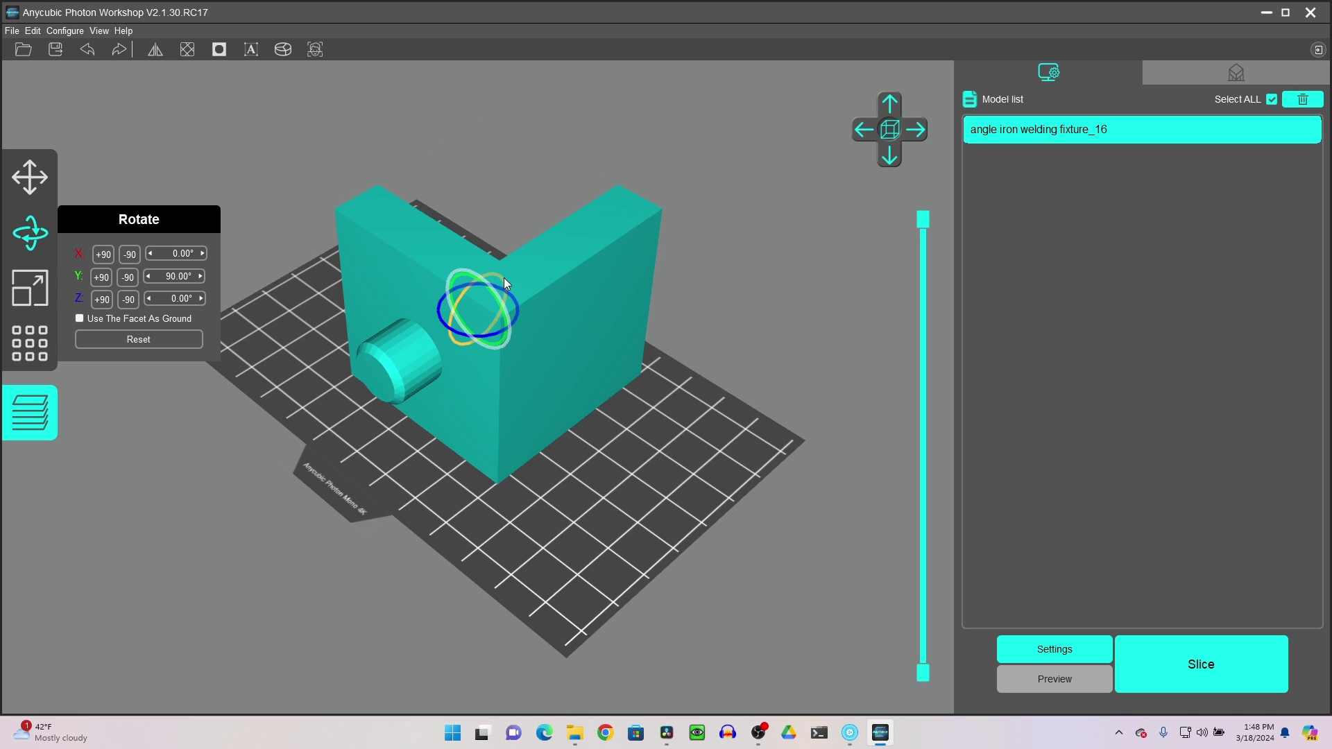
Step: Move the fixture toward the plate's lower right and duplicate it
drag(422, 246, 469, 351)
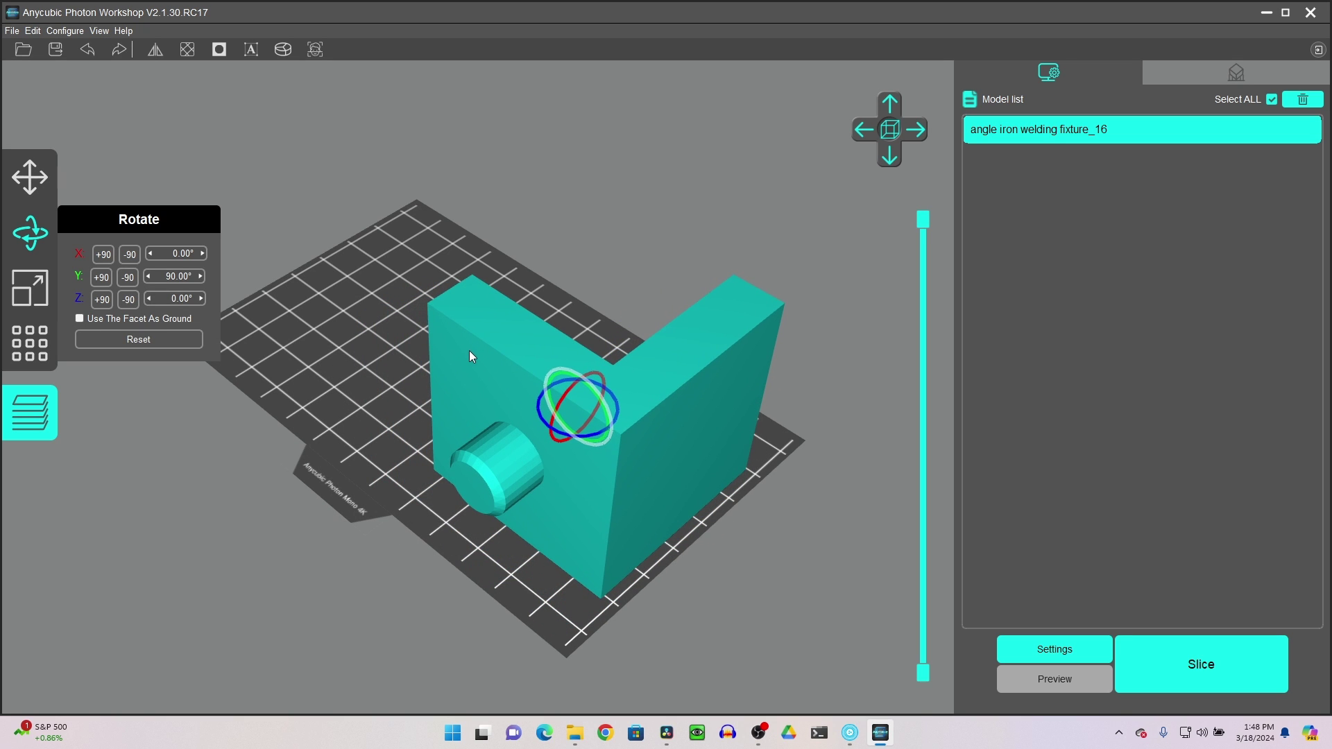
click(43, 340)
drag(639, 261, 518, 339)
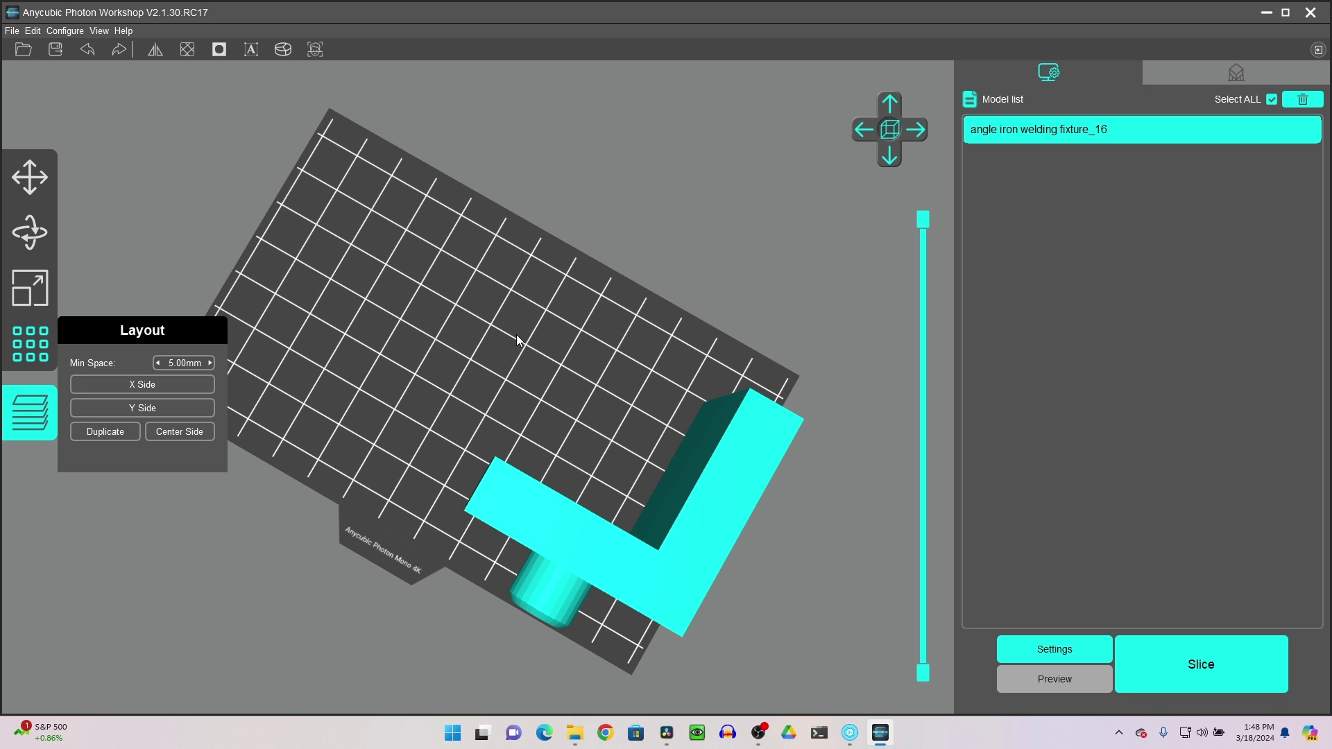
click(106, 431)
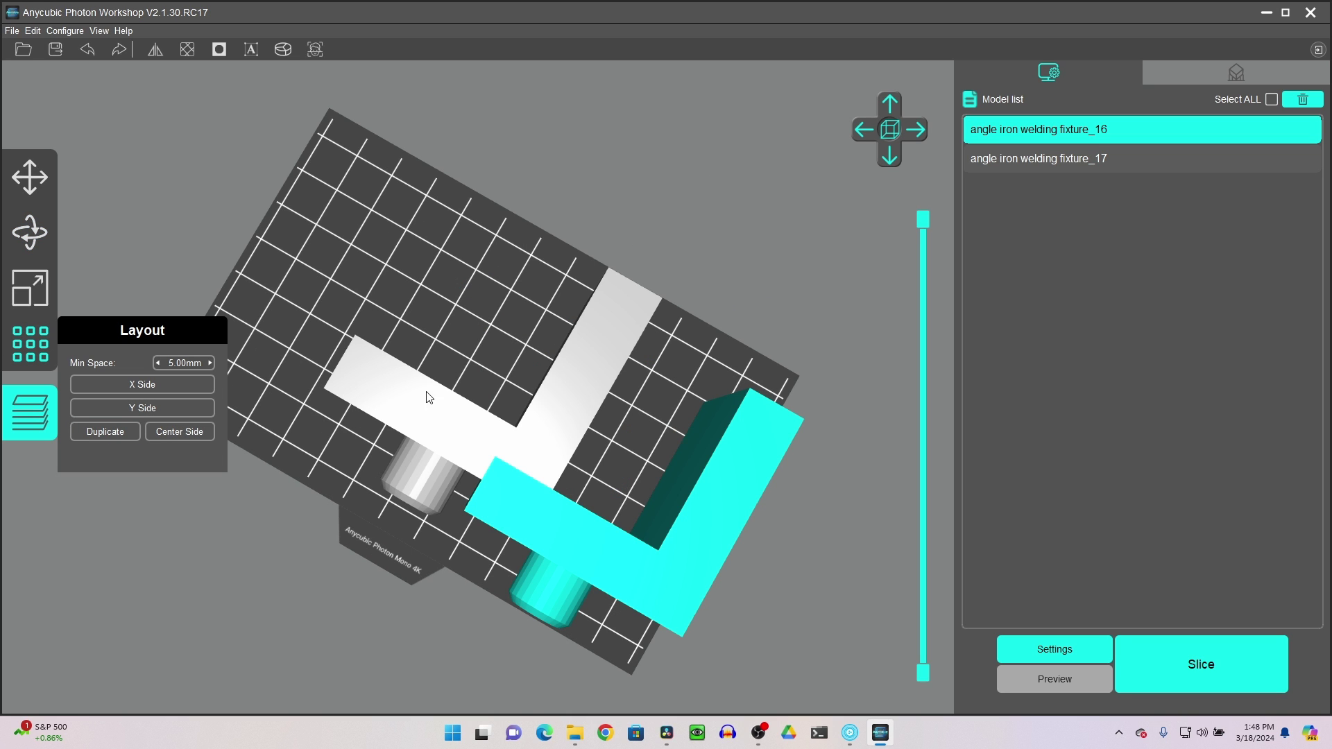
Step: Slide the copy, fixture_17, down-left so it sits beside fixture_16
drag(549, 442, 485, 373)
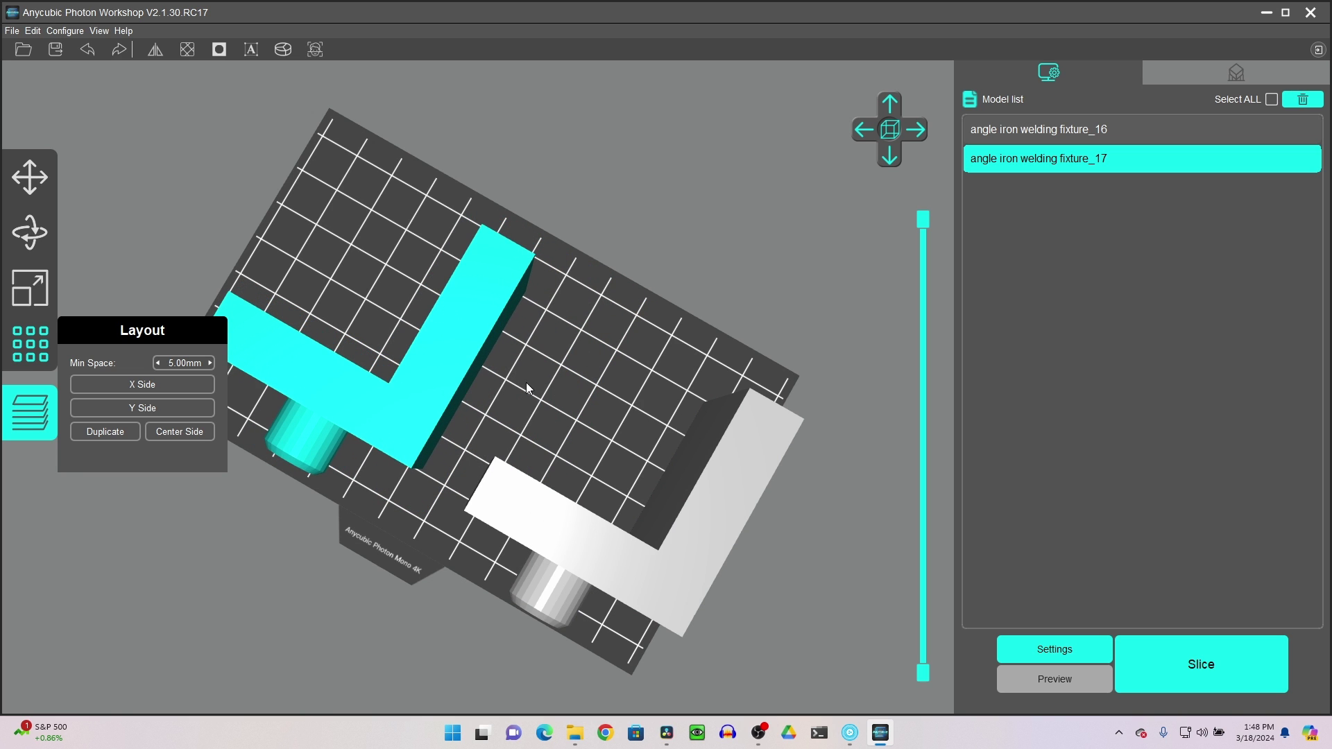
right_drag(526, 382, 575, 357)
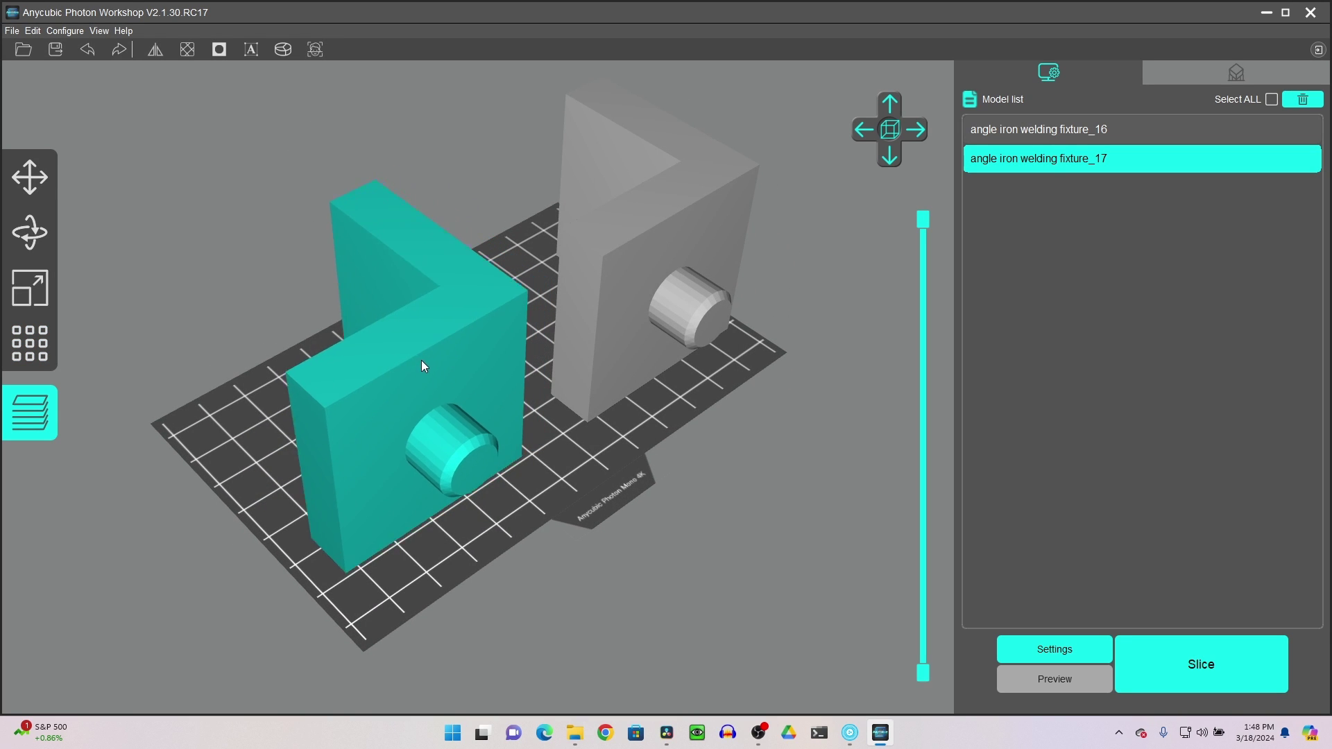
mouse_move(421, 365)
mouse_down()
mouse_move(407, 389)
mouse_move(416, 374)
mouse_up()
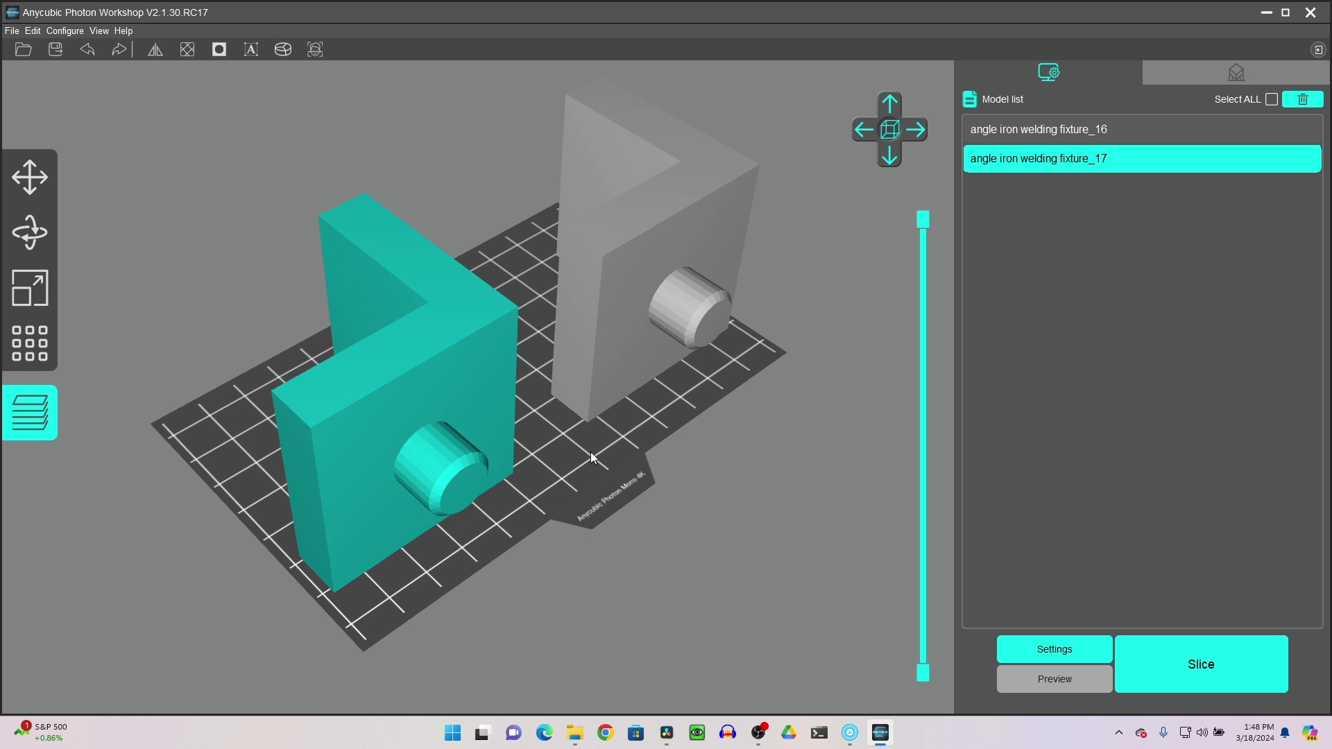
drag(568, 437, 573, 459)
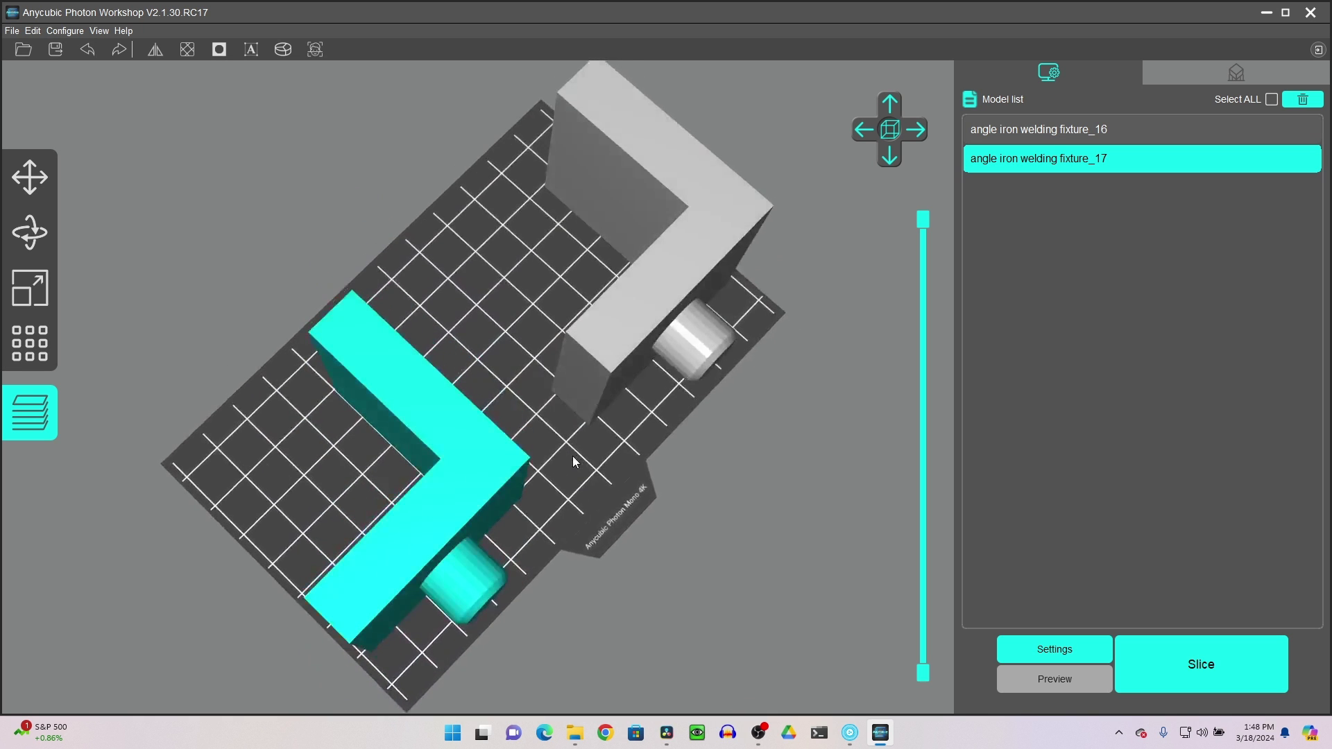
Step: Duplicate the fixture as fixture_18 and move it up-left clear of the others
click(31, 342)
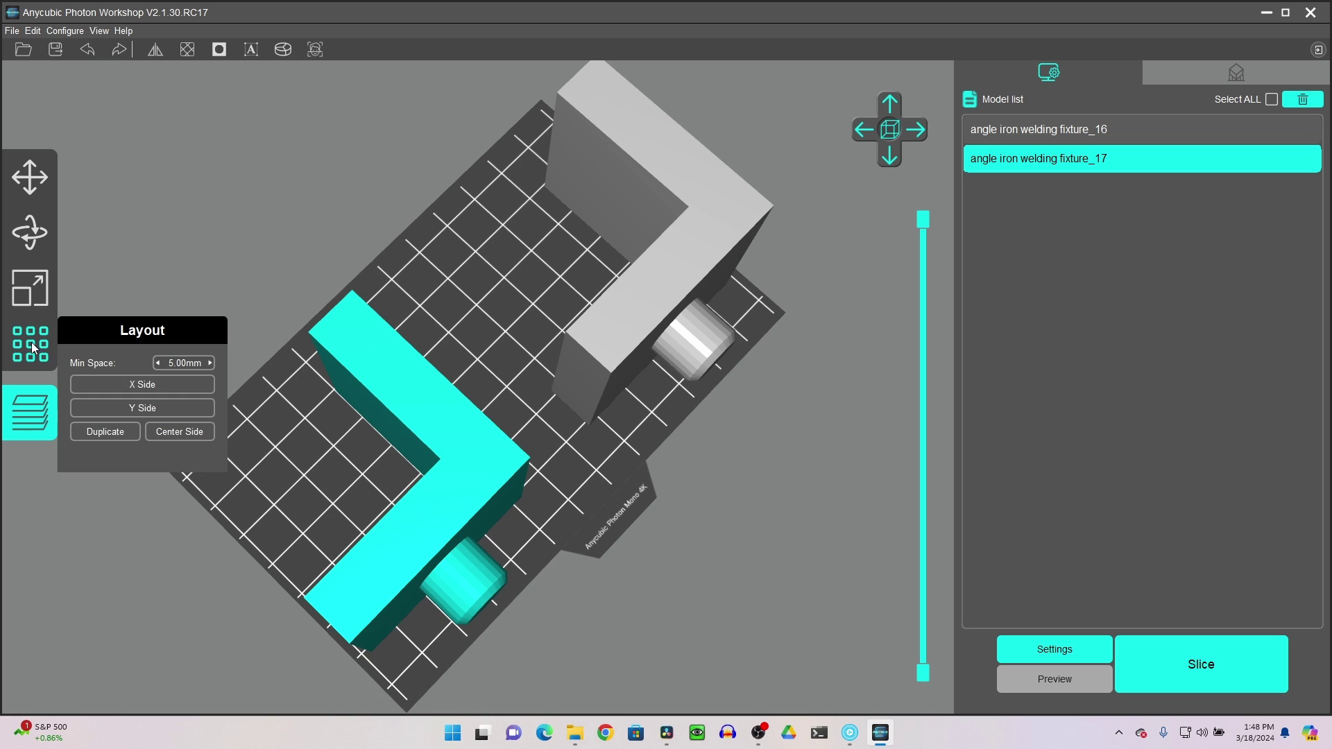
click(105, 432)
drag(553, 335, 534, 251)
Step: Flip fixture_18 180° about Y and place it between the other fixtures
click(30, 234)
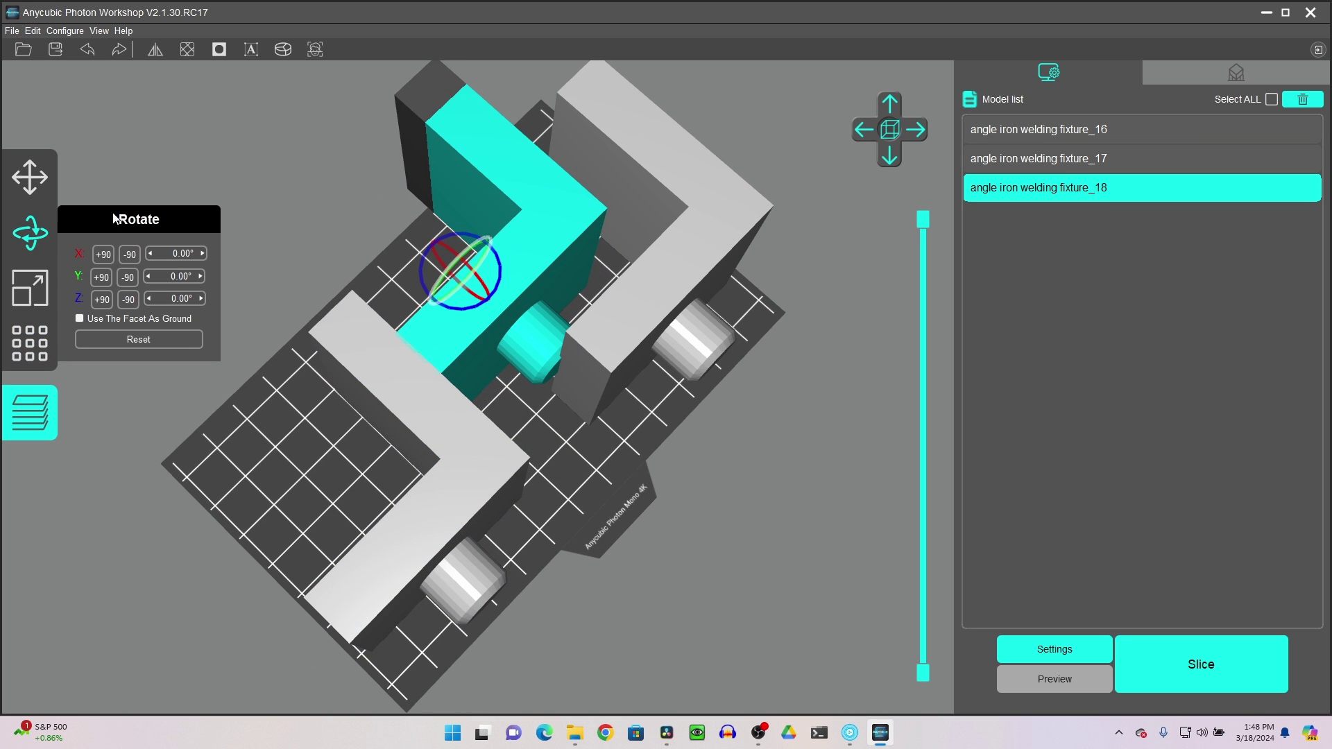
click(104, 278)
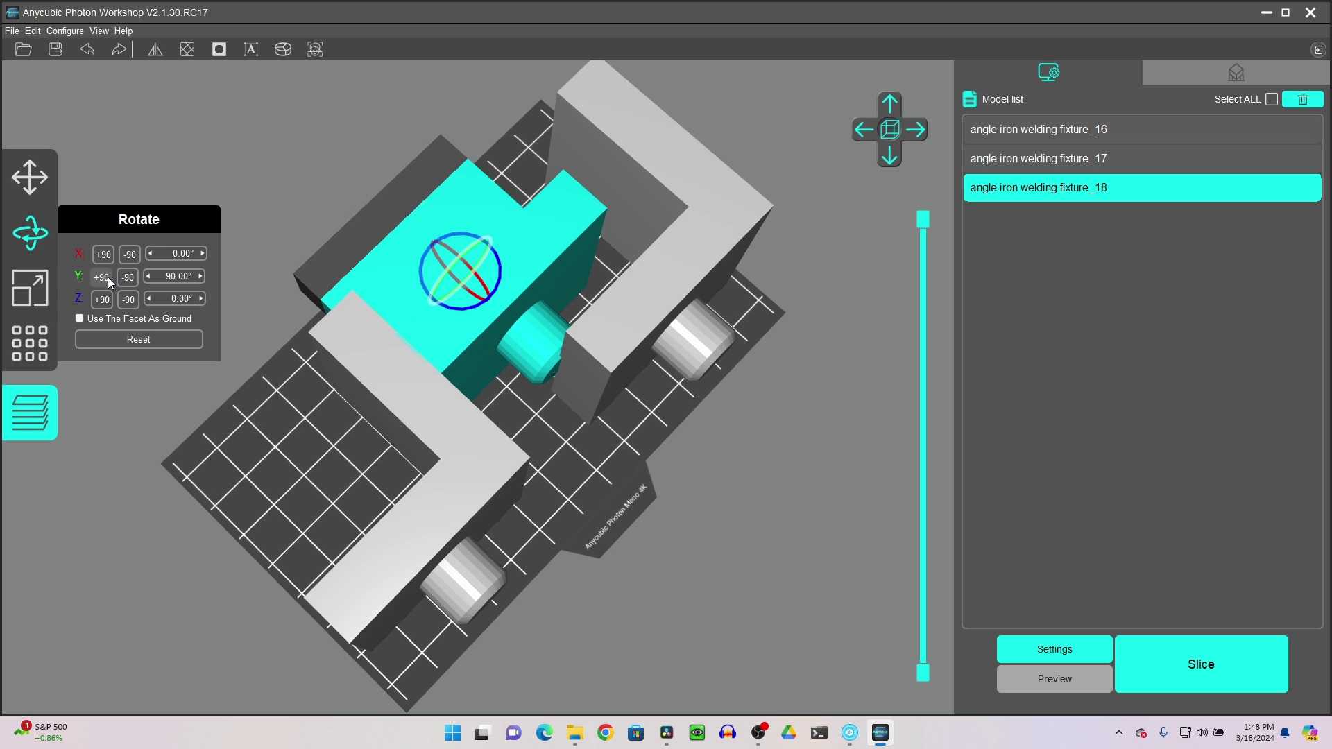
click(128, 278)
click(102, 254)
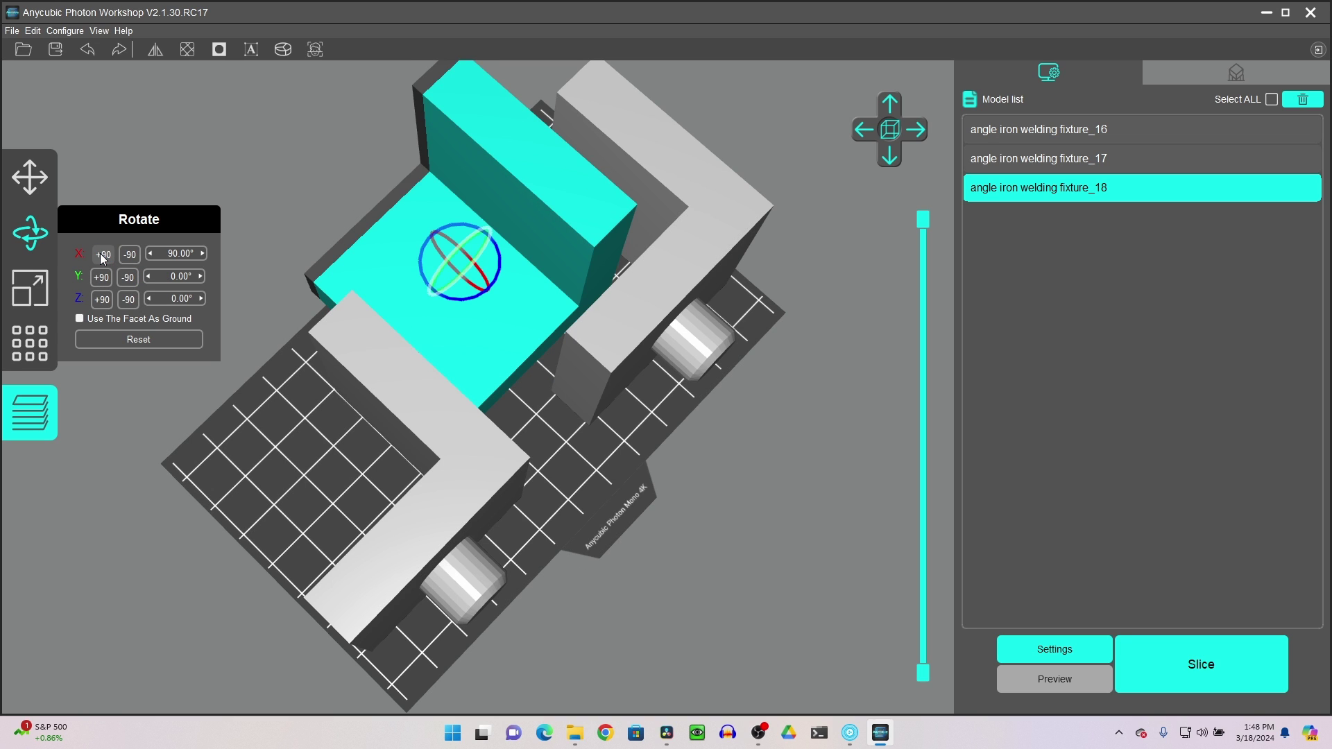
click(103, 255)
click(105, 278)
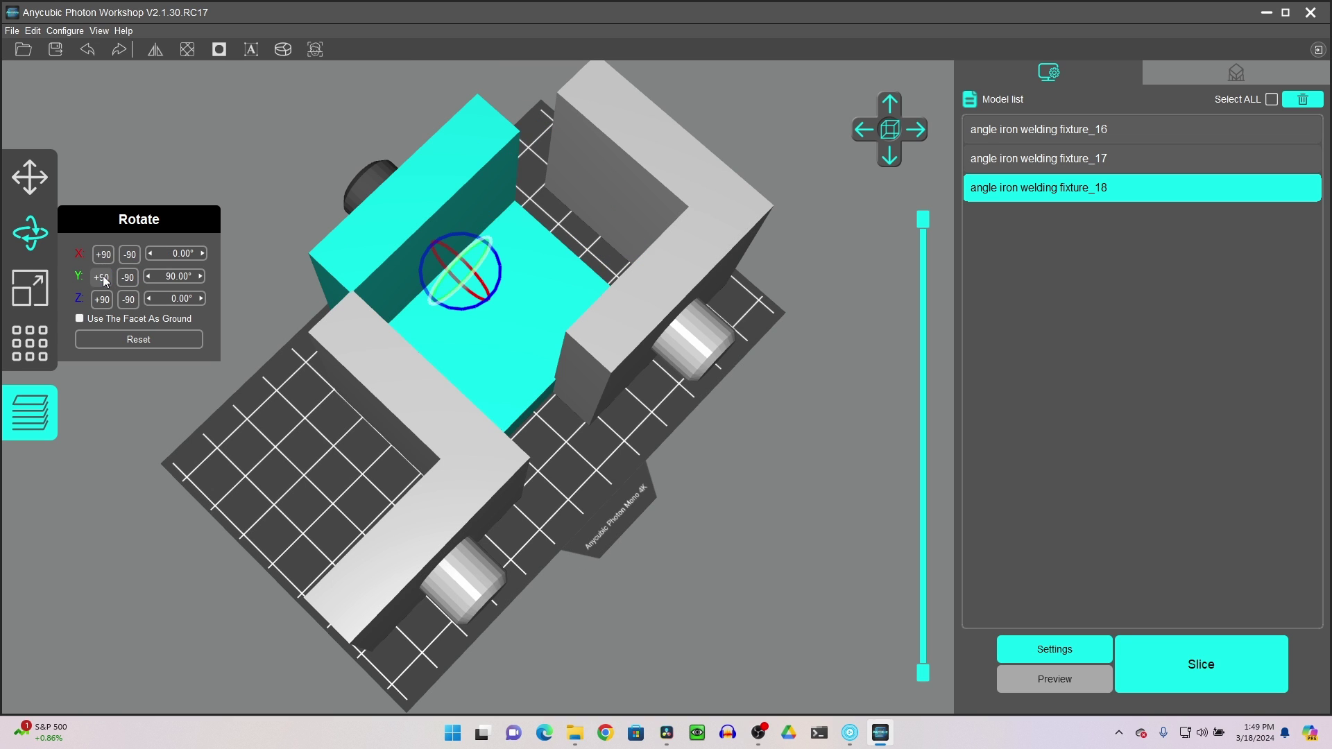
click(107, 279)
drag(387, 222, 448, 222)
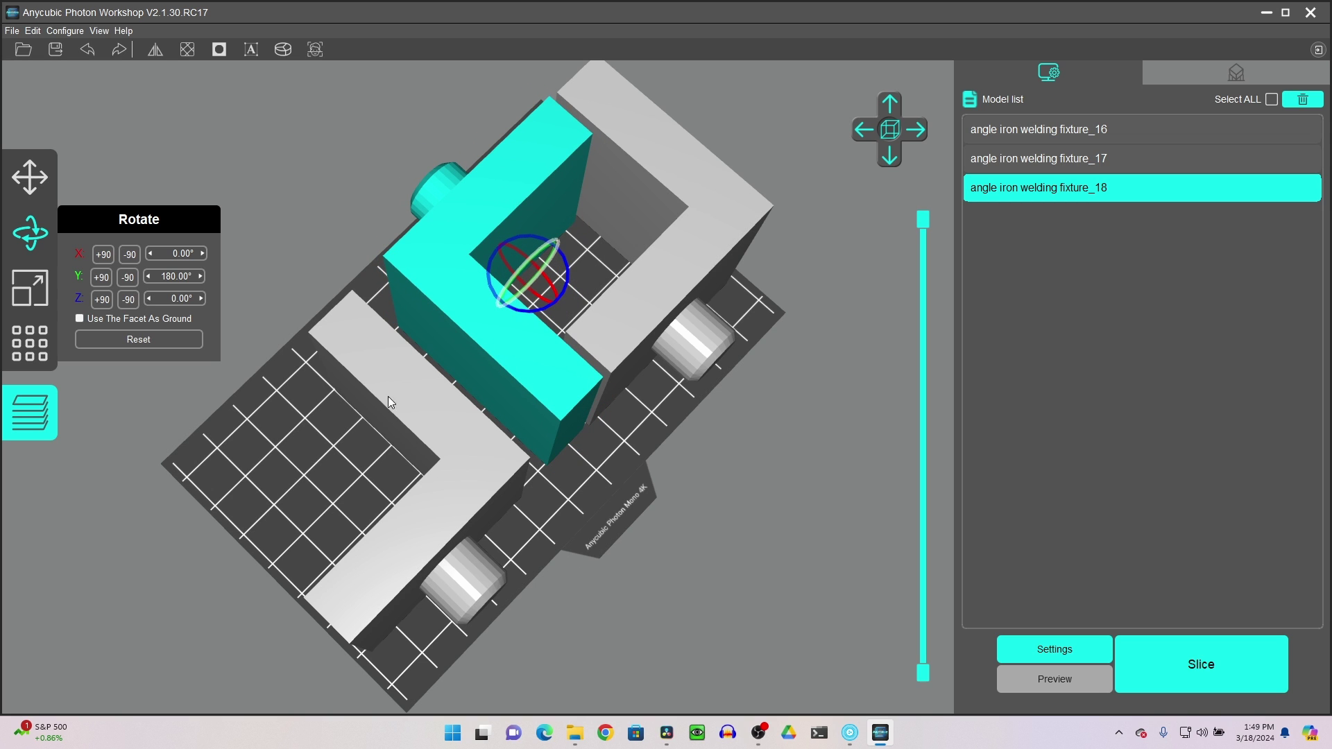
Step: Slide fixture_17 up-right against the other fixtures
drag(668, 447, 538, 461)
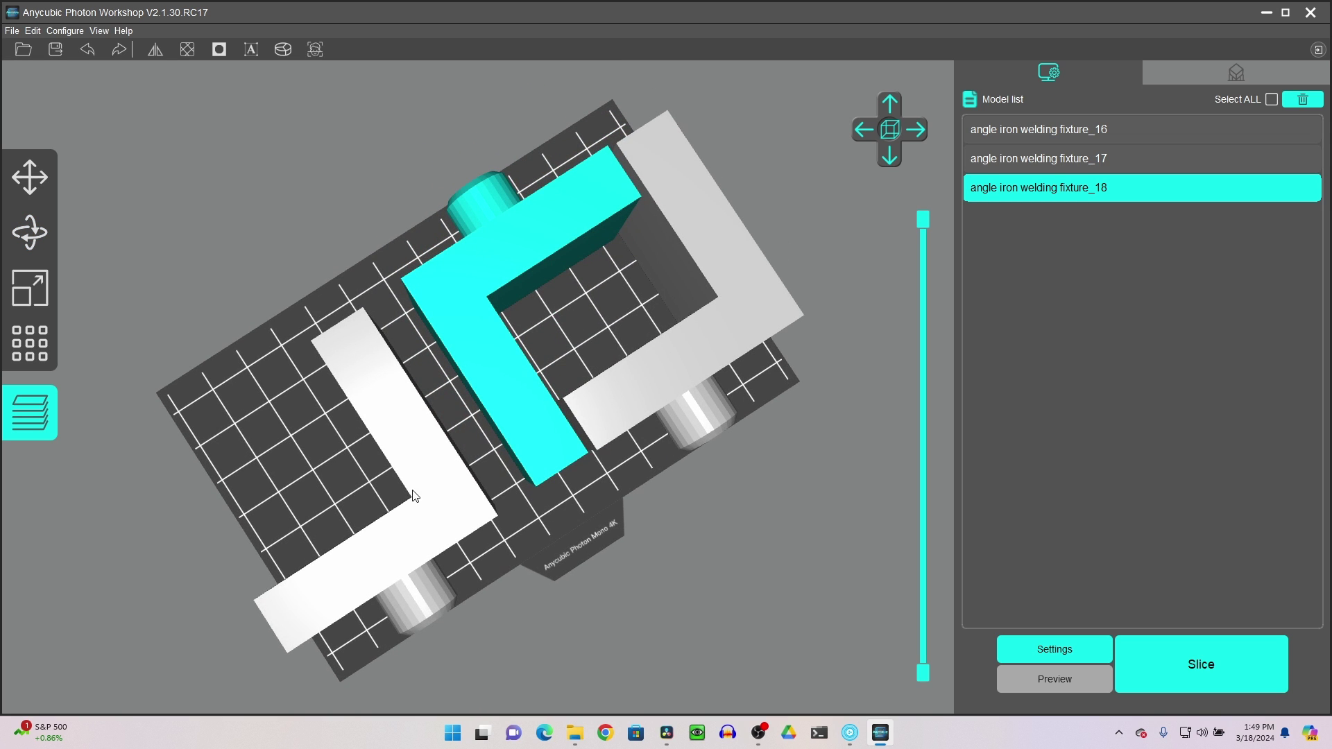
drag(414, 495, 456, 472)
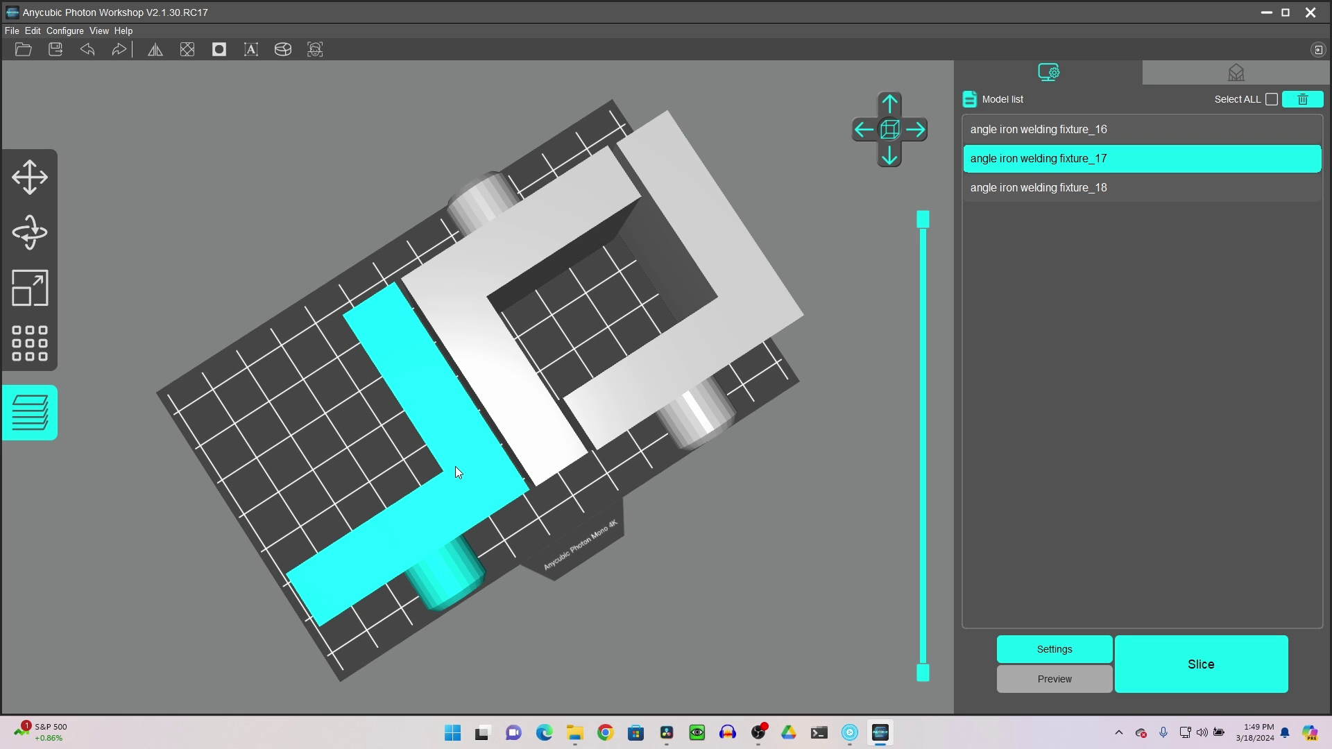
mouse_move(408, 462)
right_down()
mouse_move(377, 459)
mouse_move(407, 449)
right_up()
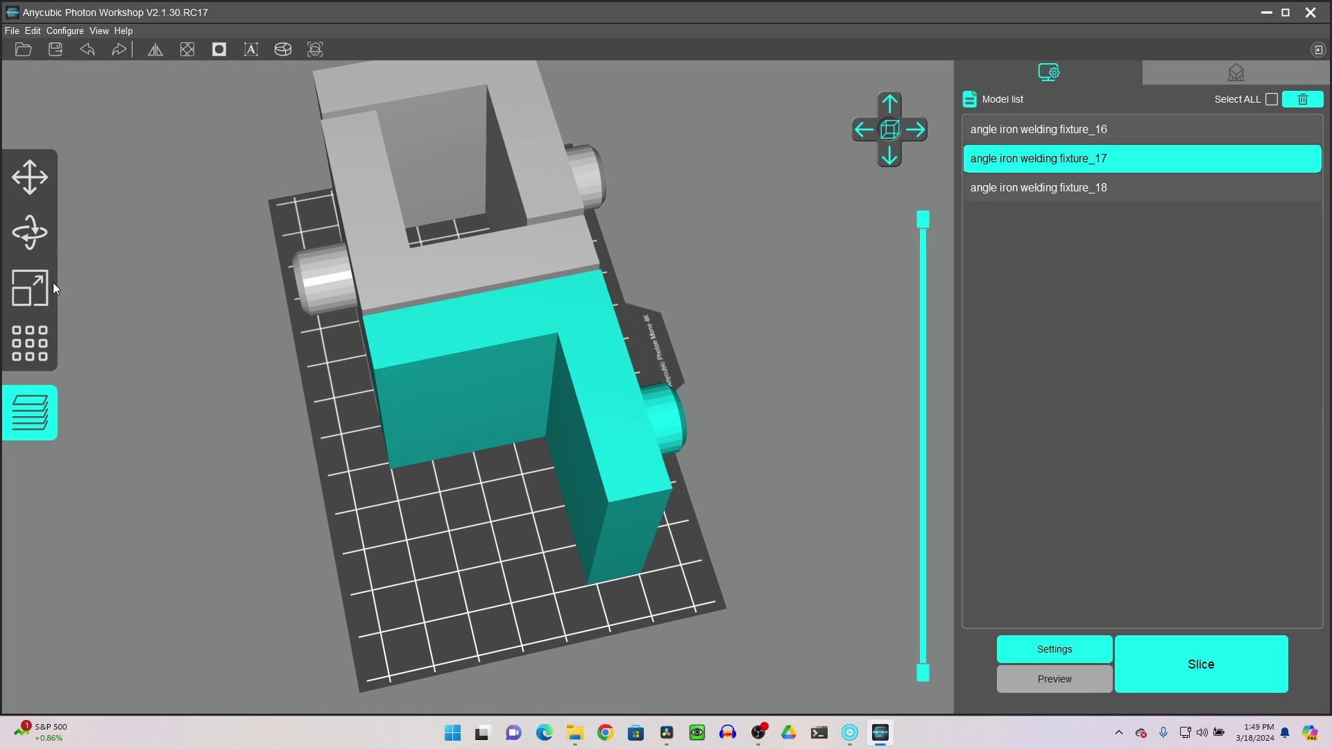
Step: Duplicate fixture_17 as fixture_19 and move it to the plate's lower left
click(39, 340)
click(104, 432)
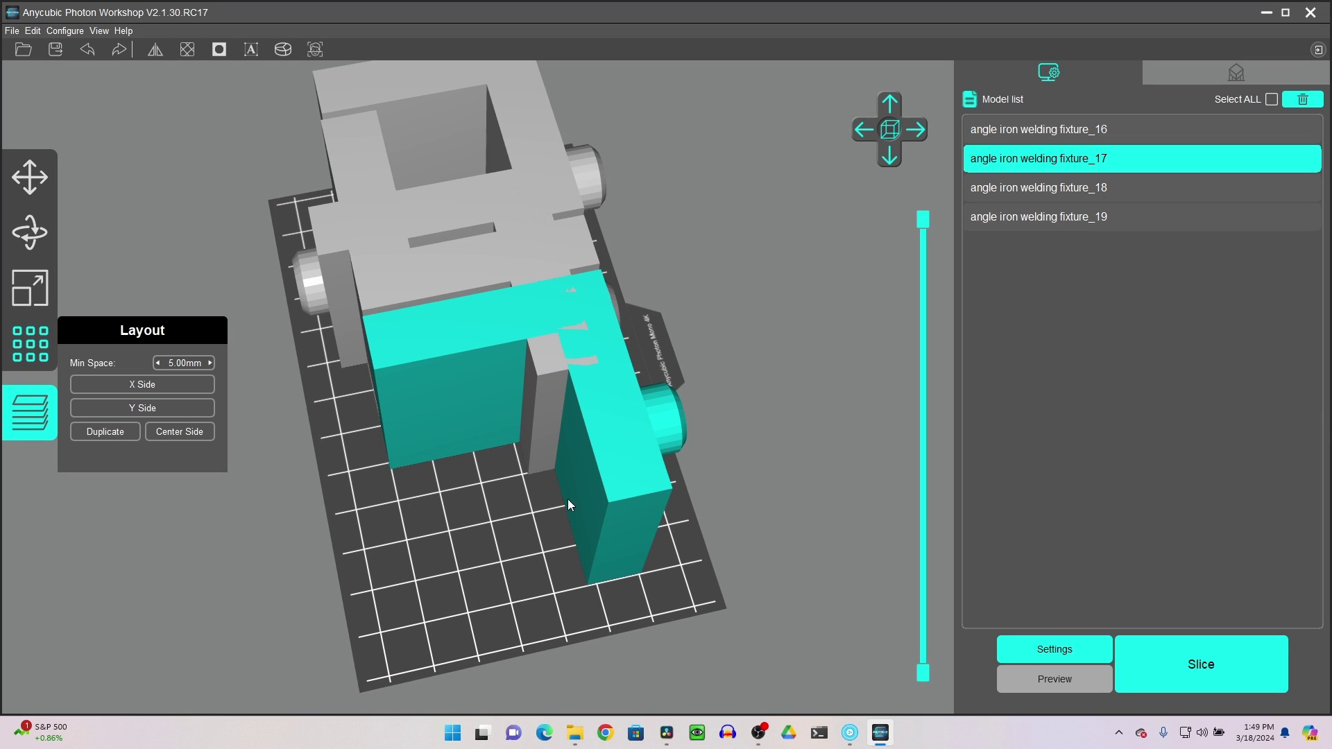
drag(560, 368, 511, 590)
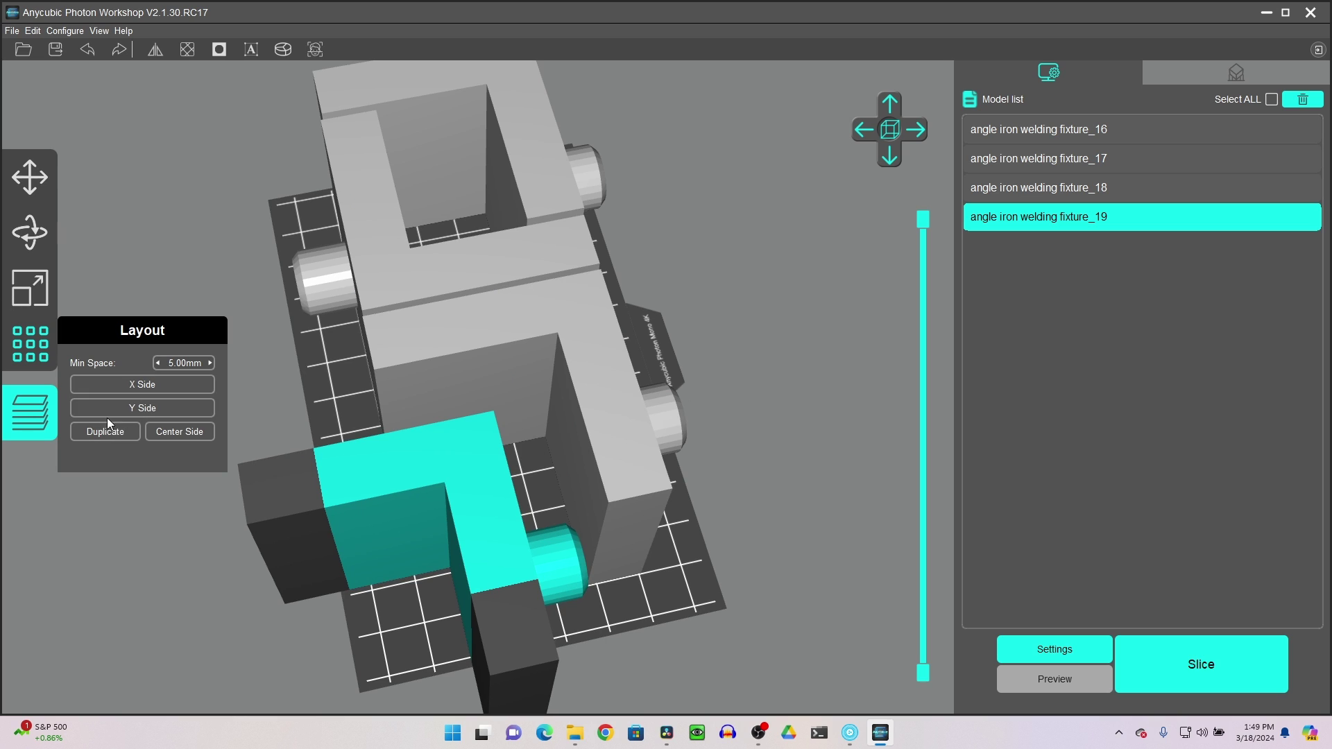
Step: Rotate fixture_19 to 270° about Z
click(30, 233)
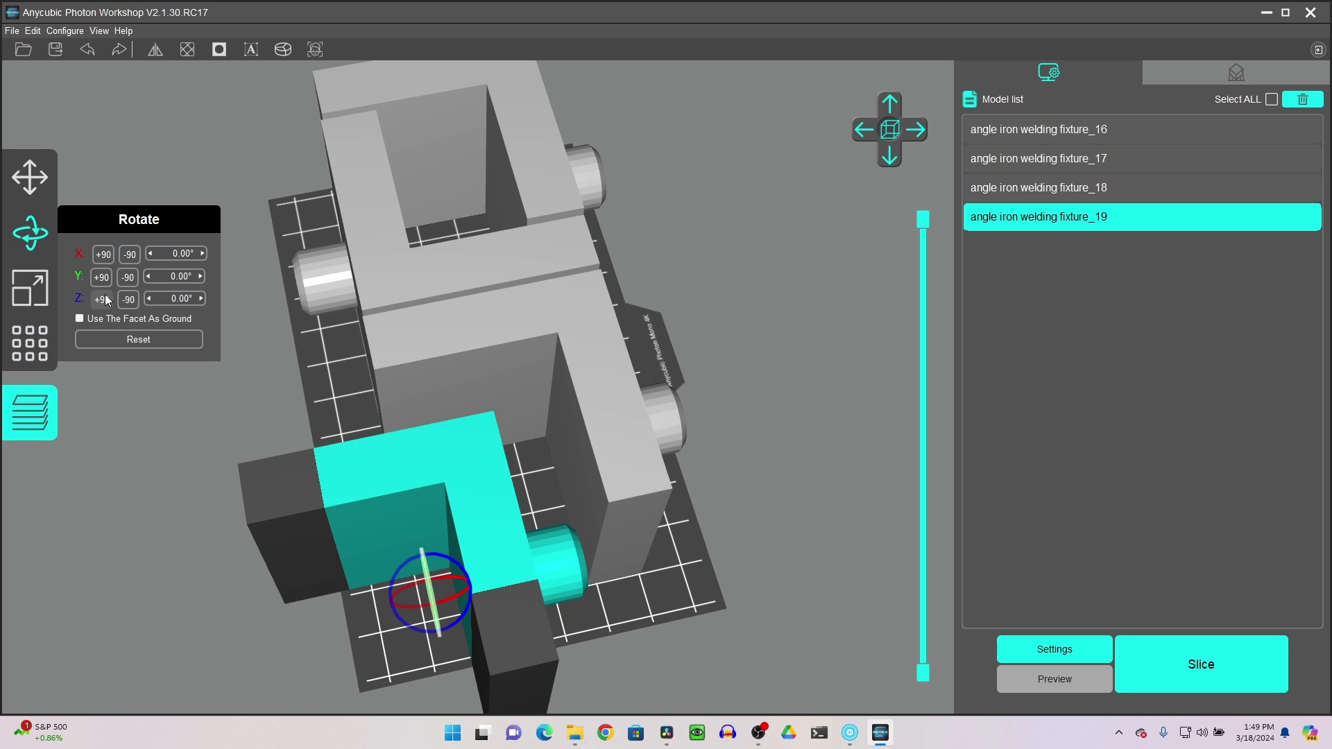
click(102, 277)
click(103, 277)
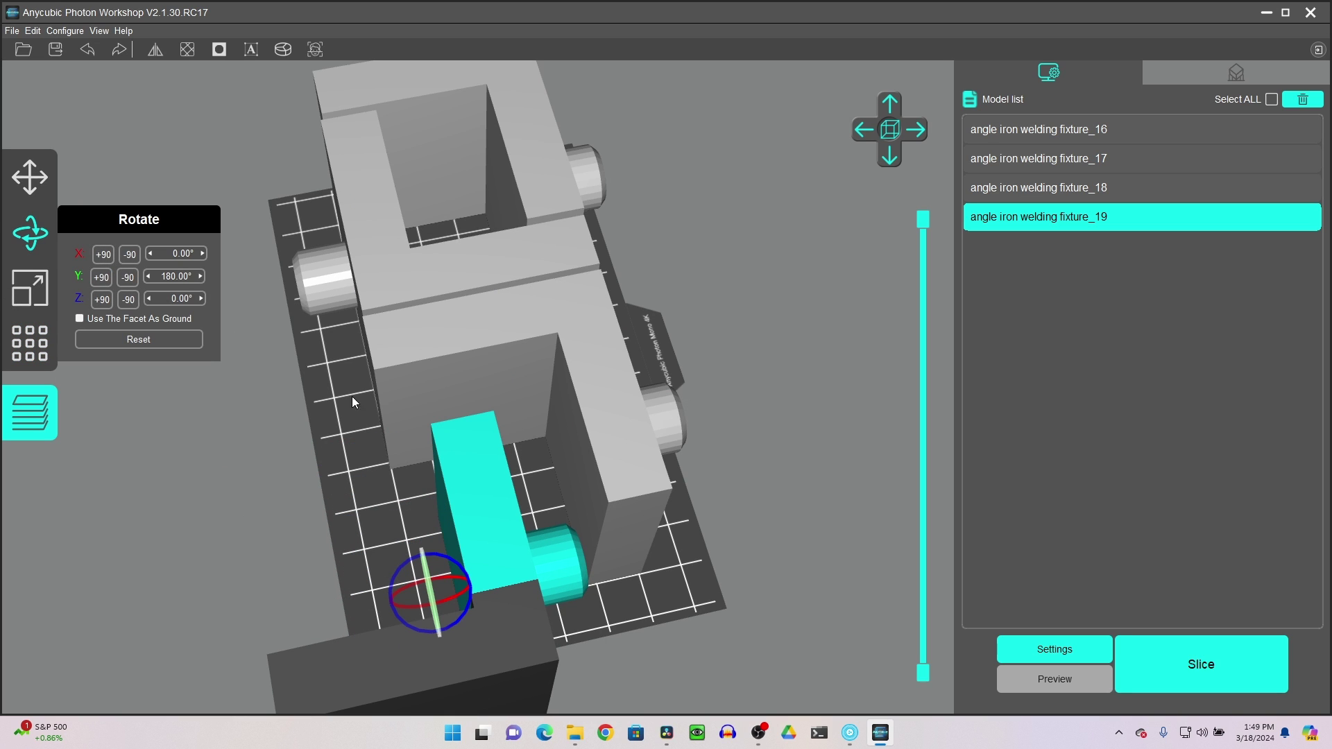
click(102, 255)
click(130, 255)
click(107, 300)
click(102, 299)
click(102, 299)
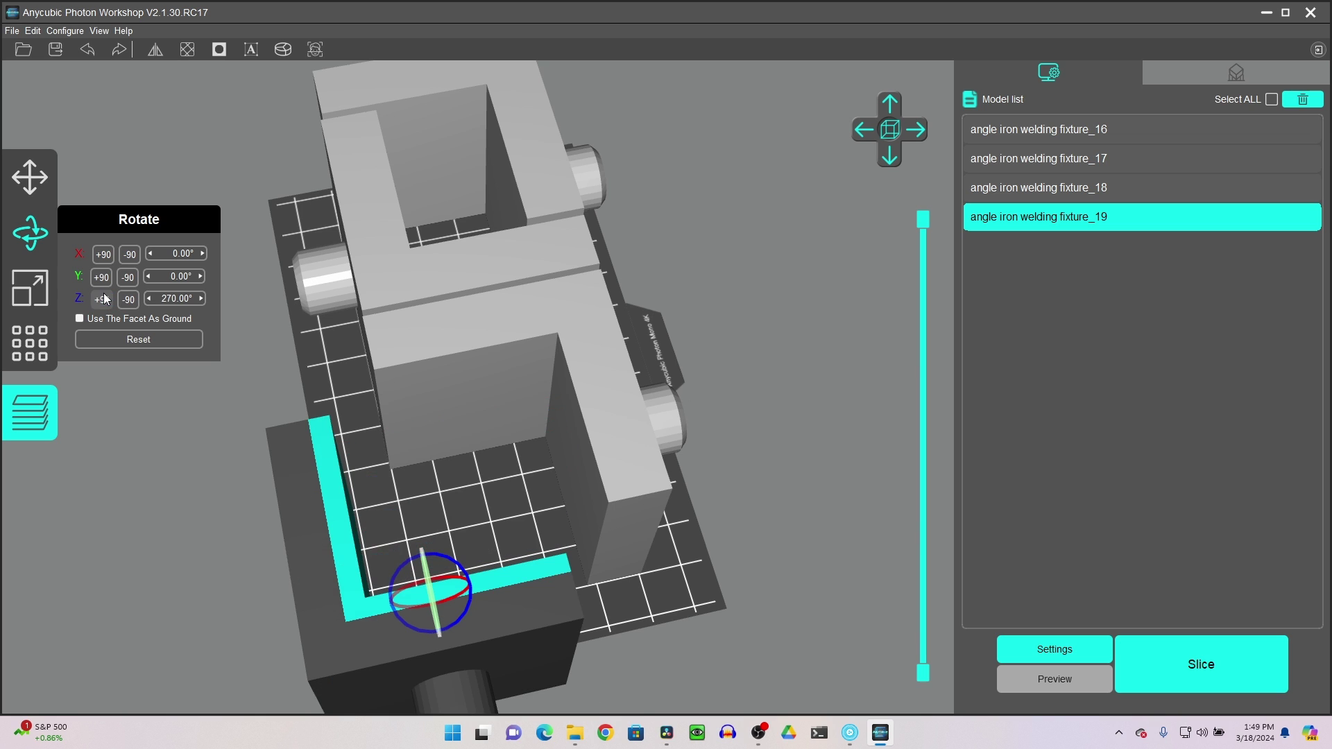
Step: Pack fixture_19 up against the others and nudge fixture_17 and fixture_19 into place
drag(334, 552, 359, 457)
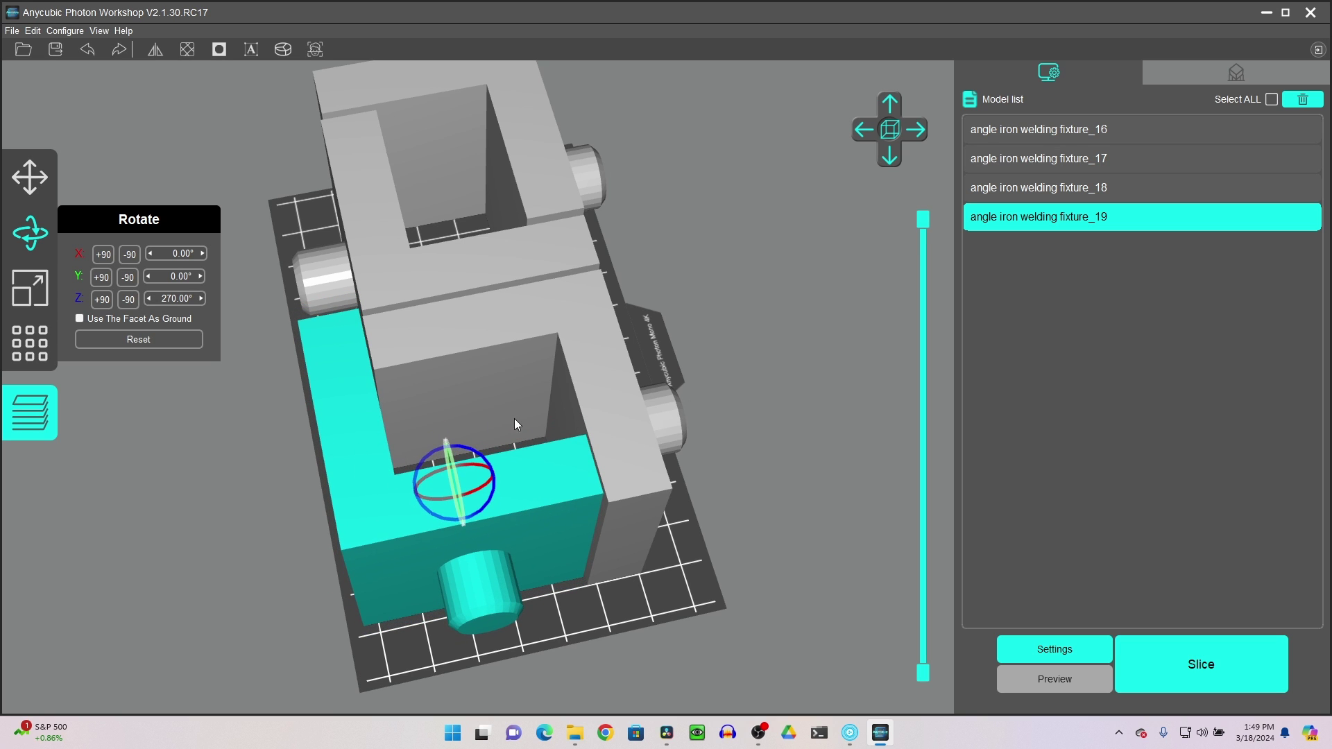
drag(626, 397, 630, 397)
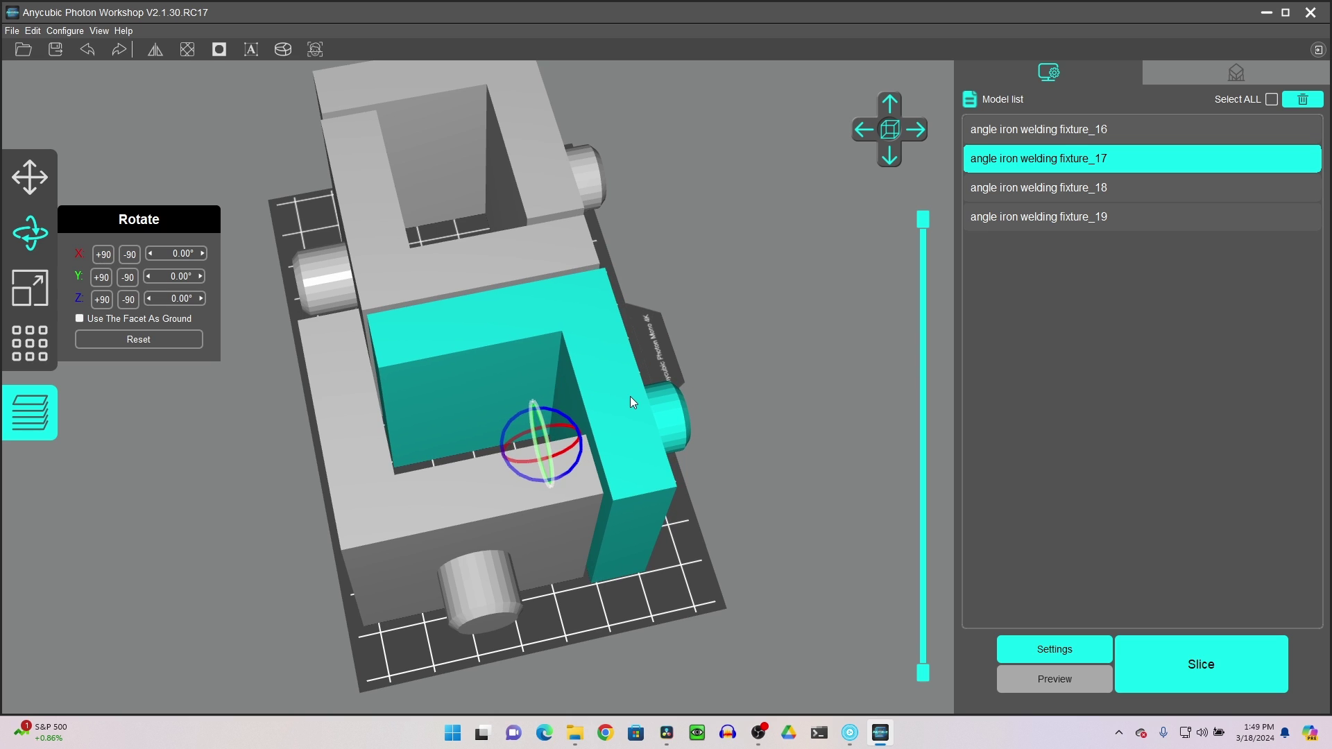
drag(472, 493, 470, 499)
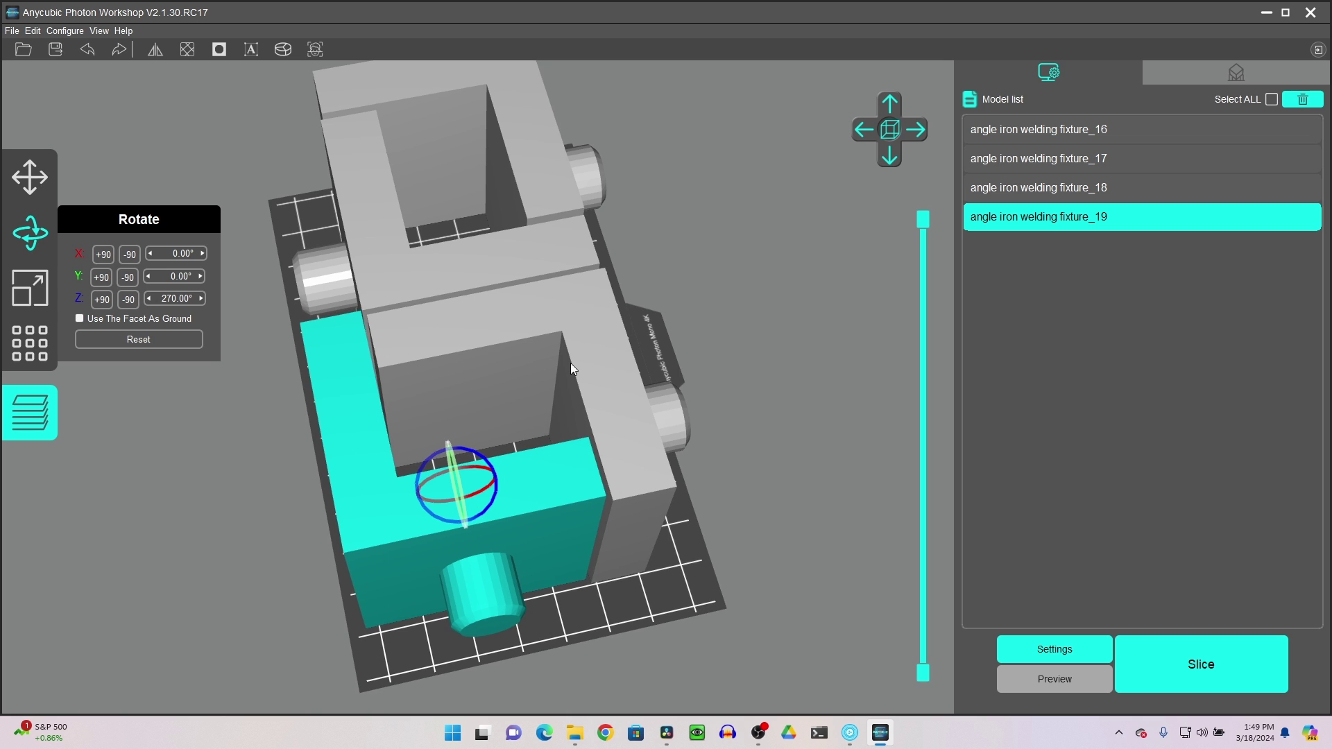
click(590, 364)
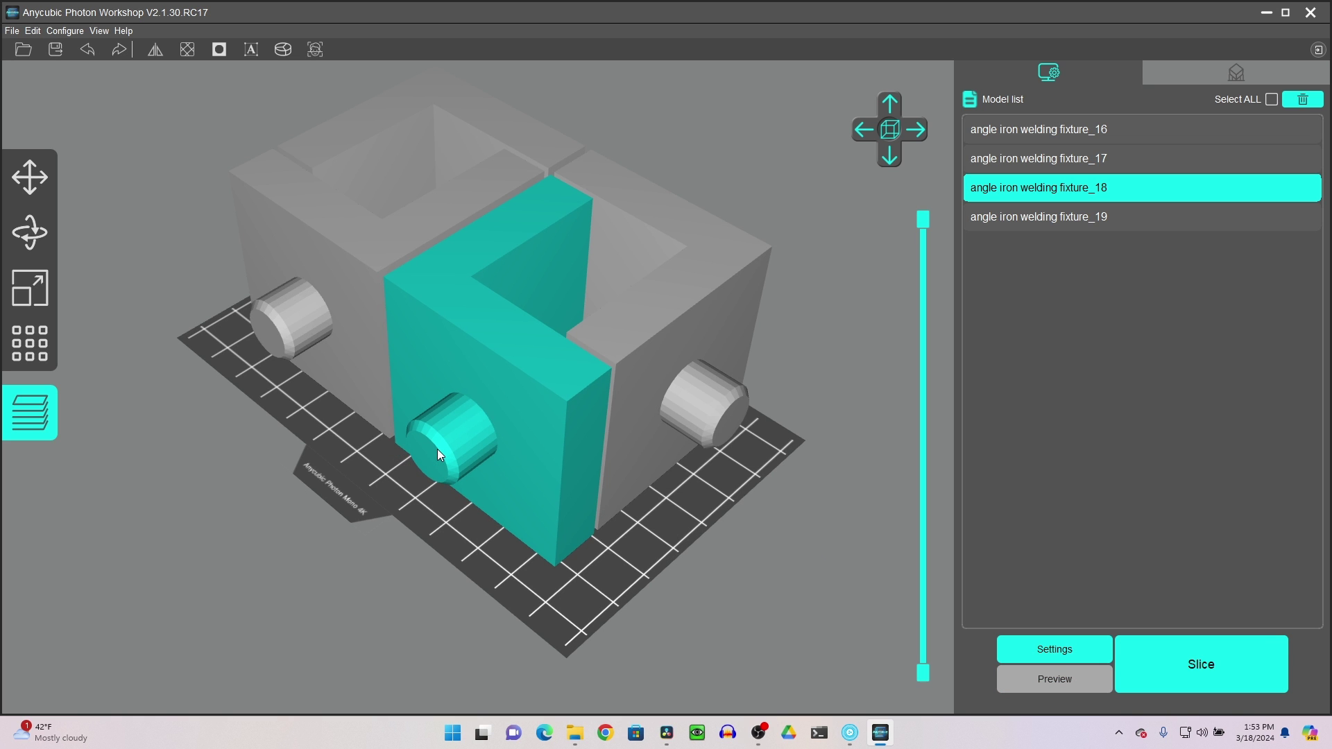
drag(690, 463, 273, 298)
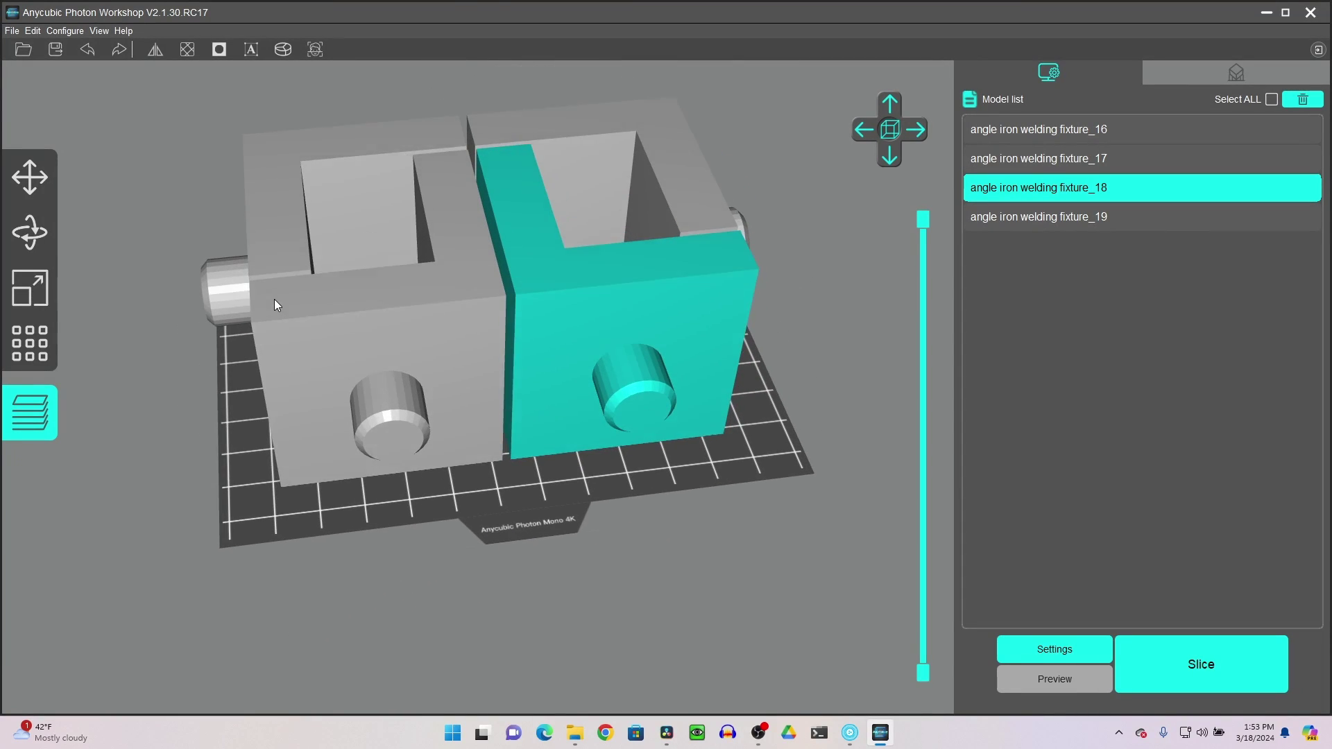
drag(923, 226, 888, 202)
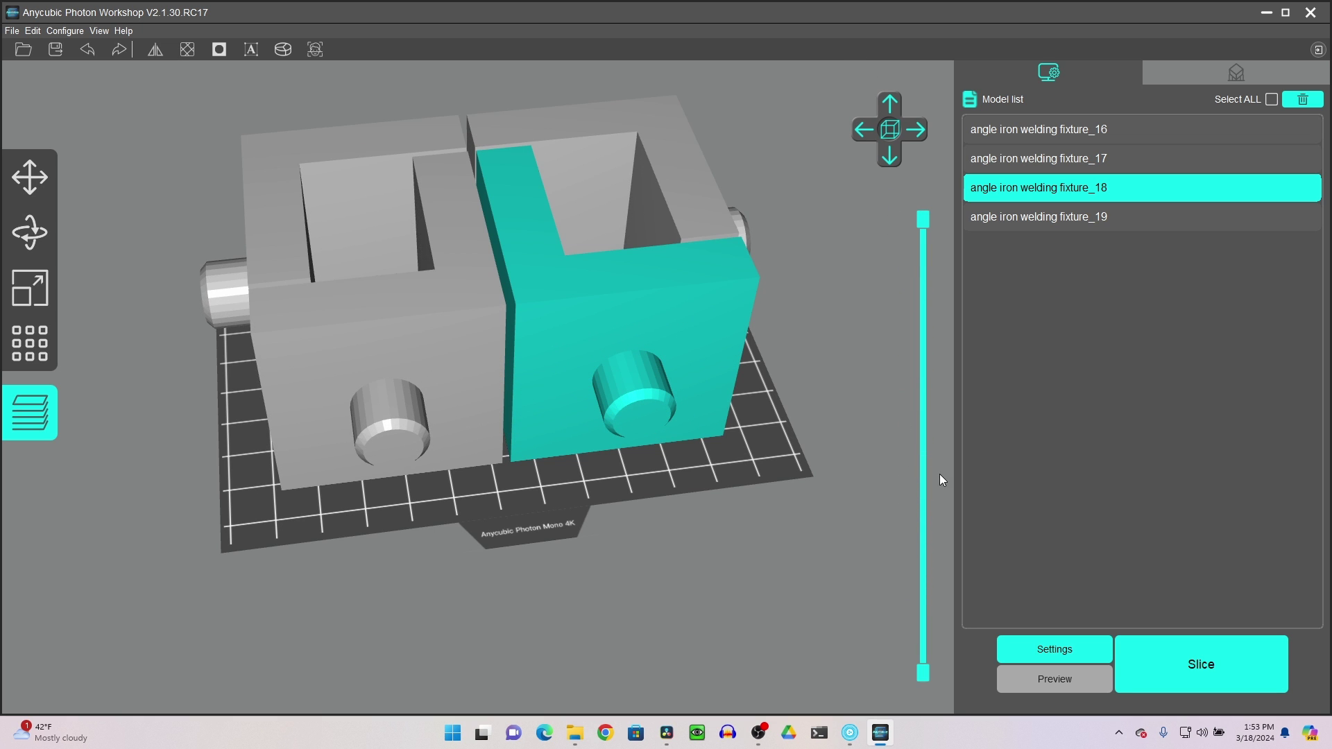
Step: Slice the four fixtures (238.349 ml resin, 2h32m53s) and scrub through the layer preview
click(1192, 674)
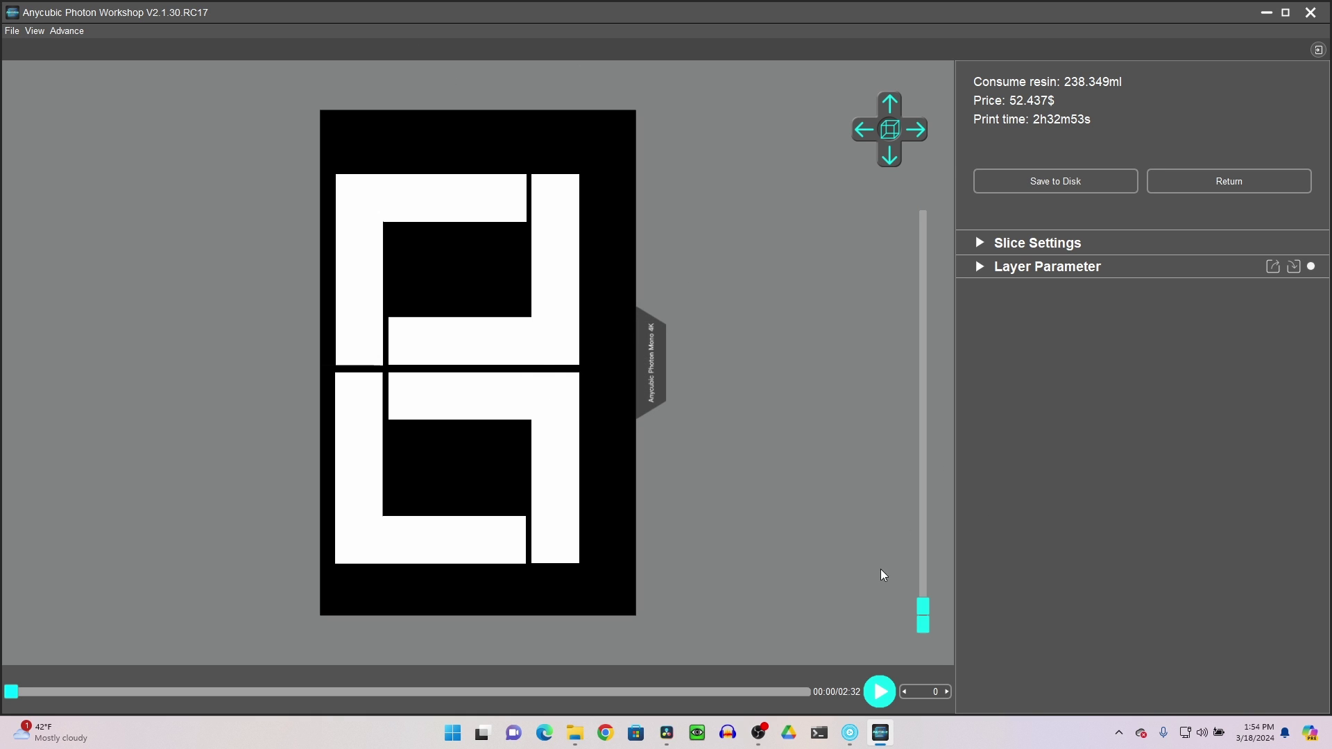
drag(926, 612, 944, 666)
Step: Save the sliced job over the existing angle iron welding fixture.pwma file
click(1083, 182)
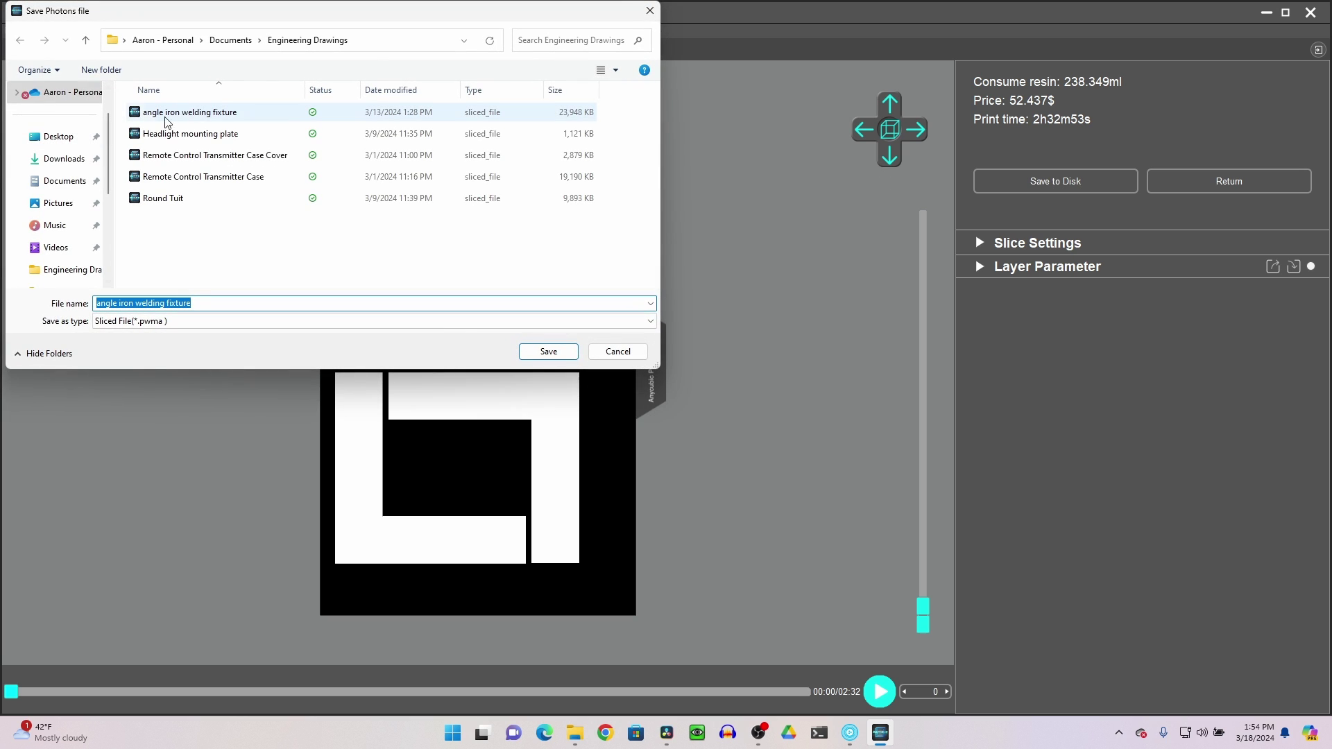
click(243, 114)
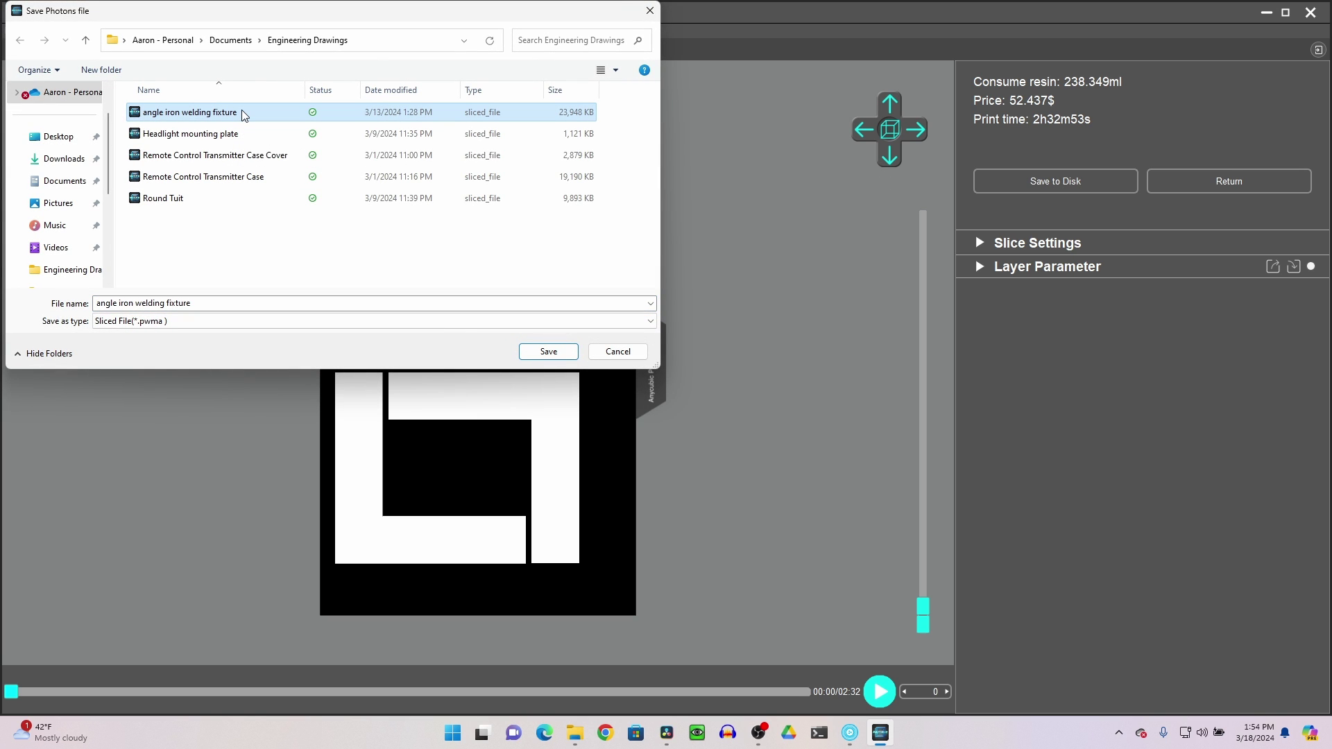
click(560, 351)
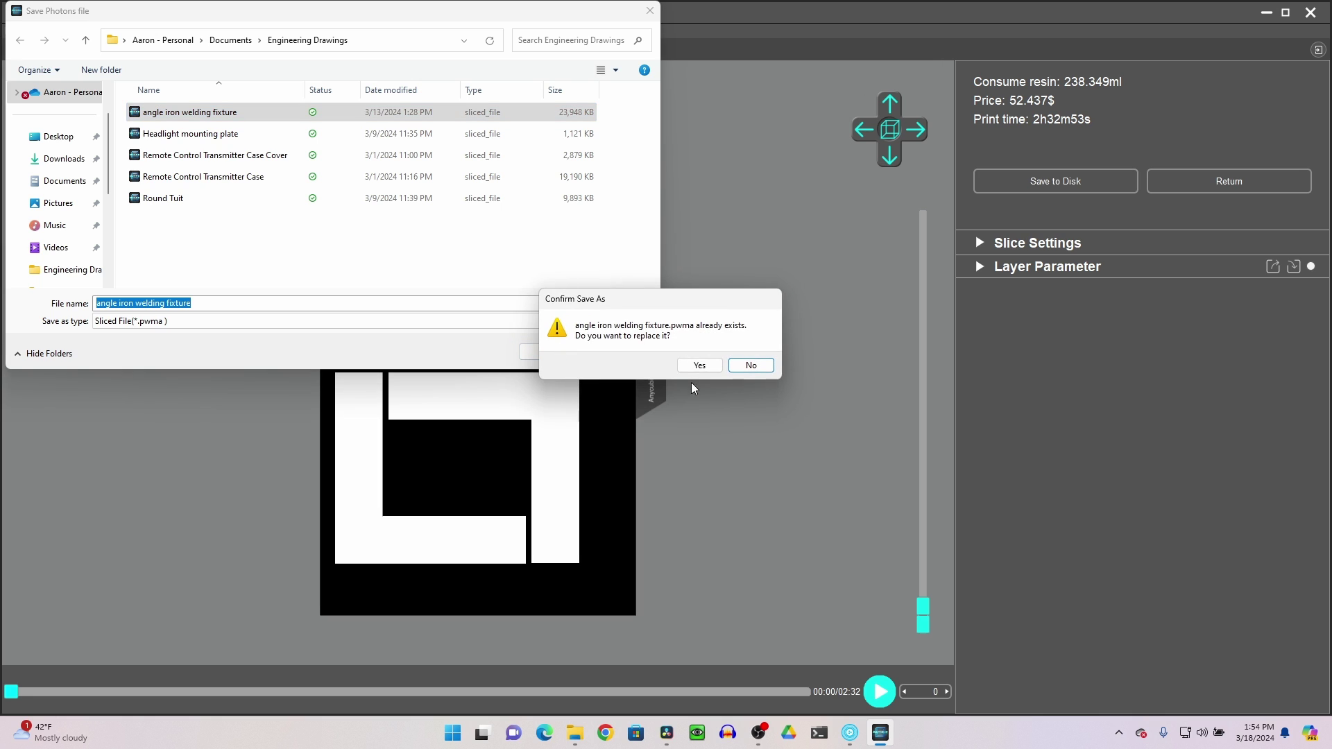
click(700, 366)
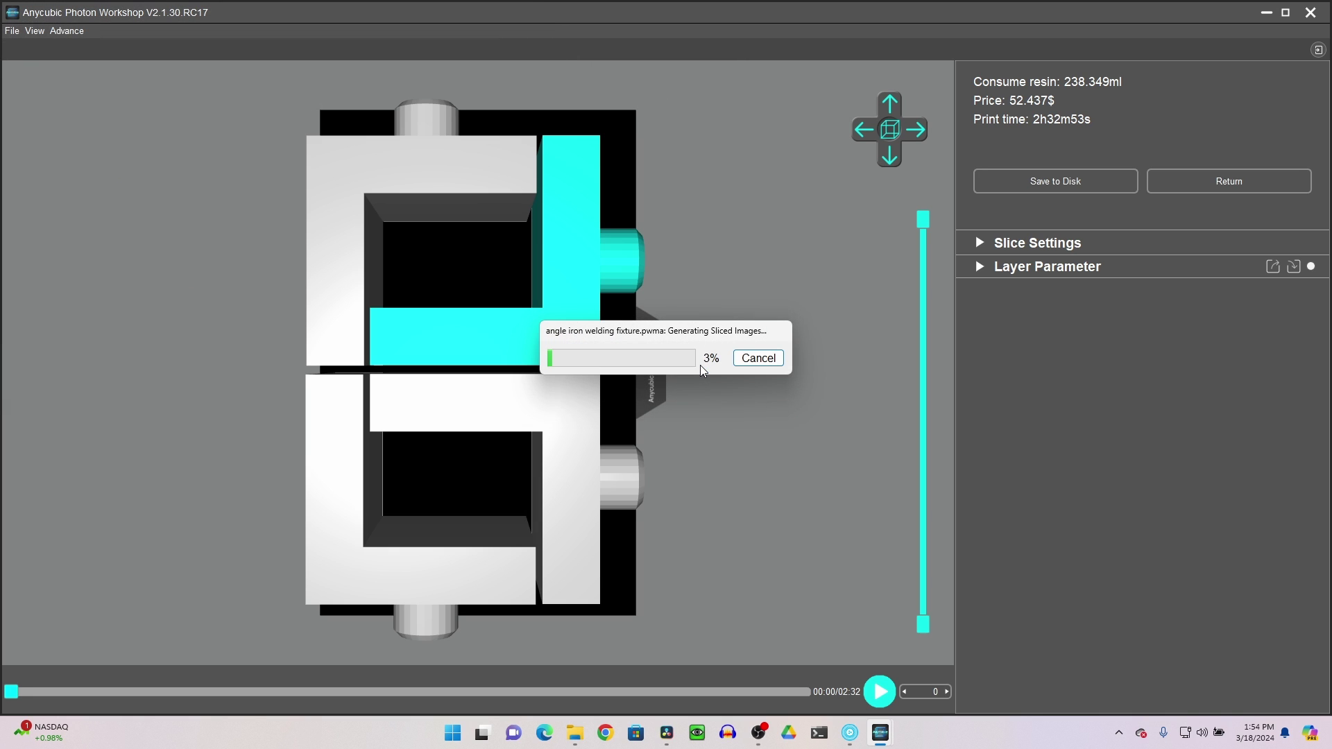